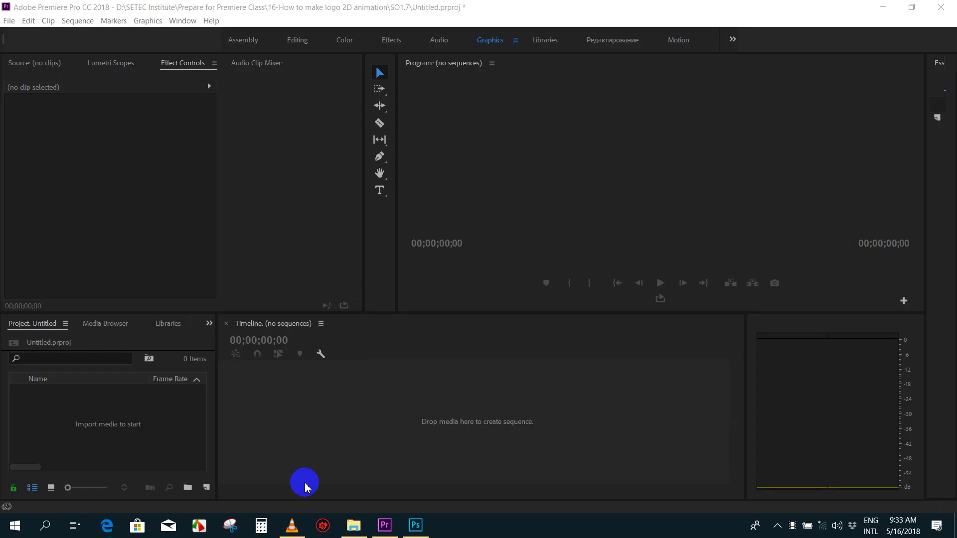
- Watch the finished logo animation from the start in the video player
left_click(298, 527)
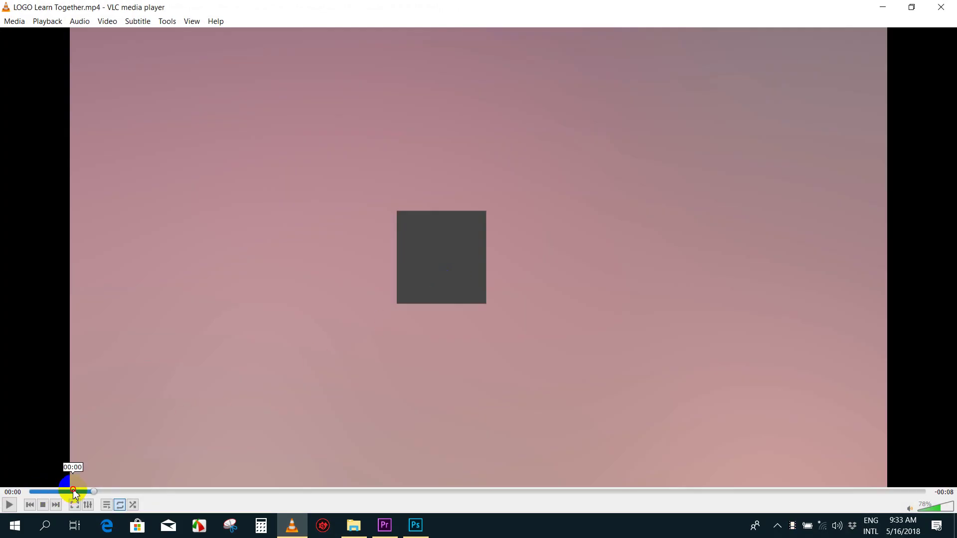
left_click_drag(74, 493, 11, 501)
left_click(8, 506)
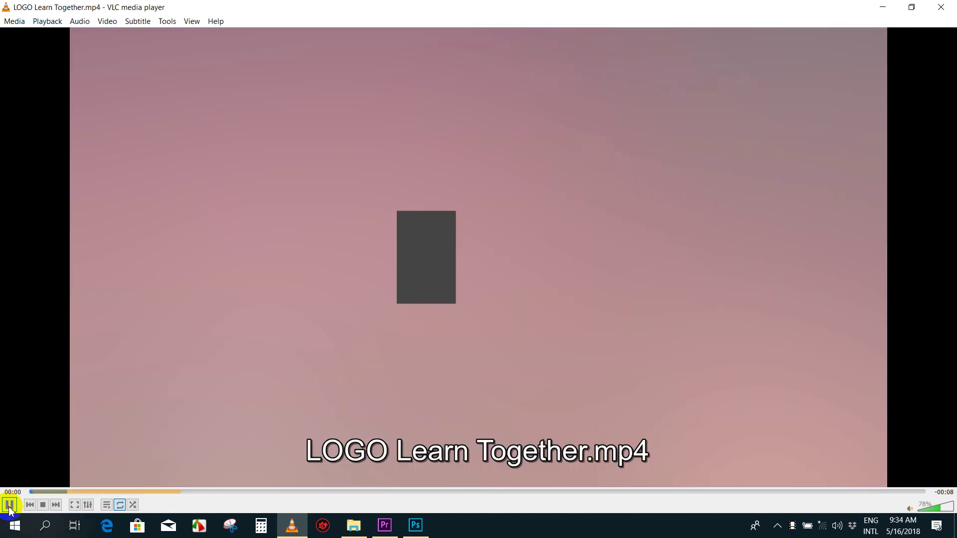
left_click(10, 505)
left_click_drag(40, 496, 28, 493)
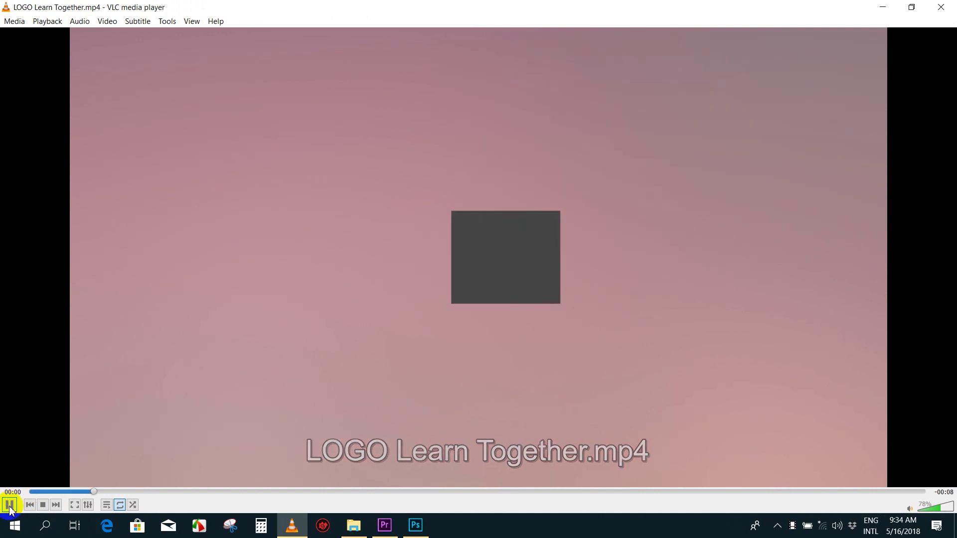
left_click(10, 506)
left_click(878, 15)
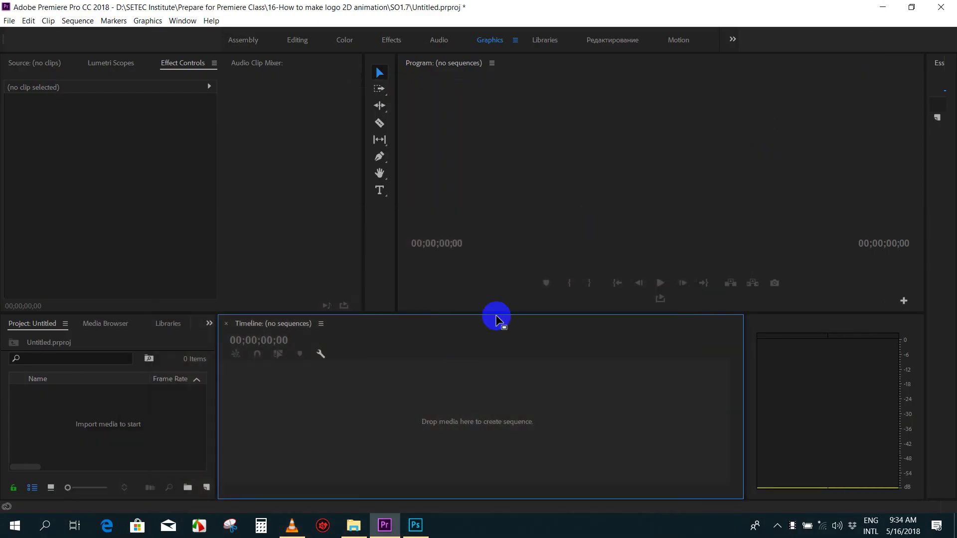
- Create a new DSLR 1080p30 sequence named LOGO
left_click(96, 398)
double_click(96, 397)
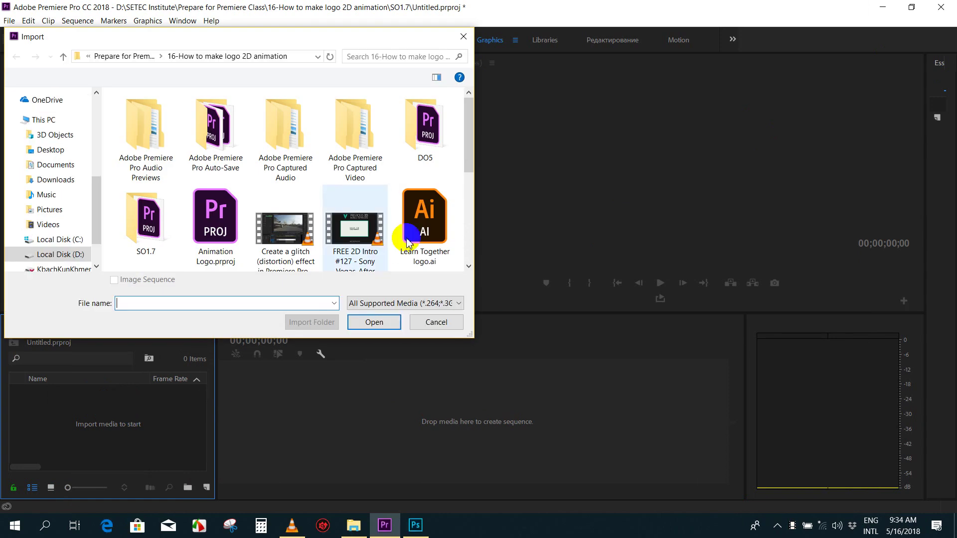
left_click(431, 320)
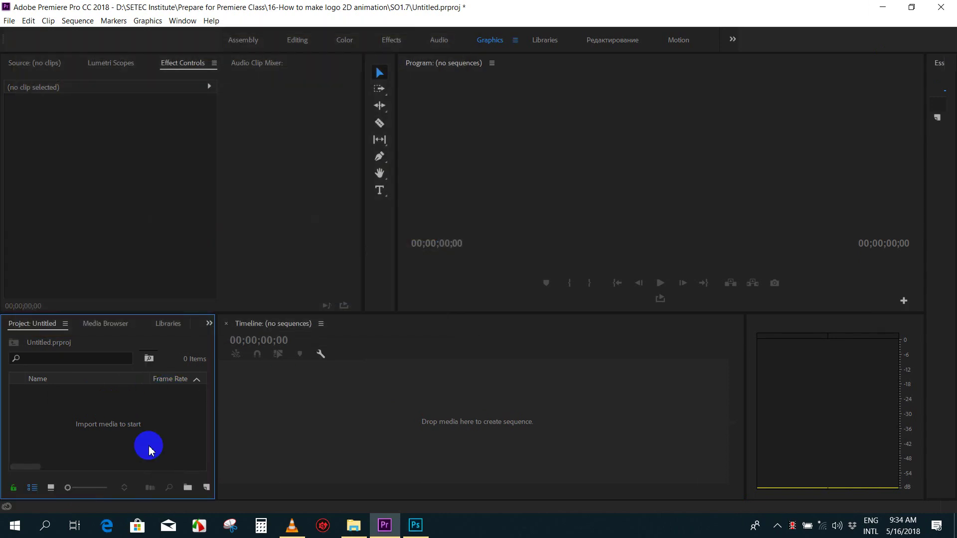
left_click(207, 488)
left_click(246, 353)
type("LOGO")
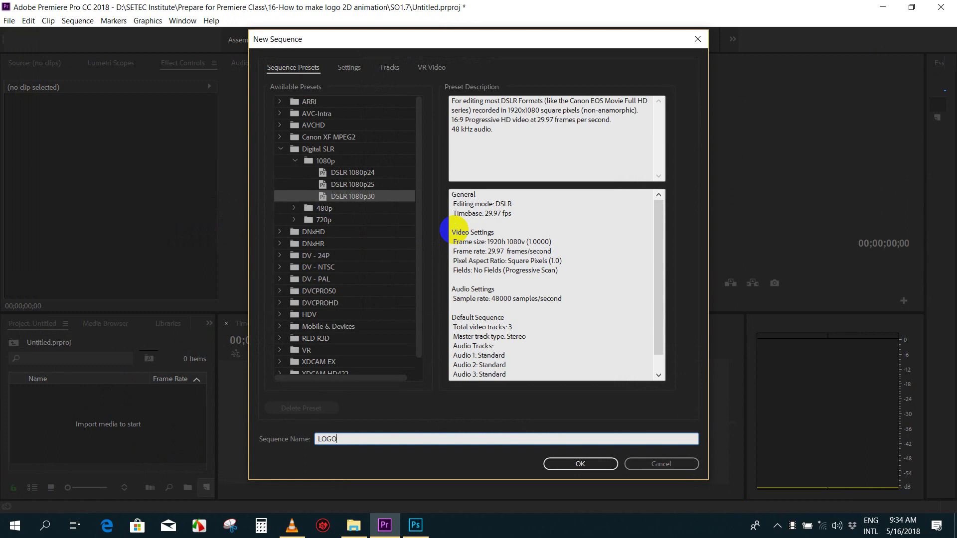
key("Return")
- Import Learn Together logo.psd with Merge All Layers
double_click(117, 408)
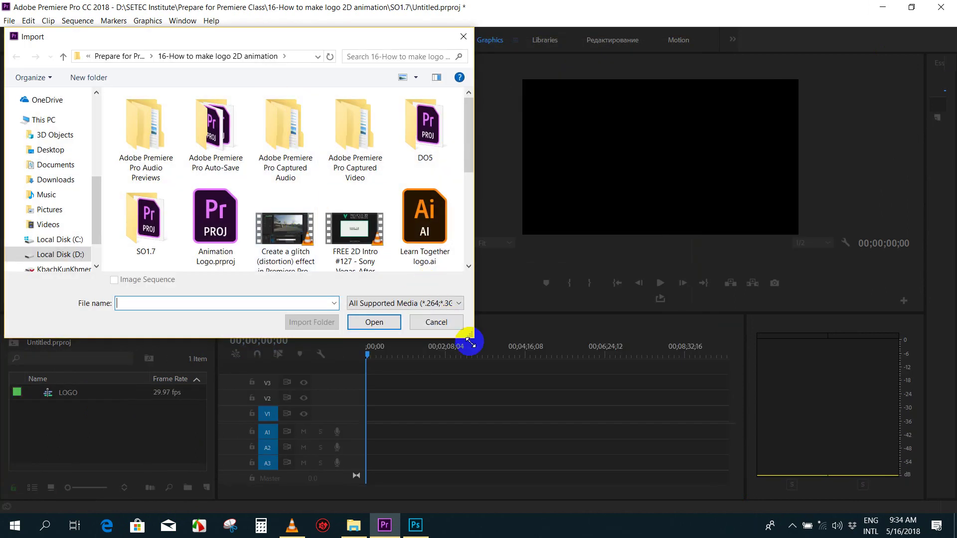
left_click_drag(471, 342, 567, 422)
left_click(517, 219)
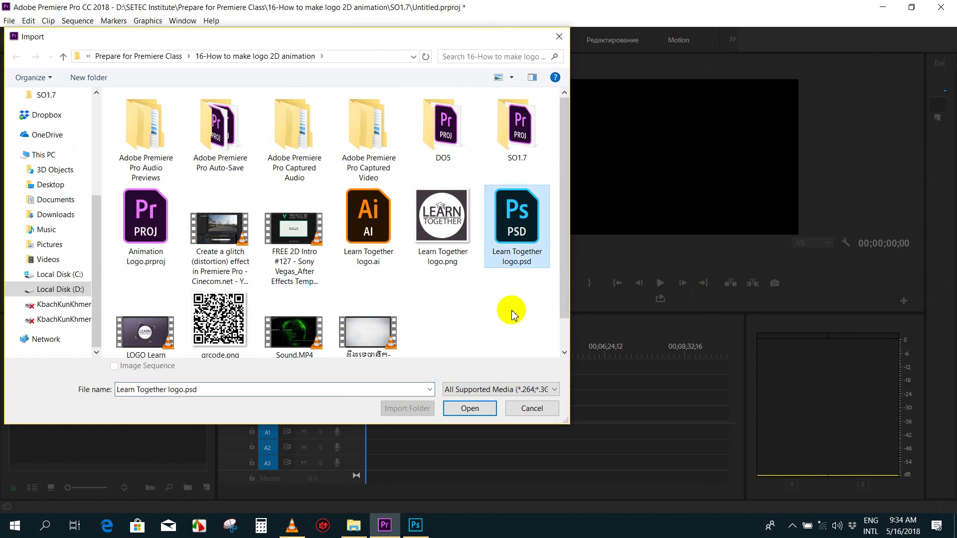
double_click(516, 249)
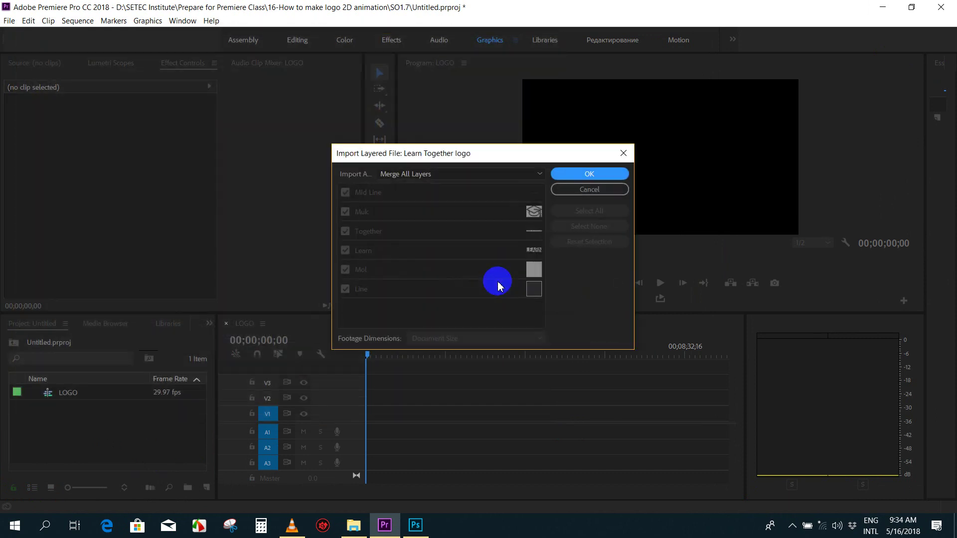
left_click_drag(474, 152, 415, 107)
left_click(401, 126)
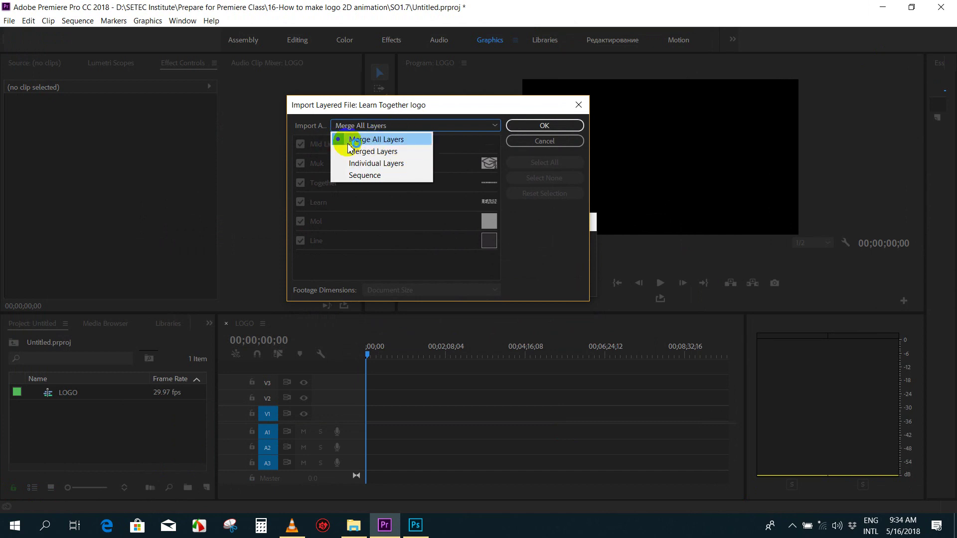
left_click(454, 119)
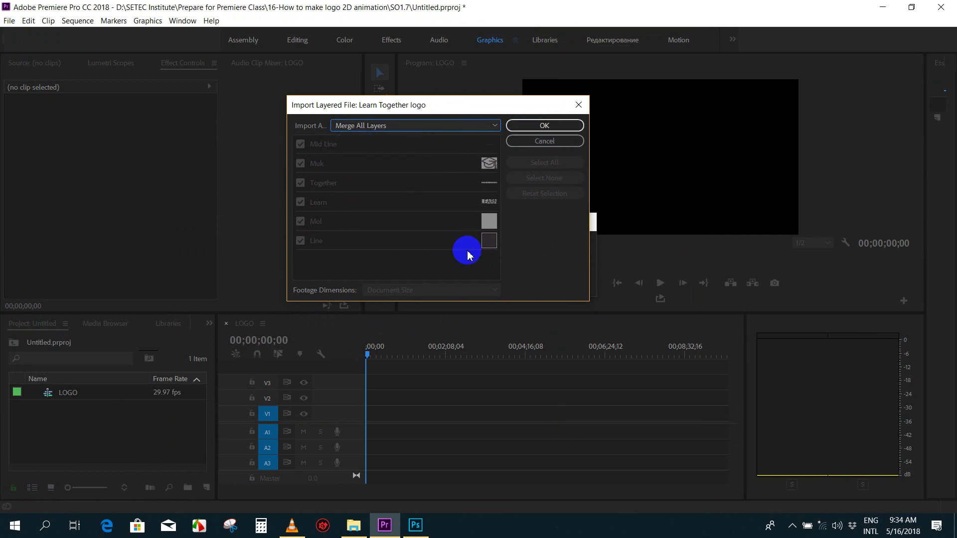
left_click(545, 126)
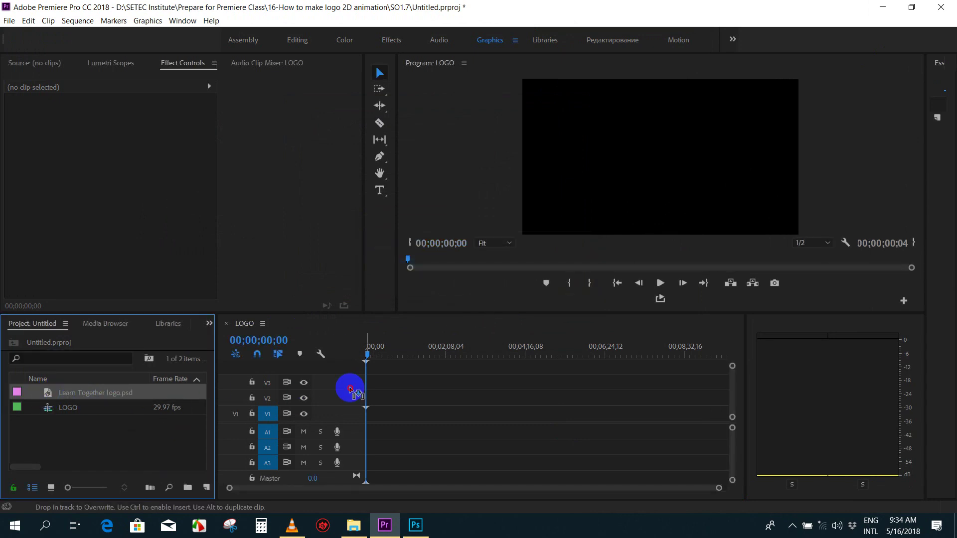
- Place the logo PSD on V1 and try lengthening its very short clip
left_click_drag(49, 399, 376, 414)
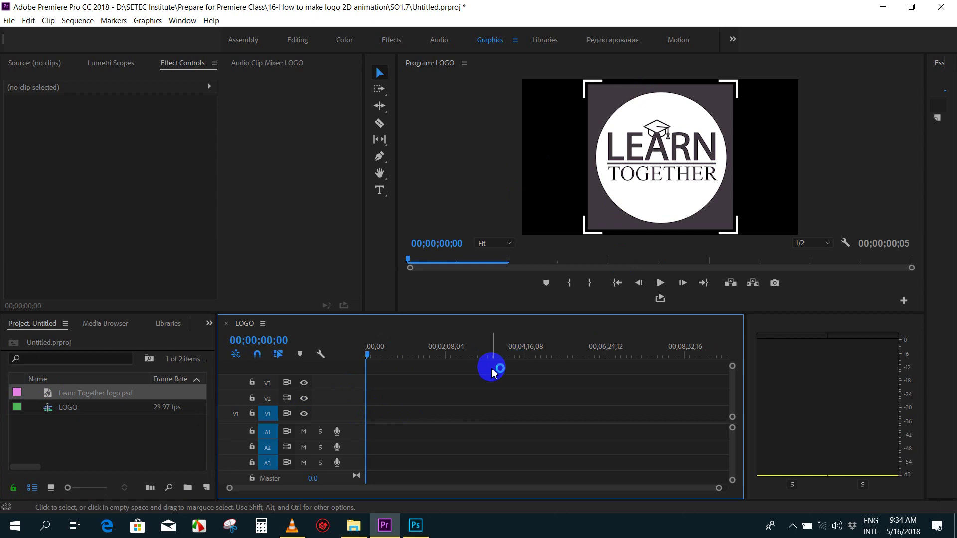
key("equal")
key("equal")
key("equal")
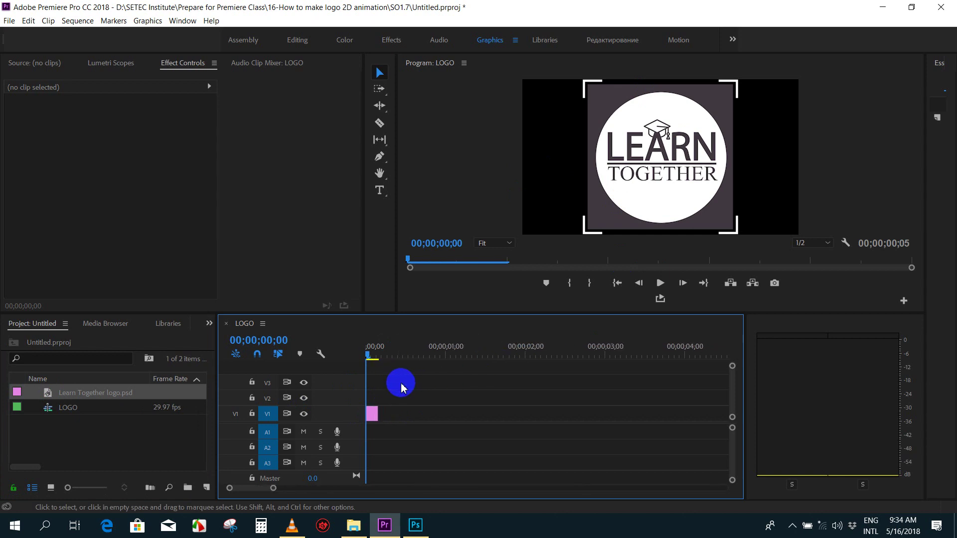
key("minus")
key("minus")
key("minus")
key("minus")
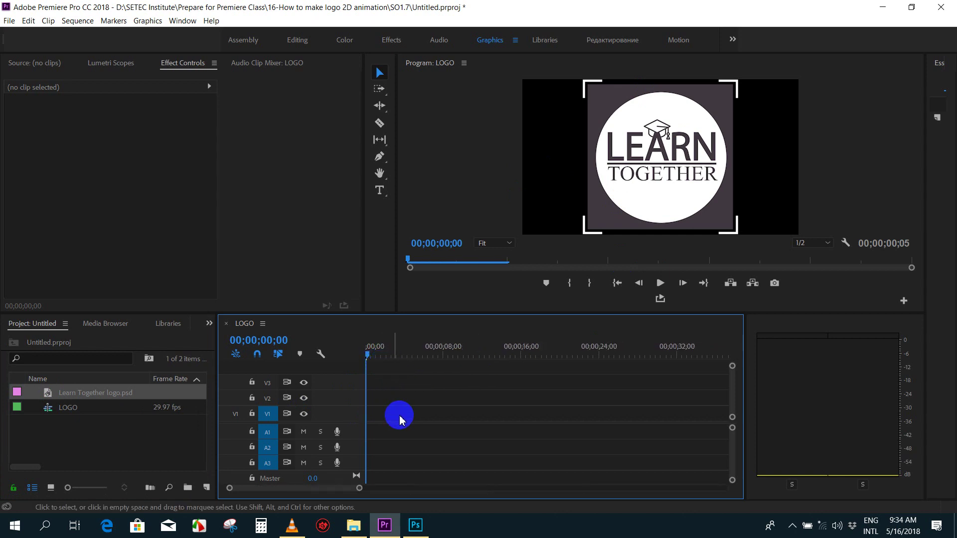
key("equal")
key("equal")
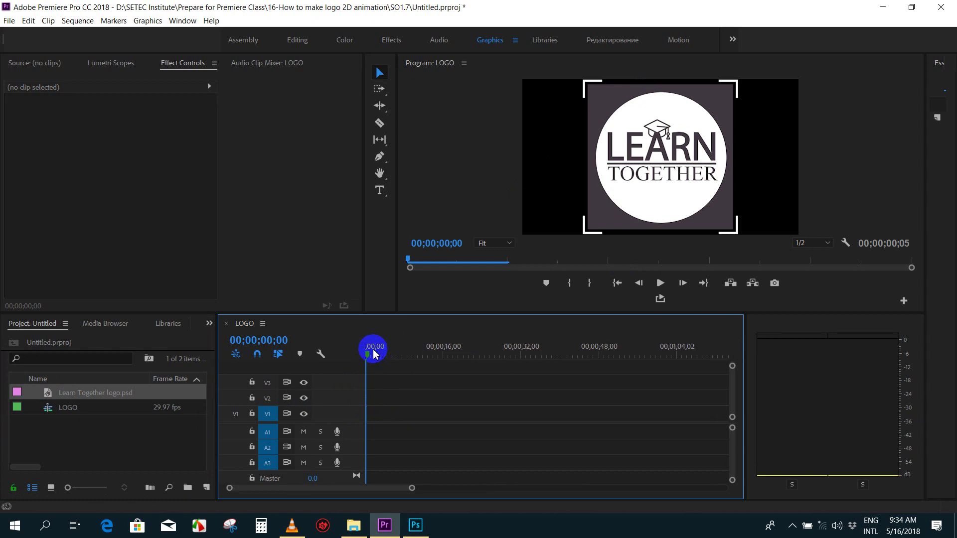
key("equal")
key("equal")
key("equal")
key("equal")
key("equal")
key("equal")
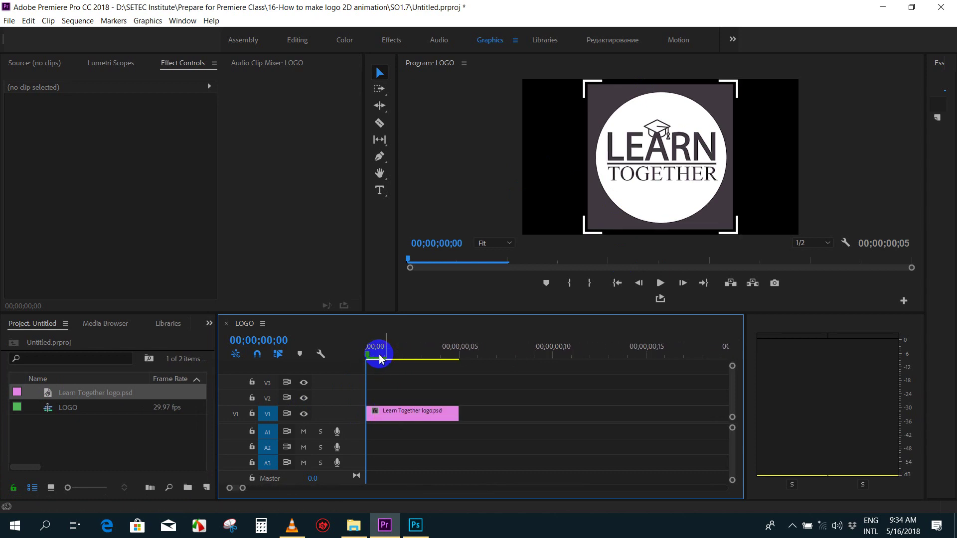
left_click_drag(378, 356, 455, 363)
key("minus")
key("minus")
key("minus")
key("minus")
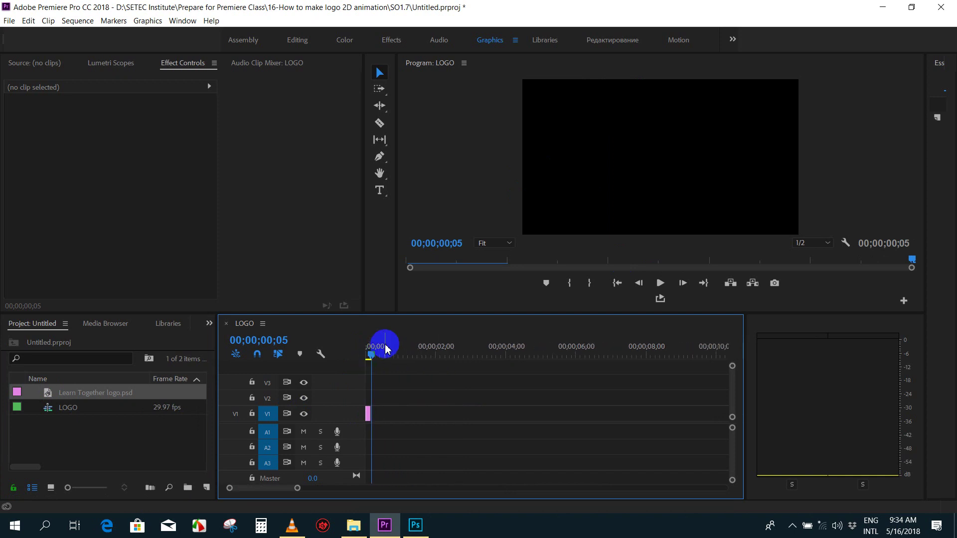
left_click_drag(385, 349, 354, 349)
key("equal")
key("equal")
mouse_move(390, 414)
left_mouse_down()
mouse_move(594, 415)
mouse_move(580, 415)
left_mouse_up()
- Delete the logo clip from the timeline and the logo image from the project
left_click(483, 421)
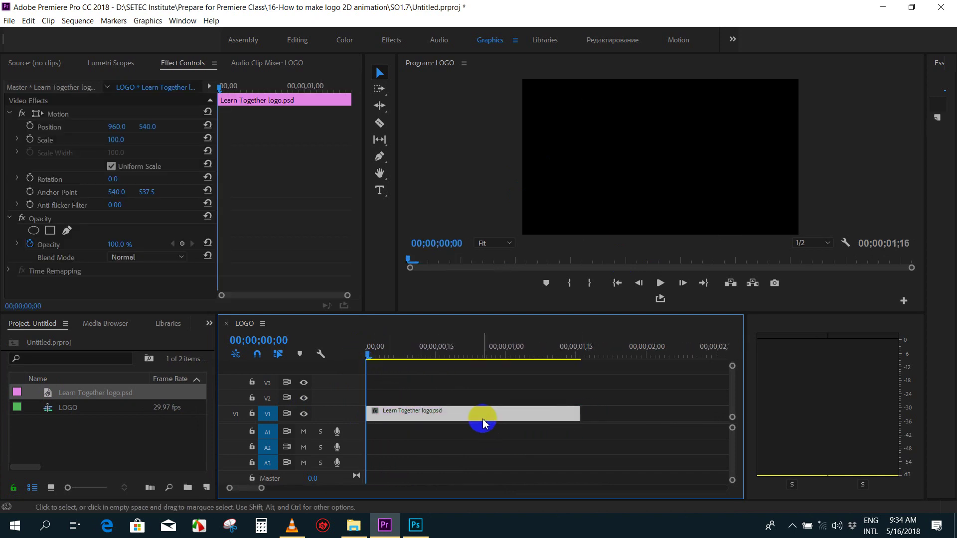
key("Delete")
left_click(80, 393)
key("Delete")
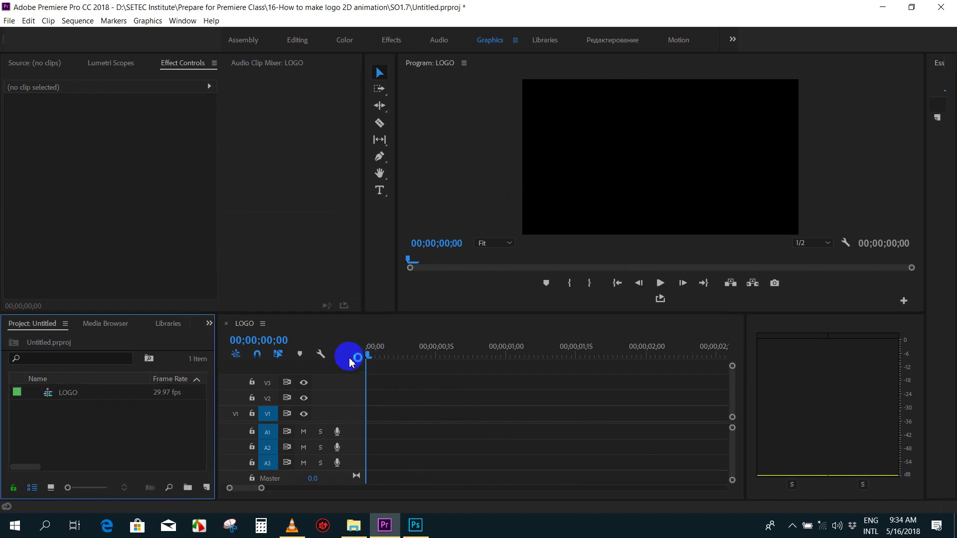
left_click(145, 419)
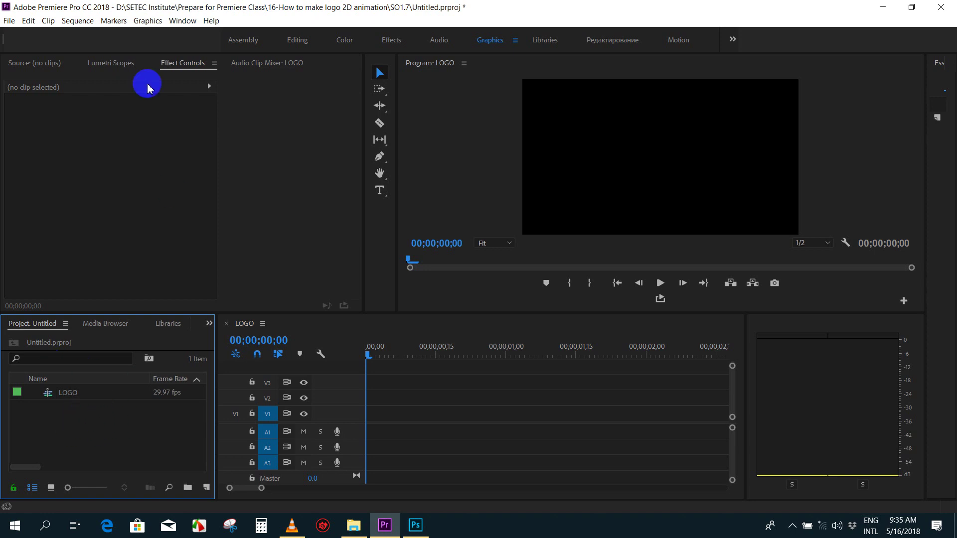
- In Timeline preferences, set the still image default duration to 5.00 seconds
left_click(33, 24)
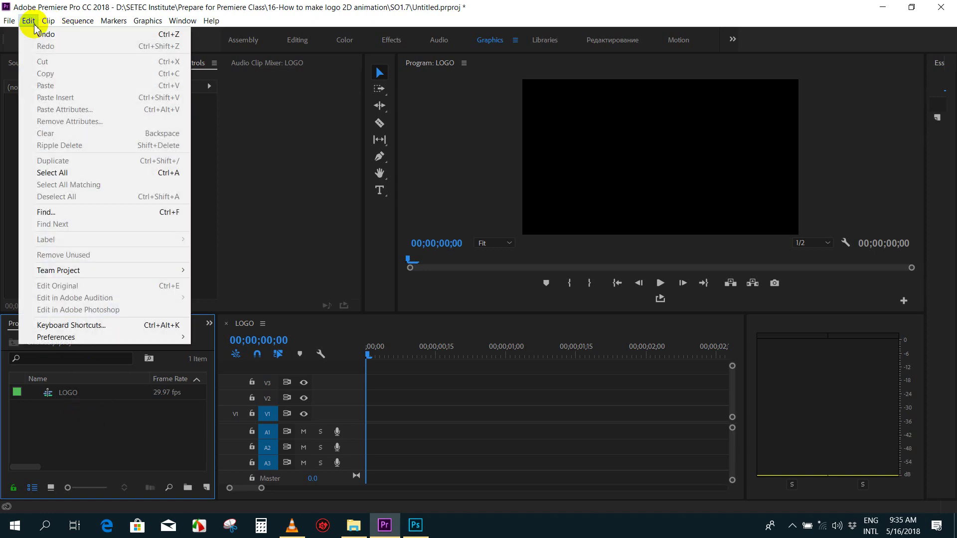
mouse_move(75, 337)
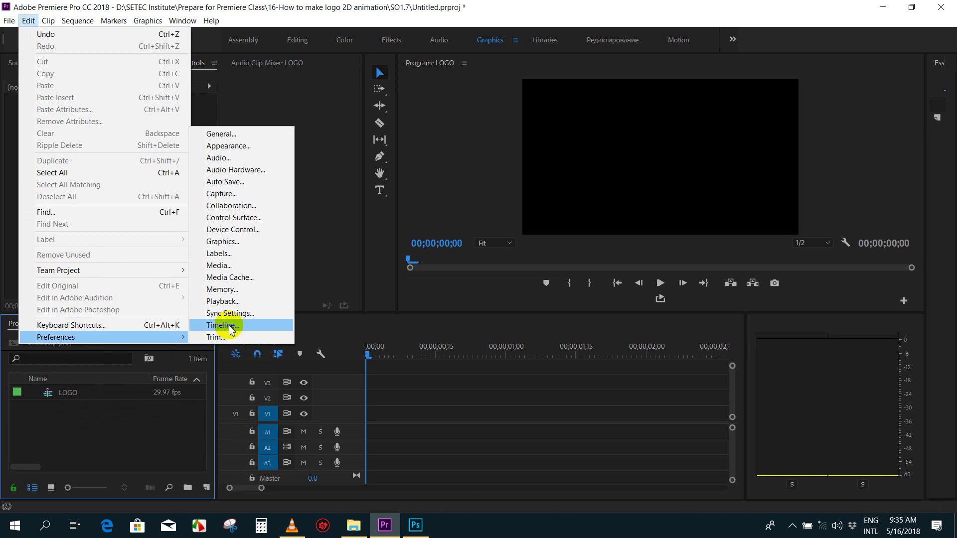
left_click(230, 329)
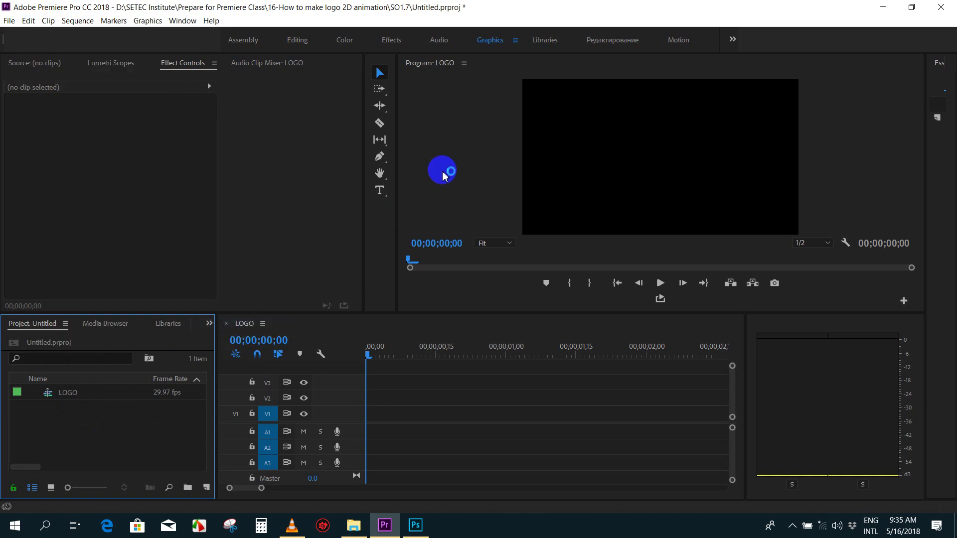
left_click_drag(495, 51, 370, 42)
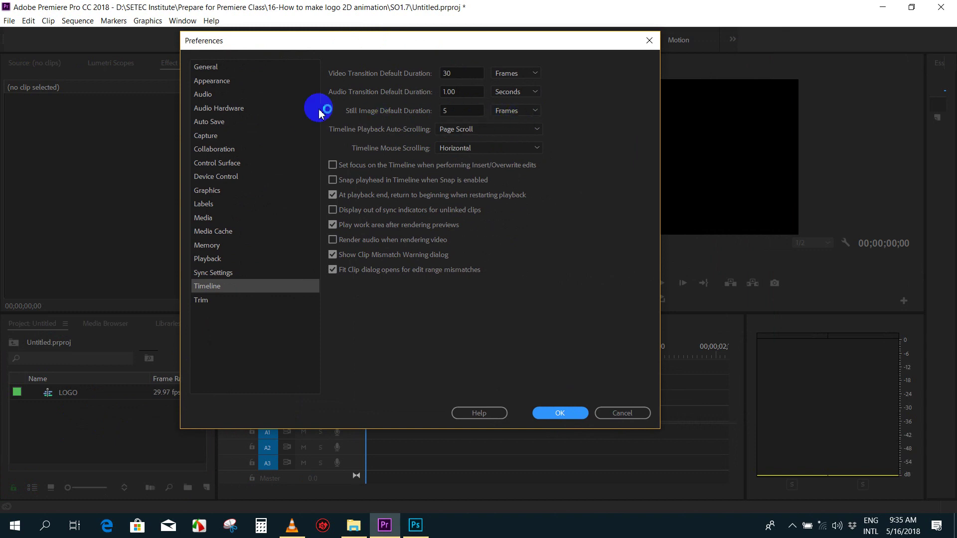
left_click(506, 114)
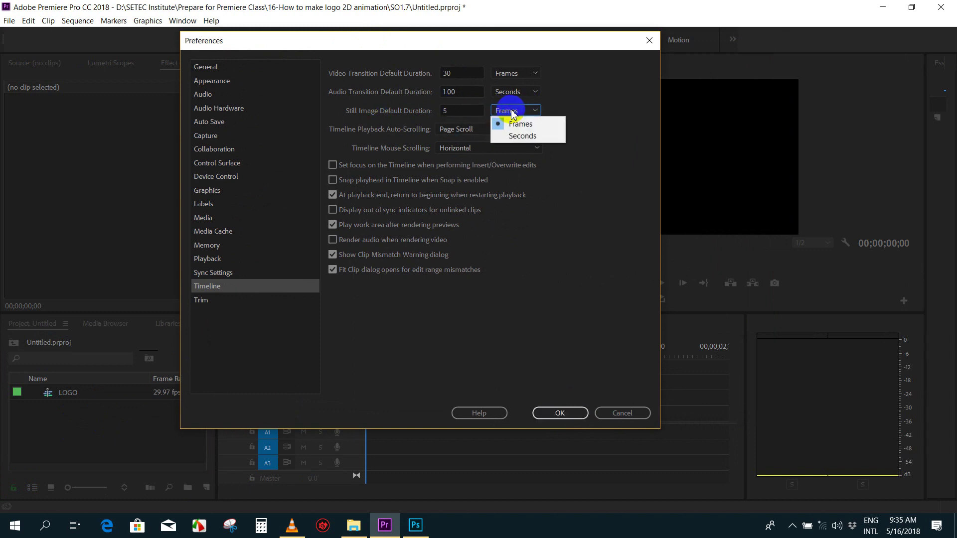
left_click(529, 140)
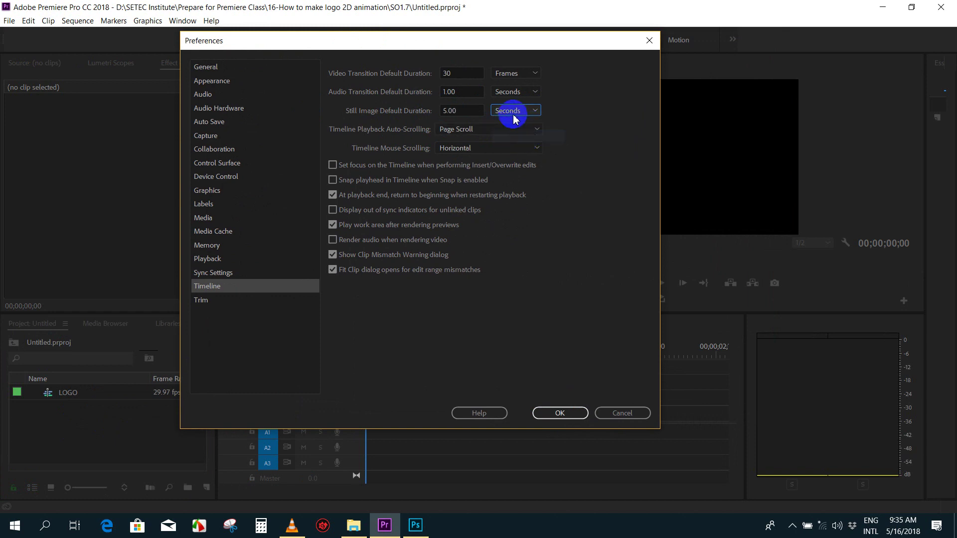
left_click(556, 413)
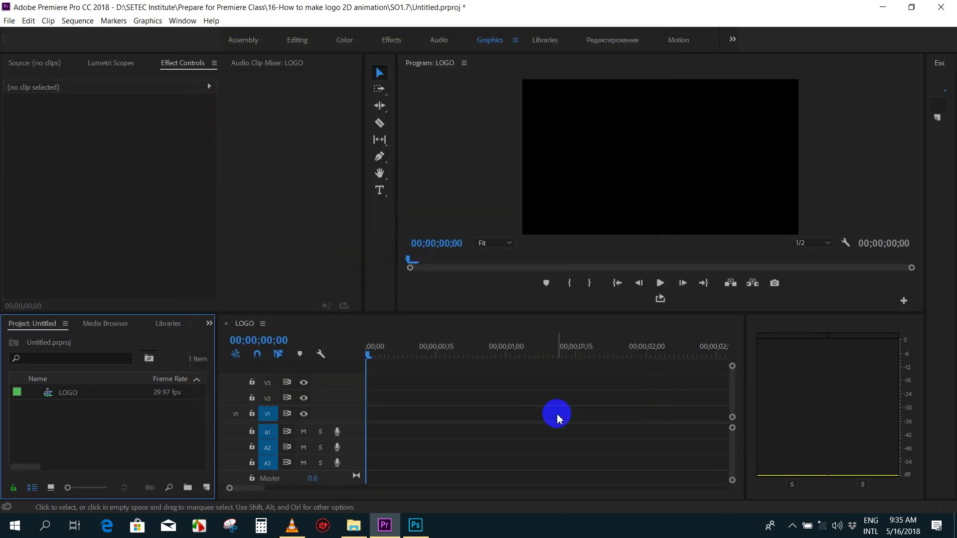
- Import Learn Together logo.psd merged, place it on V1, and play it back
double_click(124, 442)
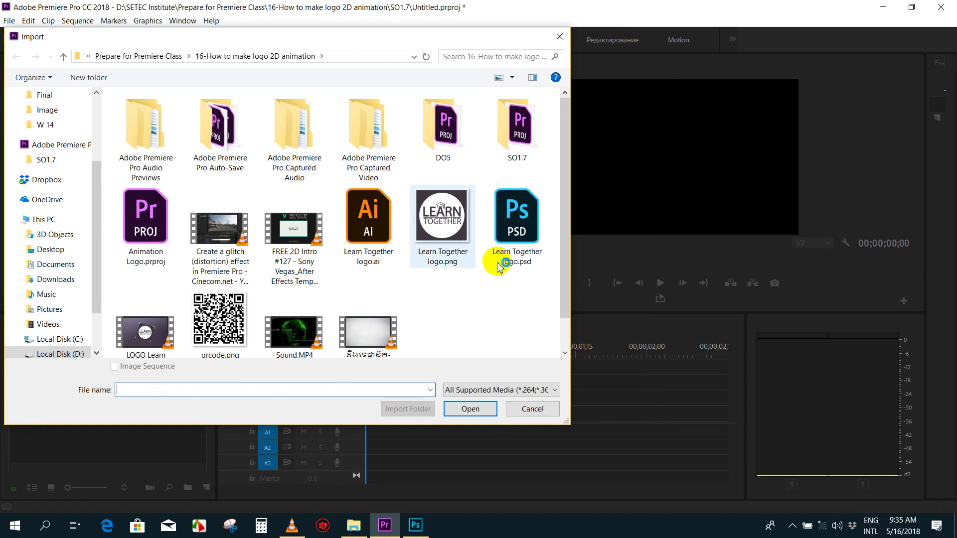
double_click(524, 232)
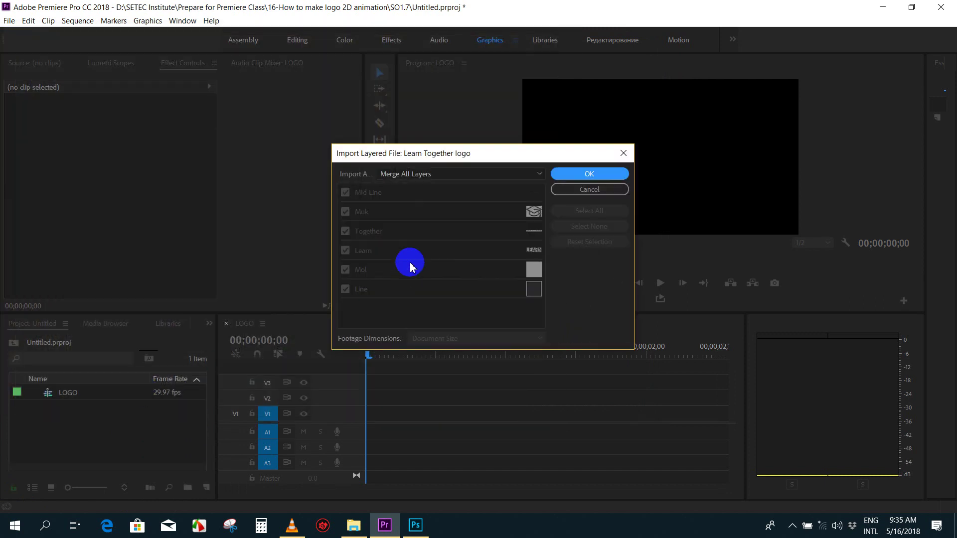
left_click(563, 175)
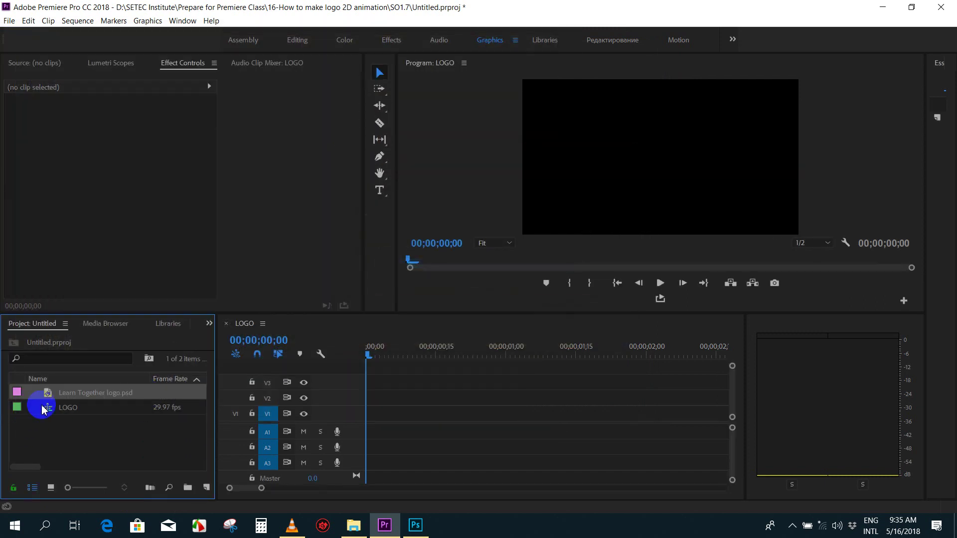
mouse_move(45, 394)
left_mouse_down()
mouse_move(432, 394)
mouse_move(342, 411)
left_mouse_up()
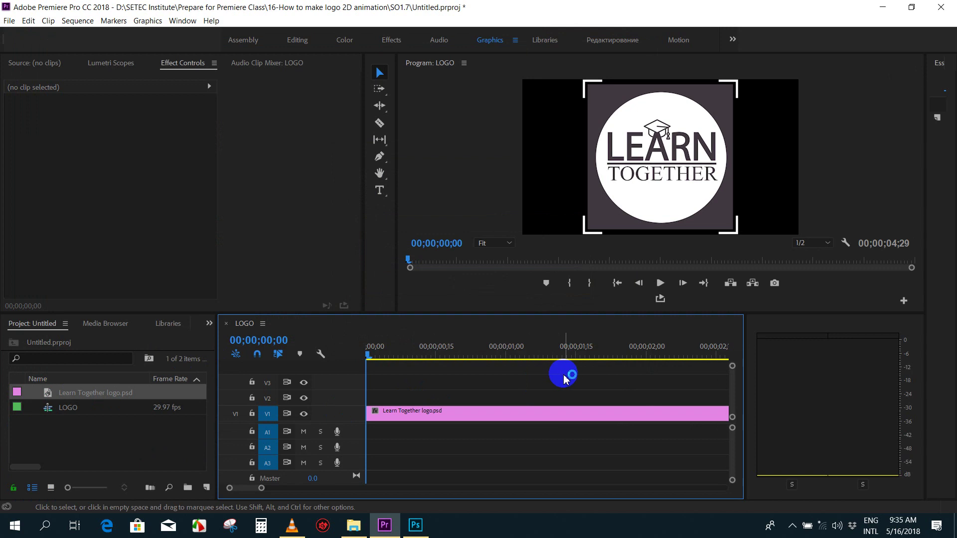
key("minus")
key("minus")
key("minus")
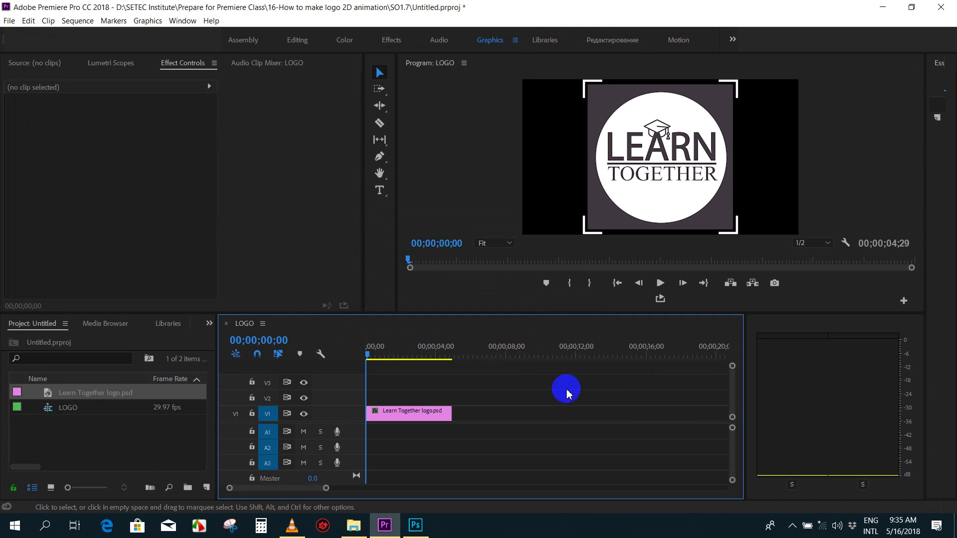
key("space")
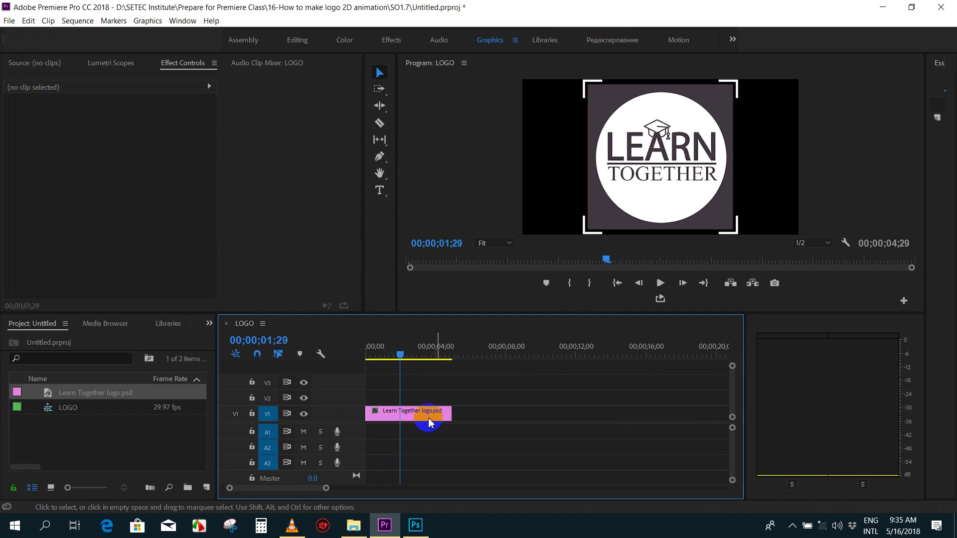
left_click(427, 413)
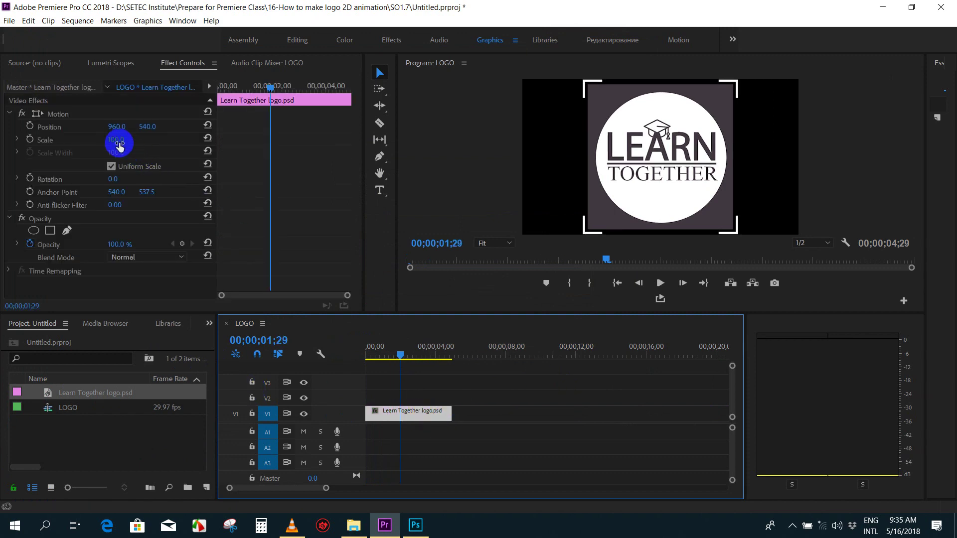
- Set the logo clip's Motion scale to 55 and return the playhead to the start
left_click(123, 138)
type("0")
key("Return")
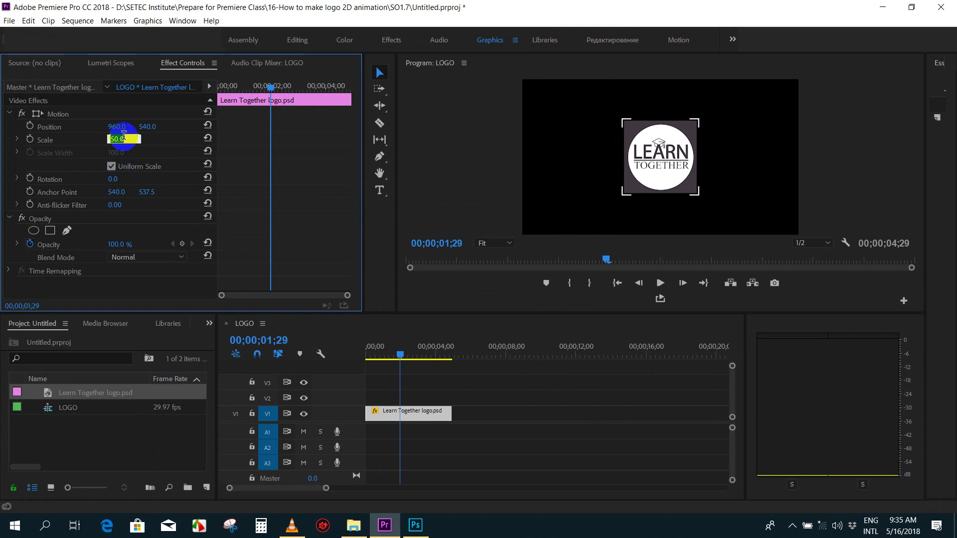
key("Return")
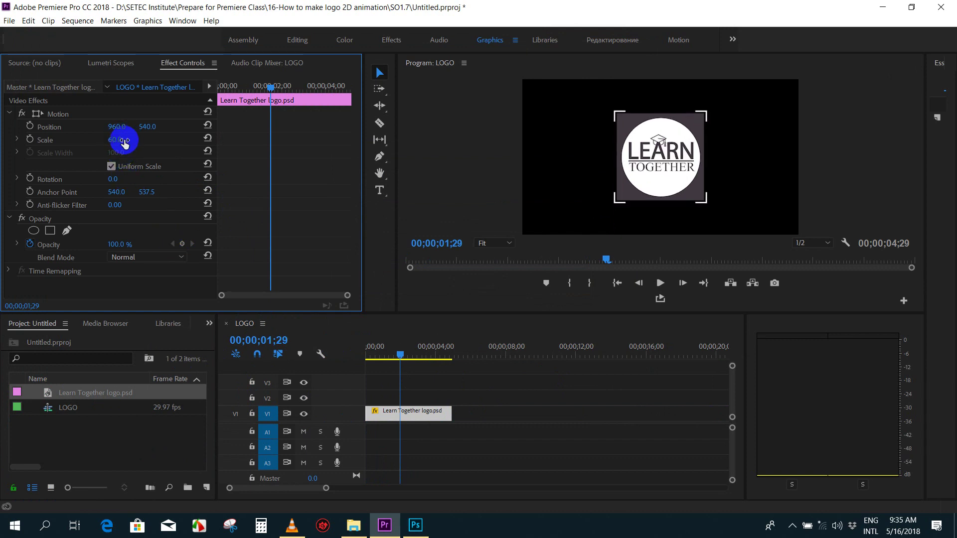
type("55")
key("Return")
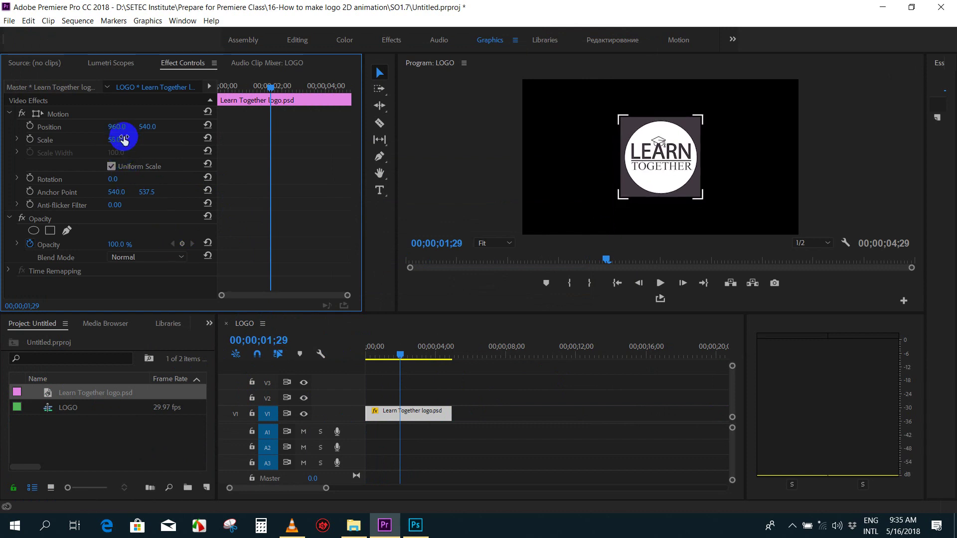
left_click_drag(400, 355, 369, 358)
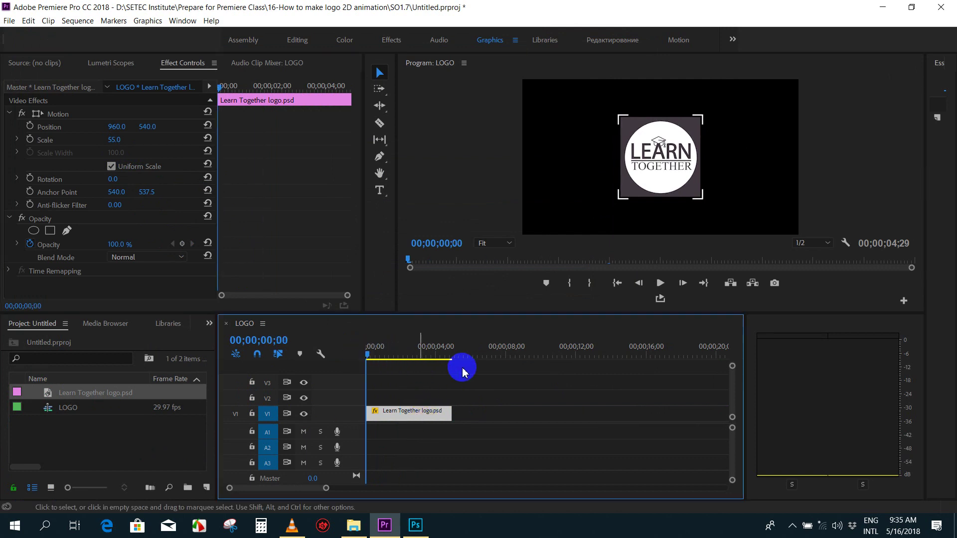
double_click(131, 439)
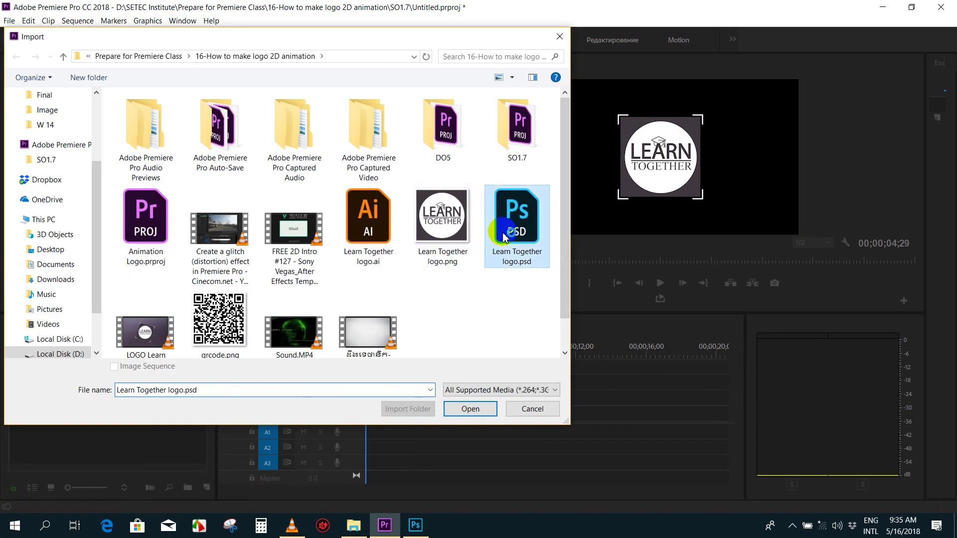
- Import Learn Together logo.psd again as Individual Layers, bringing in all six layers
double_click(517, 221)
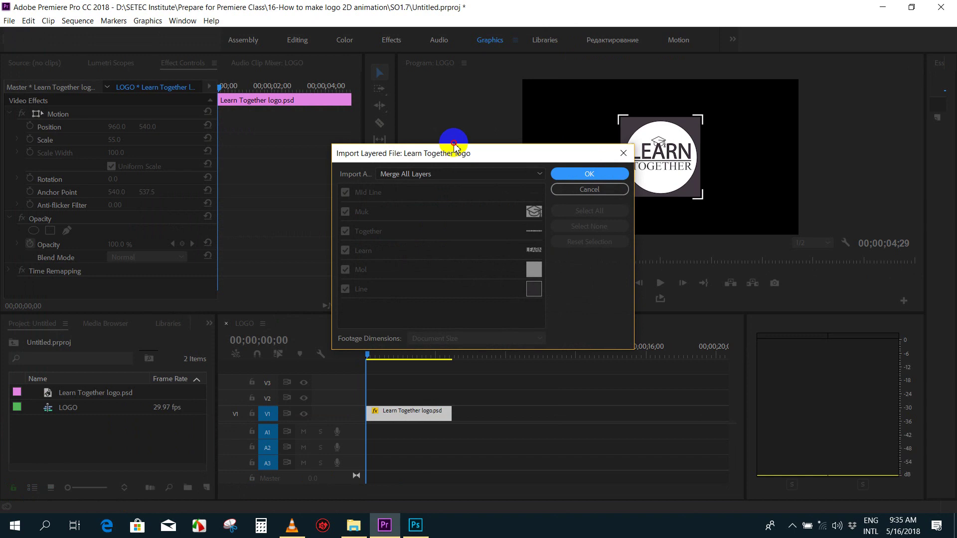
left_click_drag(455, 154, 433, 117)
left_click(427, 136)
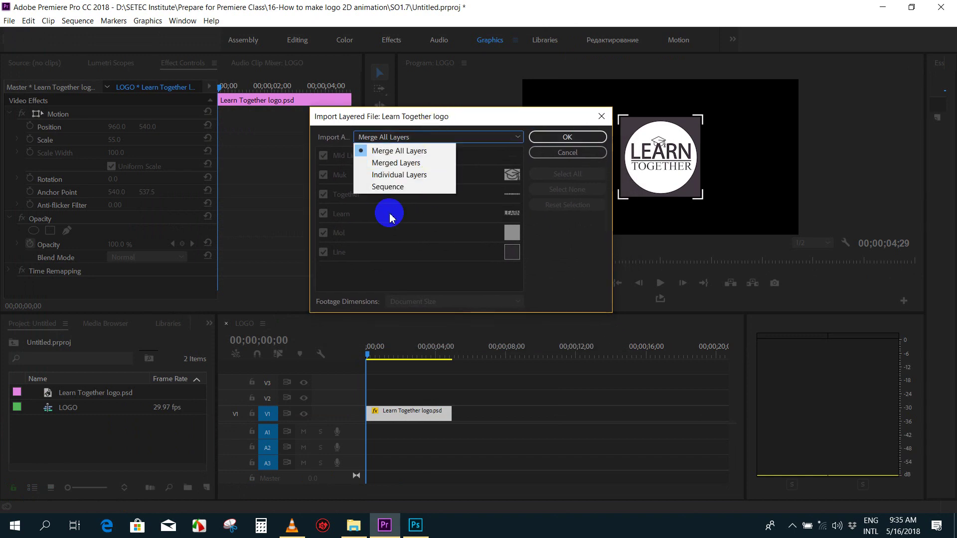
left_click(425, 176)
left_click(352, 157)
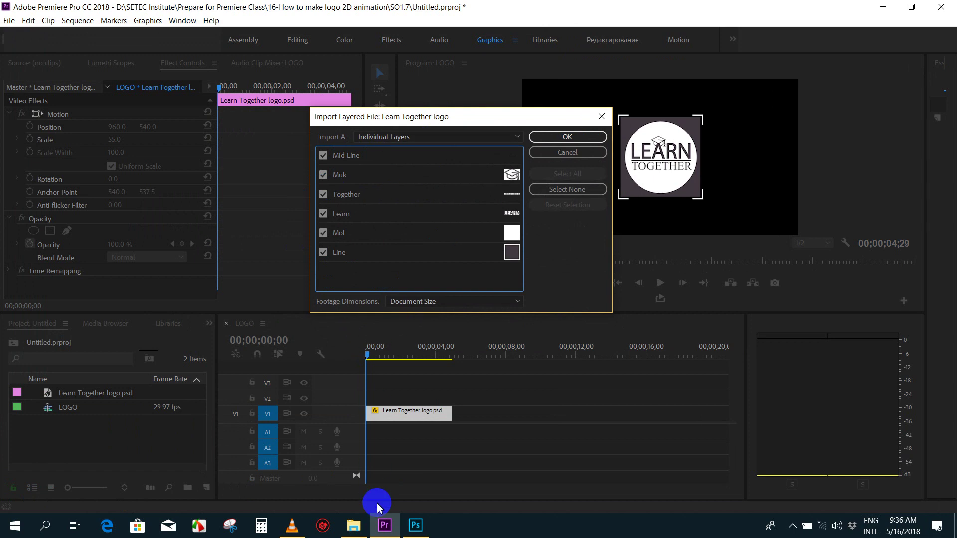
left_click(416, 525)
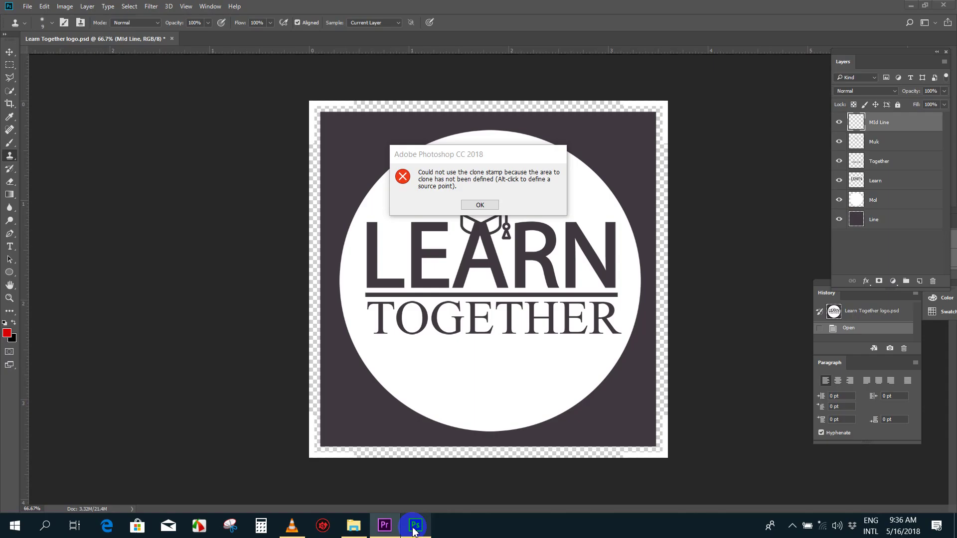
left_click(473, 206)
left_click(384, 526)
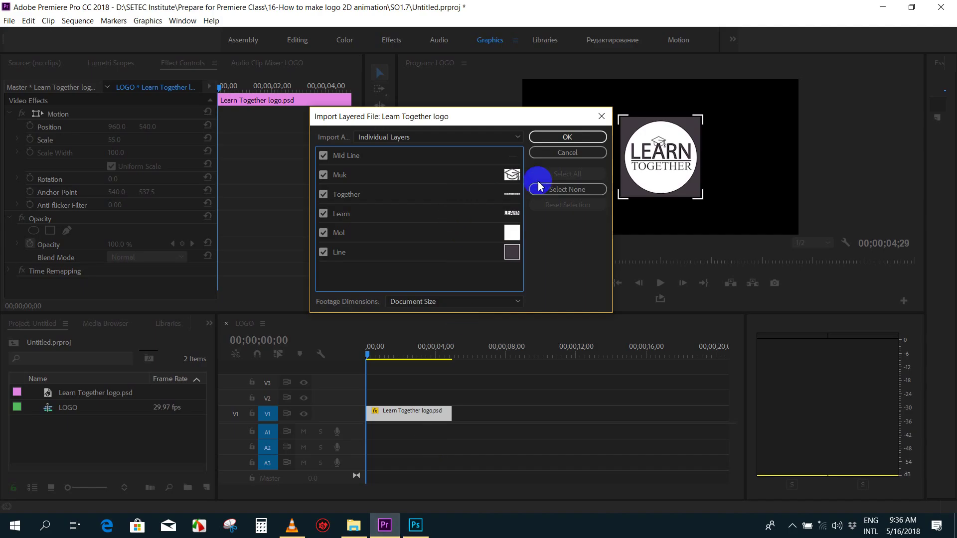
left_click(553, 138)
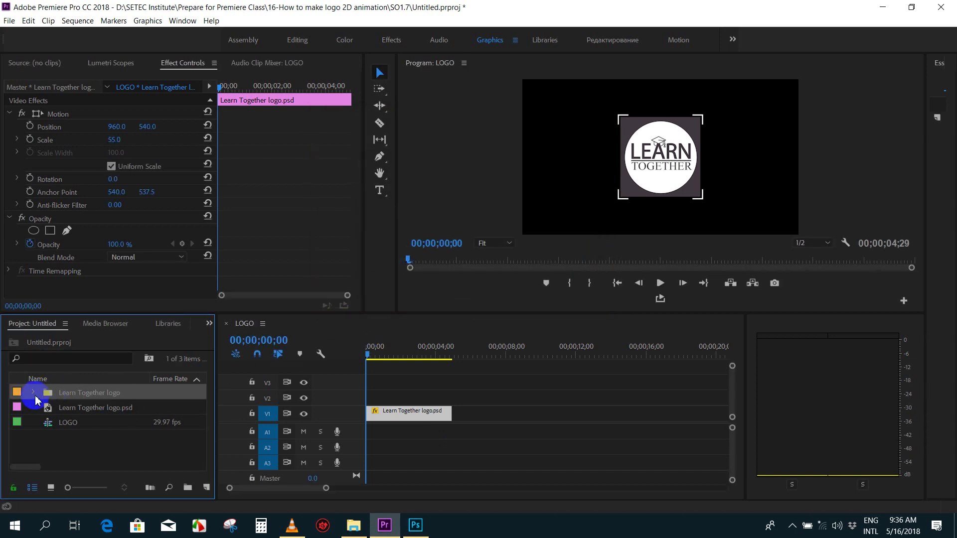
- Expand the Learn Together logo bin to show its layers and lock track V1
left_click(35, 393)
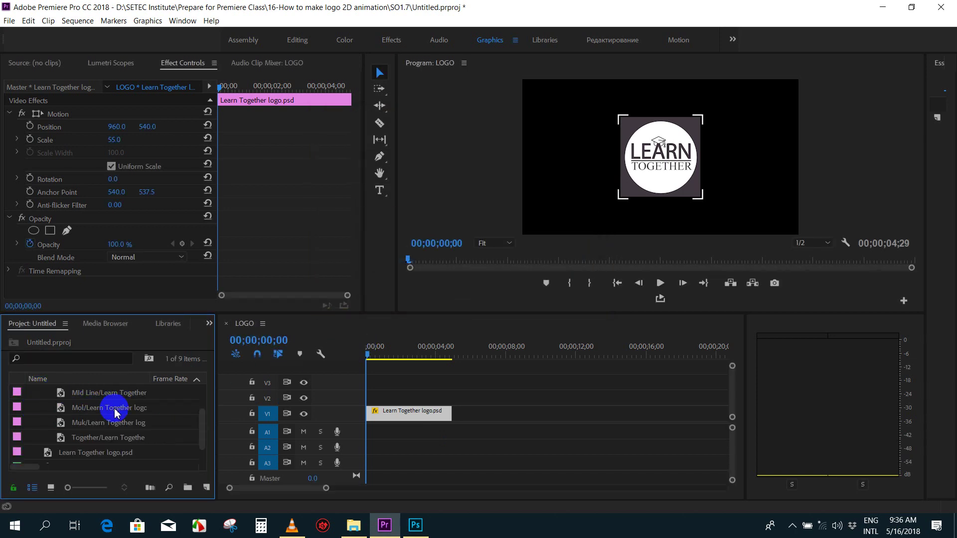
left_click(83, 414)
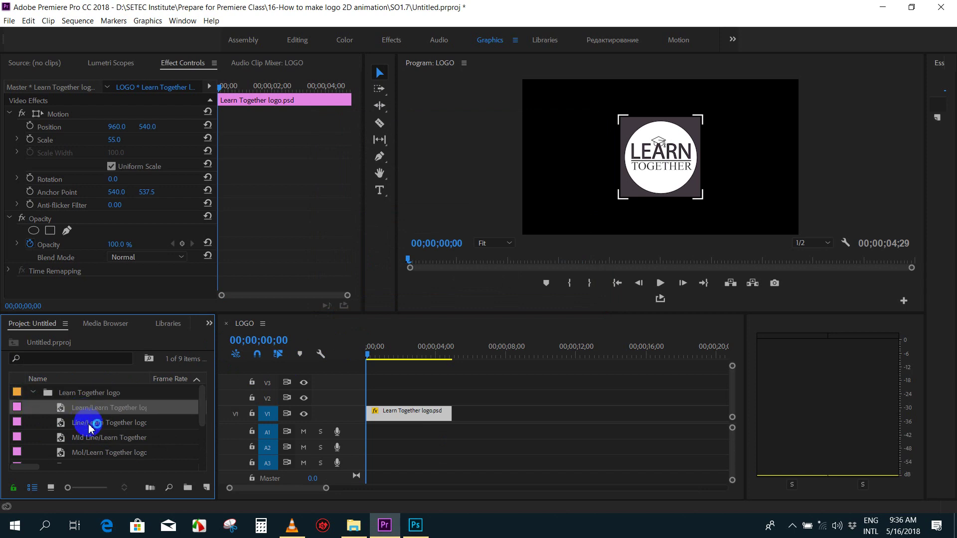
left_click(86, 423)
left_click(390, 361)
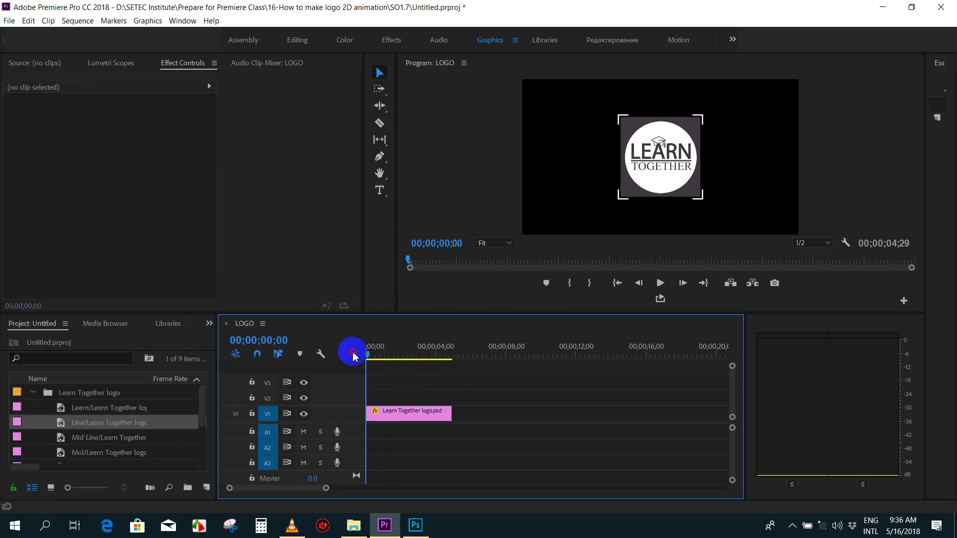
key("backslash")
left_click(415, 414)
key("minus")
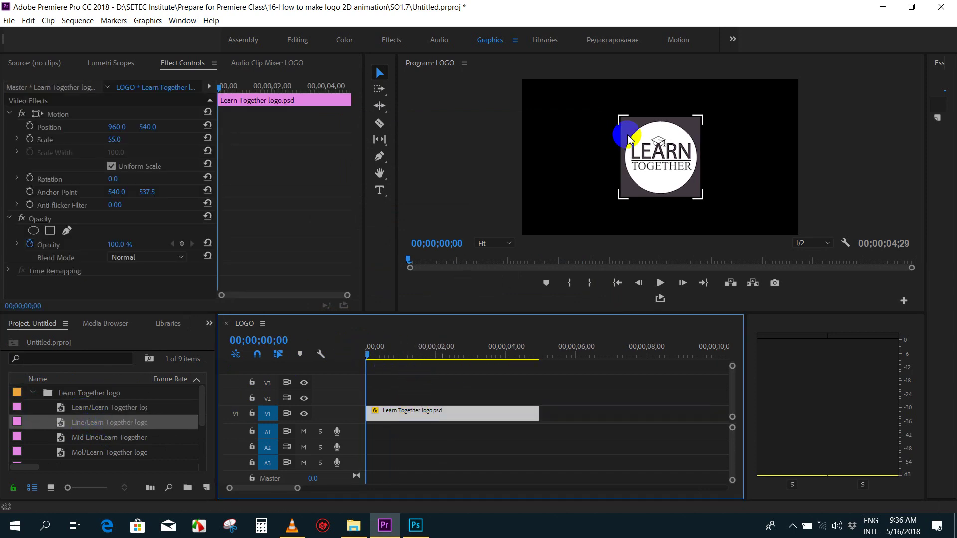
left_click(253, 414)
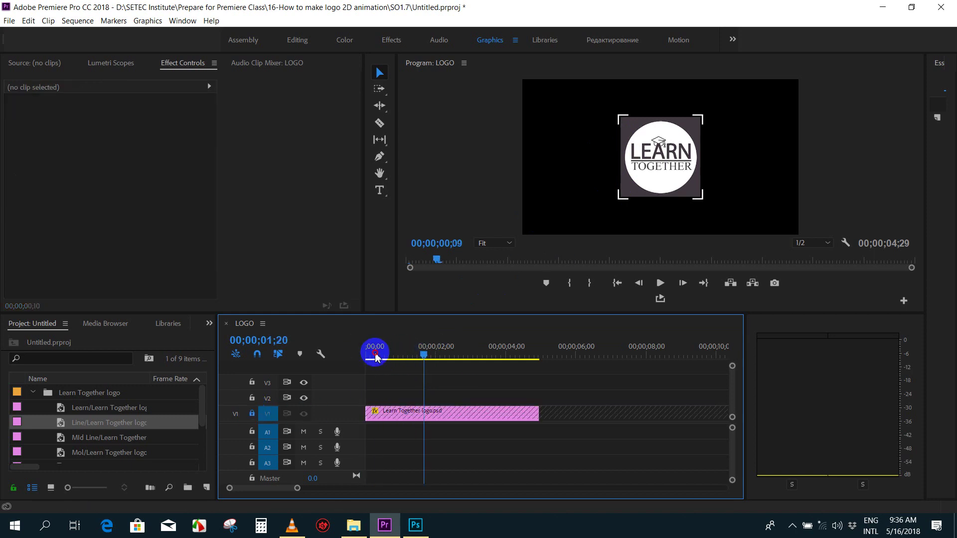
left_click(293, 525)
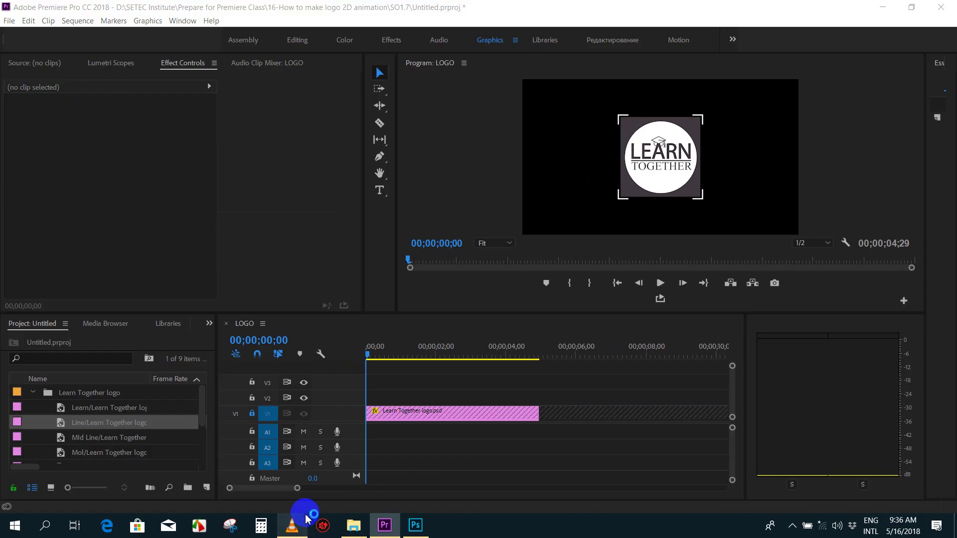
- Replay LOGO Learn Together.mp4 from the start in VLC, then go back to Premiere
left_click(42, 492)
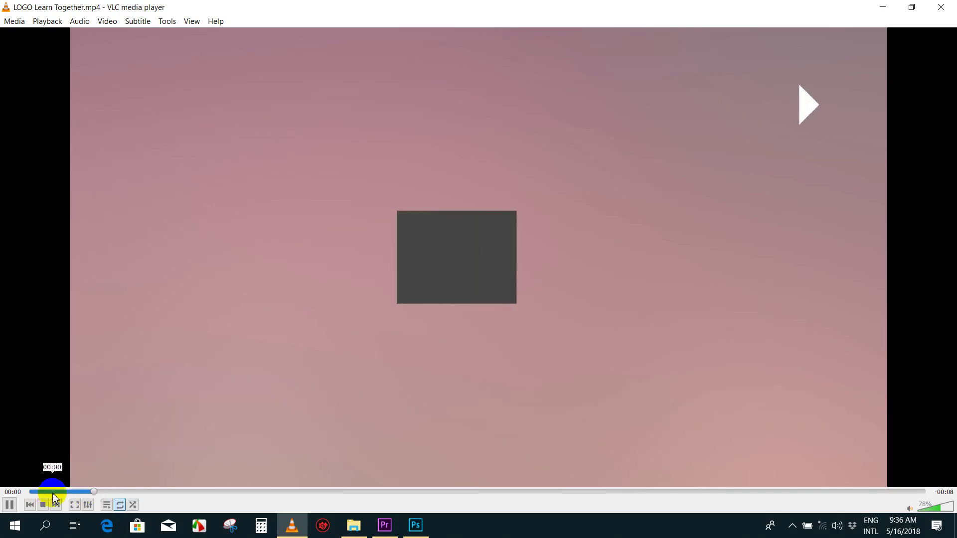
left_click(70, 492)
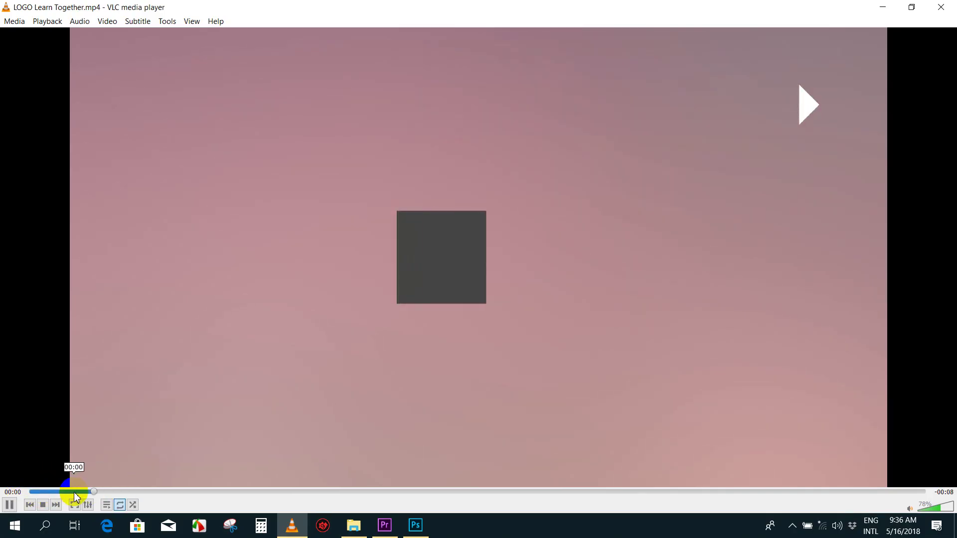
left_click(386, 526)
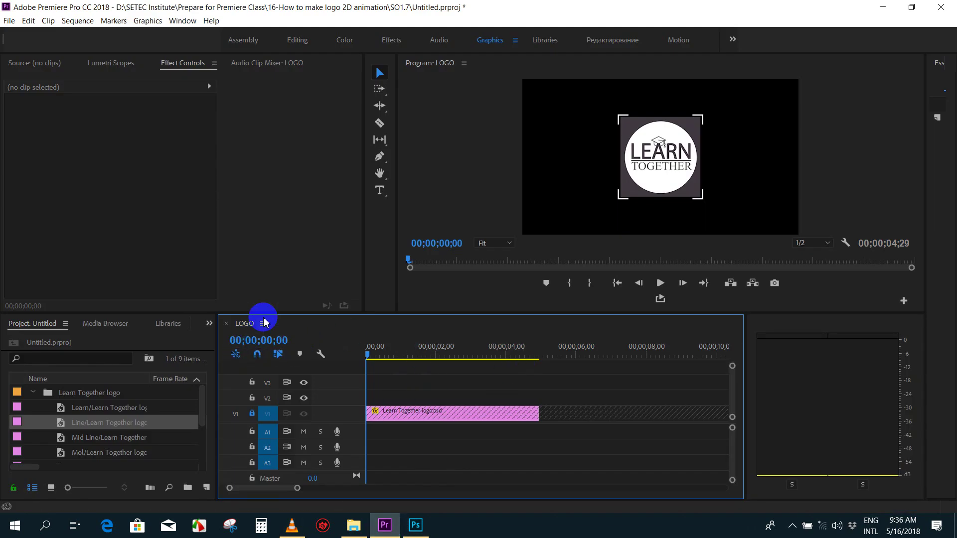
- Draw a thin rectangle bar along the logo's left edge
left_click(380, 156)
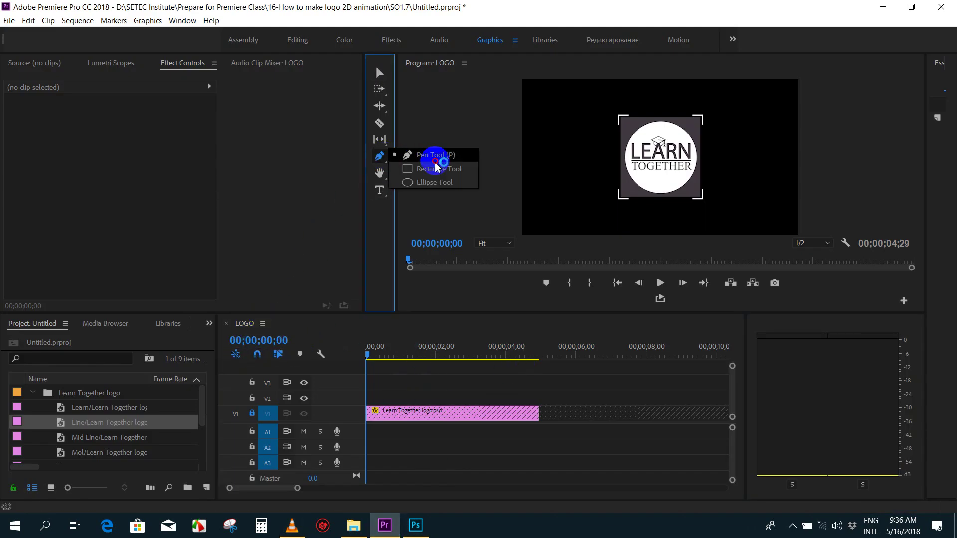
left_click(432, 170)
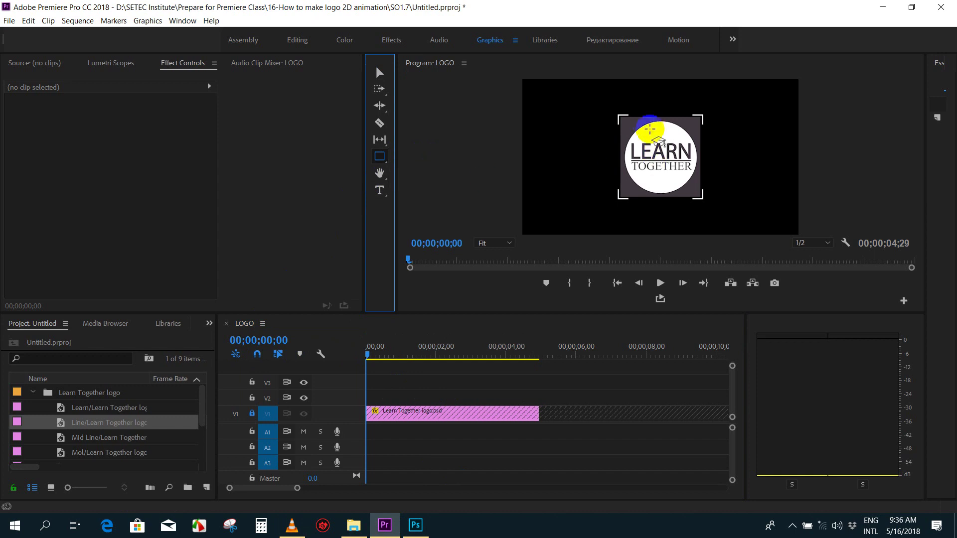
left_click_drag(620, 116, 628, 201)
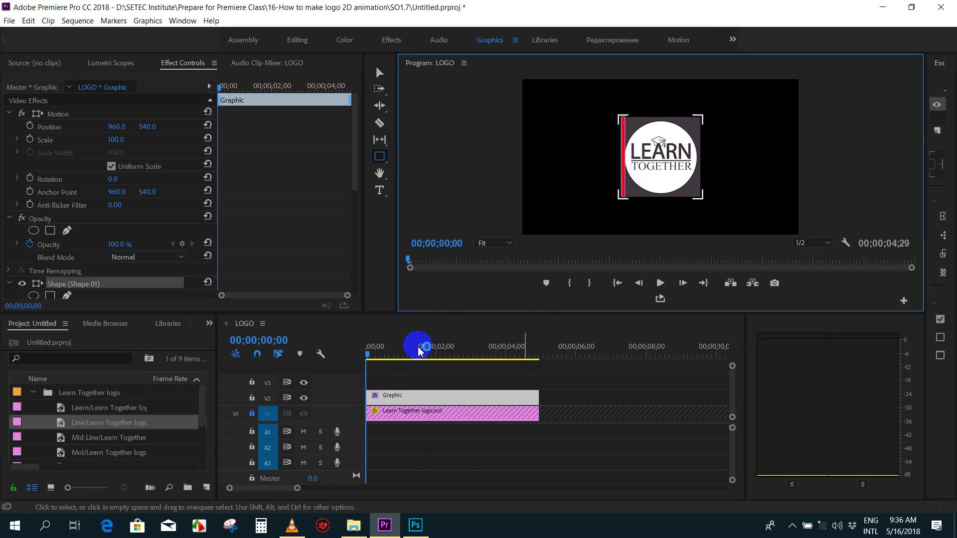
left_click_drag(354, 118, 405, 196)
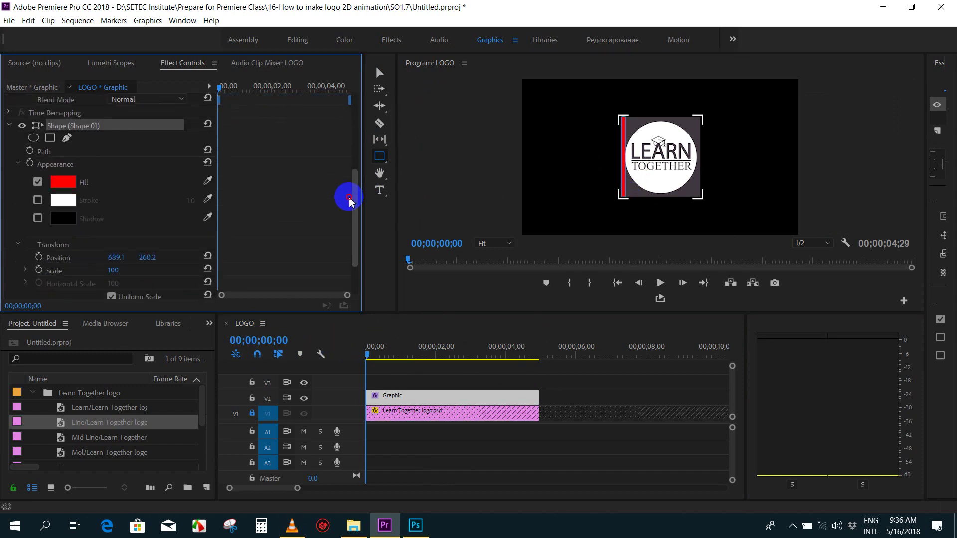
- Change the bar's shape fill colour from red to black
left_click(64, 183)
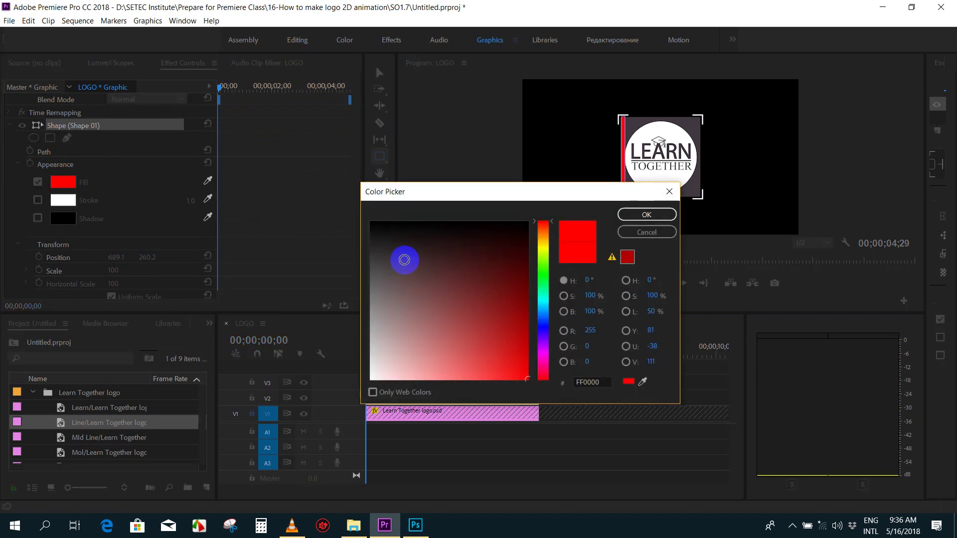
left_click(636, 161)
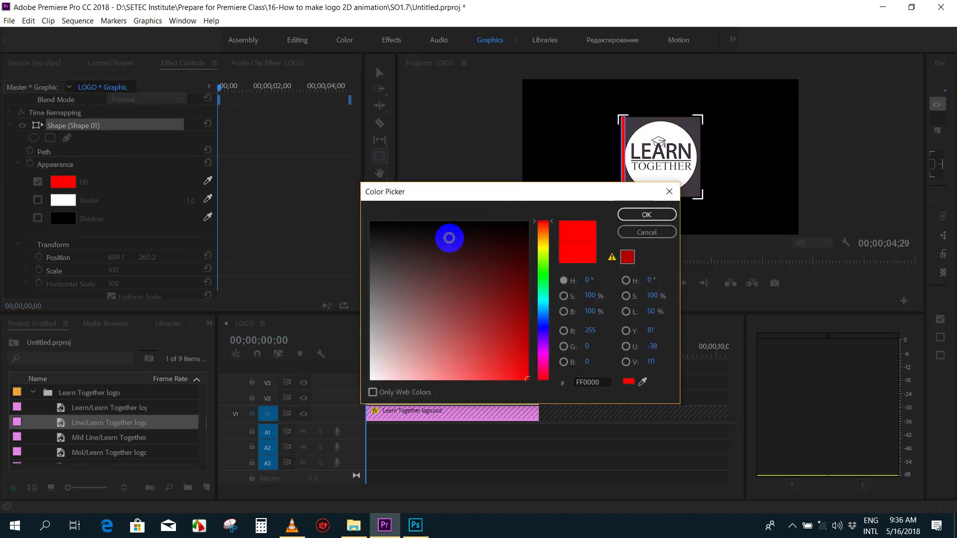
left_click_drag(505, 250, 305, 202)
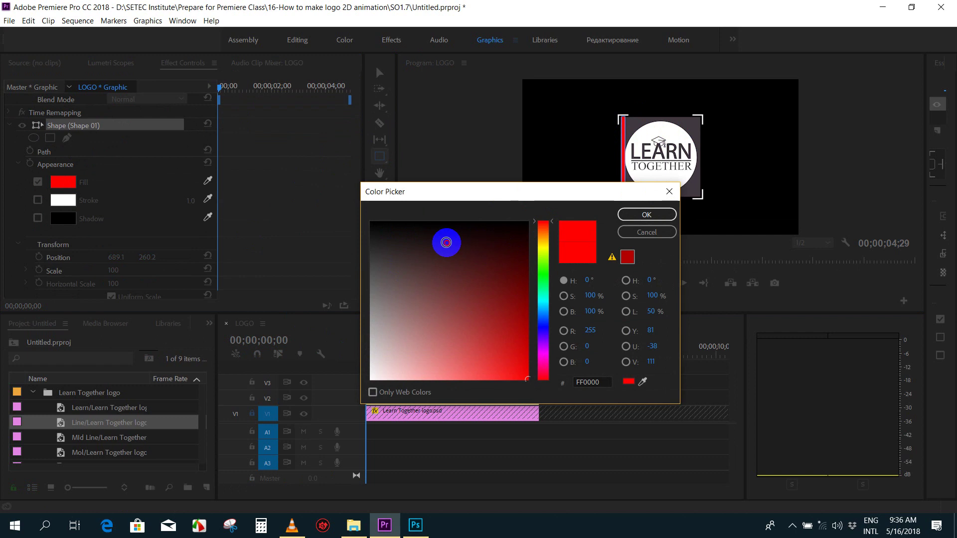
left_click(647, 214)
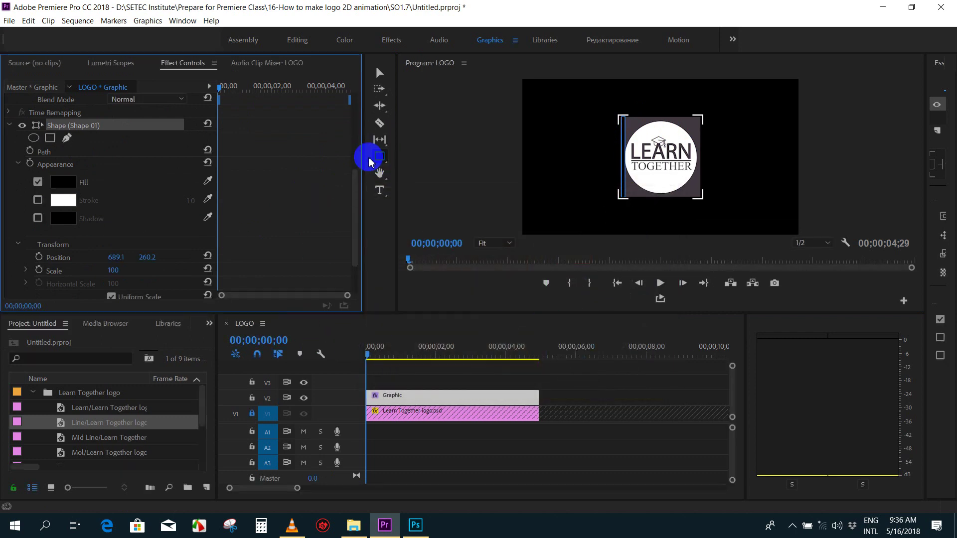
left_click_drag(357, 209, 362, 149)
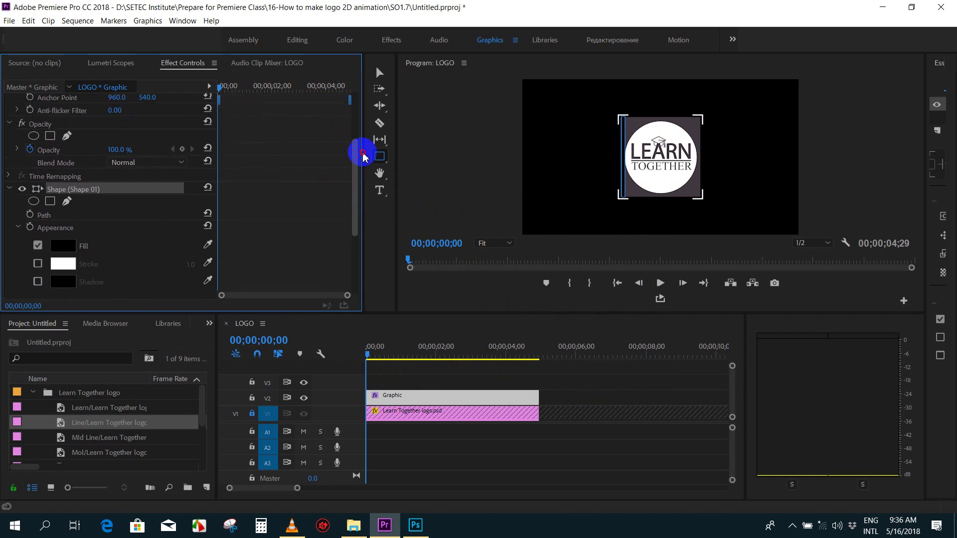
left_click(25, 230)
left_click(368, 358)
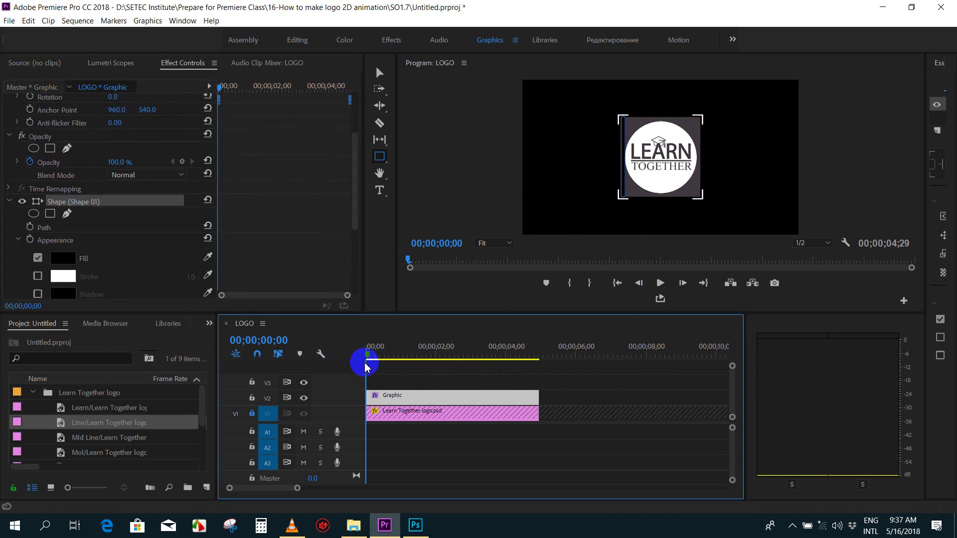
- Set the bar shape's first Path keyframe at frame 00;00;00;07, then return to frame 0
left_click(394, 374)
key("=")
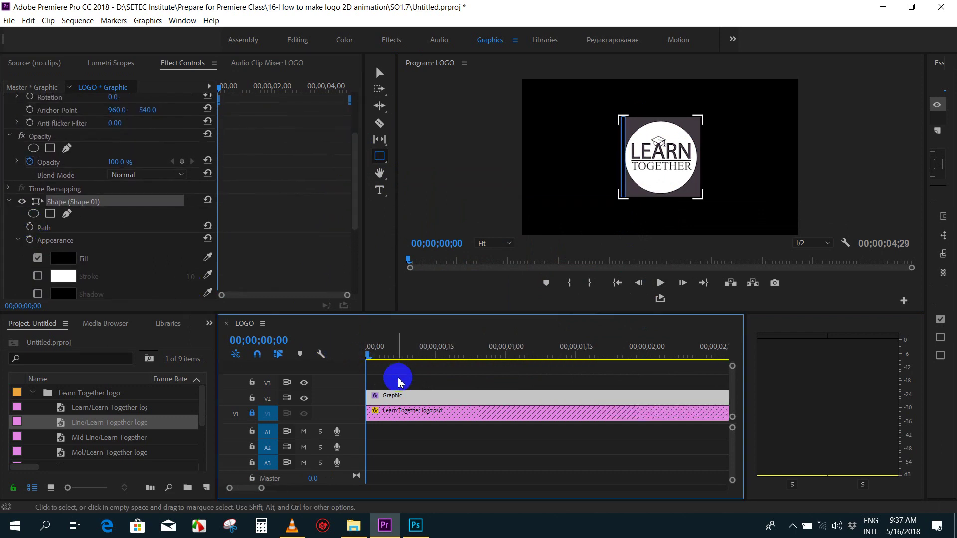
key("minus")
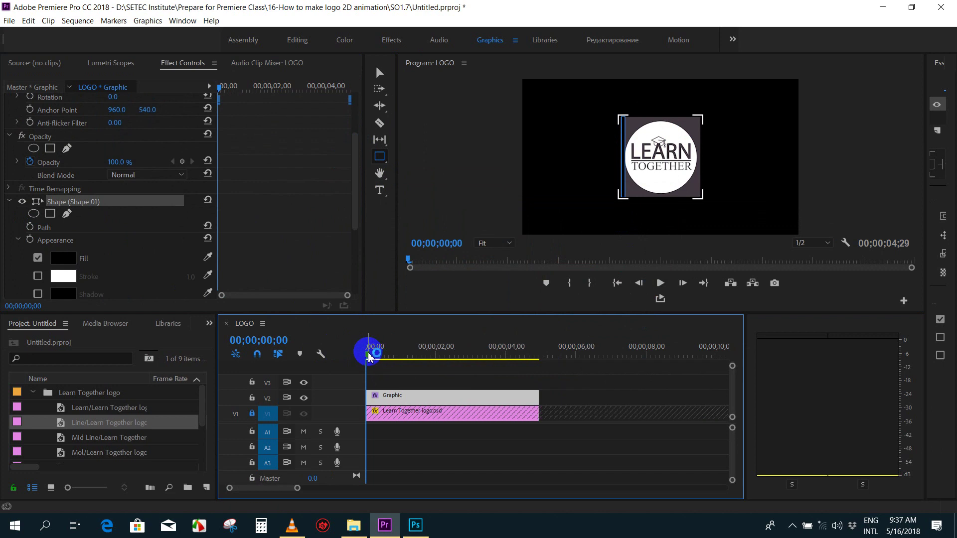
left_click_drag(369, 357, 383, 359)
key("equal")
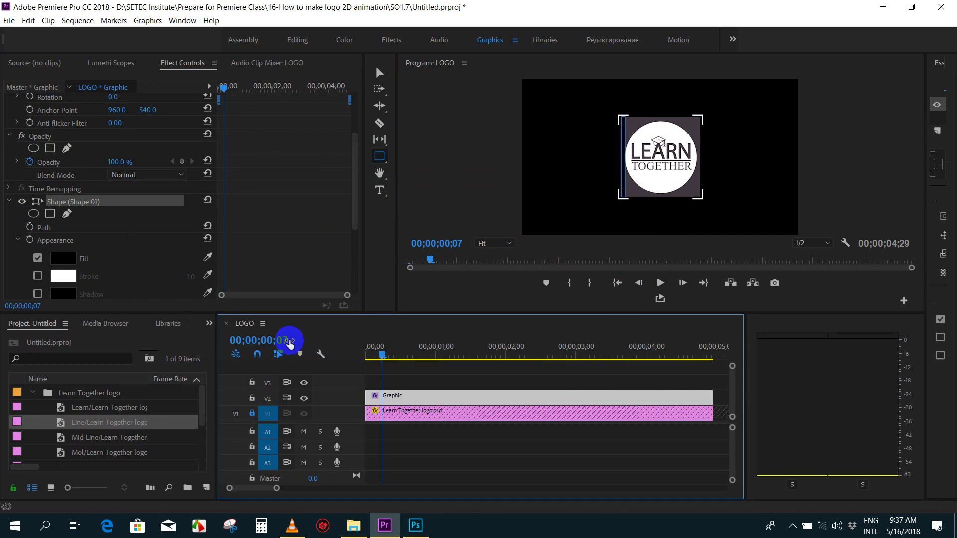
left_click(30, 228)
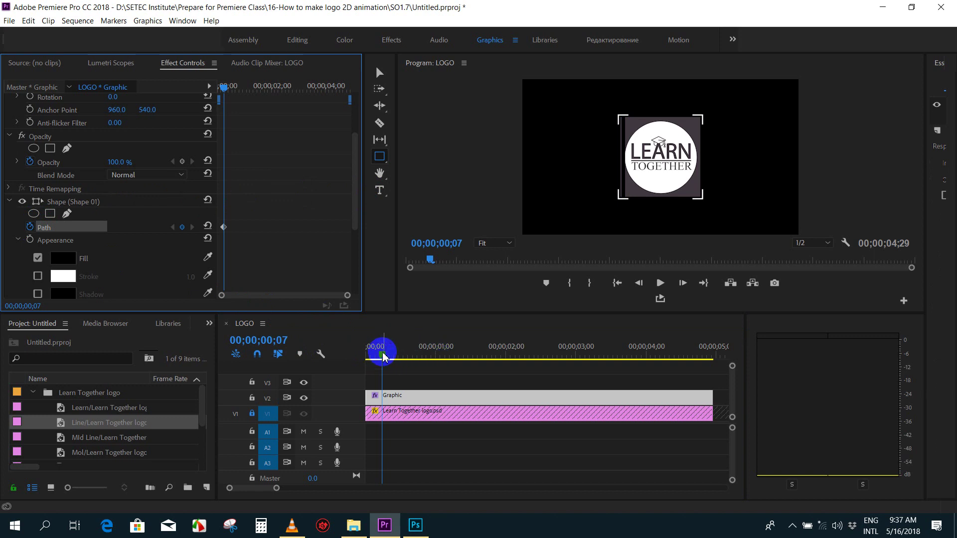
left_click_drag(384, 356, 353, 356)
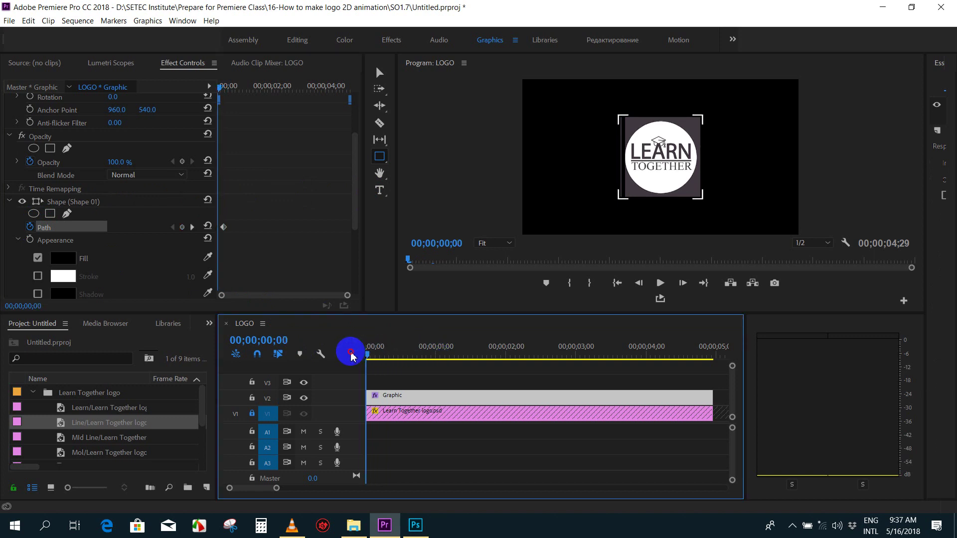
left_click(69, 201)
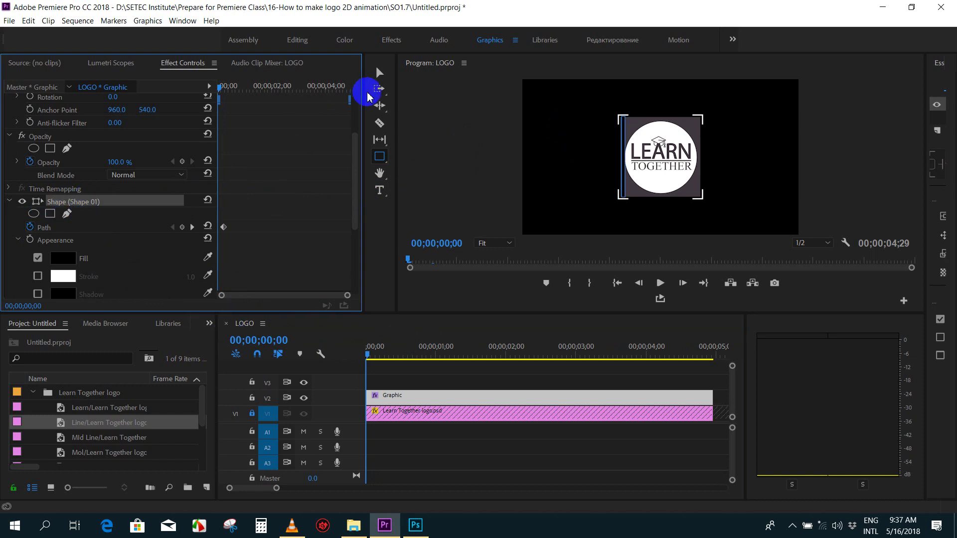
left_click(379, 73)
- At frame 0, drag the bar's top and bottom edges together into a tiny sliver, viewing at 100%
left_click(482, 243)
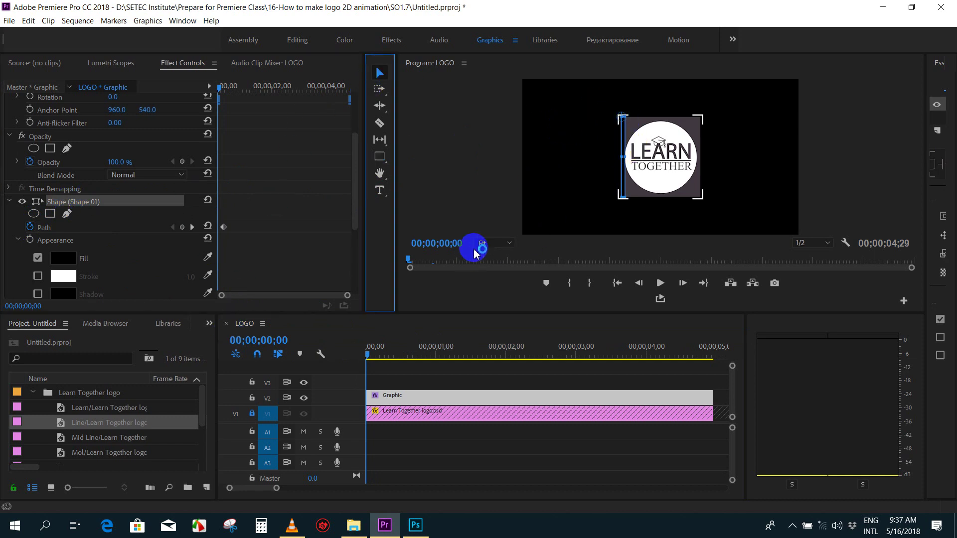
left_click(504, 310)
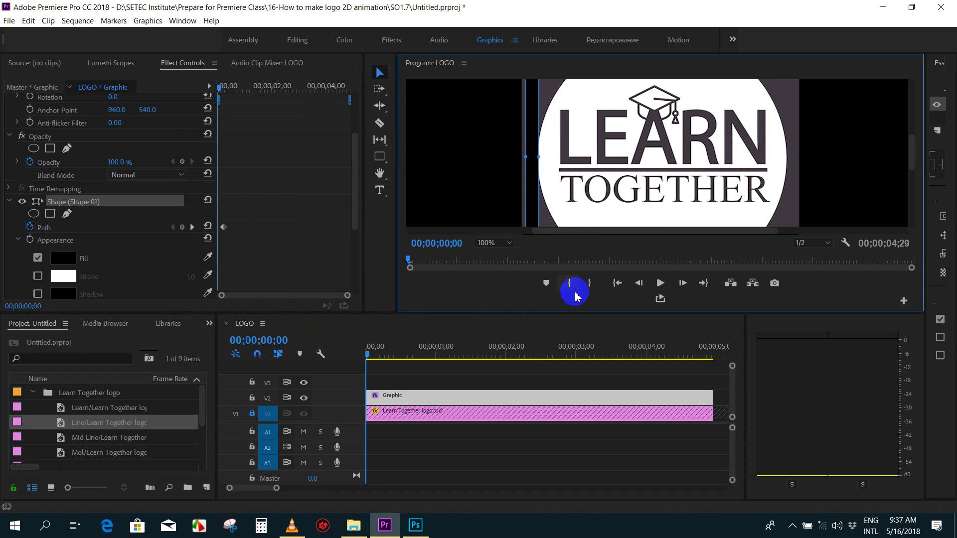
left_click_drag(577, 313, 560, 416)
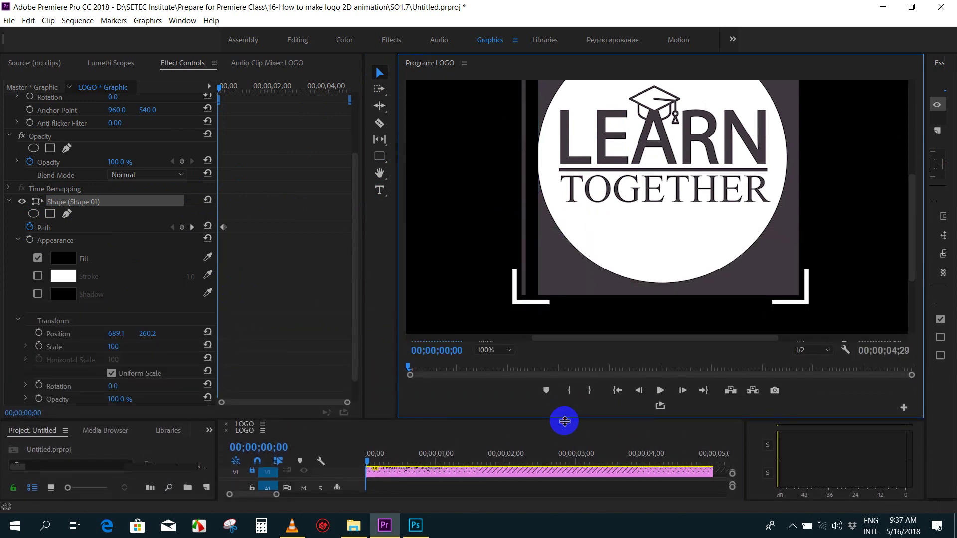
left_click(533, 313)
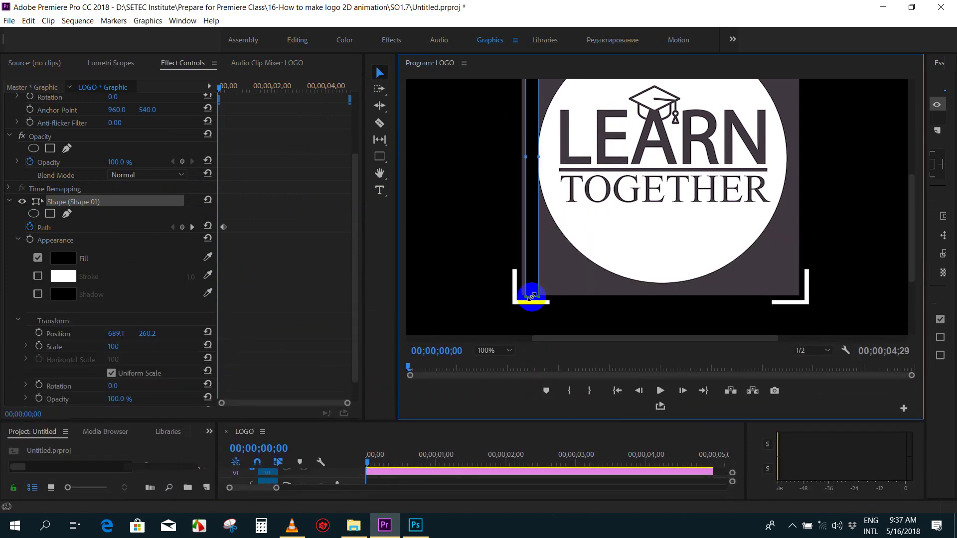
left_click_drag(534, 299, 529, 181)
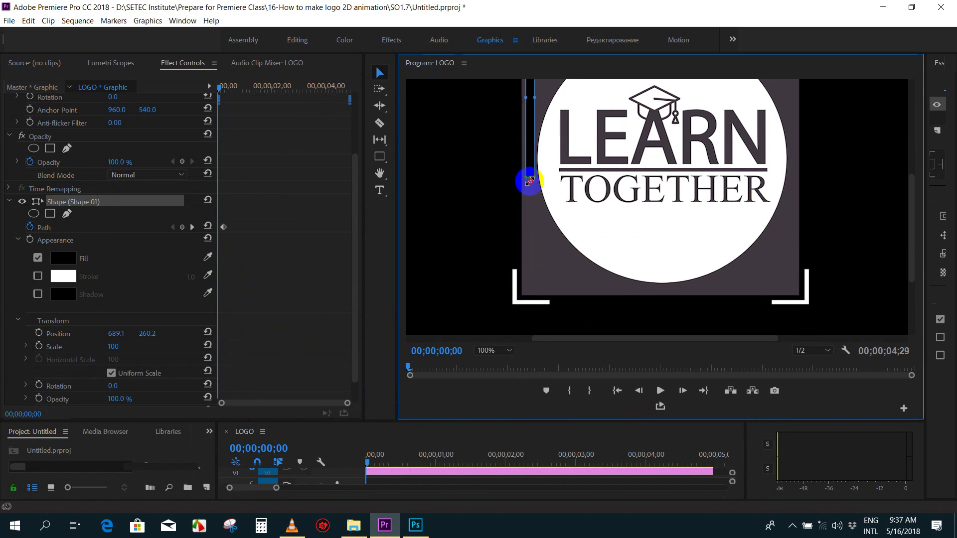
left_click_drag(910, 189, 910, 159)
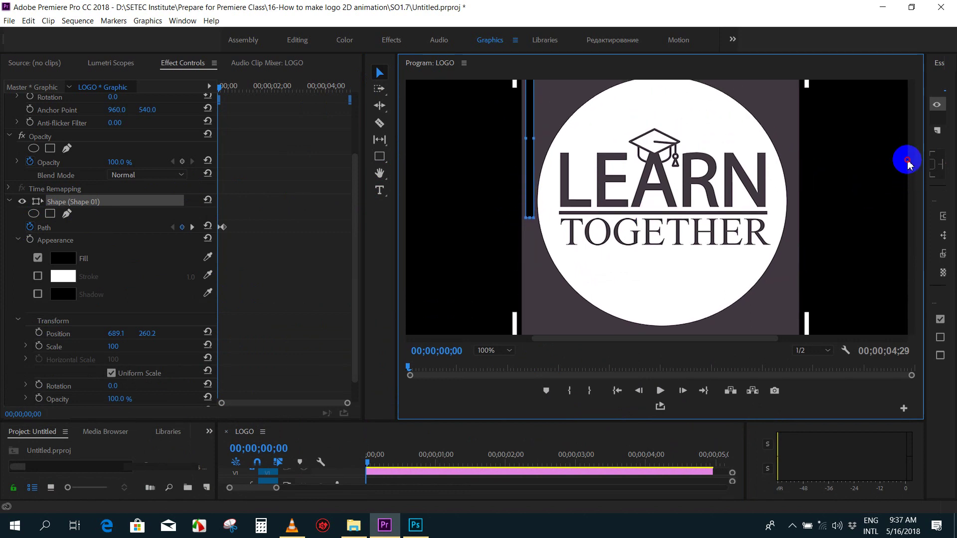
left_click_drag(537, 107, 525, 253)
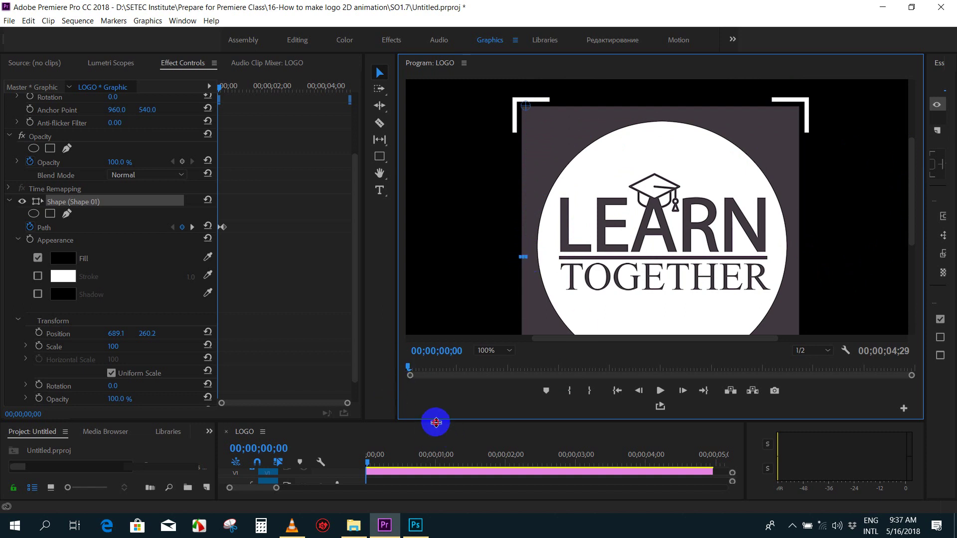
left_click_drag(436, 422, 431, 264)
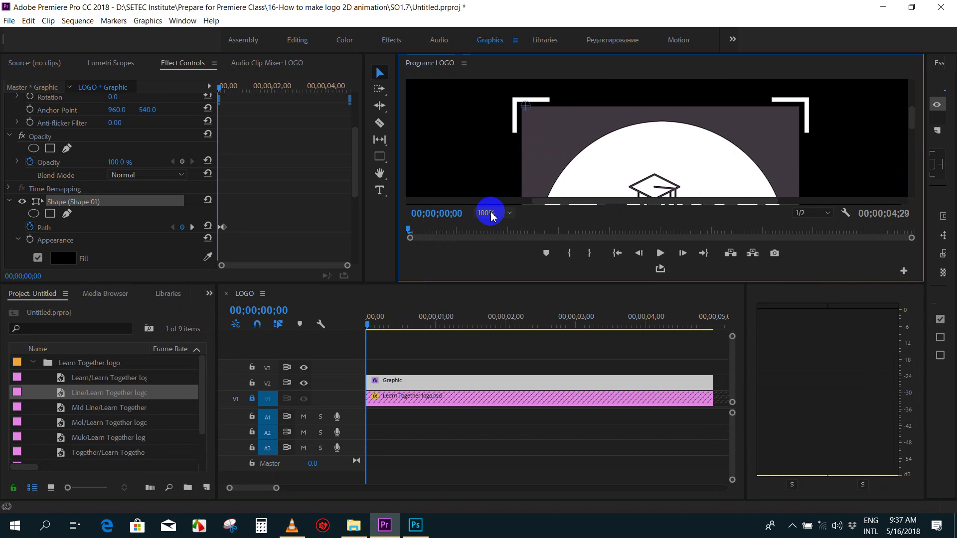
left_click(492, 213)
left_click(494, 220)
left_click_drag(518, 283, 513, 326)
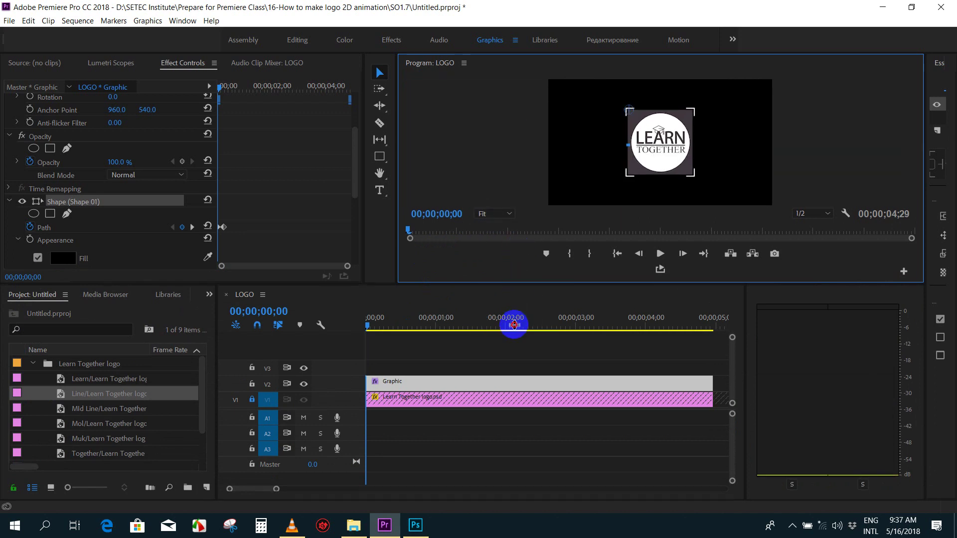
left_click(372, 368)
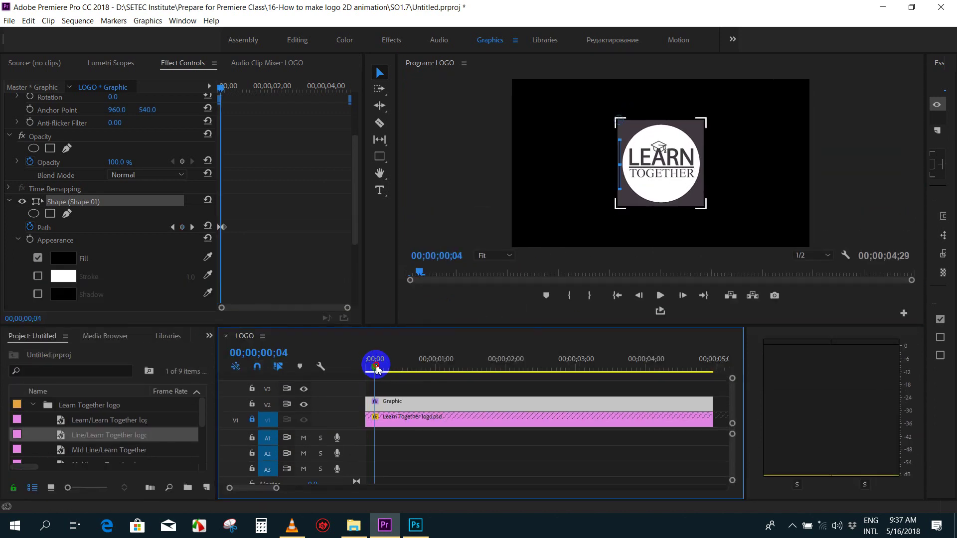
mouse_move(372, 367)
left_mouse_down()
mouse_move(387, 368)
mouse_move(351, 362)
mouse_move(379, 371)
mouse_move(369, 363)
left_mouse_up()
left_click(225, 229)
key("space")
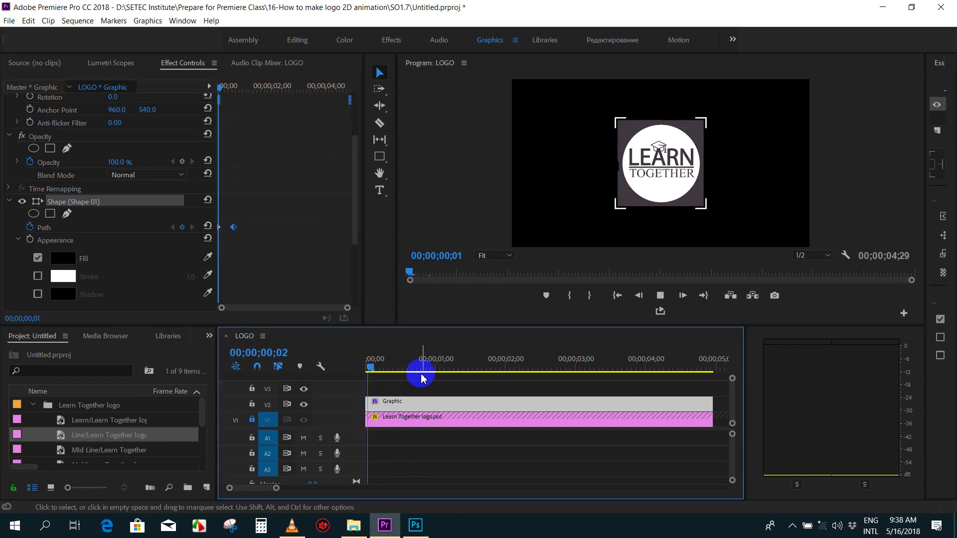
left_click_drag(439, 369, 353, 369)
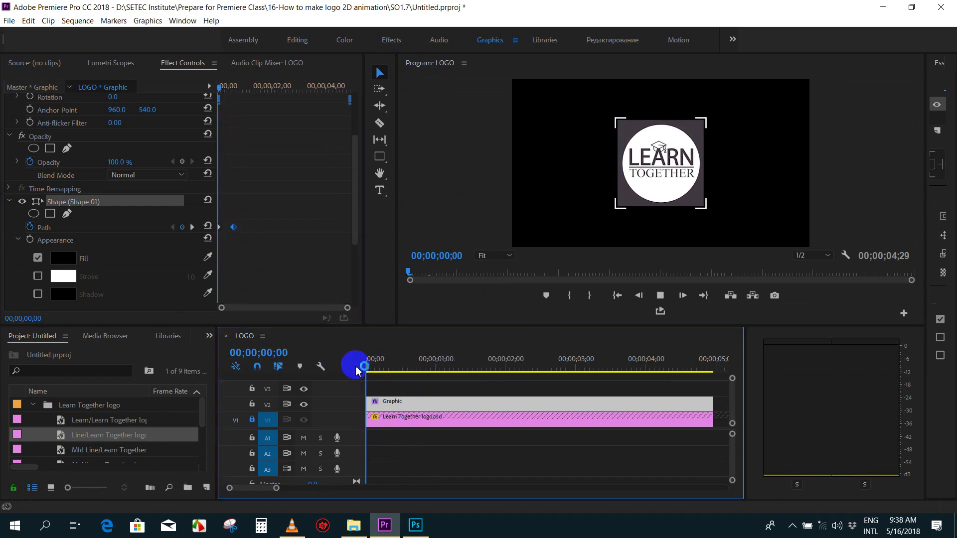
left_click_drag(428, 369, 355, 369)
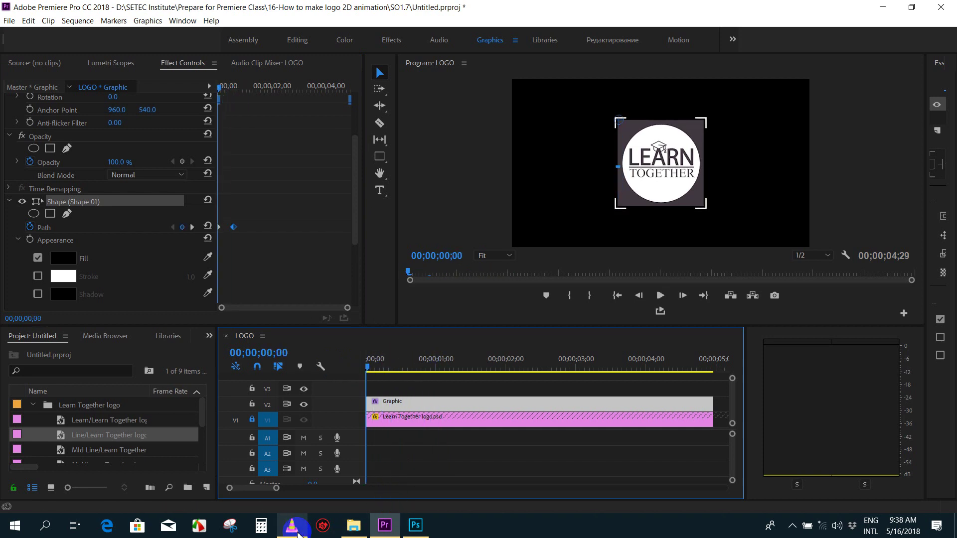
- Replay the exported logo video in VLC from the start, pause it, and return to Premiere Pro
left_click(298, 533)
key("space")
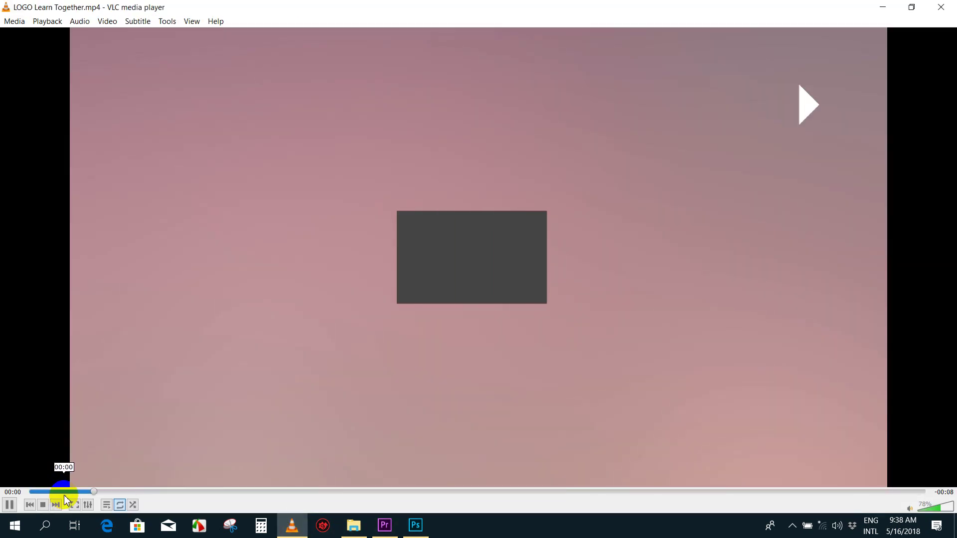
left_click(30, 492)
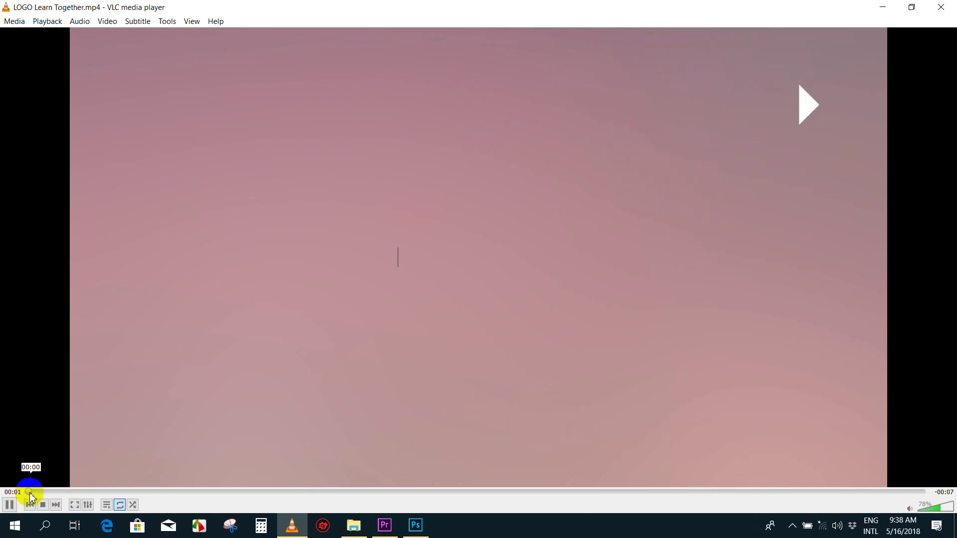
left_click(54, 492)
key("space")
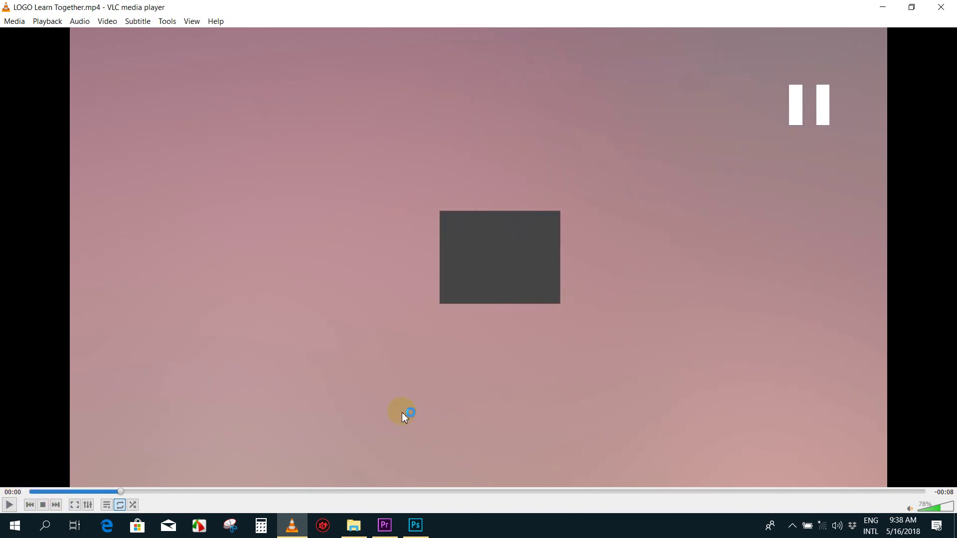
left_click(385, 529)
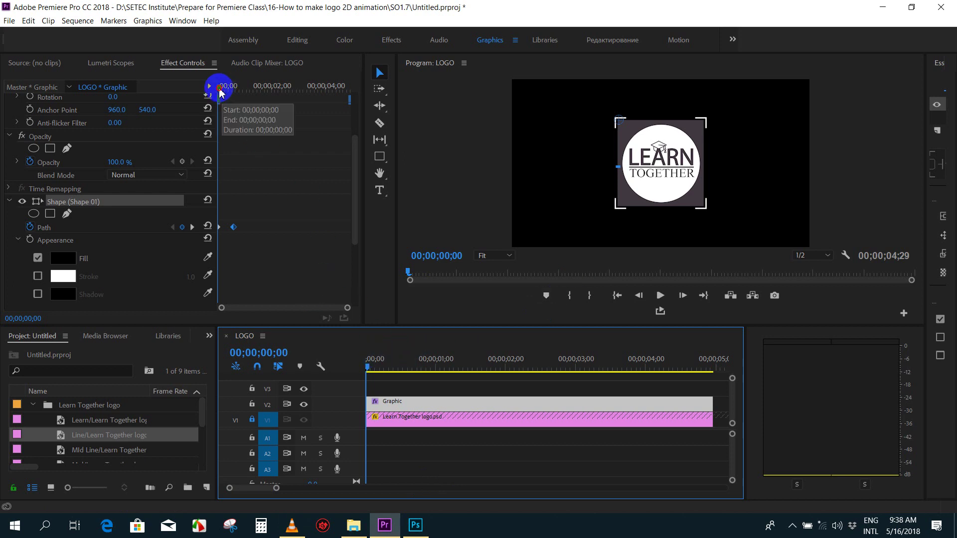
- At 1;09, stretch the rectangle rightward so it covers the whole logo
left_click_drag(226, 91, 253, 99)
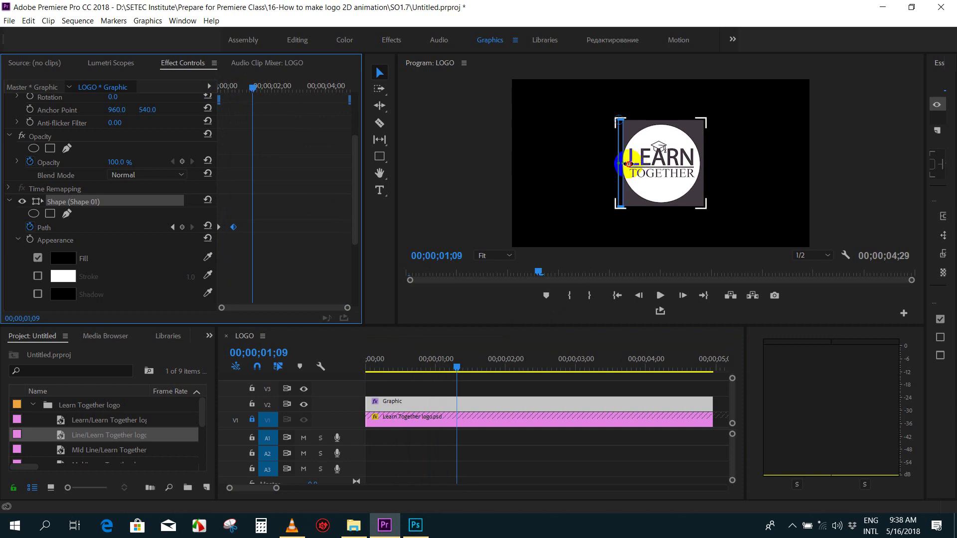
left_click_drag(629, 164, 697, 171)
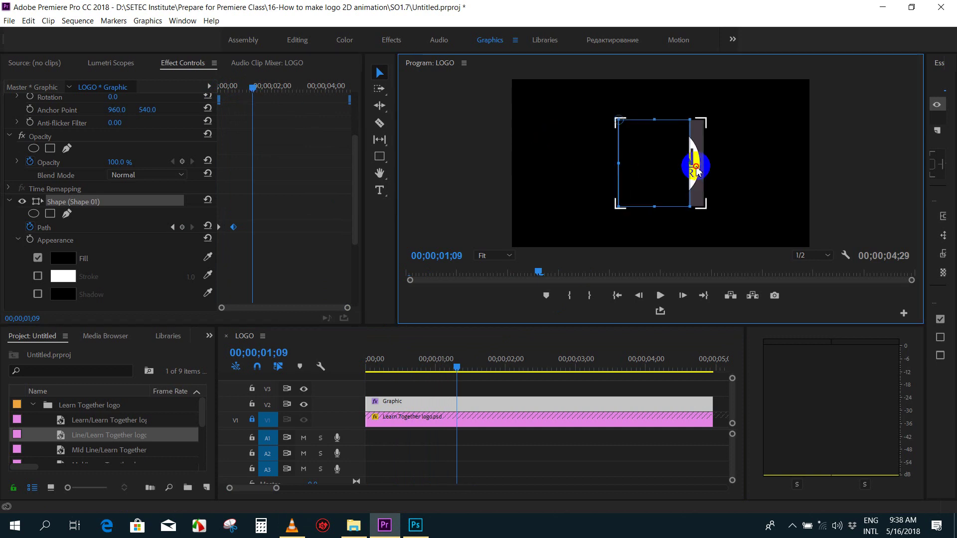
left_click_drag(697, 171, 721, 173)
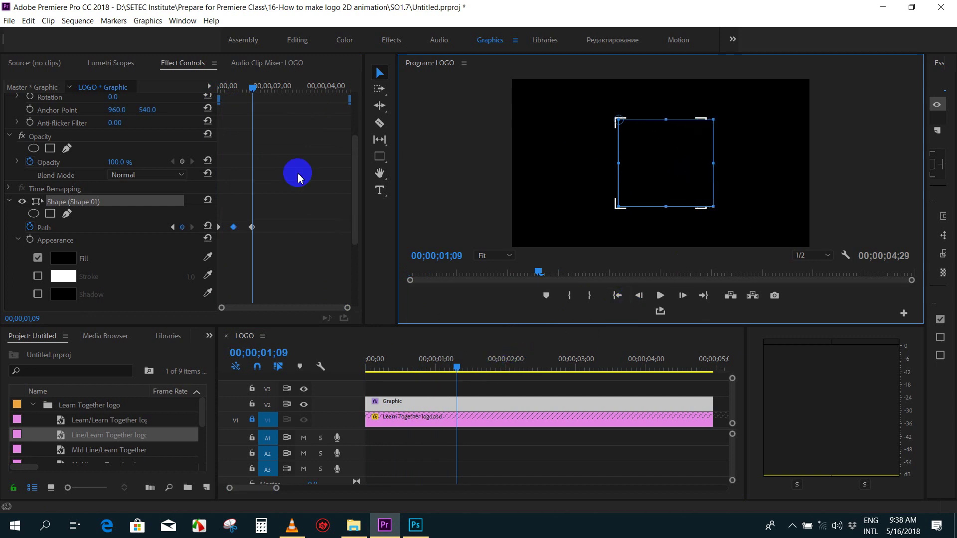
- At 1;28, slide the rectangle's left edge to the logo's right edge, adding a Path keyframe
left_click_drag(253, 89, 269, 93)
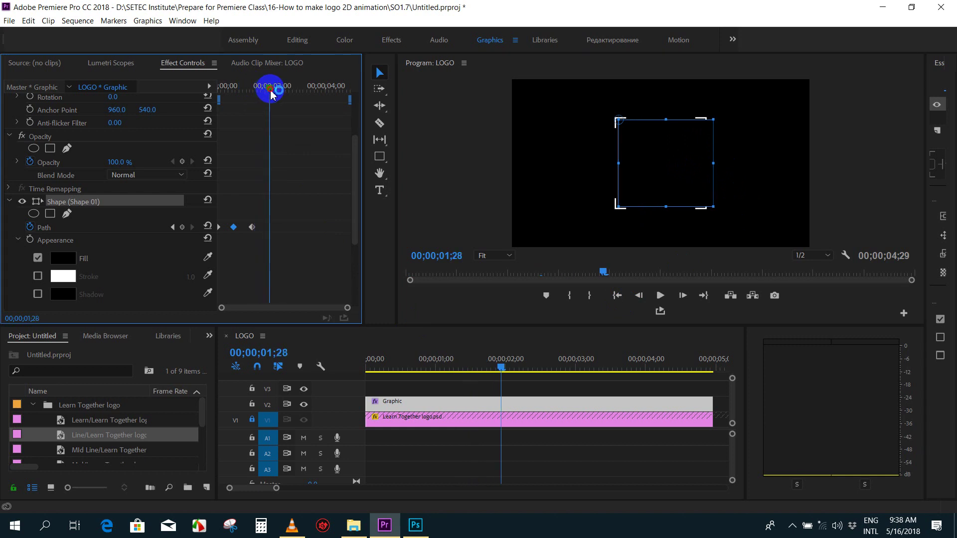
left_click(636, 169)
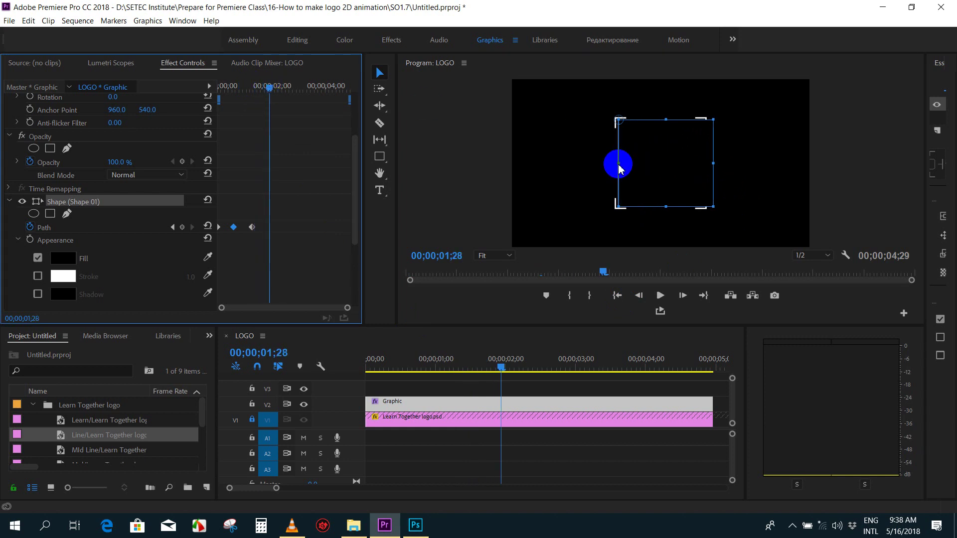
left_click_drag(620, 169, 707, 167)
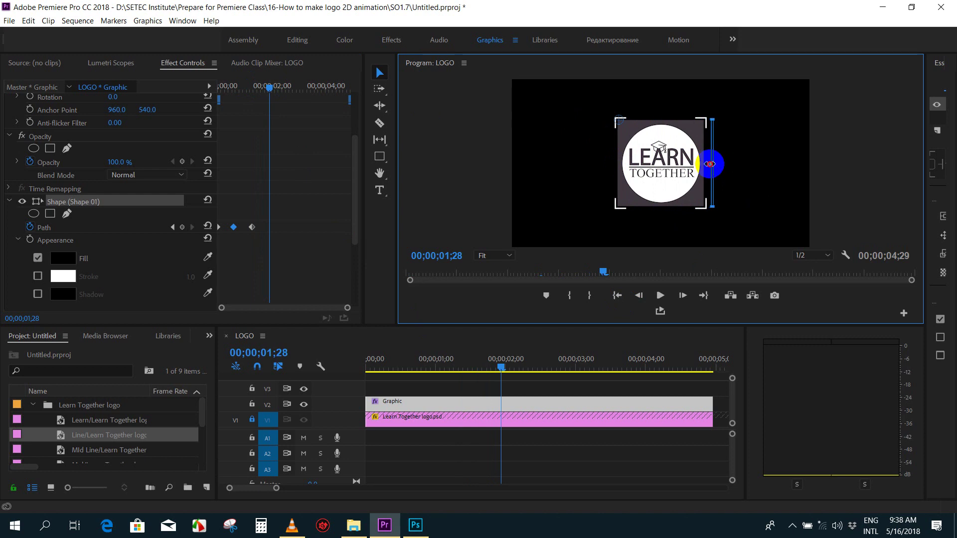
left_click_drag(708, 164, 708, 164)
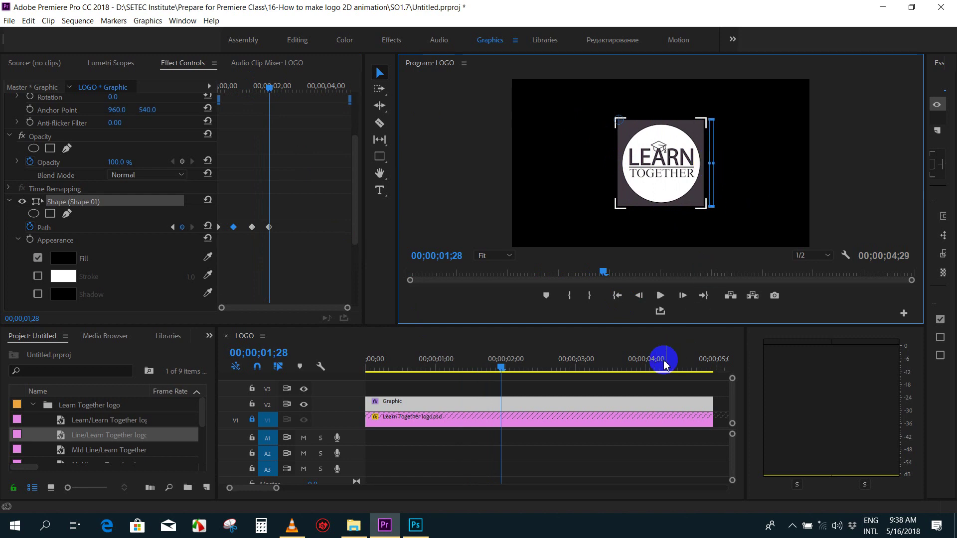
left_click(560, 461)
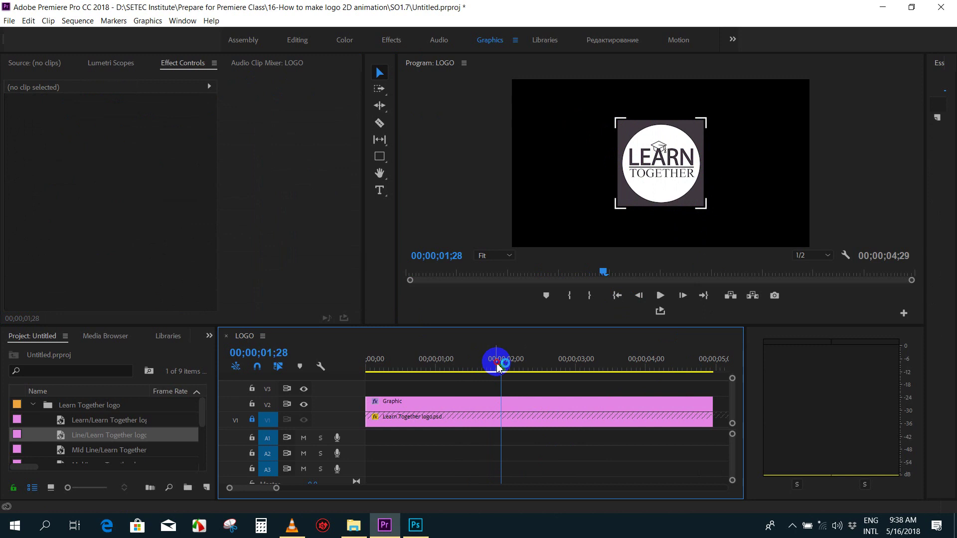
- Play the sequence from the start to preview the bar wiping across the logo
left_click_drag(498, 368, 378, 381)
key("space")
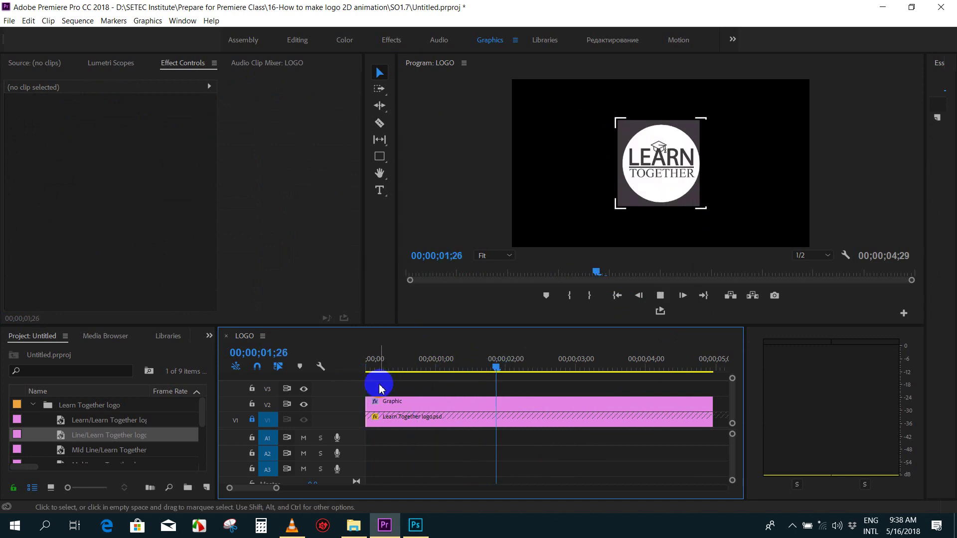
key("space")
key("Home")
key("space")
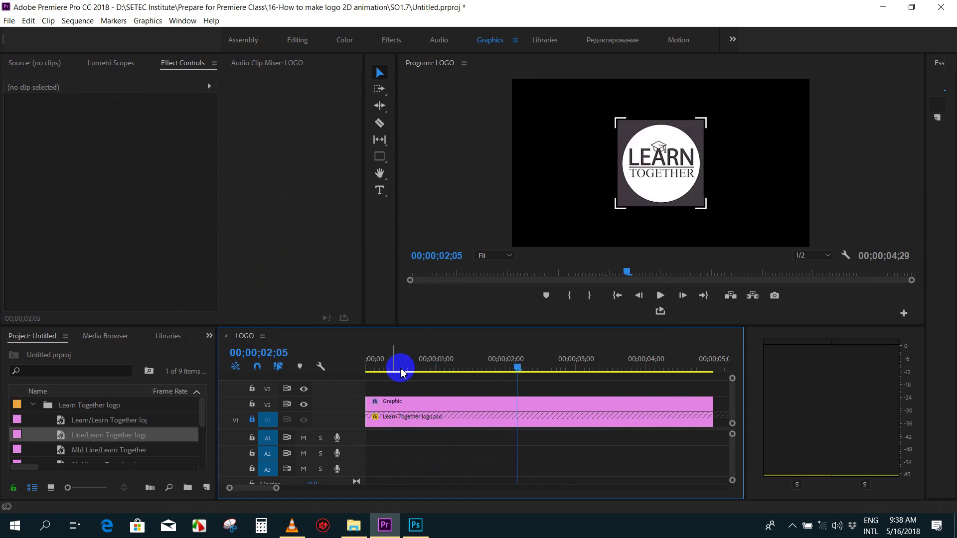
left_click(366, 370)
- Scrub to frame 14, select the Graphic clip on V2, and scroll to Shape > Appearance
mouse_move(366, 371)
left_mouse_down()
mouse_move(473, 368)
mouse_move(432, 372)
left_mouse_up()
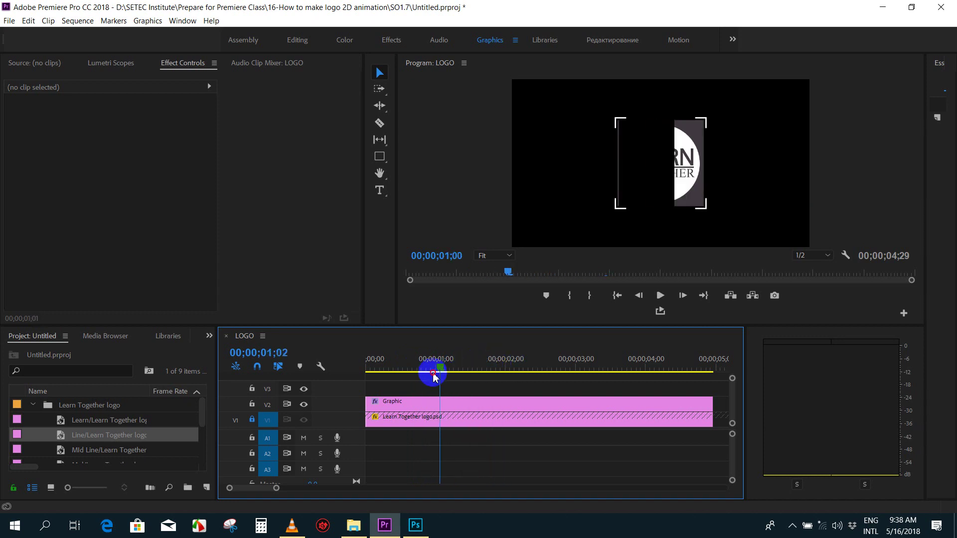
left_click_drag(432, 371, 398, 371)
left_click(398, 403)
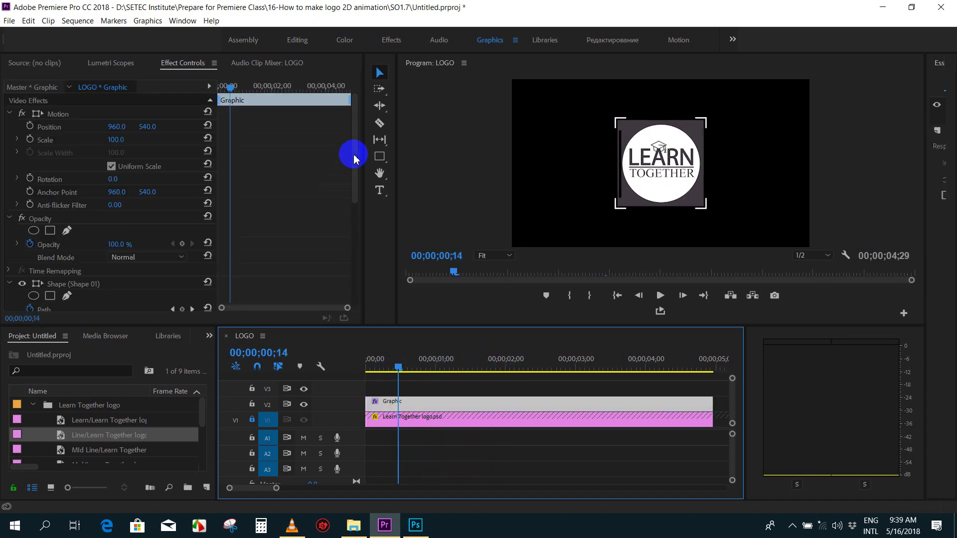
left_click_drag(355, 150, 355, 224)
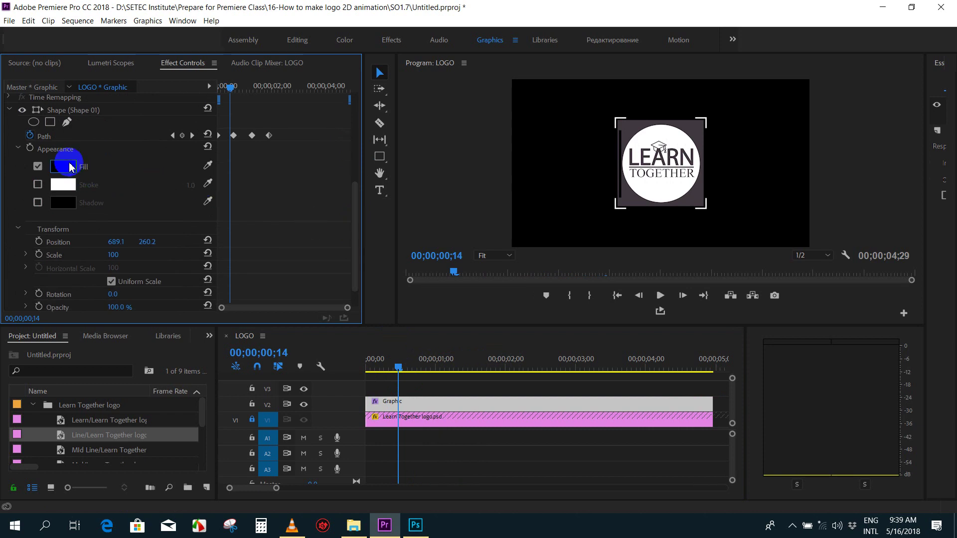
- Change the shape's fill to olive green, after first trying a grey
left_click(63, 167)
left_click(440, 271)
left_click_drag(383, 275, 343, 283)
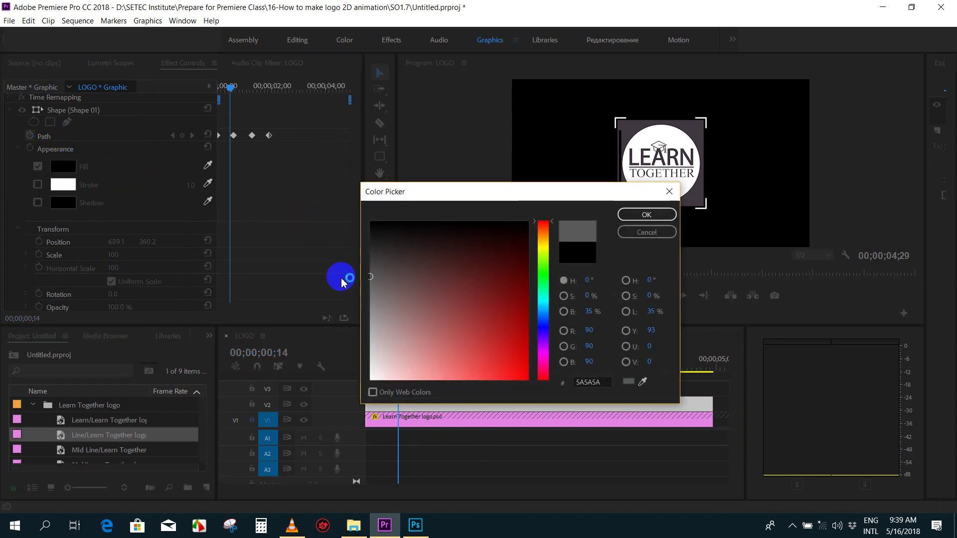
left_click(646, 215)
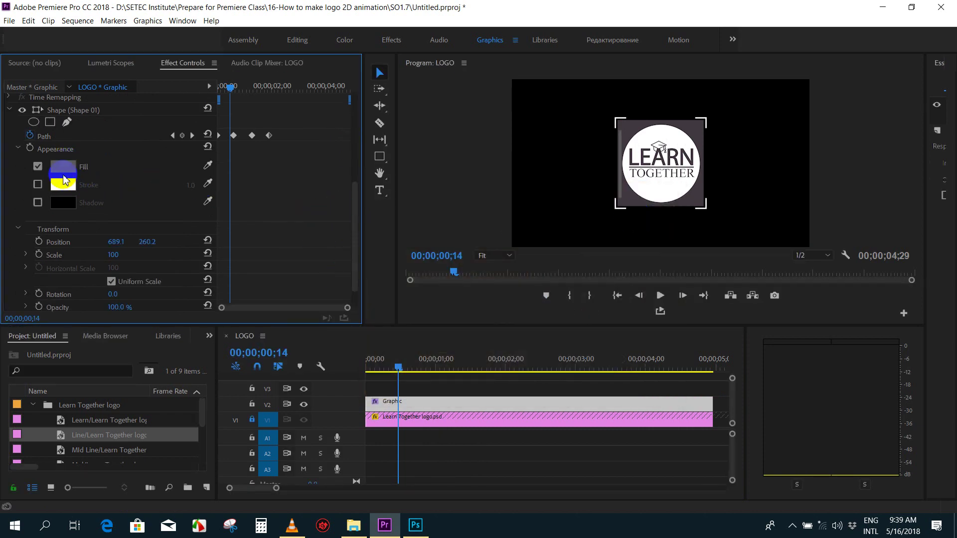
left_click(64, 175)
left_click_drag(543, 268, 543, 255)
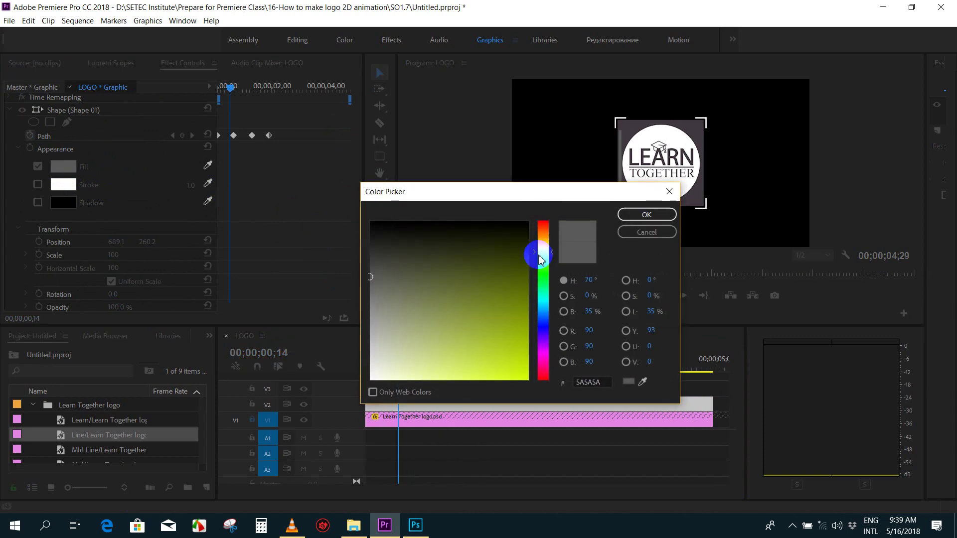
left_click_drag(442, 280, 474, 280)
left_click(647, 215)
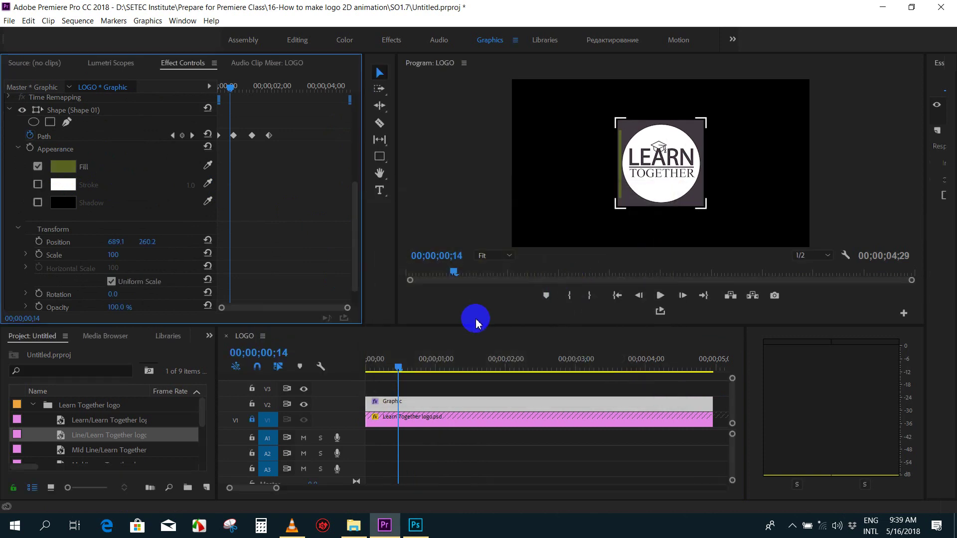
- Play back the green wipe from near the start and stop at frame 14
left_click_drag(399, 370, 369, 368)
key("space")
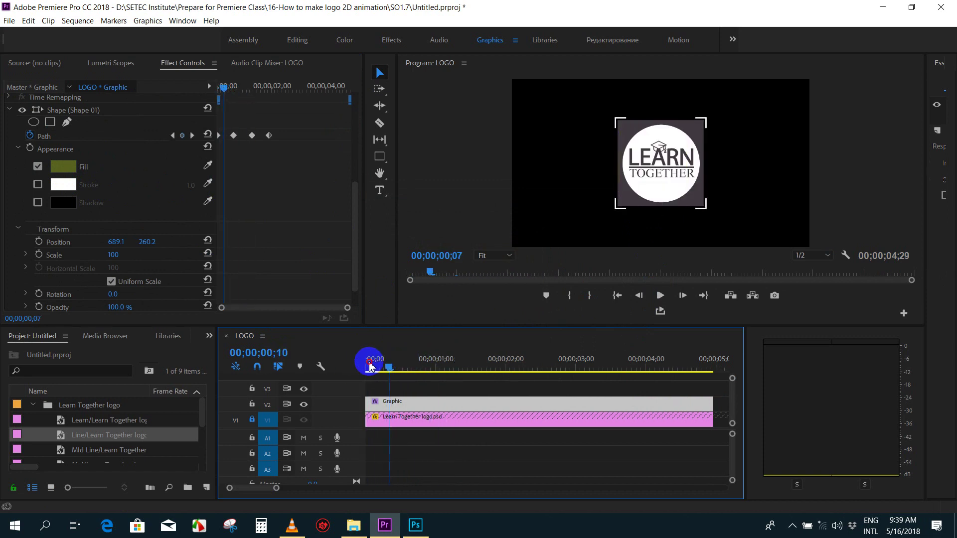
key("space")
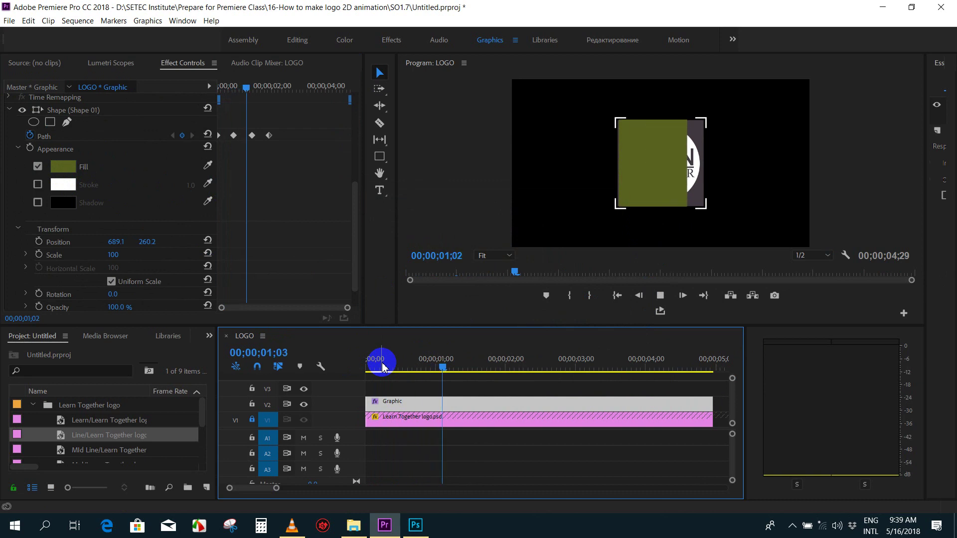
left_click_drag(424, 363, 411, 364)
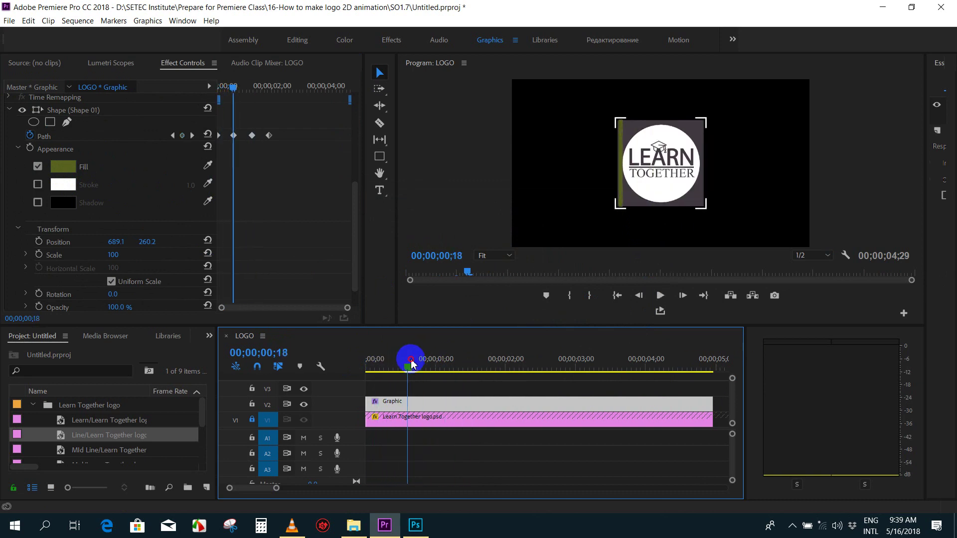
- Drag the Path keyframes slightly earlier so the wipe starts sooner, and preview the result
left_click_drag(234, 135, 256, 136)
left_click_drag(403, 363, 379, 375)
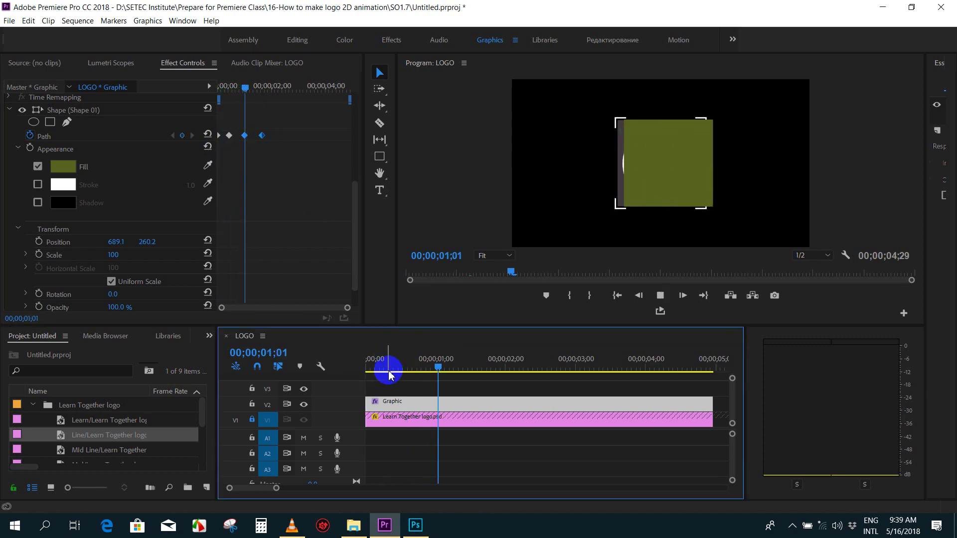
key("space")
left_click_drag(437, 373, 485, 369)
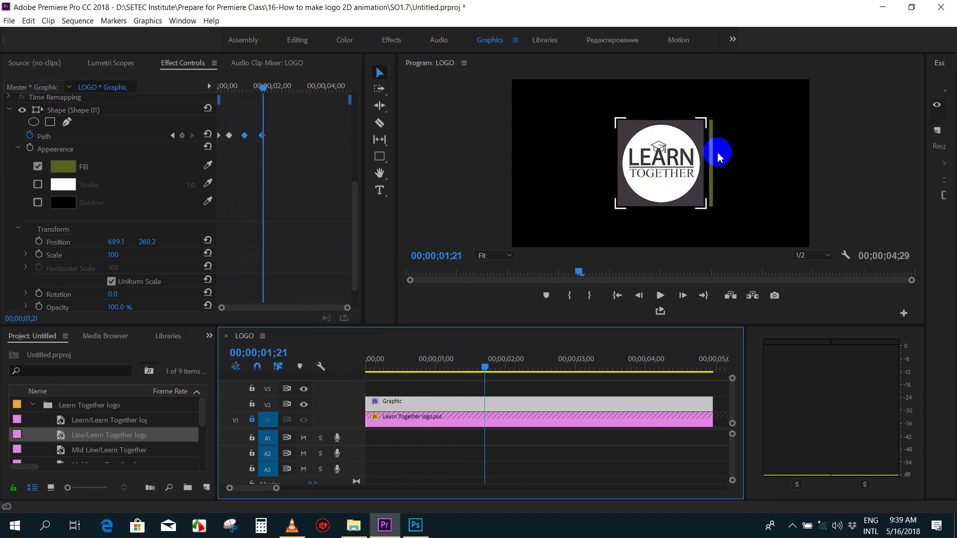
left_click(725, 163)
left_click(370, 360)
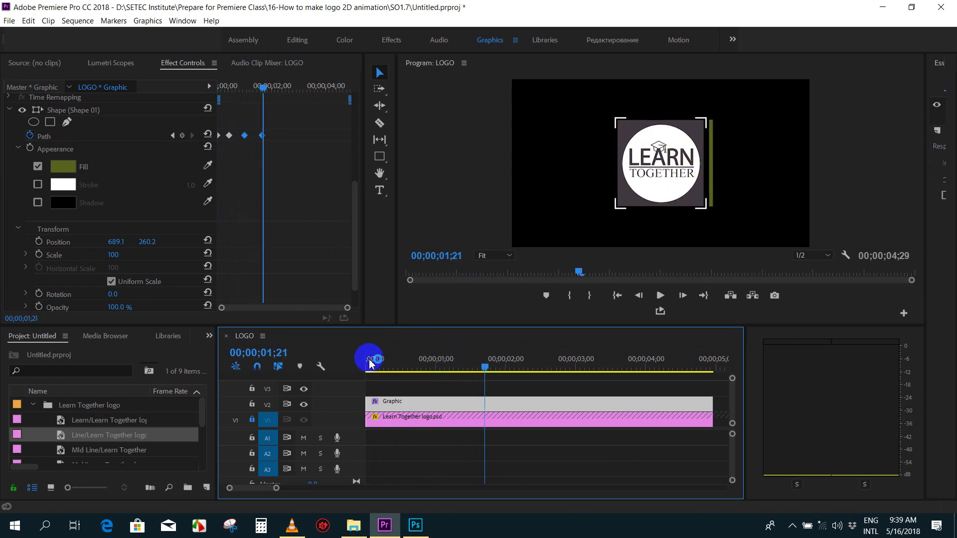
left_click_drag(190, 393, 188, 289)
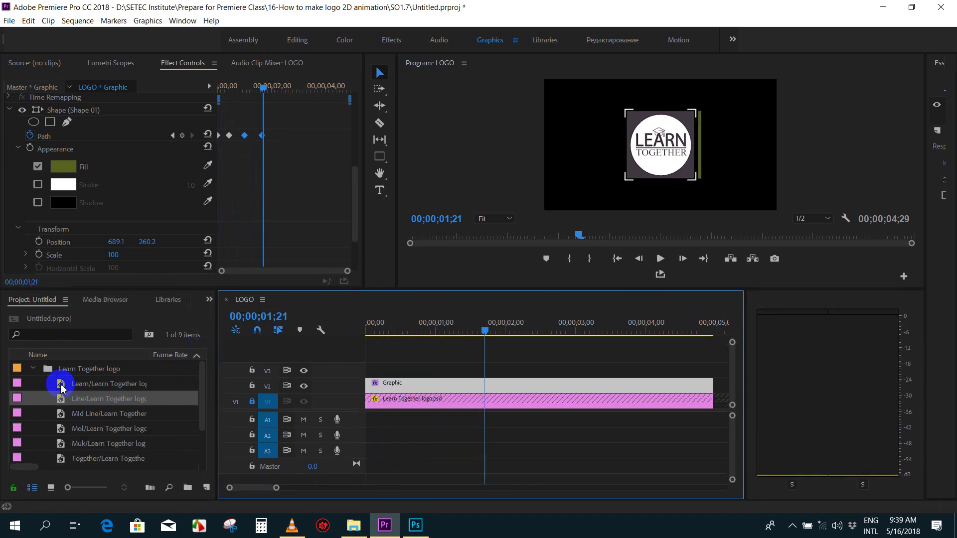
- Place the Learn layer on V3 above Graphic and trim its end to match the other clips
double_click(62, 385)
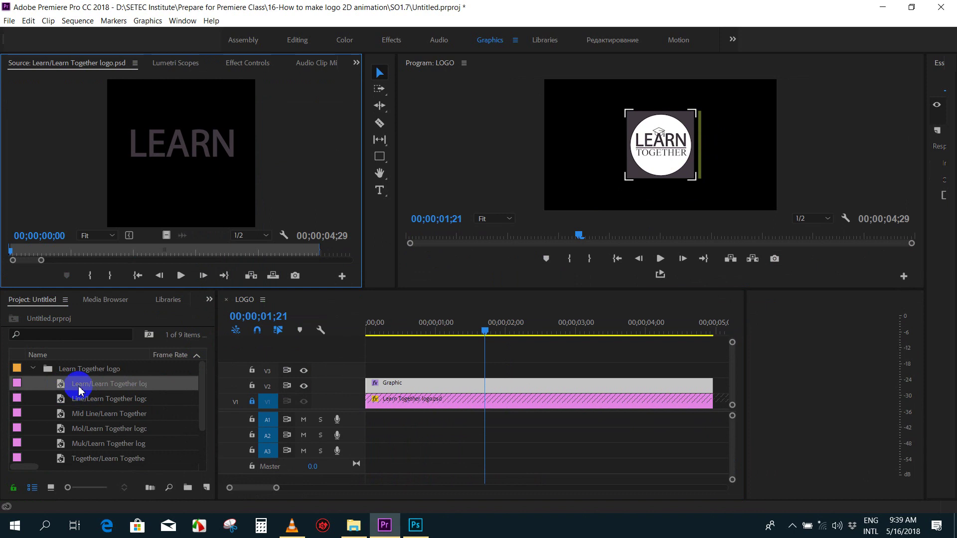
mouse_move(65, 389)
left_mouse_down()
mouse_move(508, 347)
mouse_move(480, 367)
left_mouse_up()
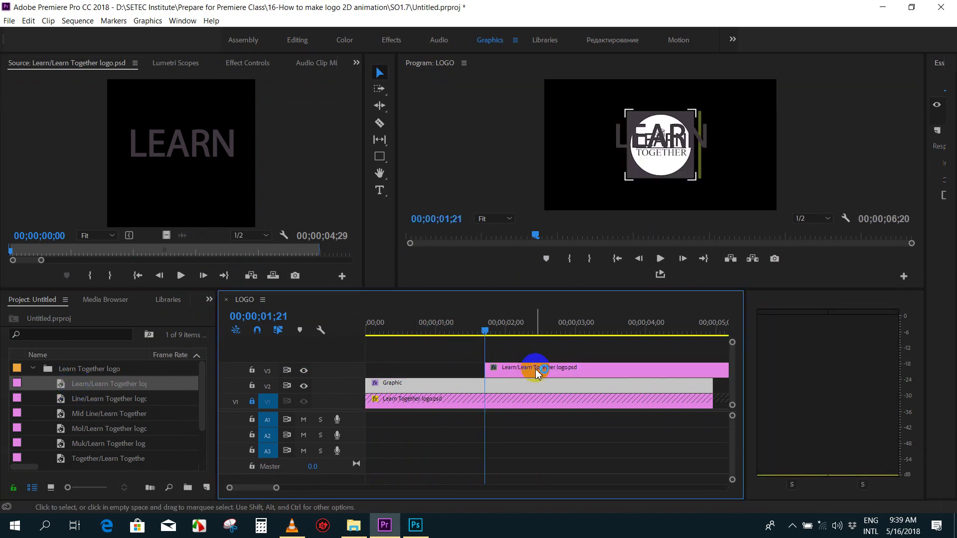
key("minus")
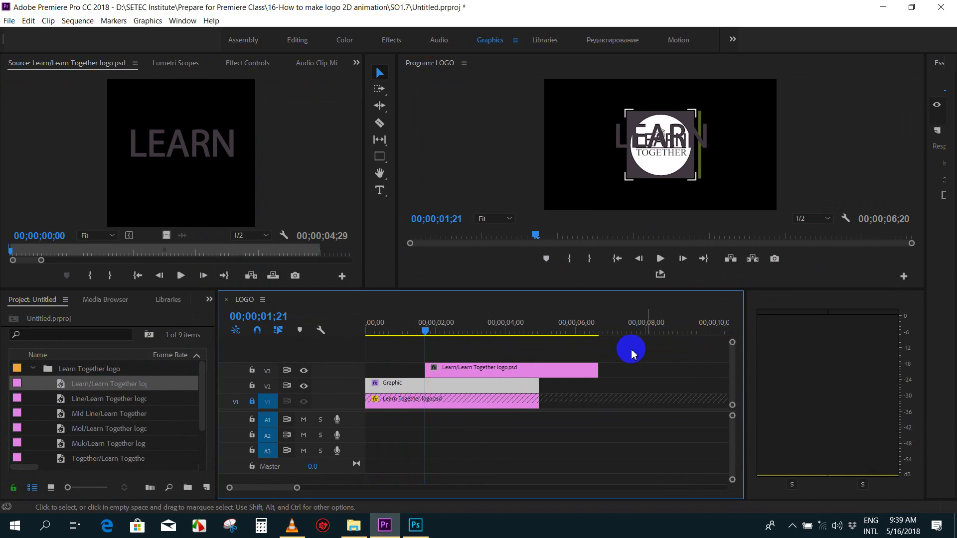
left_click_drag(598, 370, 539, 370)
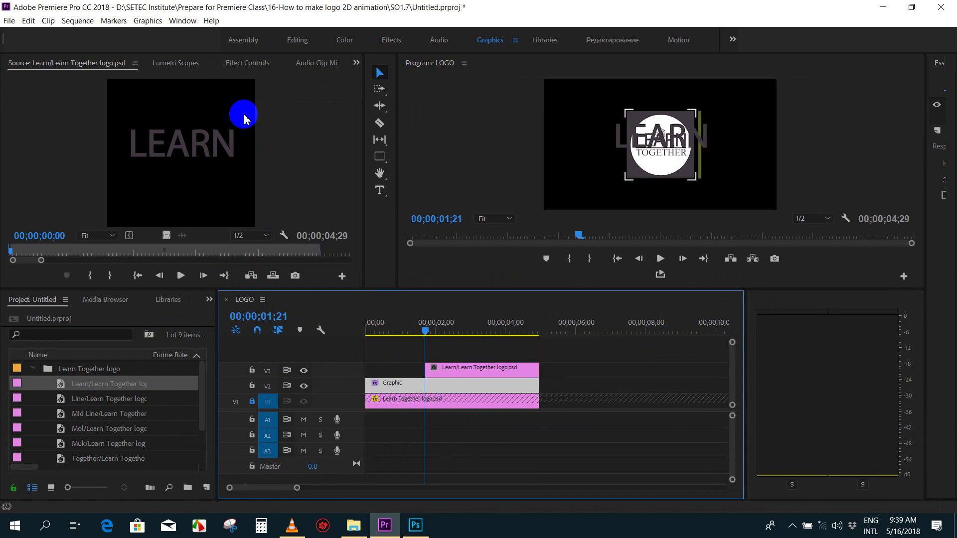
left_click(245, 63)
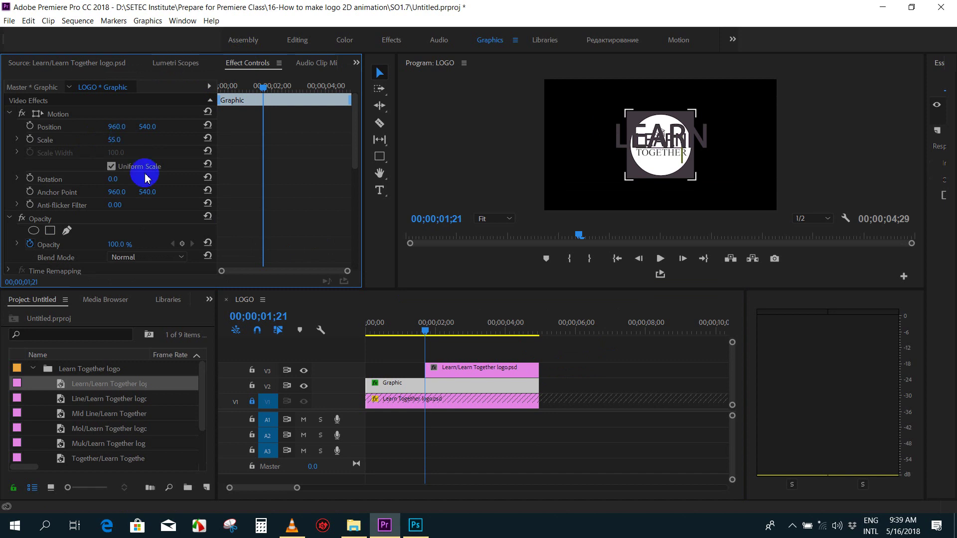
left_click(438, 330)
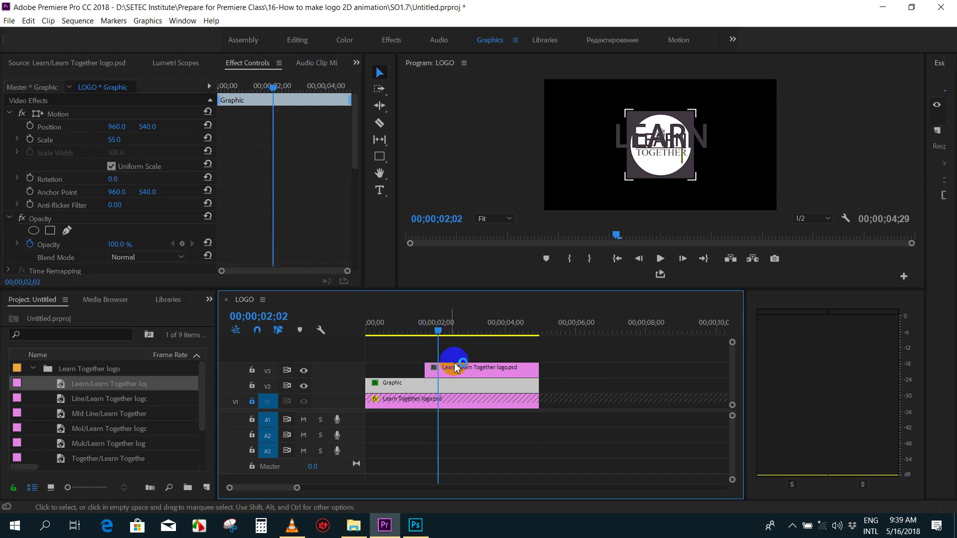
key("ctrl+z")
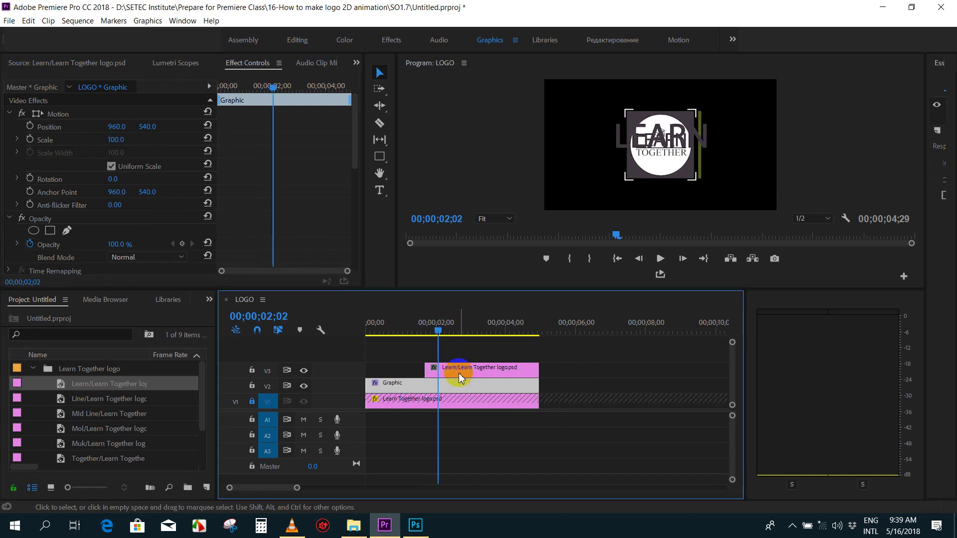
- Scale the V3 Learn copy to 55 so it sits exactly over the logo
left_click(544, 369)
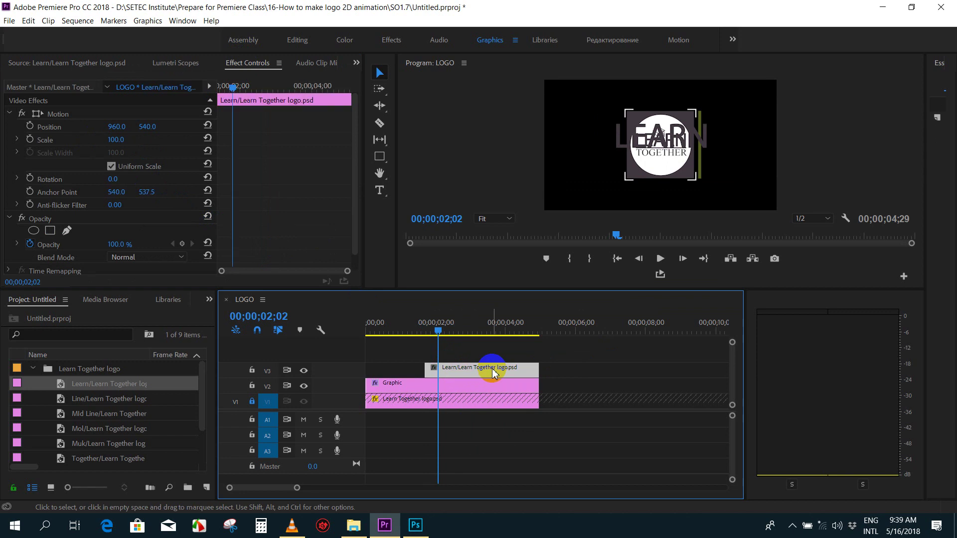
left_click(115, 142)
type("5")
key("Return")
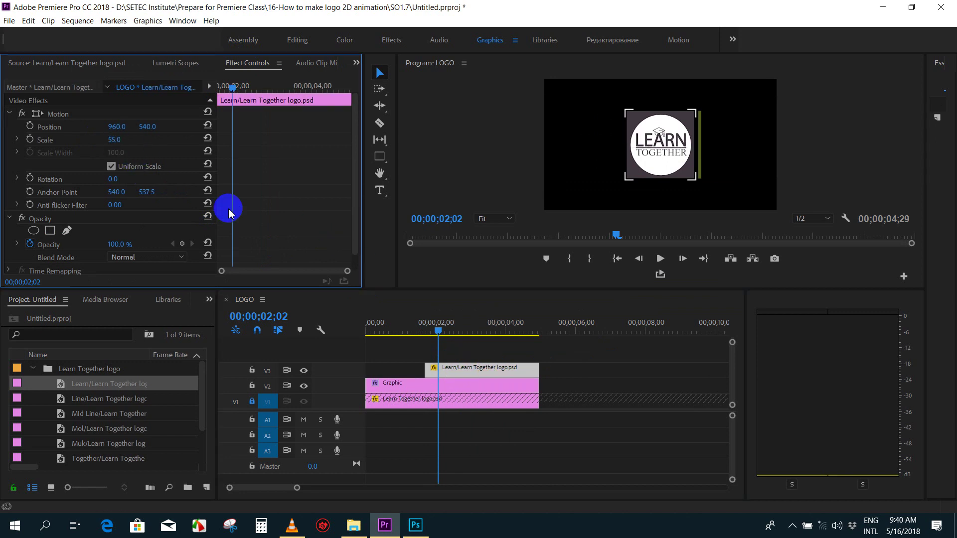
mouse_move(132, 126)
left_mouse_down()
mouse_move(271, 132)
mouse_move(178, 140)
left_mouse_up()
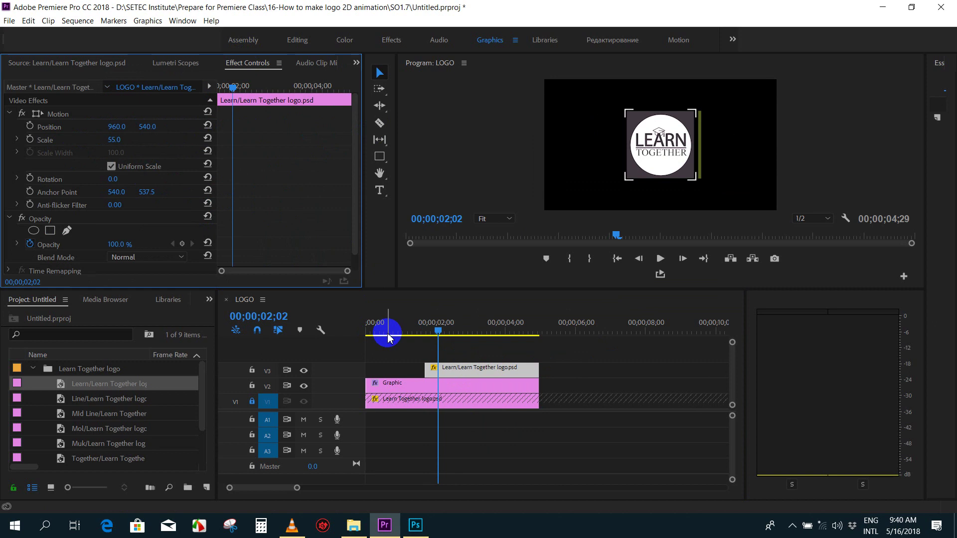
key("ctrl+z")
left_click(237, 165)
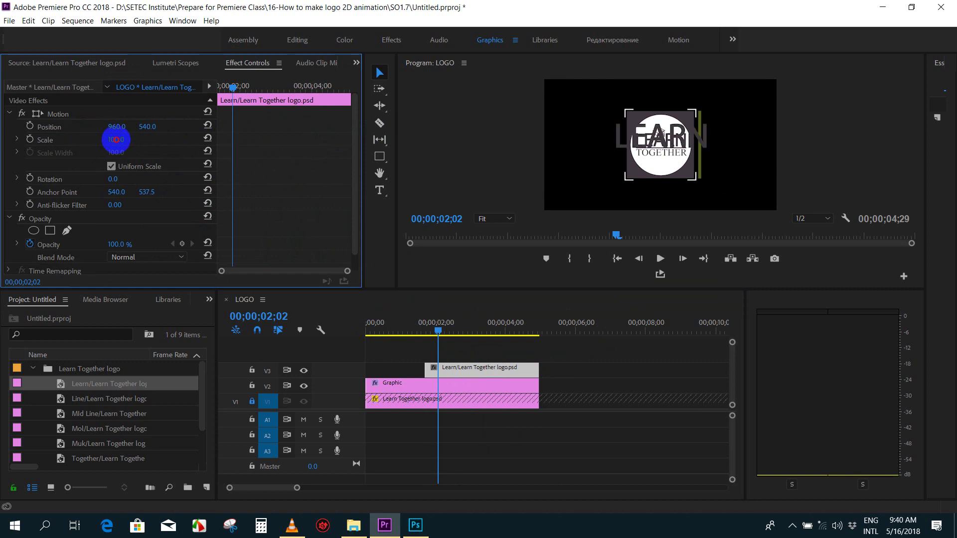
mouse_move(116, 140)
left_mouse_down()
mouse_move(95, 140)
mouse_move(474, 282)
mouse_move(468, 394)
left_mouse_up()
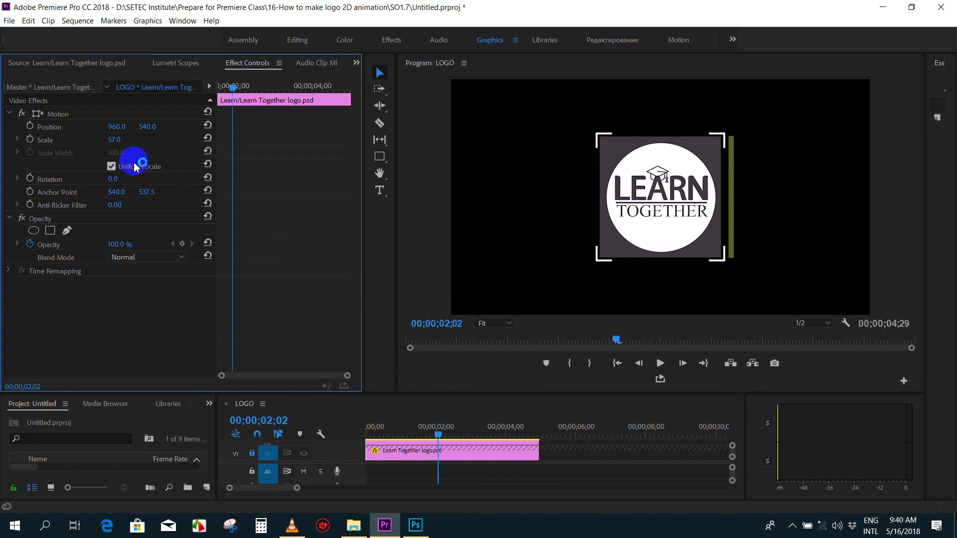
left_click_drag(104, 143, 101, 144)
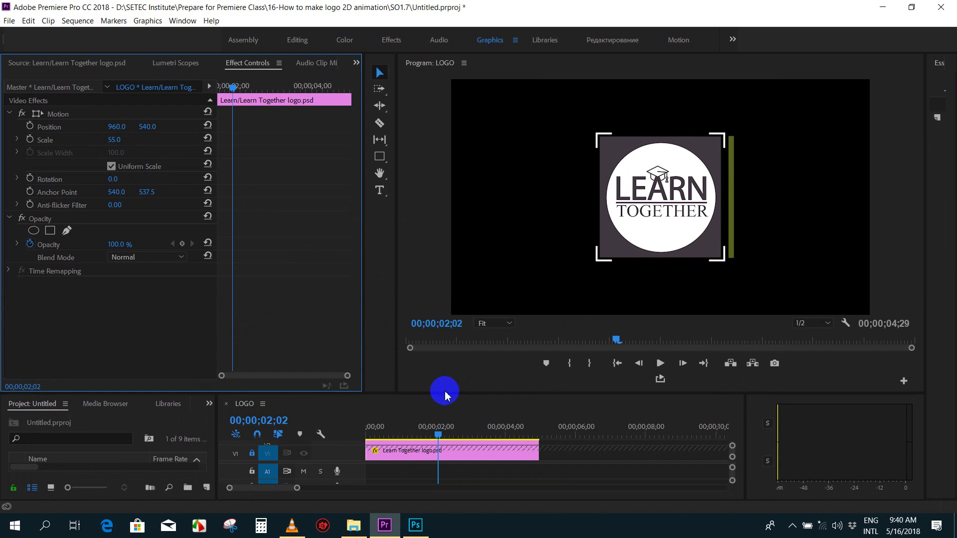
left_click_drag(445, 382, 444, 313)
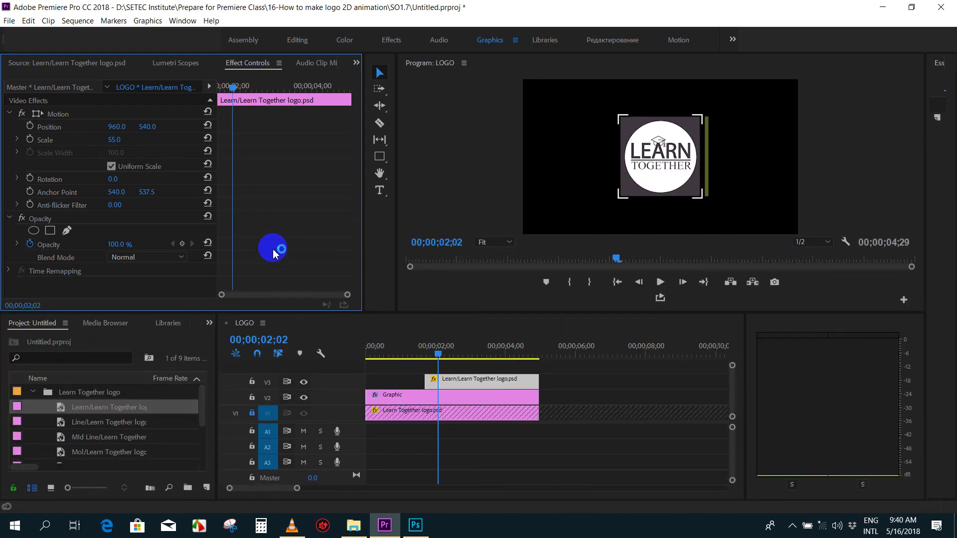
- Add a rectangle Opacity mask to the logo copy, box it around the logo, and keep Position X at 960
left_click(49, 221)
left_click(50, 231)
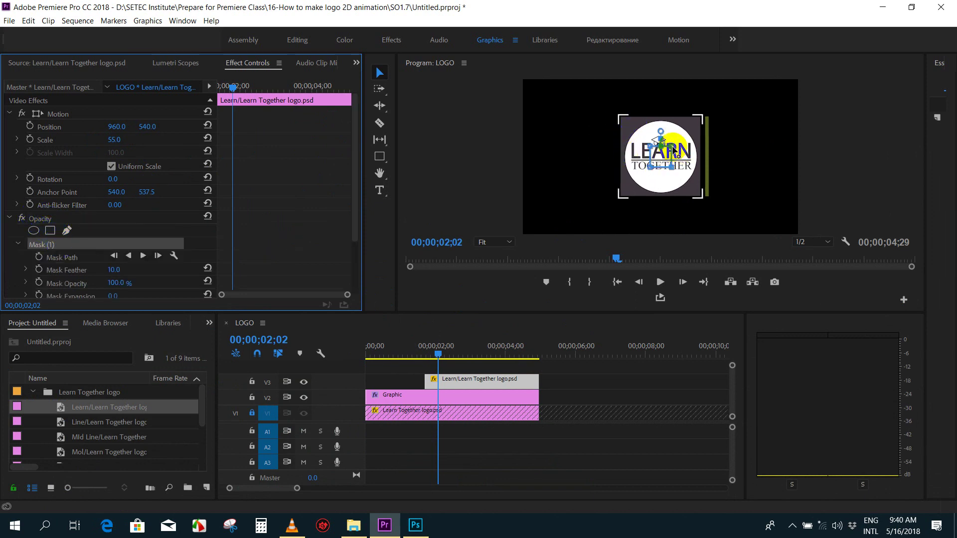
left_click_drag(672, 149, 707, 114)
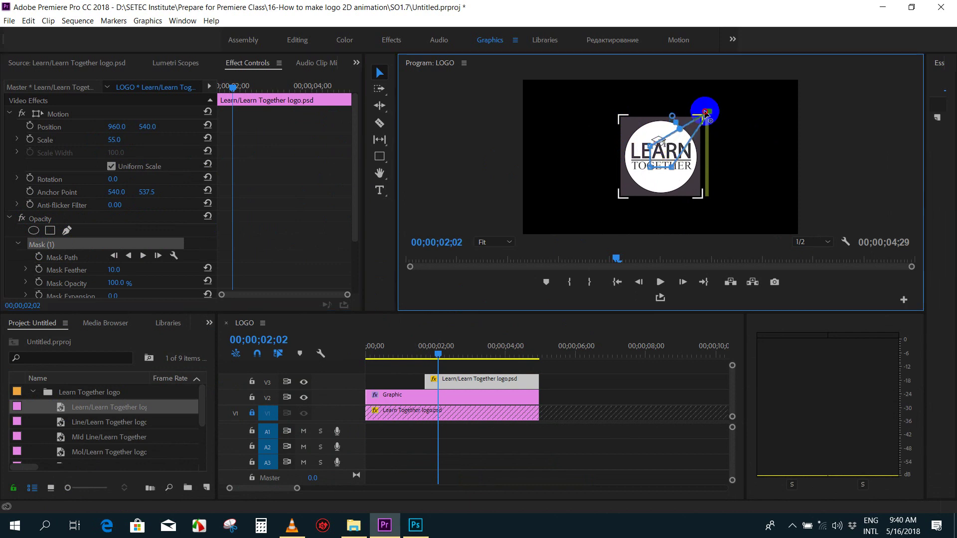
left_click_drag(704, 111, 706, 108)
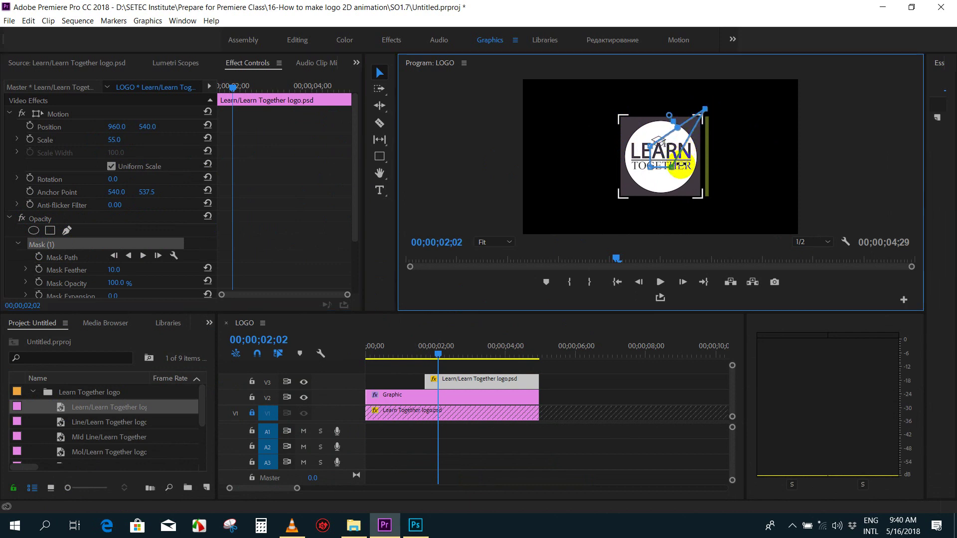
left_click_drag(673, 172, 705, 200)
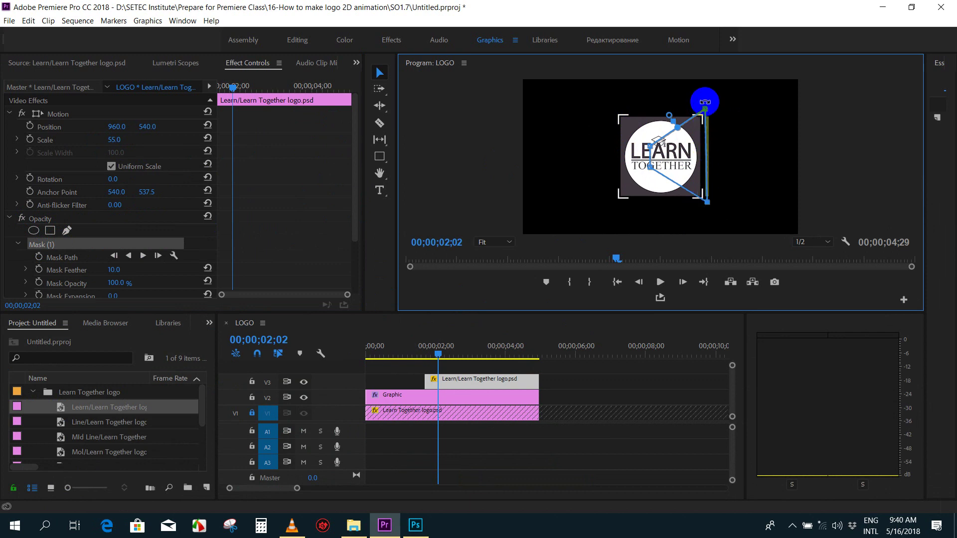
left_click(707, 108)
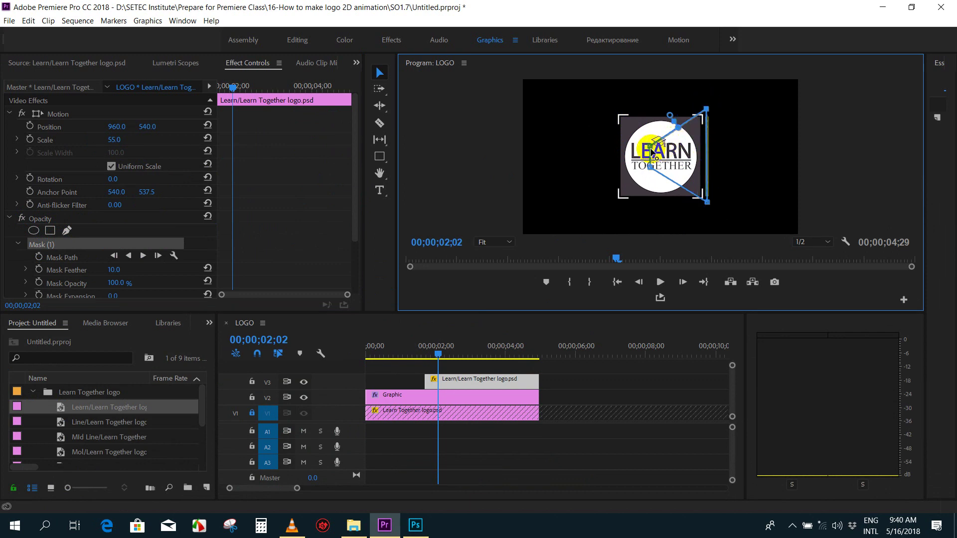
left_click_drag(674, 121, 602, 107)
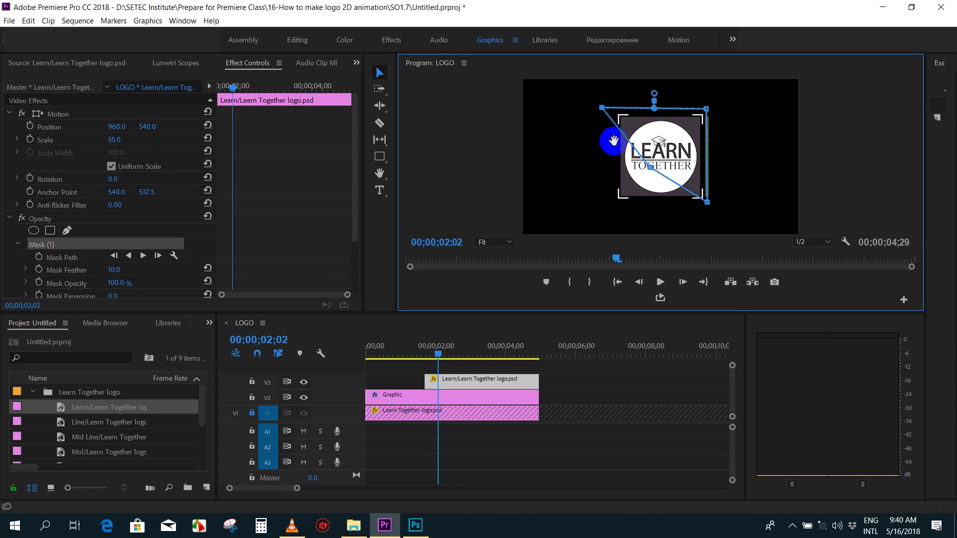
left_click_drag(650, 168, 601, 205)
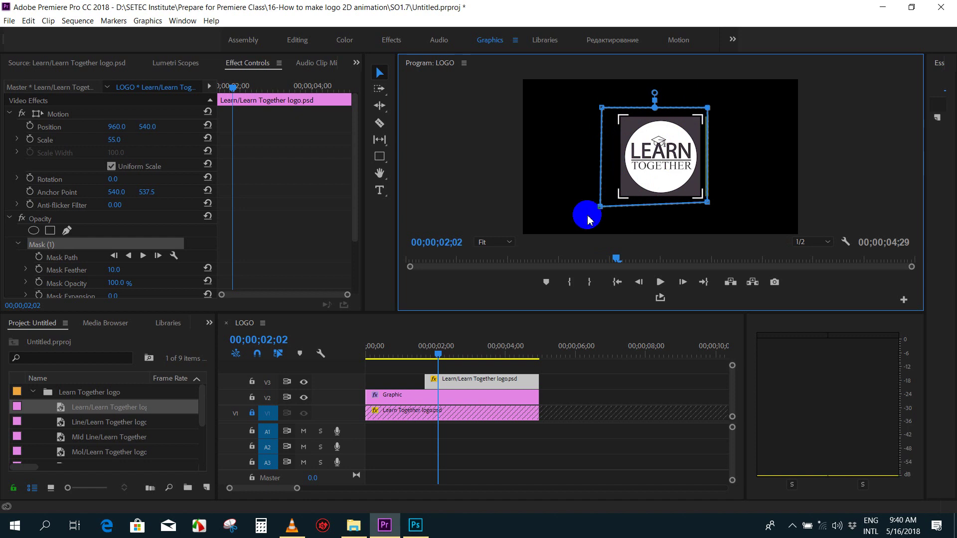
left_click(335, 136)
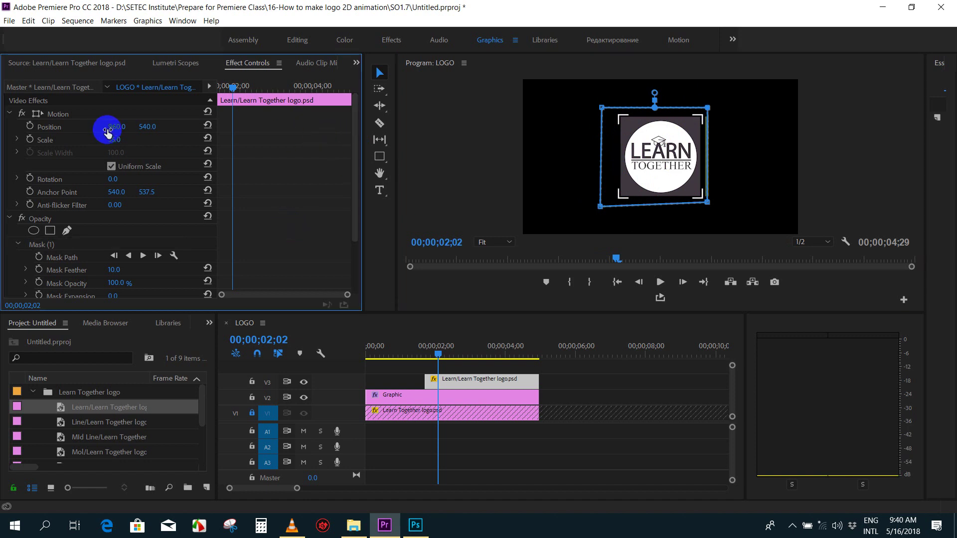
mouse_move(127, 127)
left_mouse_down()
mouse_move(266, 129)
mouse_move(418, 168)
mouse_move(8, 118)
left_mouse_up()
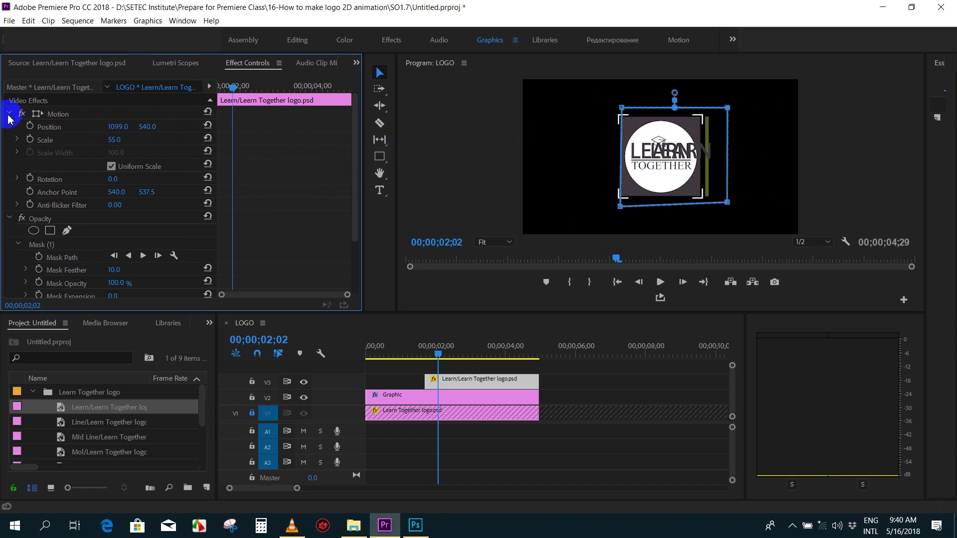
left_click_drag(114, 131, 128, 122)
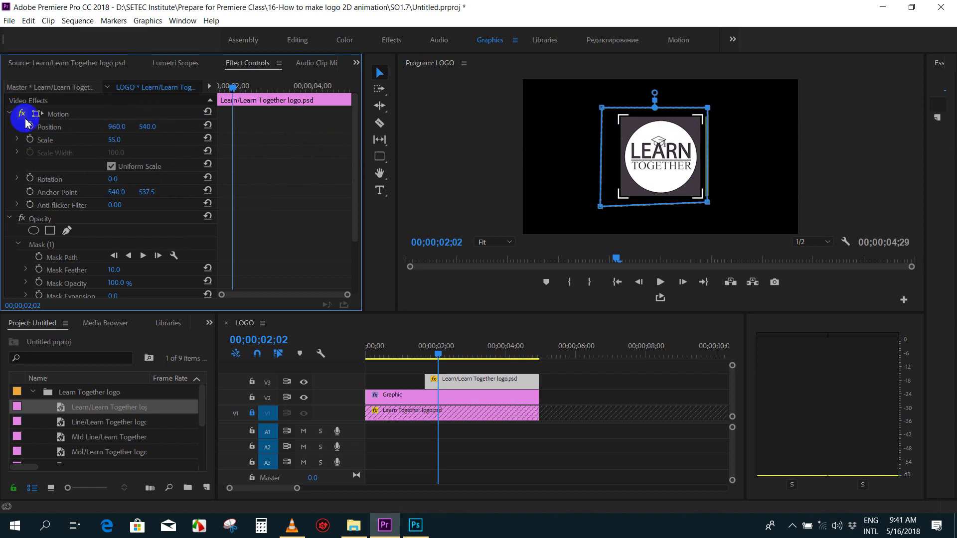
- Search Effects for 'trans' and drag Distort > Transform onto the V3 Learn copy
left_click(10, 115)
left_click(210, 324)
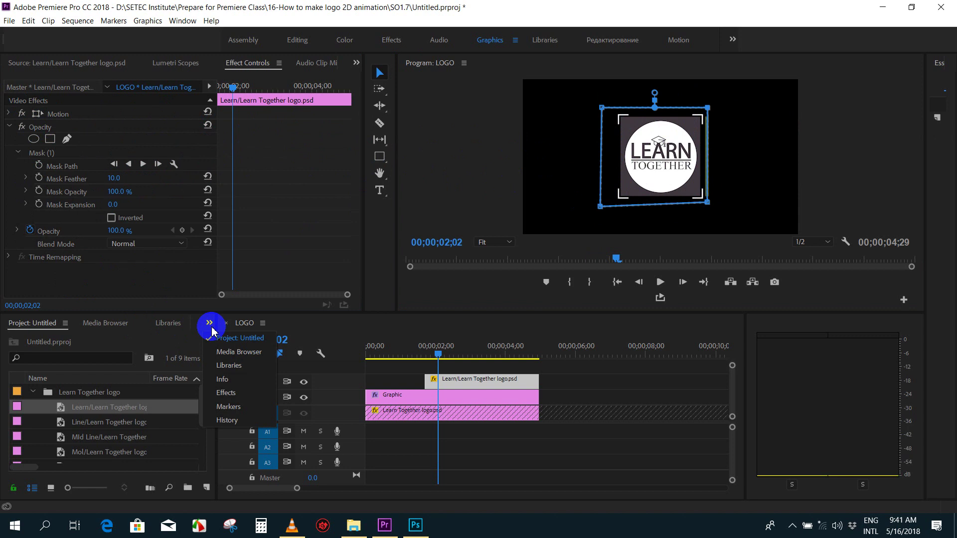
left_click(227, 393)
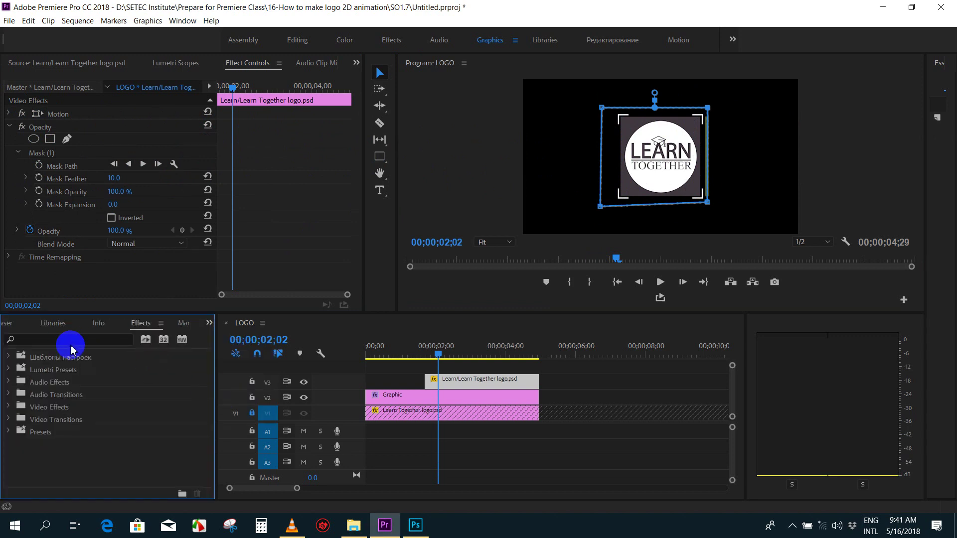
left_click(70, 340)
type("tra")
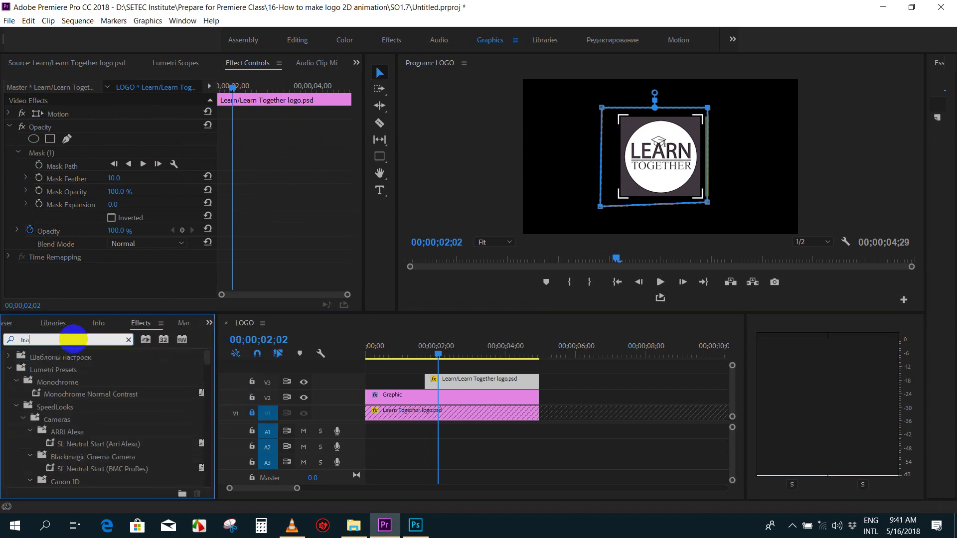
type("ns")
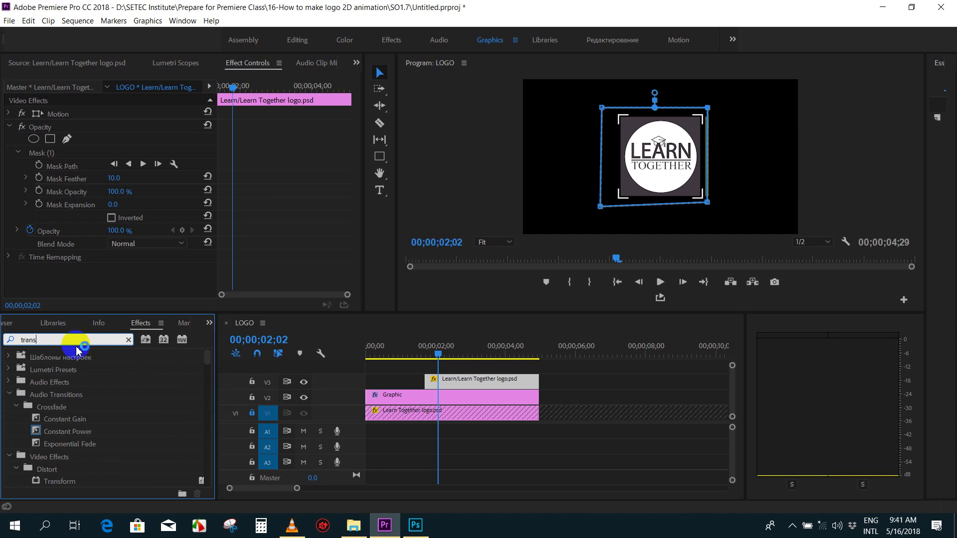
left_click(60, 460)
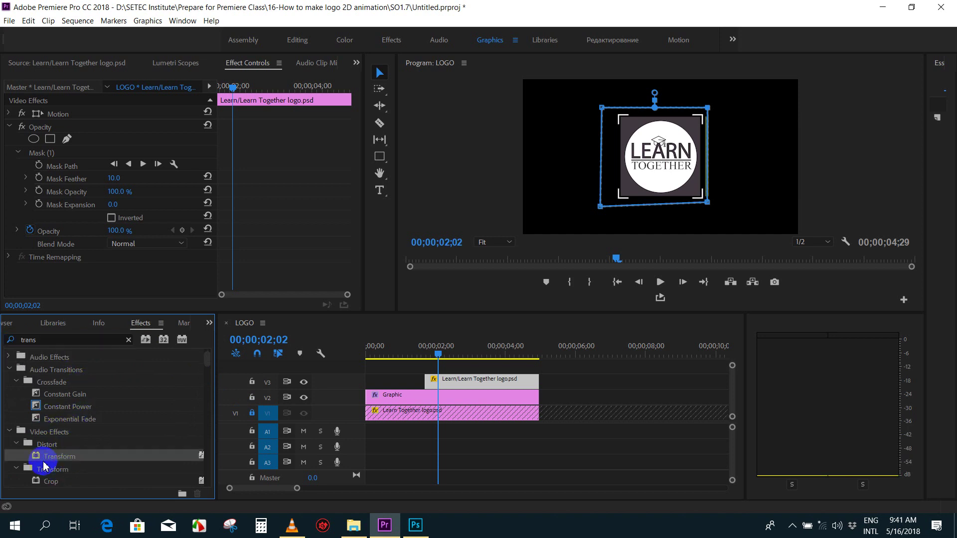
left_click_drag(467, 352, 466, 382)
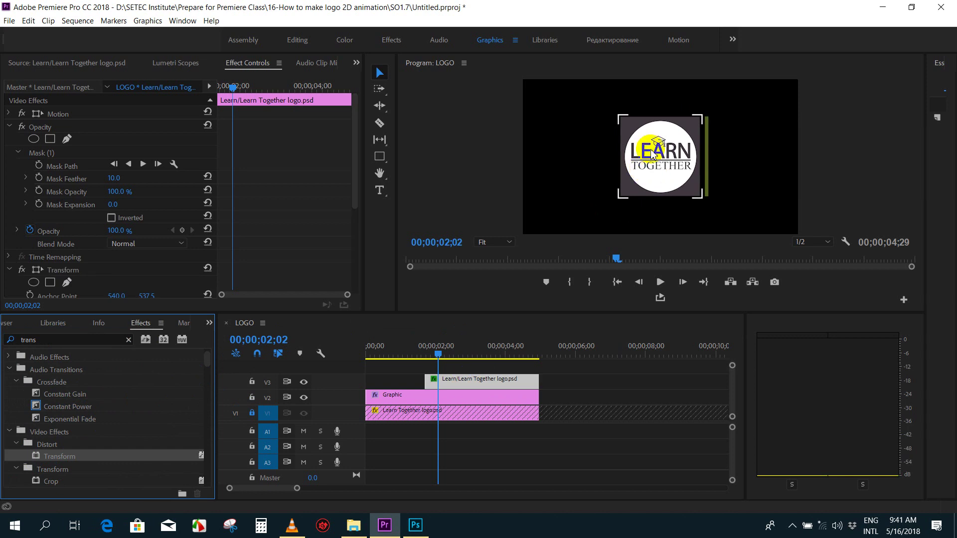
- Set the V3 copy's Transform Position X to 1408, viewing the Program monitor at 50%
left_click_drag(357, 114, 369, 213)
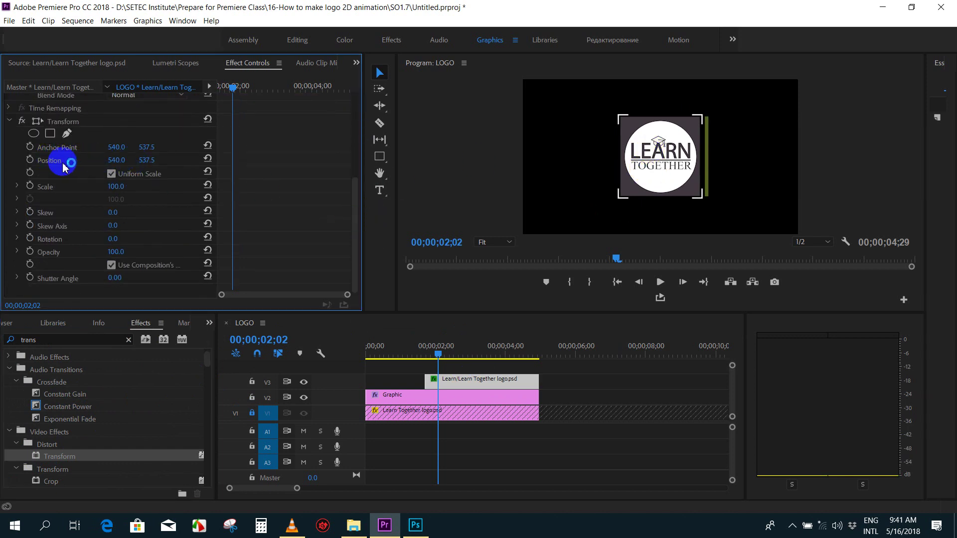
left_click(71, 125)
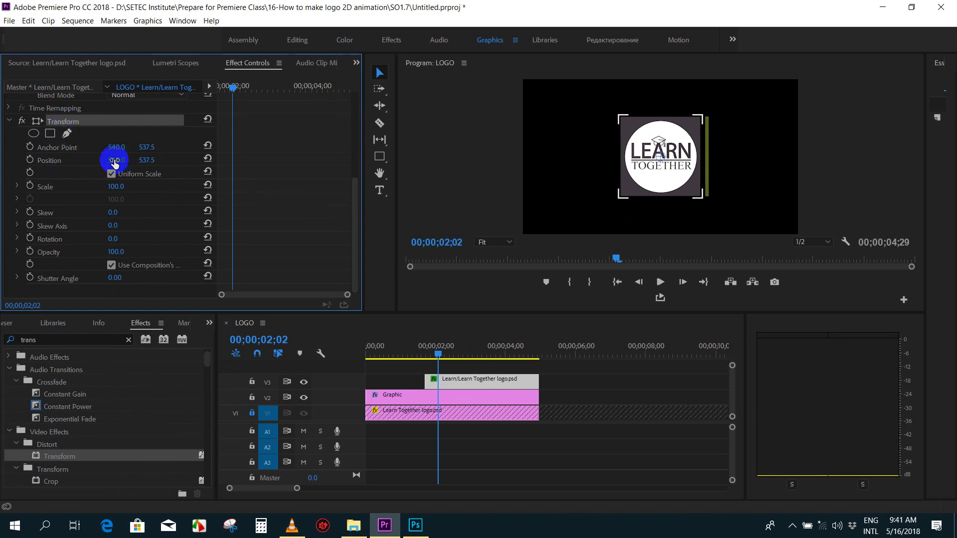
left_click_drag(116, 160, 737, 156)
mouse_move(627, 155)
left_mouse_down()
mouse_move(157, 161)
mouse_move(326, 161)
left_mouse_up()
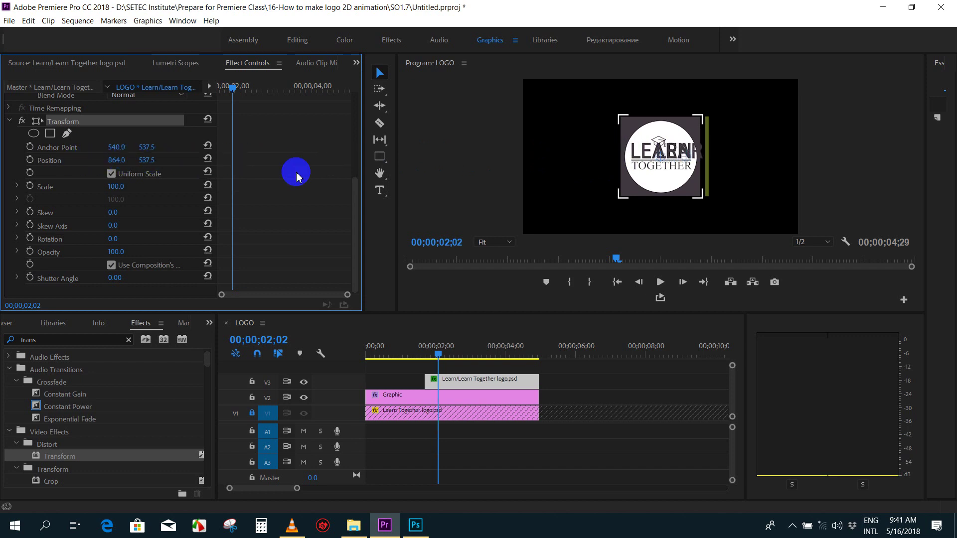
left_click(491, 242)
left_click(505, 293)
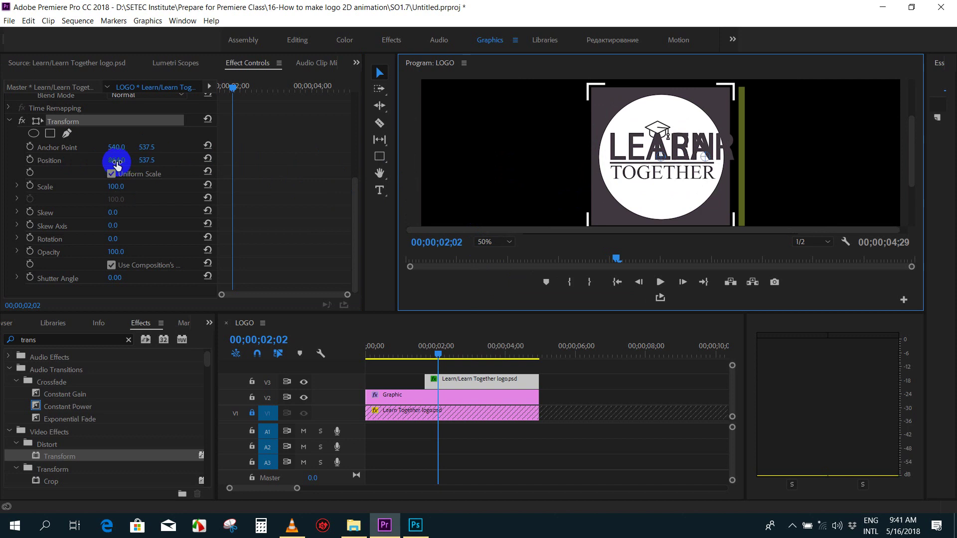
left_click_drag(117, 164, 46, 167)
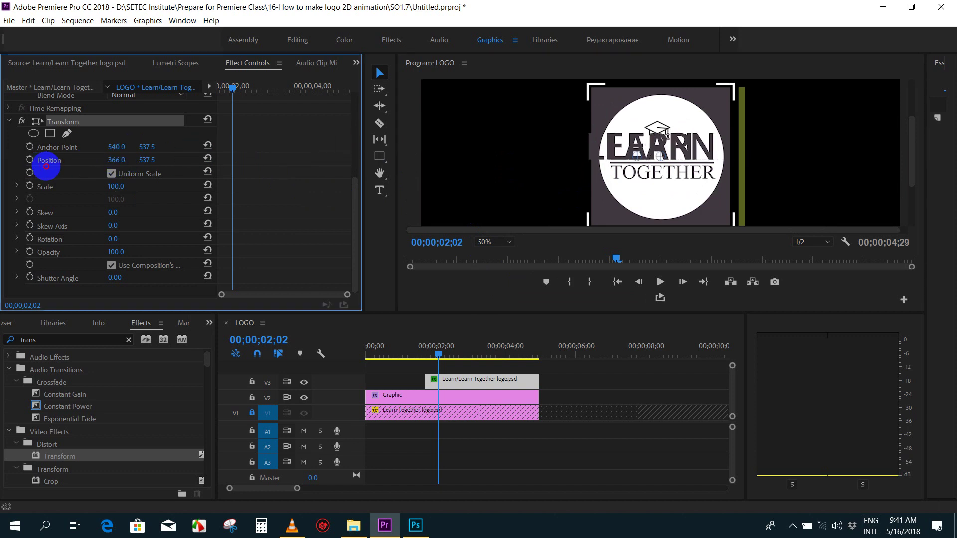
left_click_drag(45, 167, 733, 145)
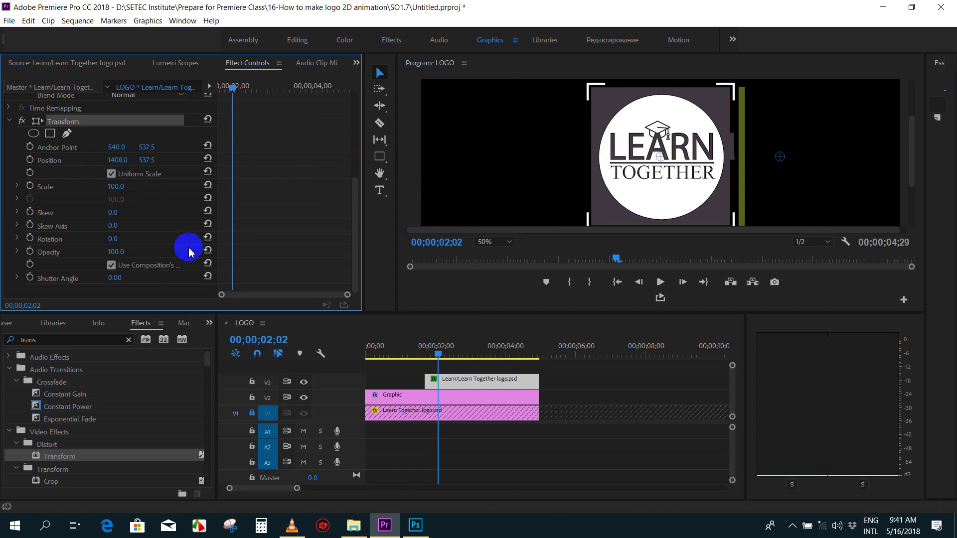
left_click(469, 394)
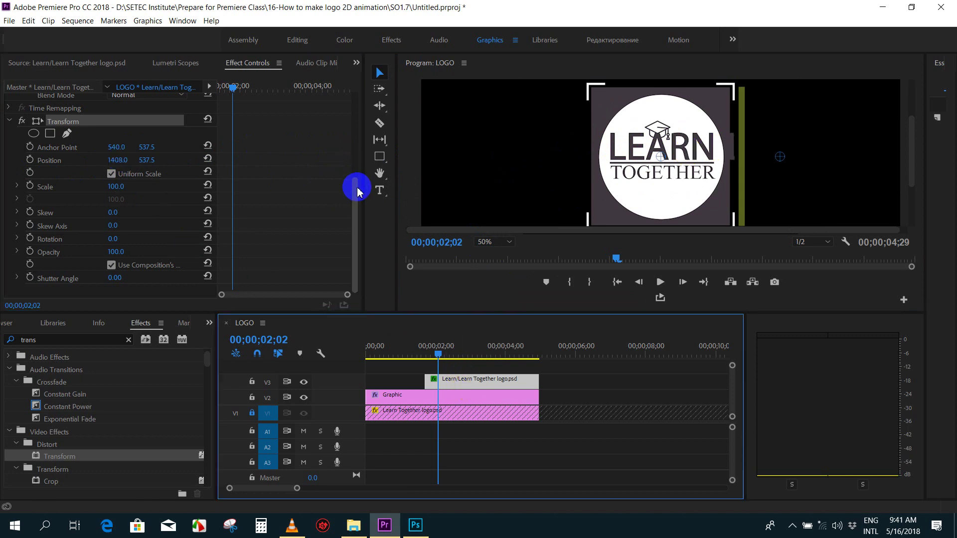
left_click_drag(357, 191, 359, 102)
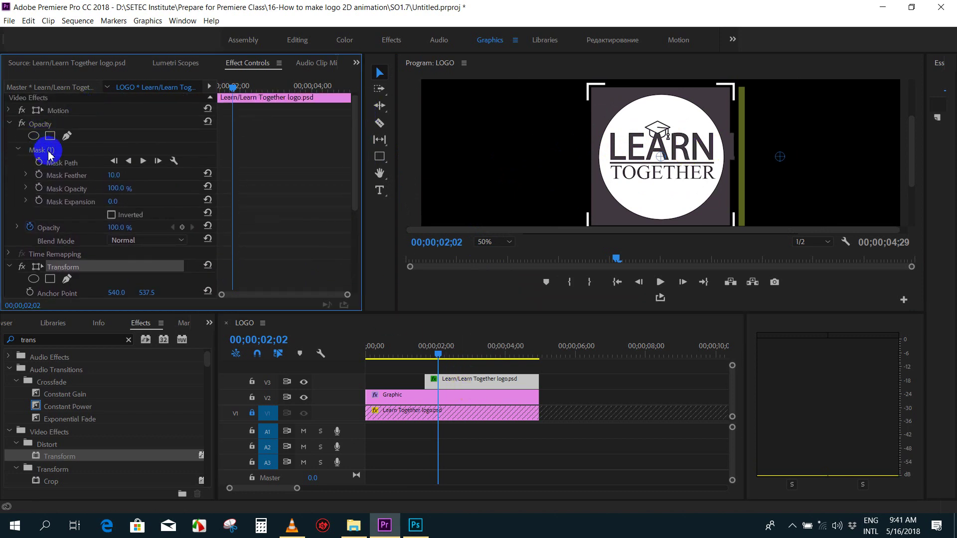
- Show the V3 copy's Mask (1) outline with a 0.0 feather, and make the Program monitor taller
left_click(52, 150)
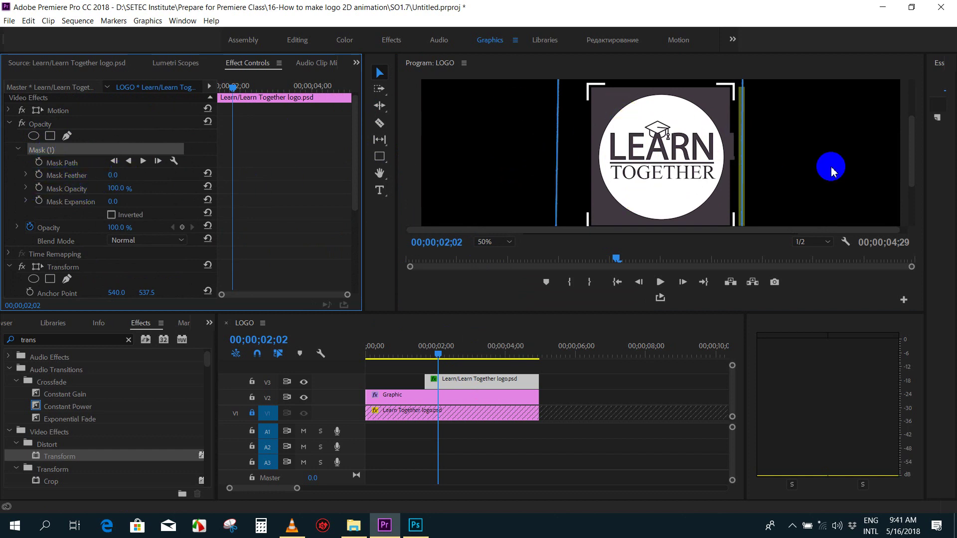
left_click(910, 145)
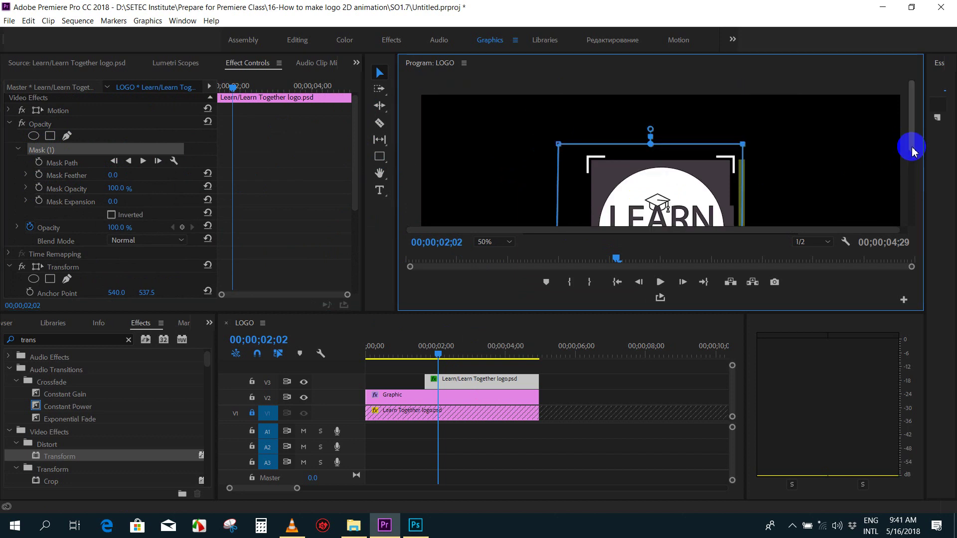
left_click(914, 152)
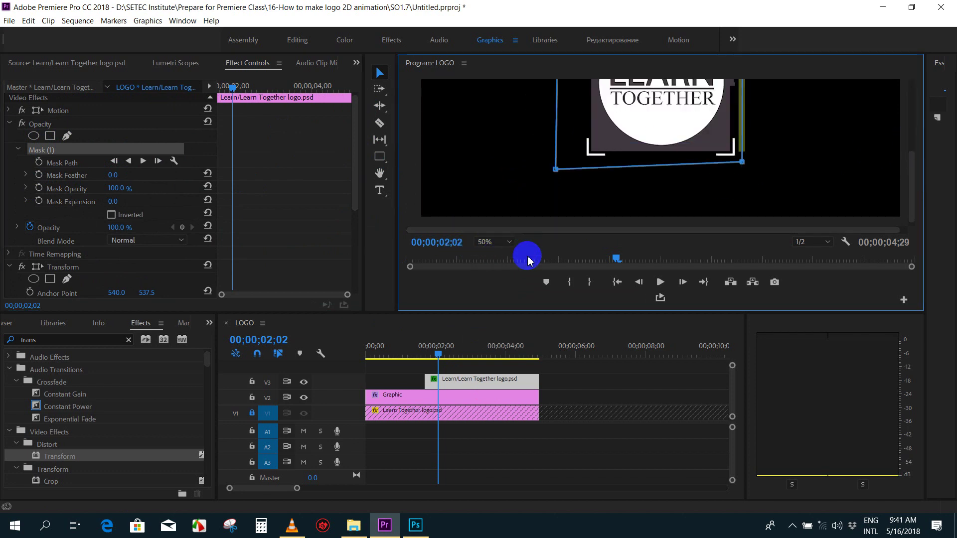
left_click_drag(529, 313, 529, 352)
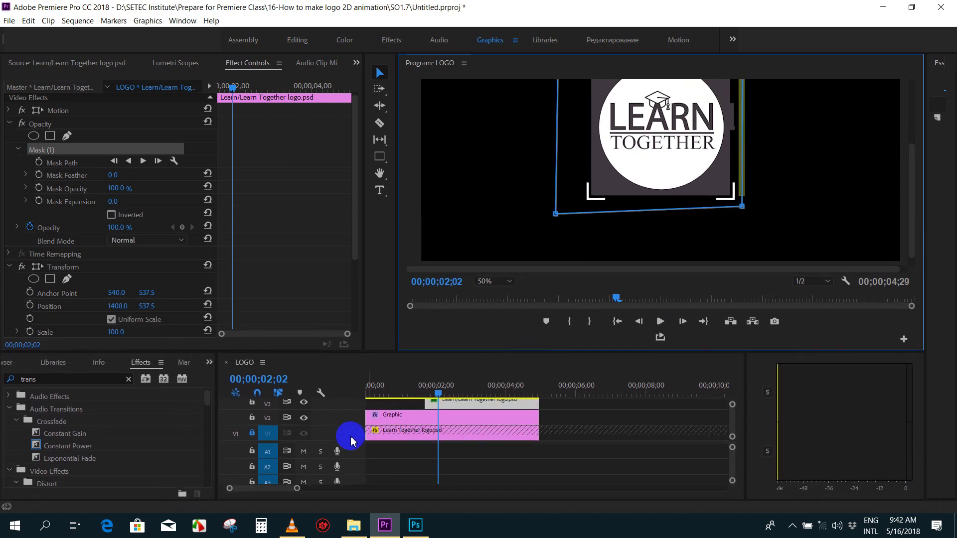
scroll(349, 464, "up", 2)
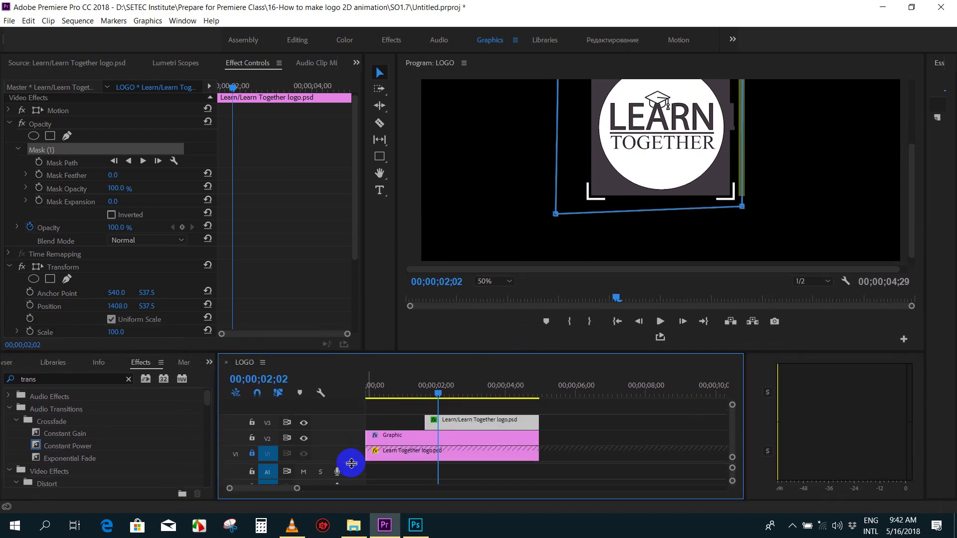
mouse_move(448, 382)
left_mouse_down()
mouse_move(423, 405)
mouse_move(367, 404)
left_mouse_up()
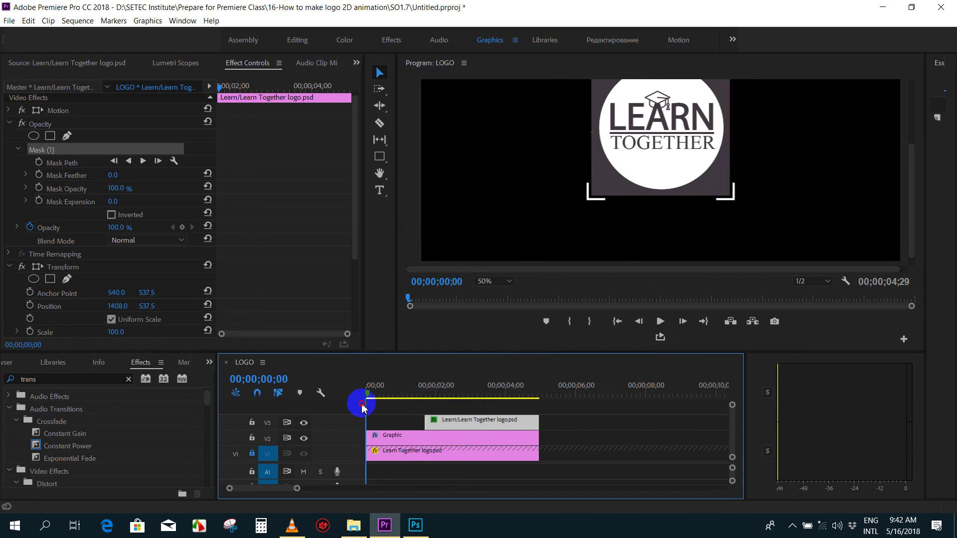
key("space")
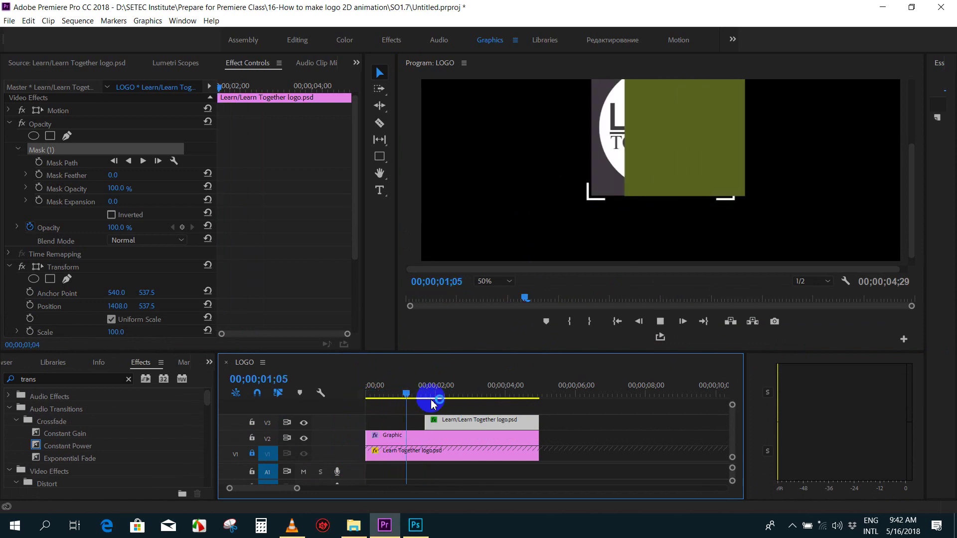
left_click(908, 188)
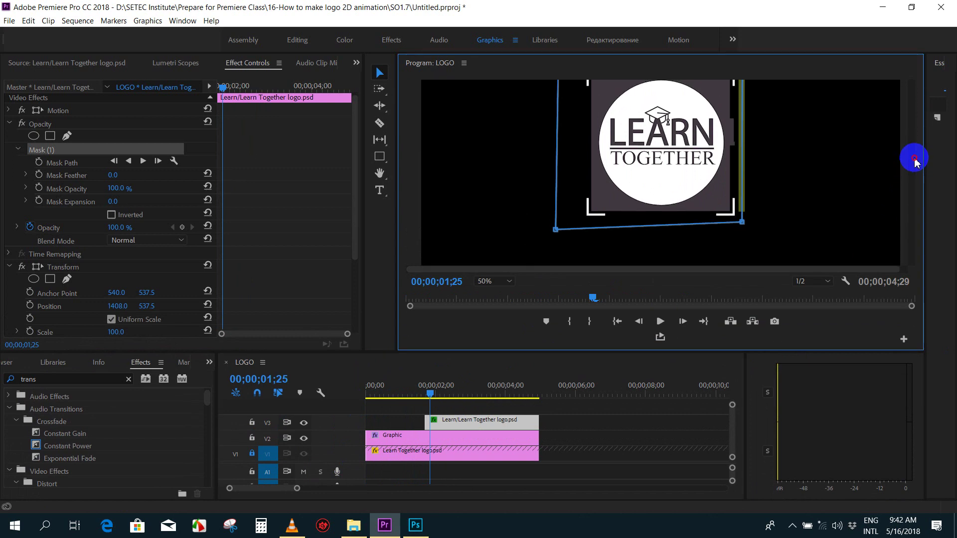
left_click_drag(383, 391, 377, 410)
left_click(377, 410)
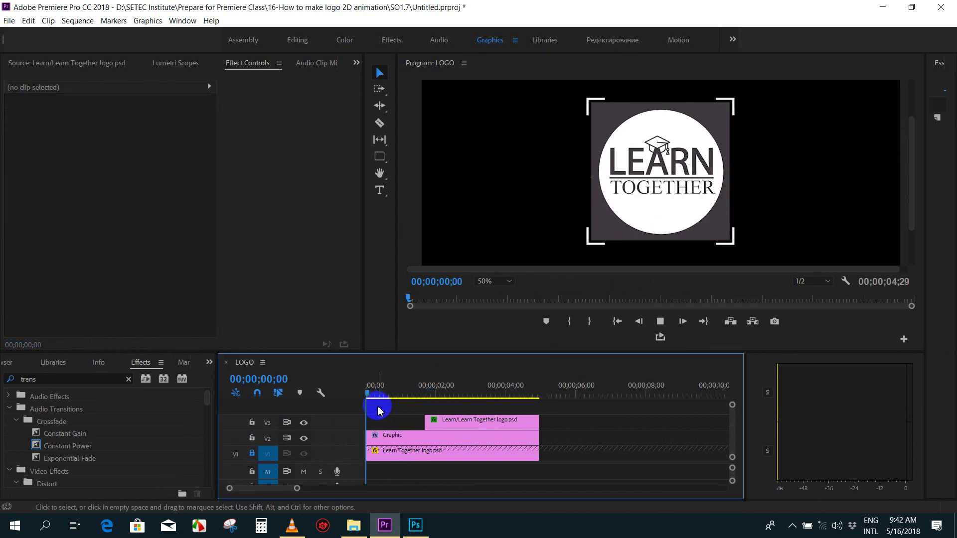
key("space")
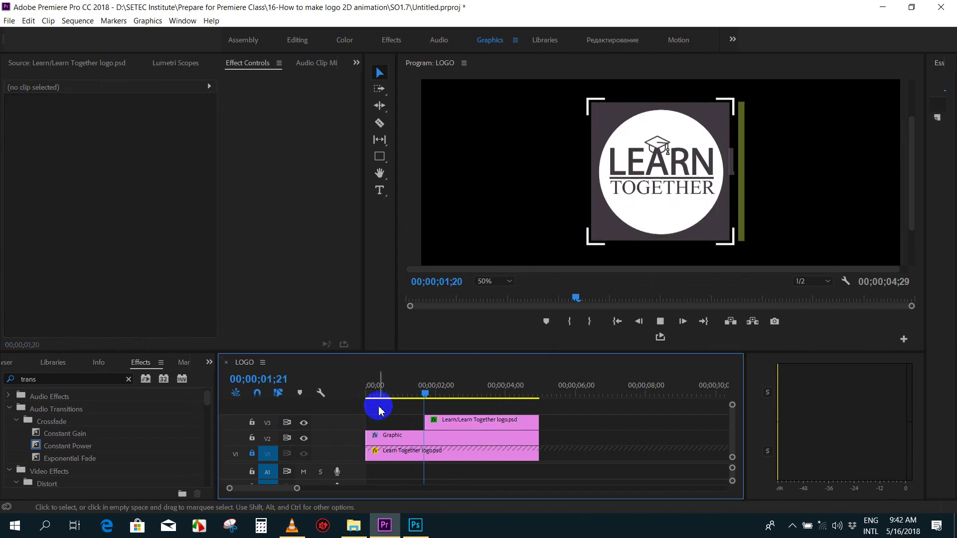
mouse_move(442, 397)
left_mouse_down()
mouse_move(407, 395)
mouse_move(429, 396)
left_mouse_up()
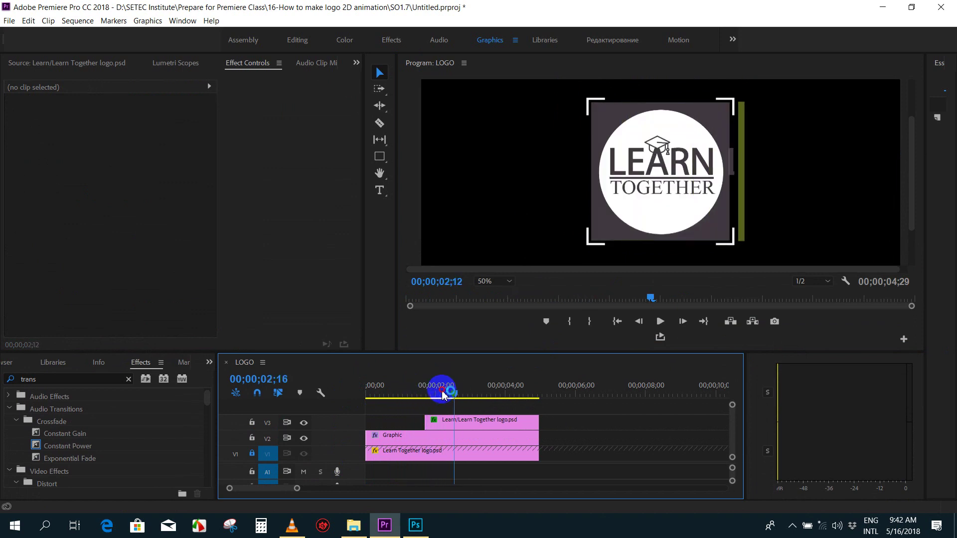
- Keyframe the V3 copy's Transform Position X from 1485 at 1;21 to 539 at 1;29
left_click(439, 421)
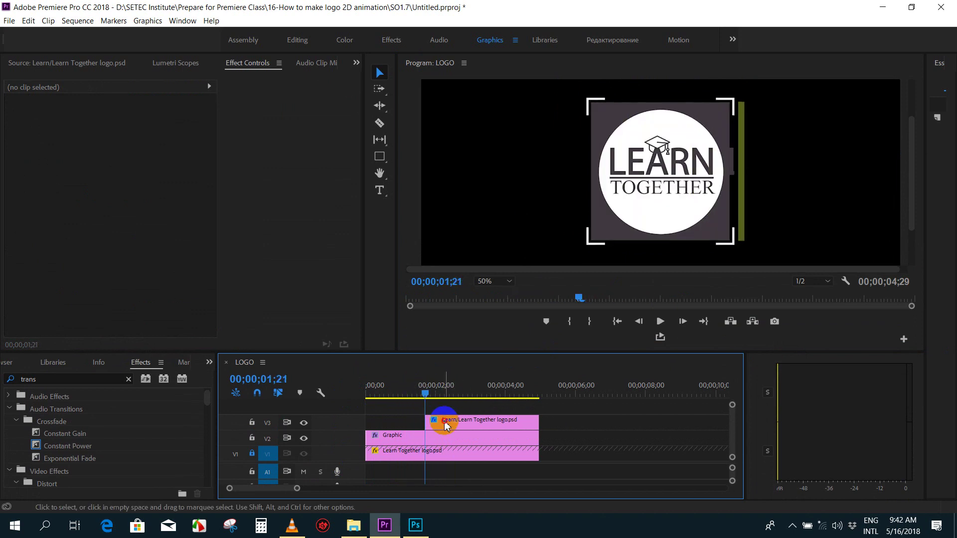
left_click_drag(356, 133, 335, 203)
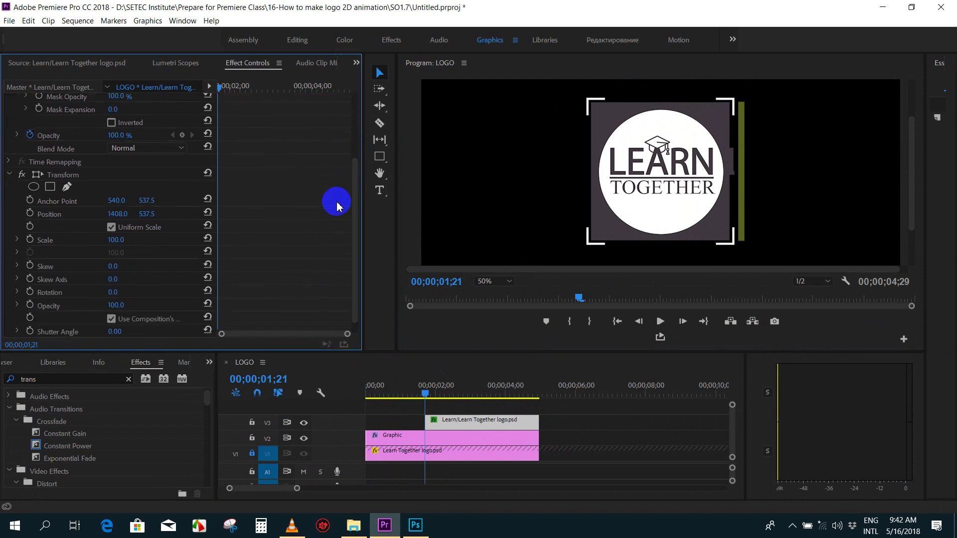
left_click(116, 214)
mouse_move(116, 214)
left_mouse_down()
mouse_move(8, 268)
mouse_move(180, 210)
mouse_move(196, 209)
mouse_move(200, 229)
mouse_move(215, 234)
left_mouse_up()
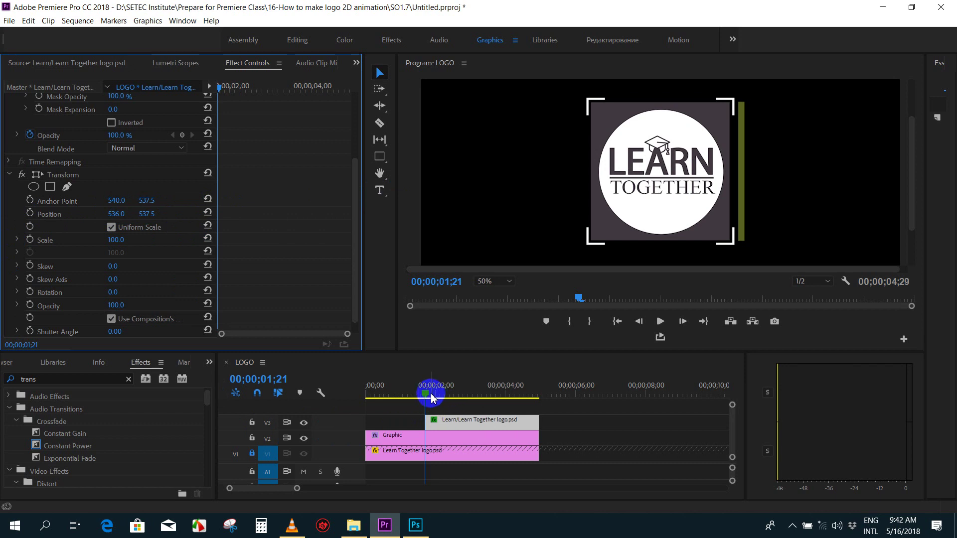
left_click_drag(112, 218, 639, 226)
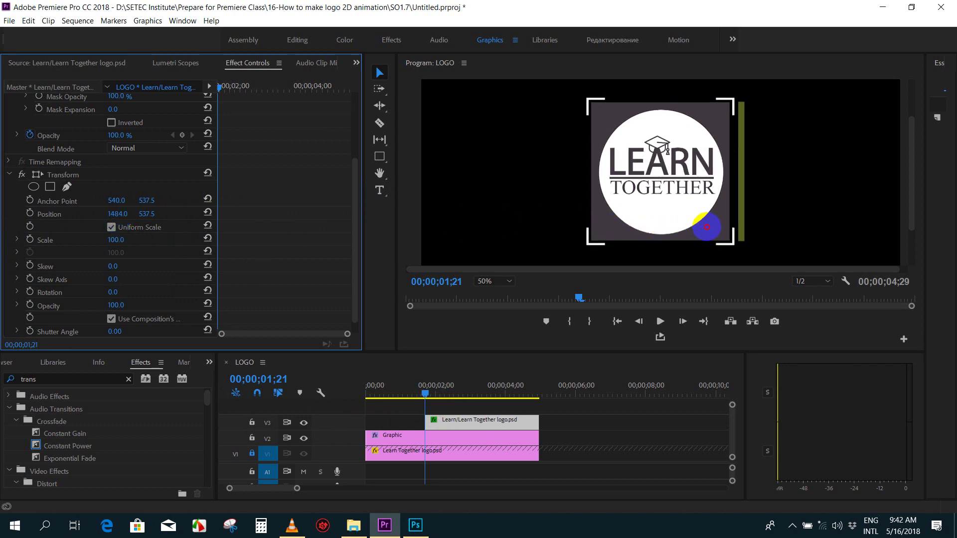
left_click(40, 218)
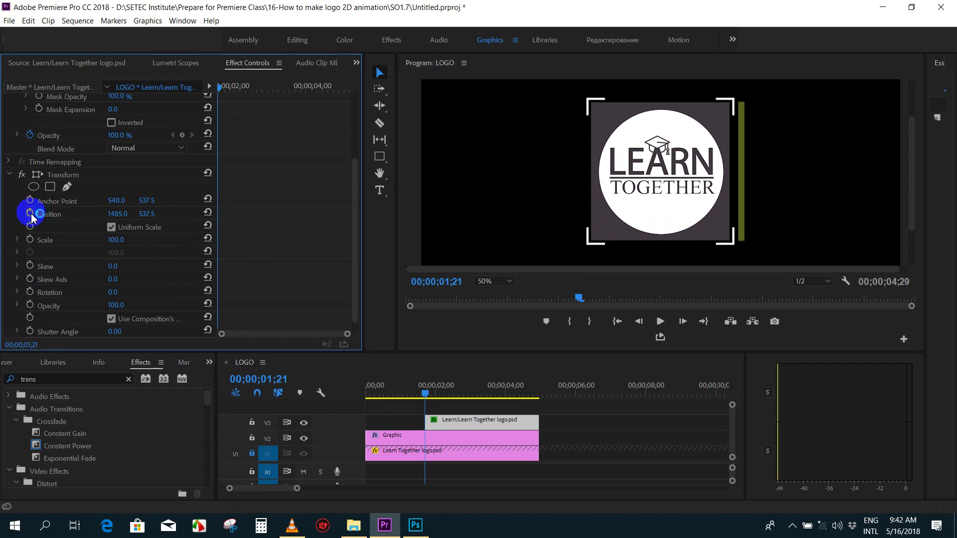
left_click(30, 215)
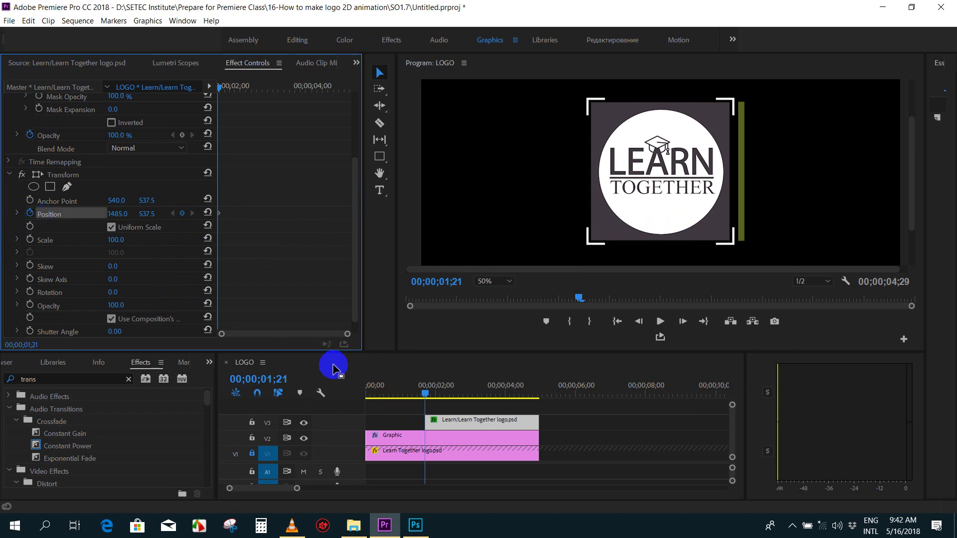
left_click_drag(424, 395, 435, 397)
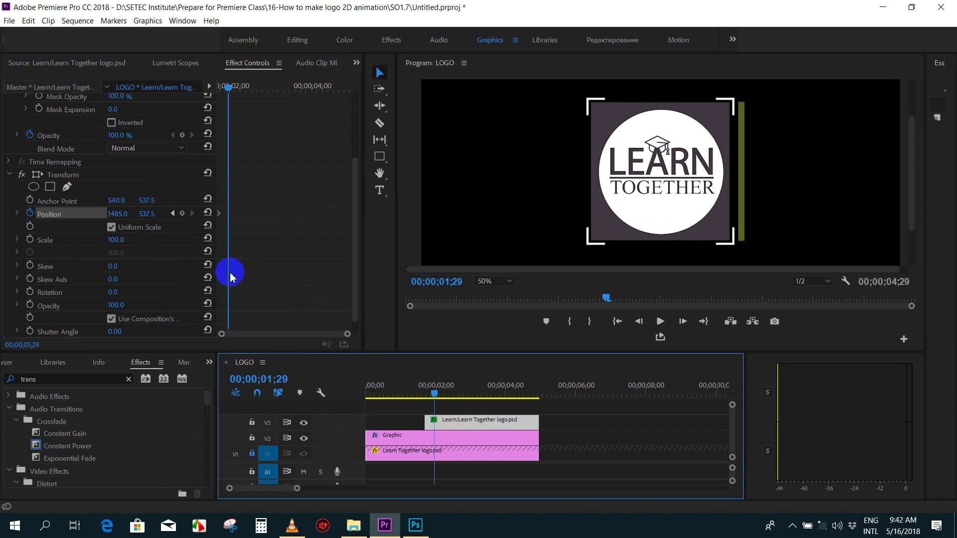
left_click_drag(125, 216, 30, 222)
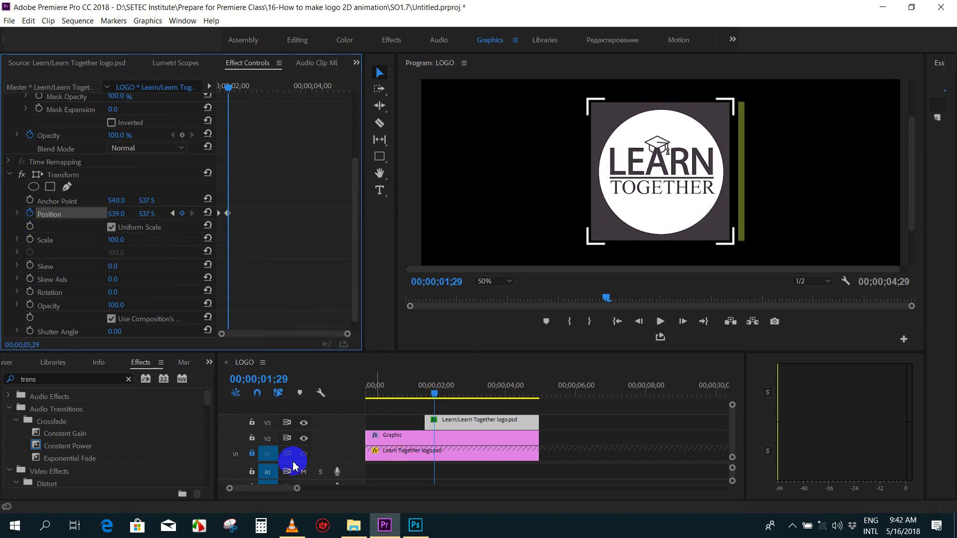
- Unlock the V1 track and play the animation from the start
left_click(253, 455)
left_click(302, 456)
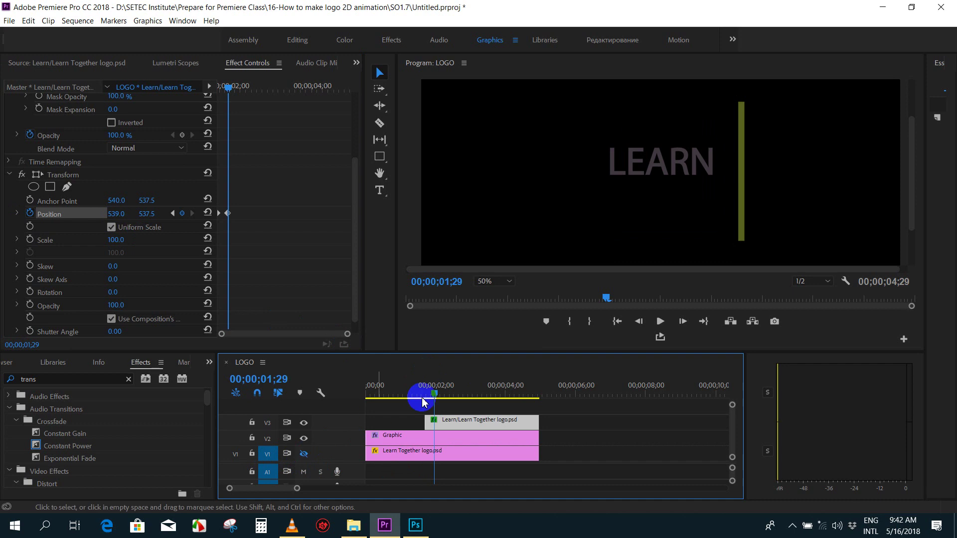
left_click_drag(414, 394, 342, 396)
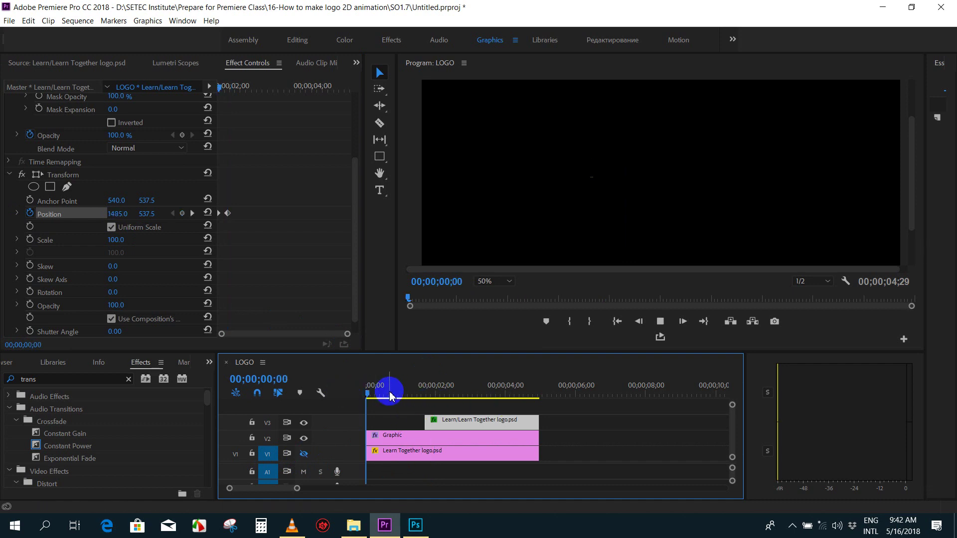
key("space")
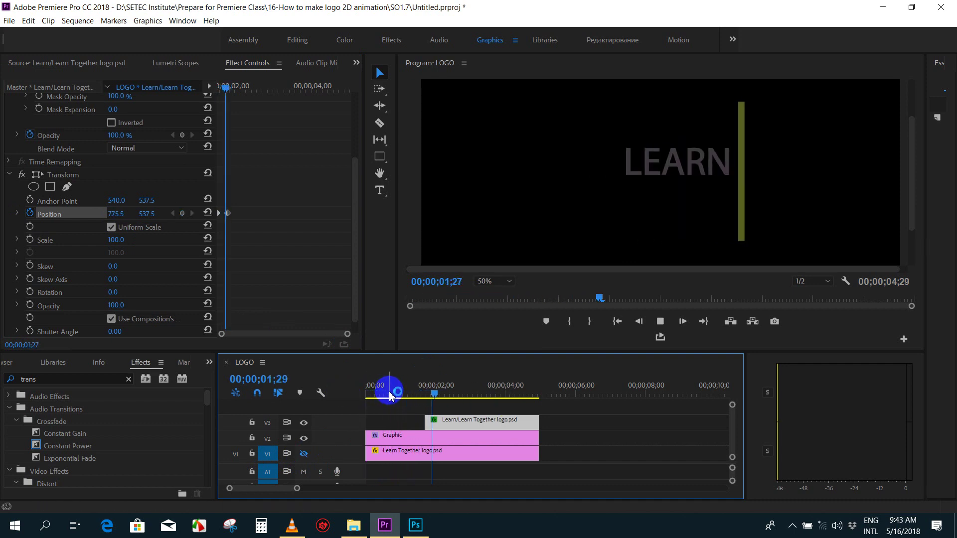
left_click_drag(390, 396, 391, 395)
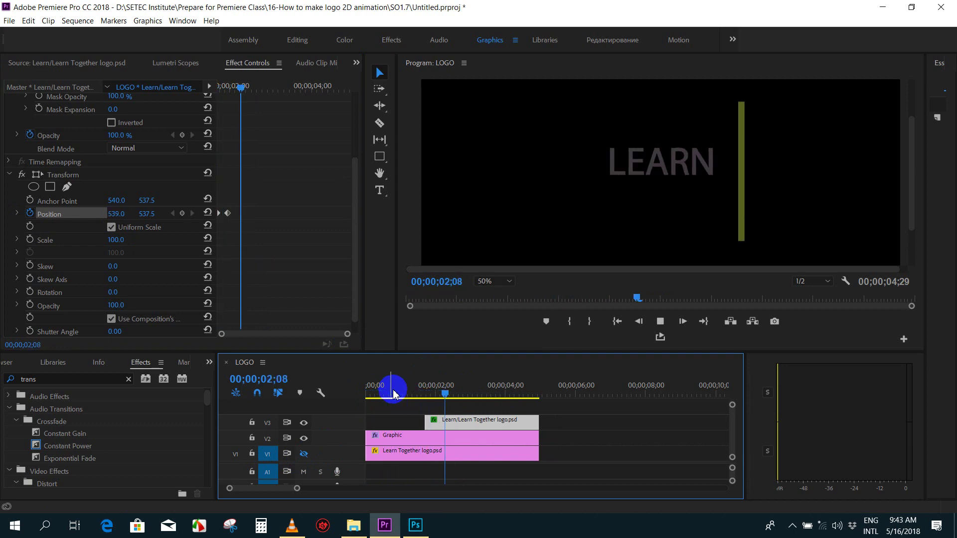
- Move LEARN's final Position keyframe to 02;08 and replay the slide-in from the start
left_click(411, 394)
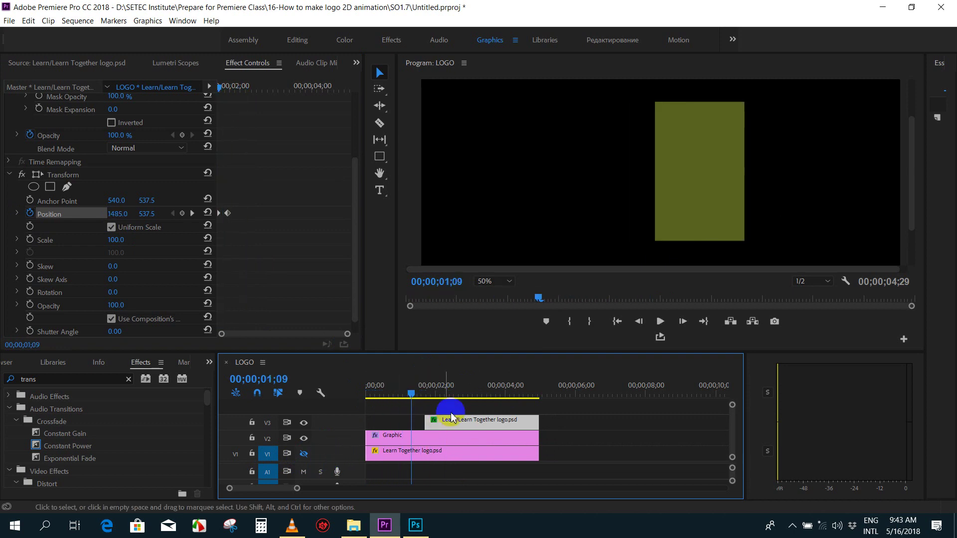
left_click(438, 393)
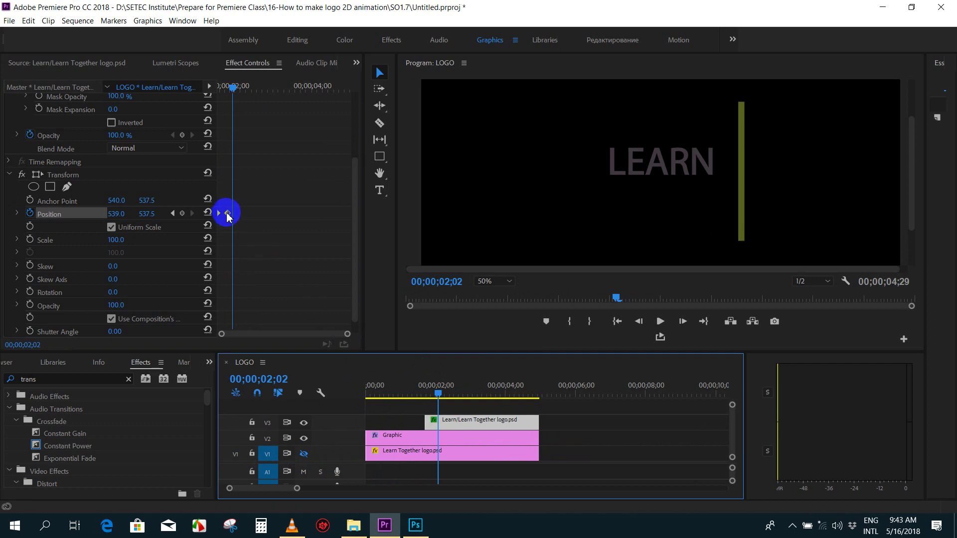
left_click_drag(227, 215, 245, 216)
left_click_drag(237, 104, 193, 88)
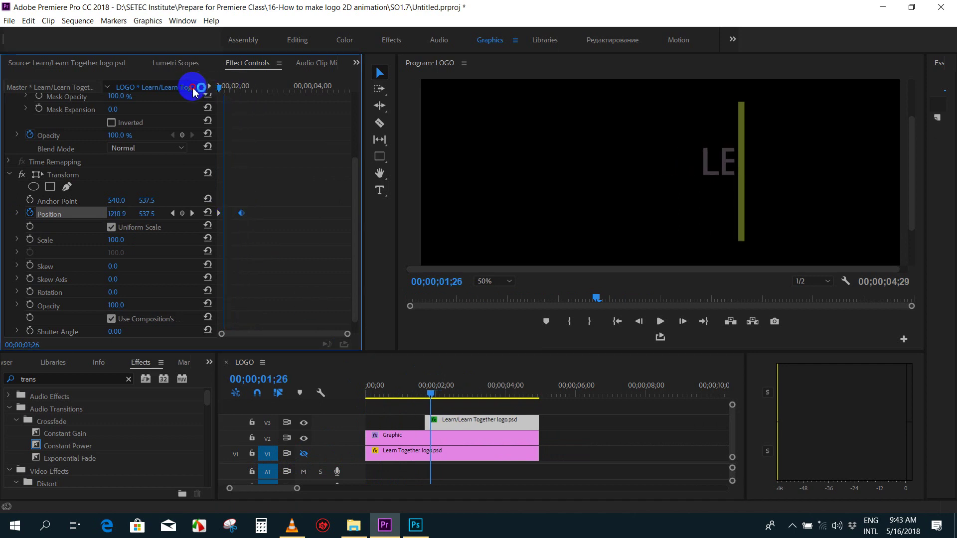
key("space")
left_click_drag(439, 392, 331, 391)
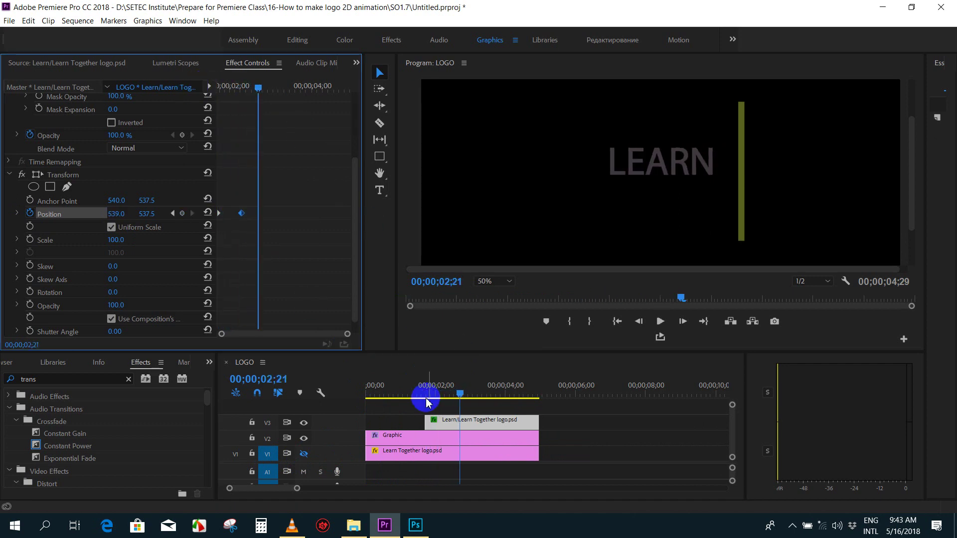
key("space")
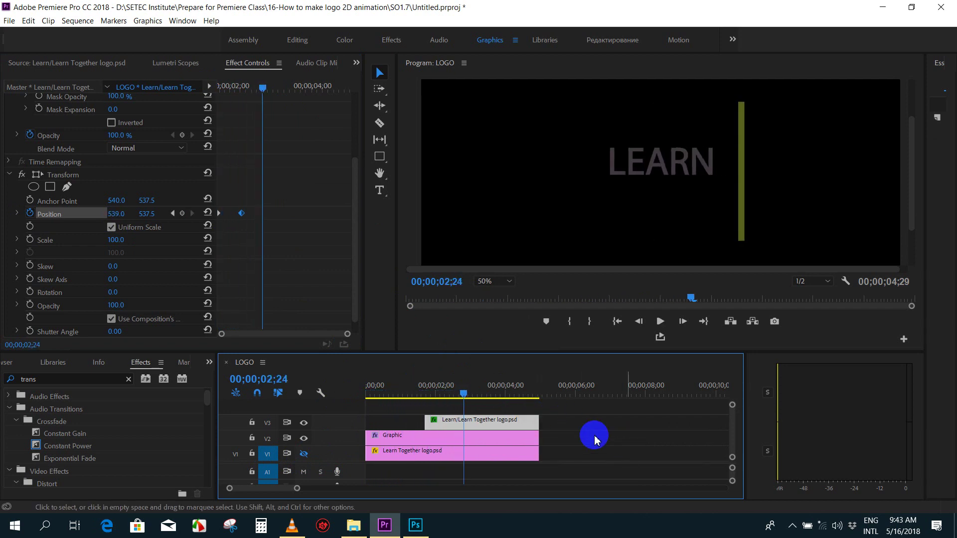
- Extend the V3, V2 and V1 clips to 09;13 and review LEARN's entrance up to 02;12
left_click_drag(538, 419, 696, 419)
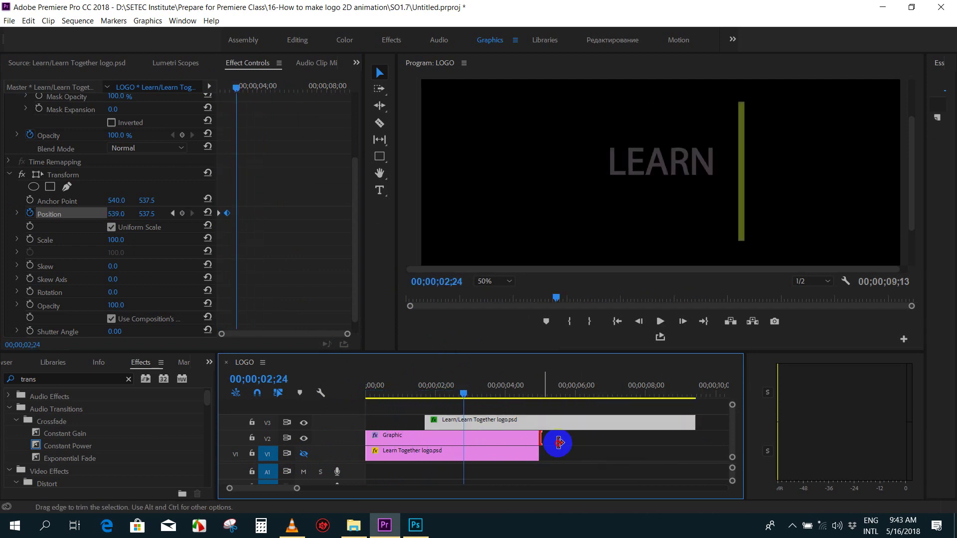
left_click_drag(558, 442, 695, 438)
left_click_drag(544, 454, 695, 454)
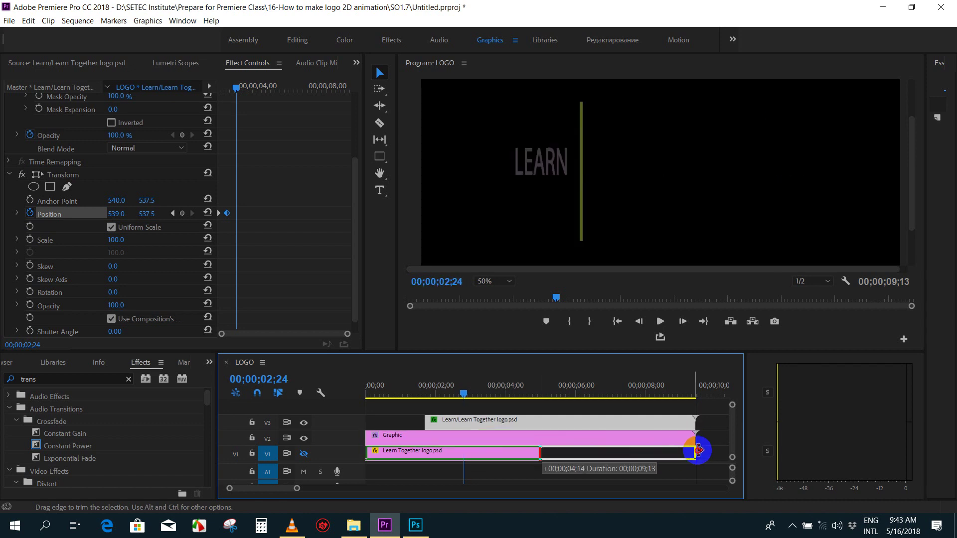
mouse_move(459, 389)
left_mouse_down()
mouse_move(416, 396)
mouse_move(456, 396)
left_mouse_up()
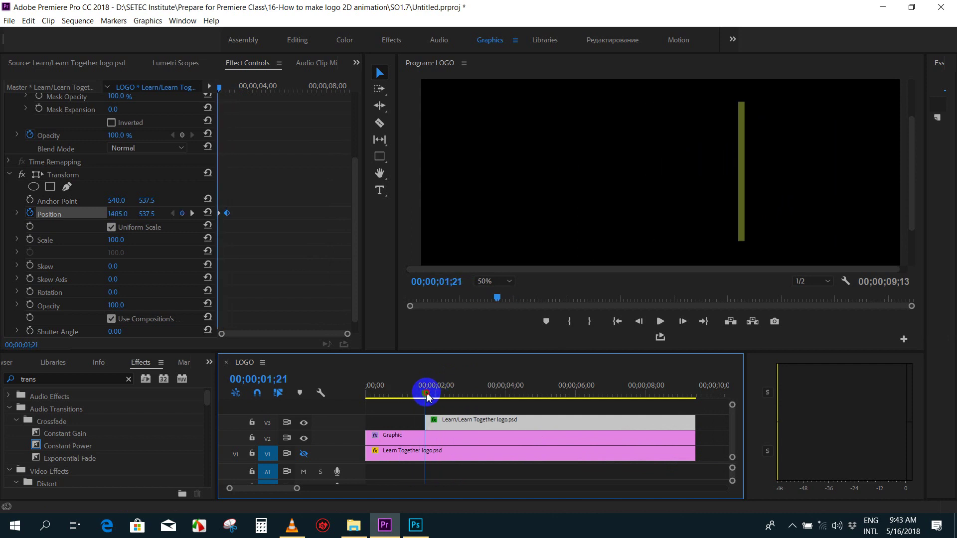
left_click_drag(456, 397, 451, 394)
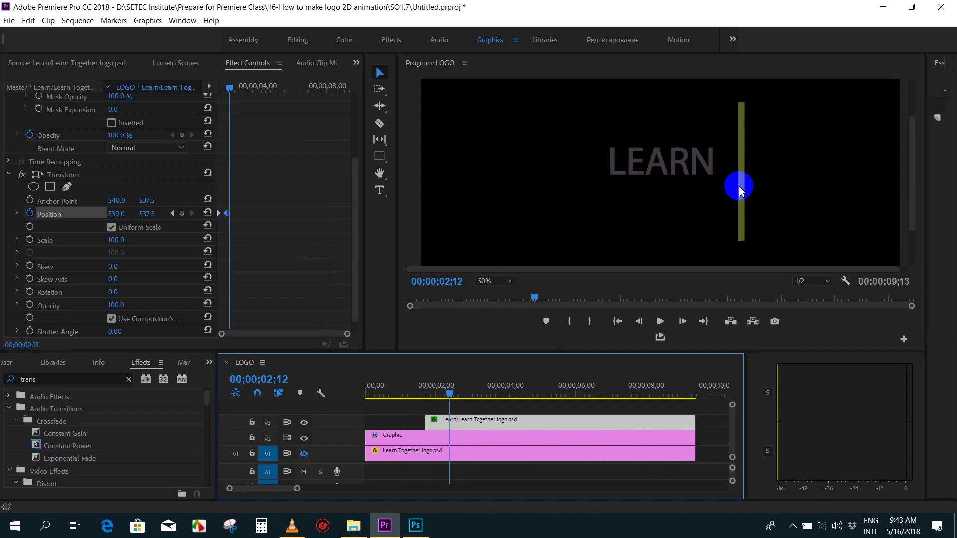
left_click(460, 439)
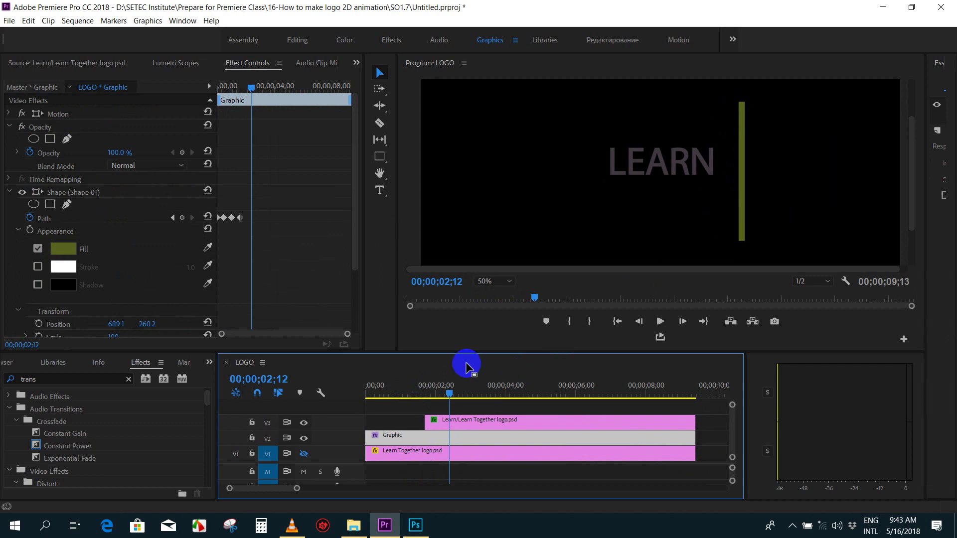
- Add a Path keyframe to the Graphic bar at 02;12, then move to 02;24
left_click(452, 440)
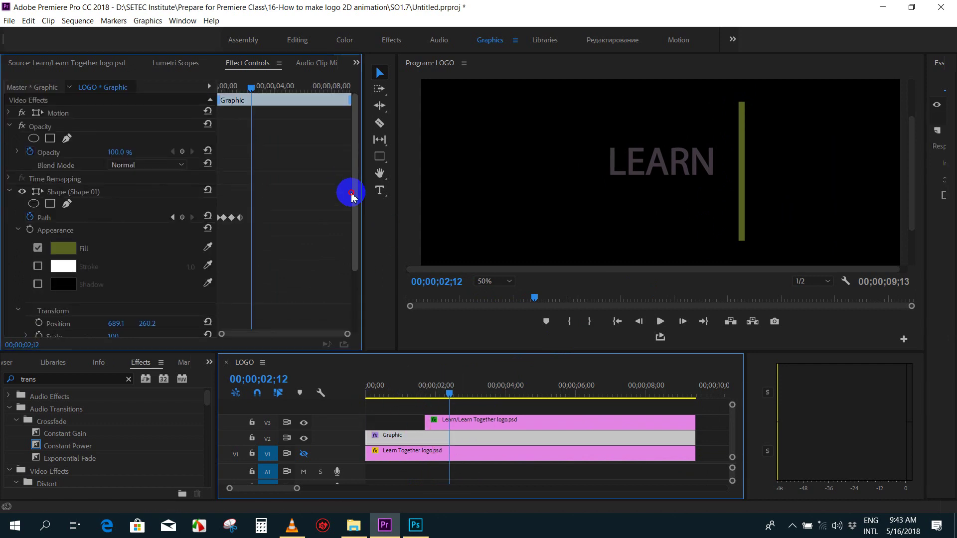
scroll(298, 200, "down", 1)
left_click(183, 187)
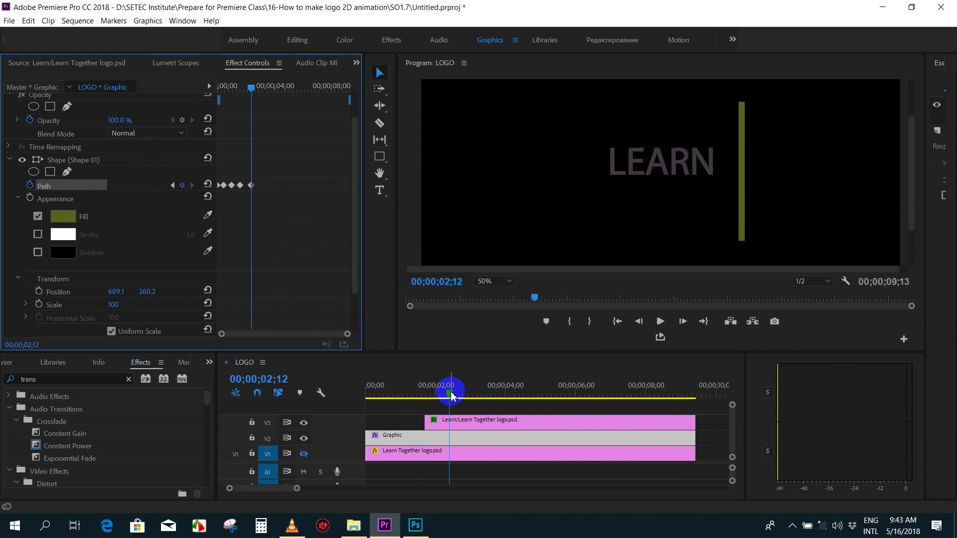
left_click_drag(451, 396, 464, 394)
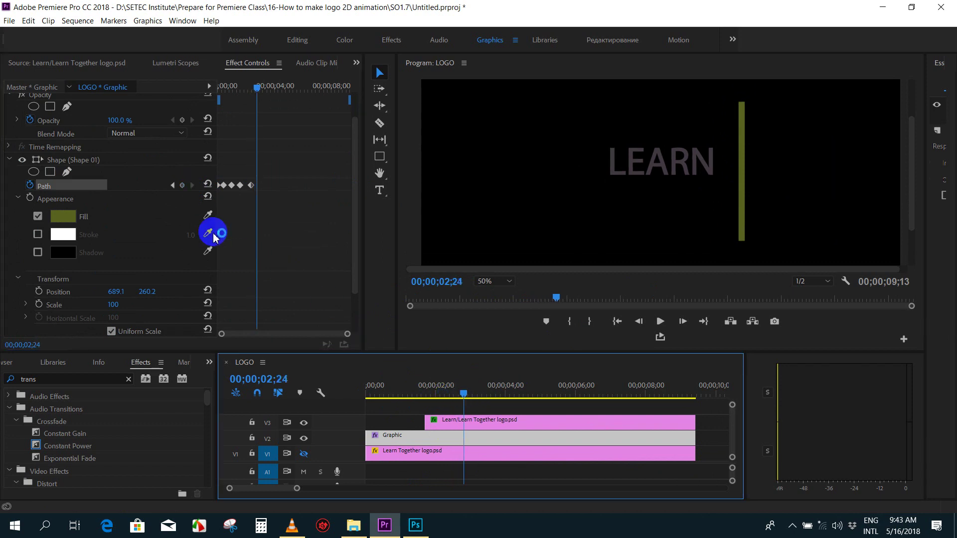
- At 02;24, pull the bar's top down and bottom up into a short stub
left_click(66, 162)
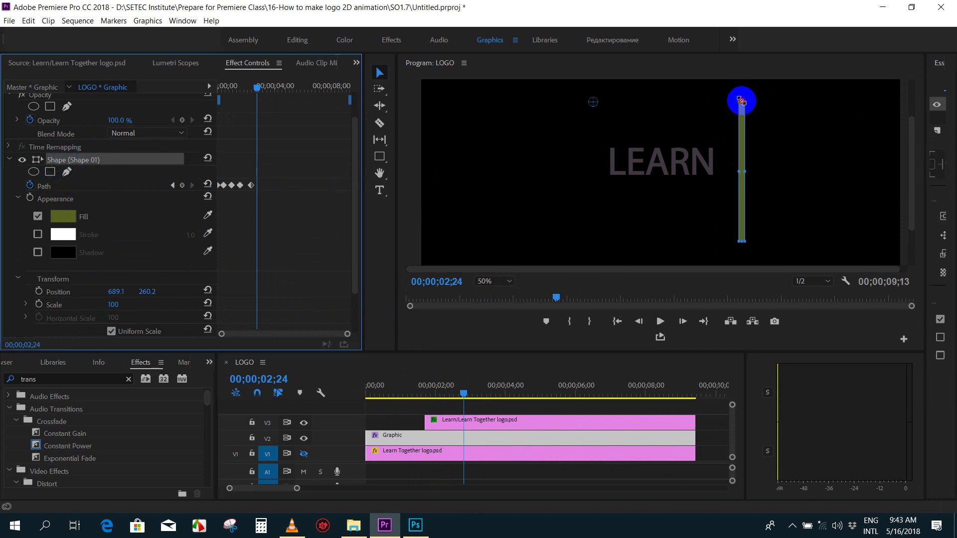
left_click_drag(741, 101, 741, 164)
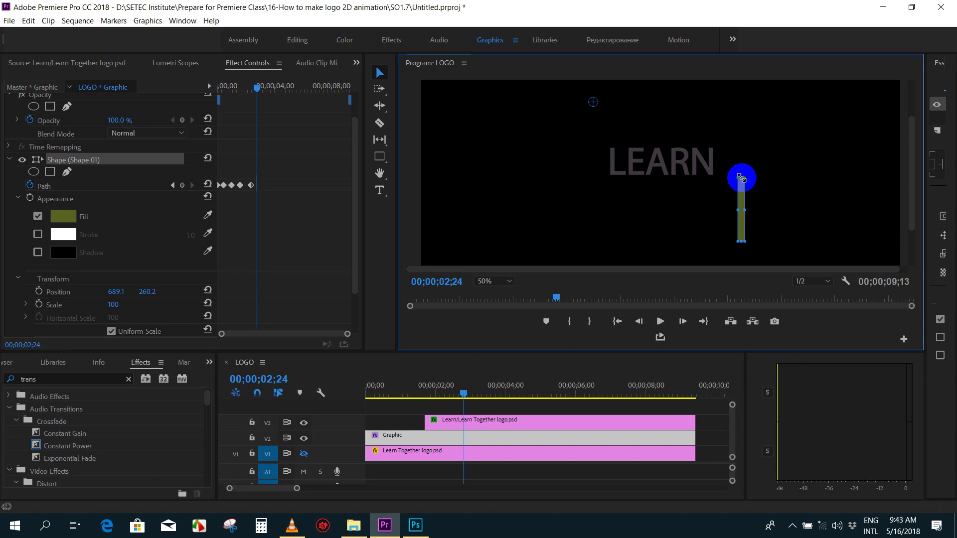
left_click(740, 237)
left_click_drag(743, 241, 743, 193)
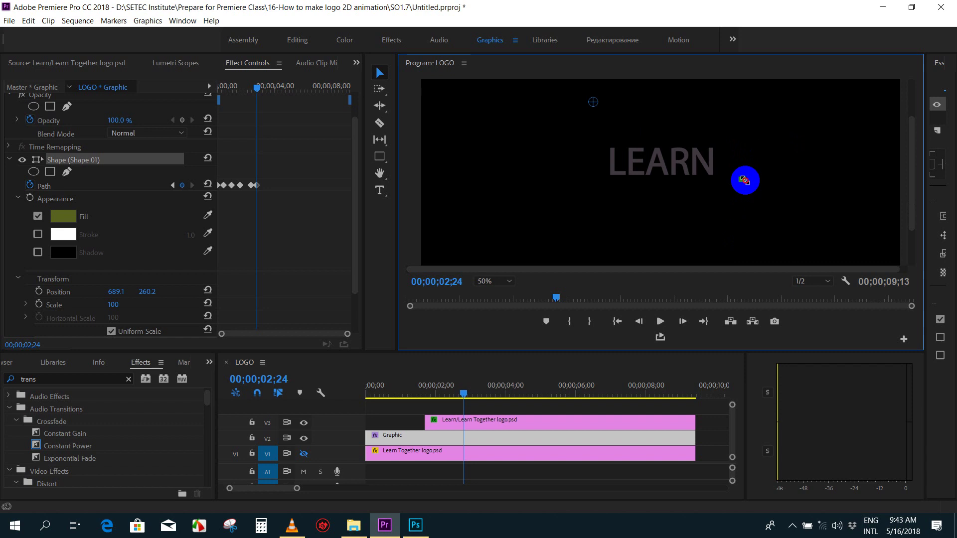
left_click_drag(447, 392, 374, 403)
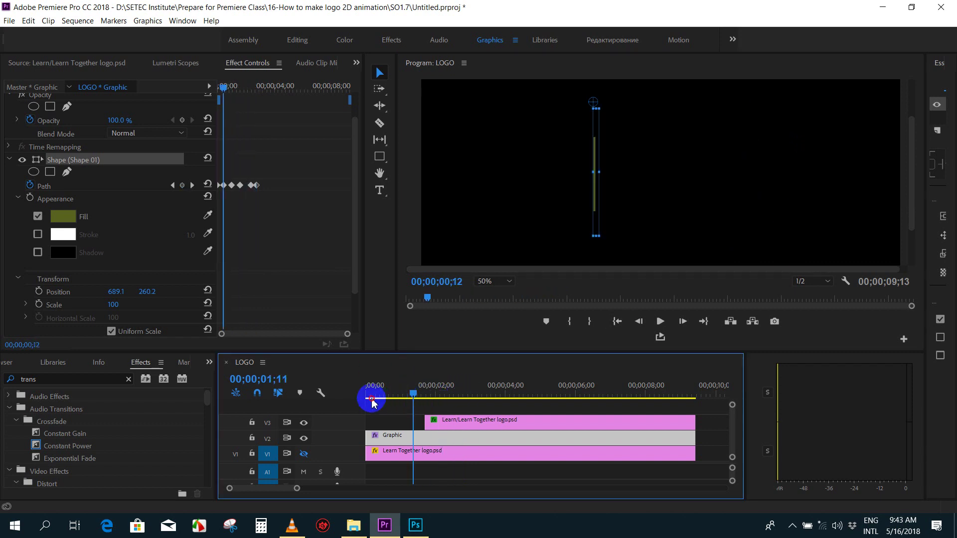
left_click(487, 406)
key("space")
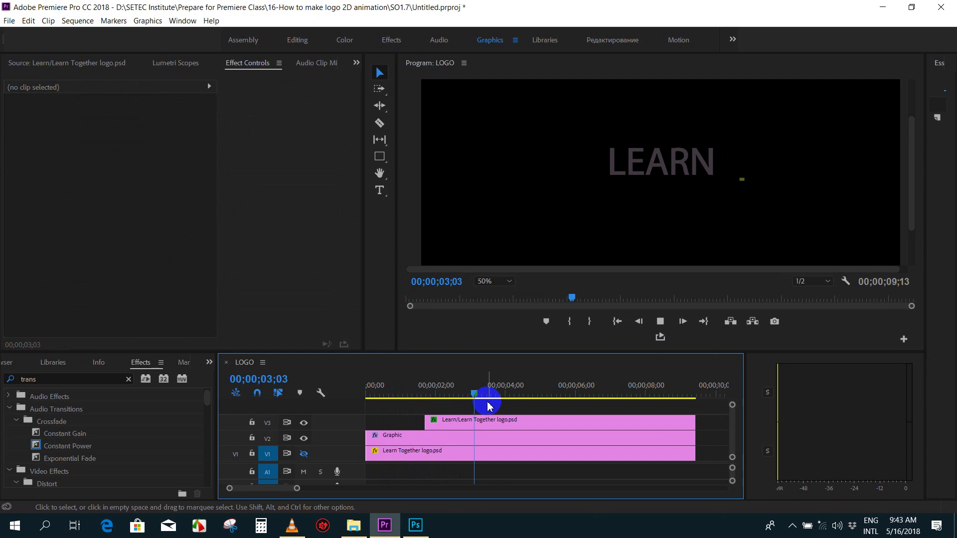
left_click_drag(471, 387, 423, 395)
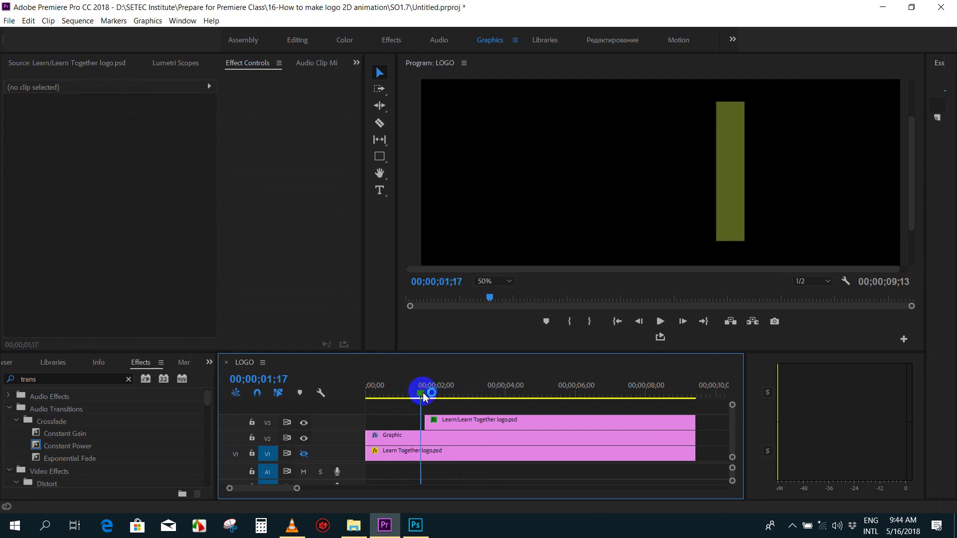
key("space")
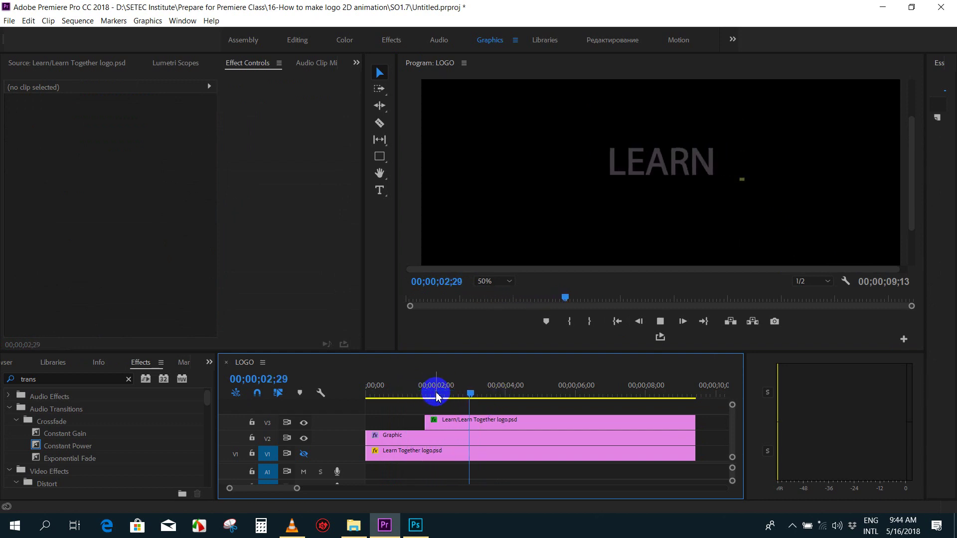
left_click_drag(436, 396, 433, 396)
left_click(441, 435)
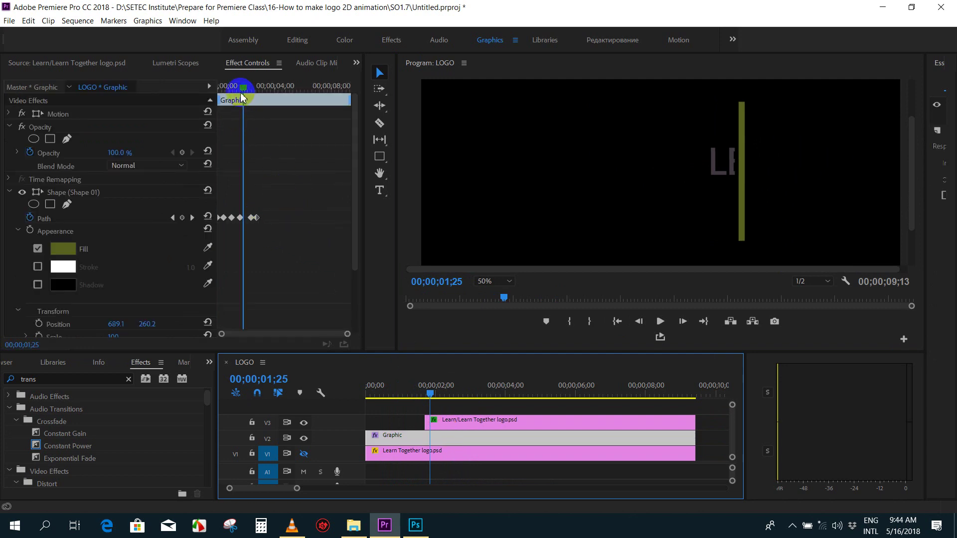
mouse_move(242, 97)
left_mouse_down()
mouse_move(255, 88)
mouse_move(246, 85)
left_mouse_up()
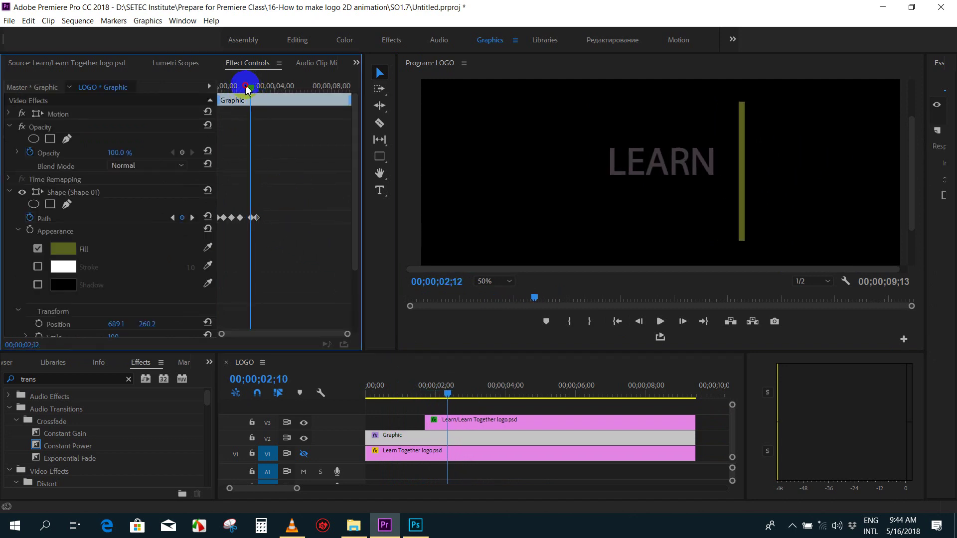
key("space")
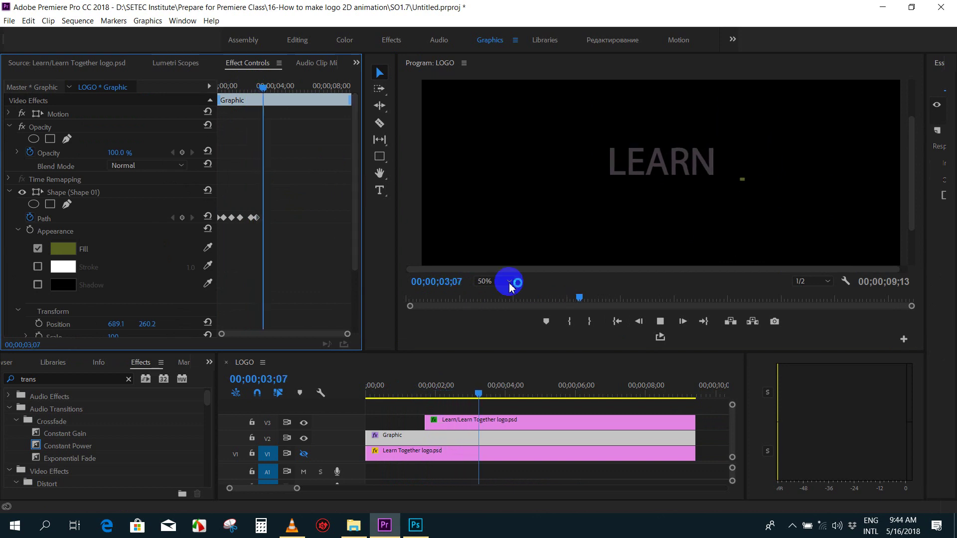
left_click_drag(439, 386, 476, 393)
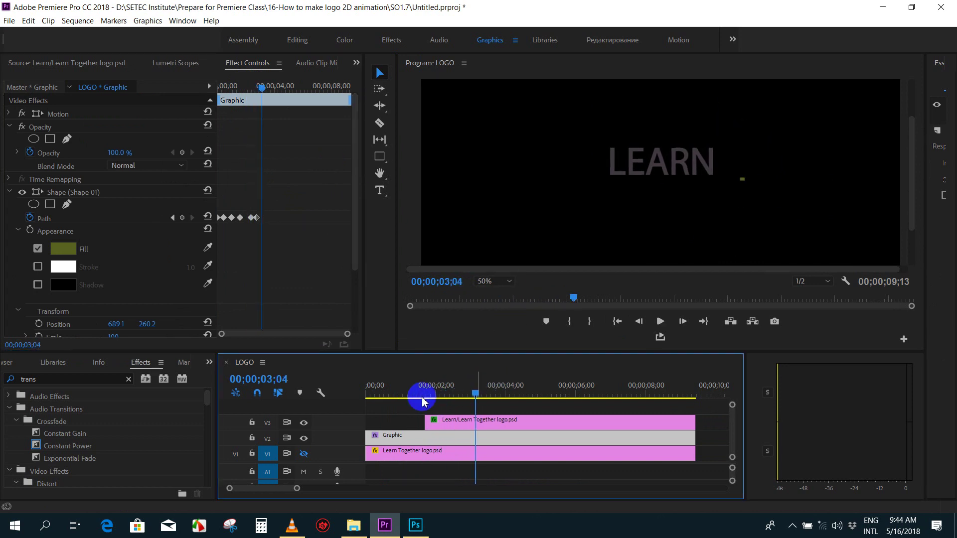
left_click(304, 454)
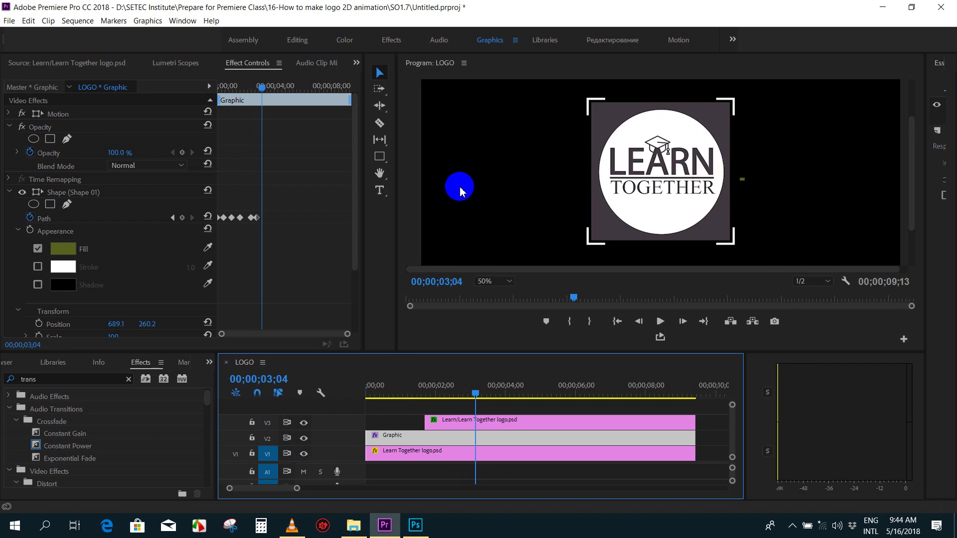
left_click_drag(495, 379, 460, 392)
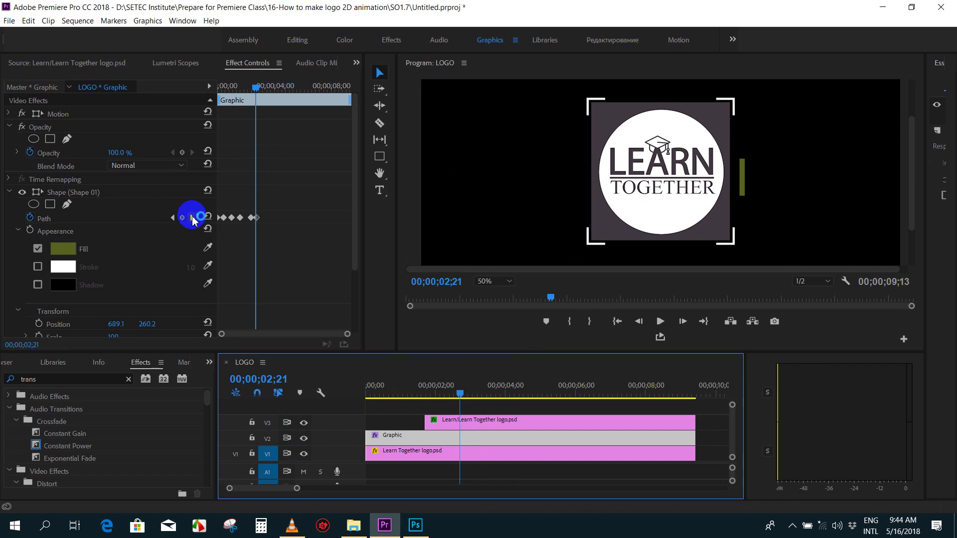
left_click(192, 218)
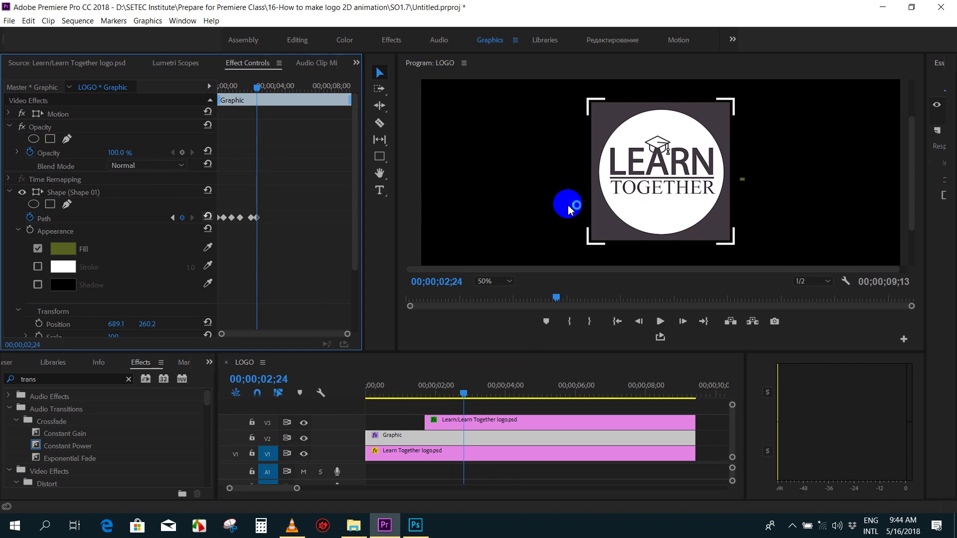
left_click(69, 195)
left_click(491, 282)
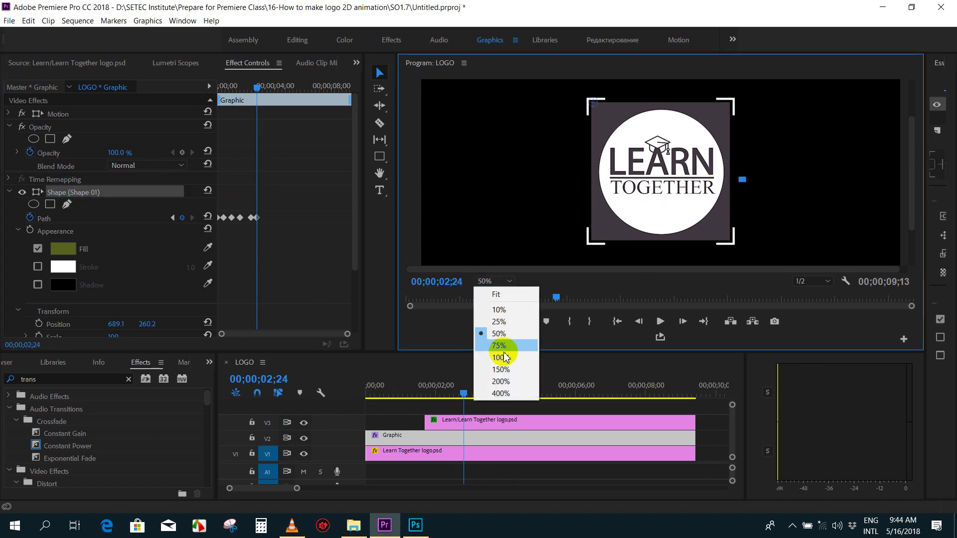
left_click(501, 358)
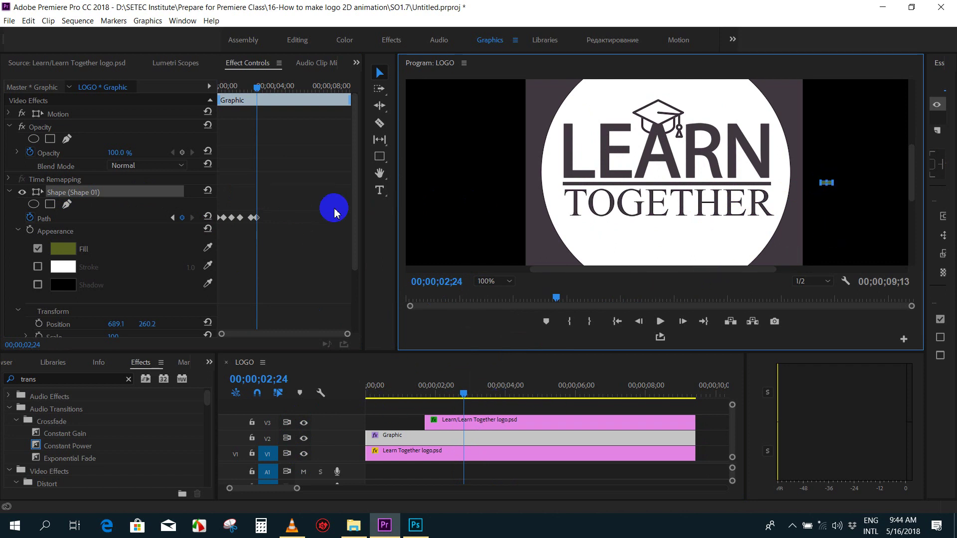
left_click(257, 107)
left_click_drag(259, 91, 266, 89)
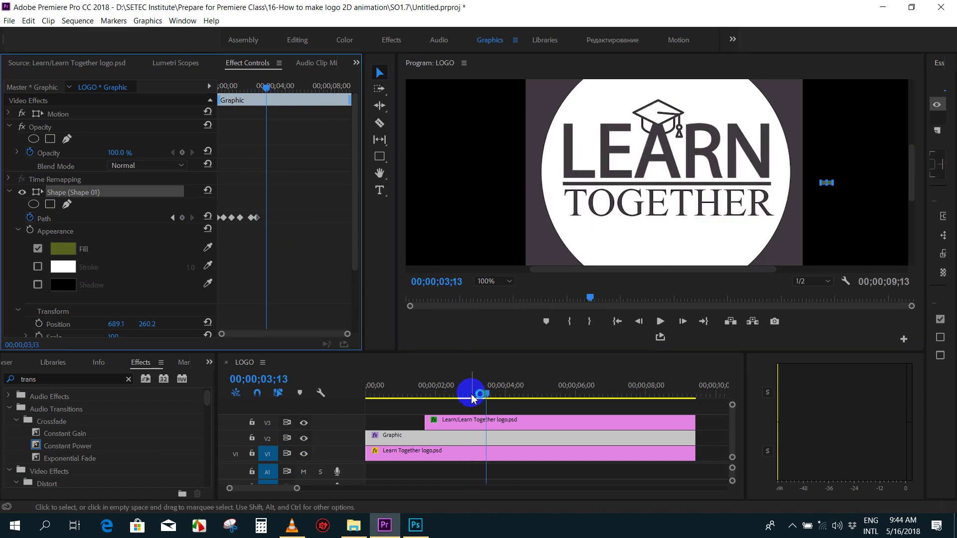
left_click(402, 394)
key("space")
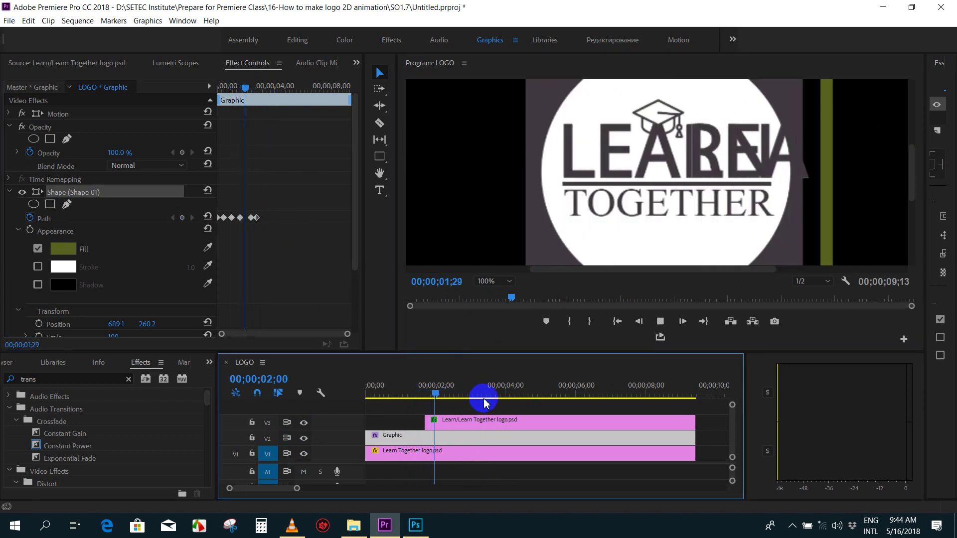
key("space")
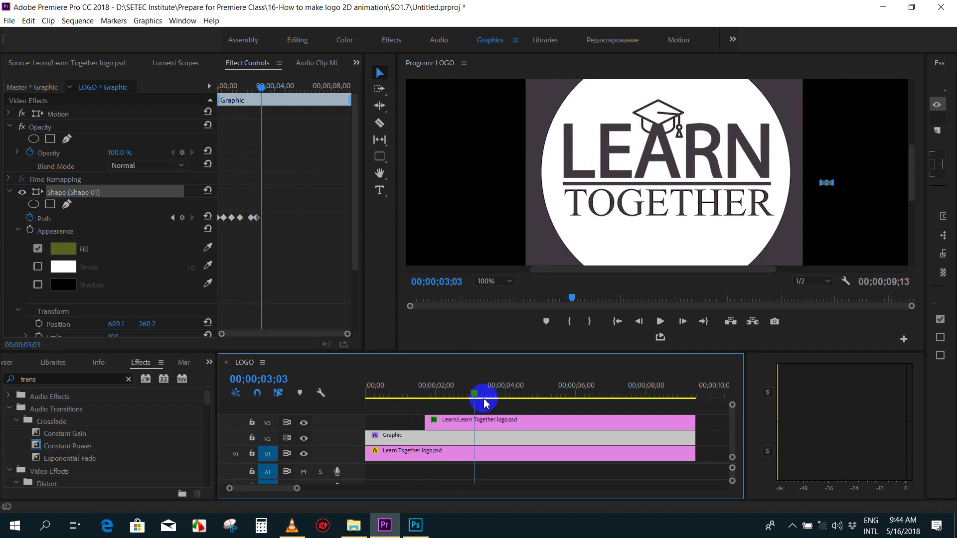
left_click_drag(469, 397, 460, 402)
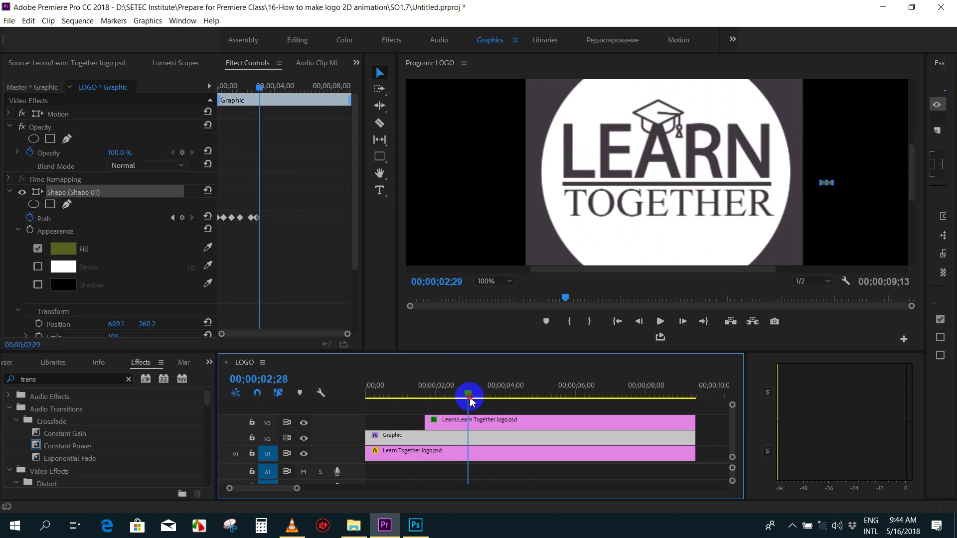
- At 03;09, stretch the small green shape left into a long bar
left_click_drag(460, 402, 481, 398)
left_click(269, 227)
left_click(848, 197)
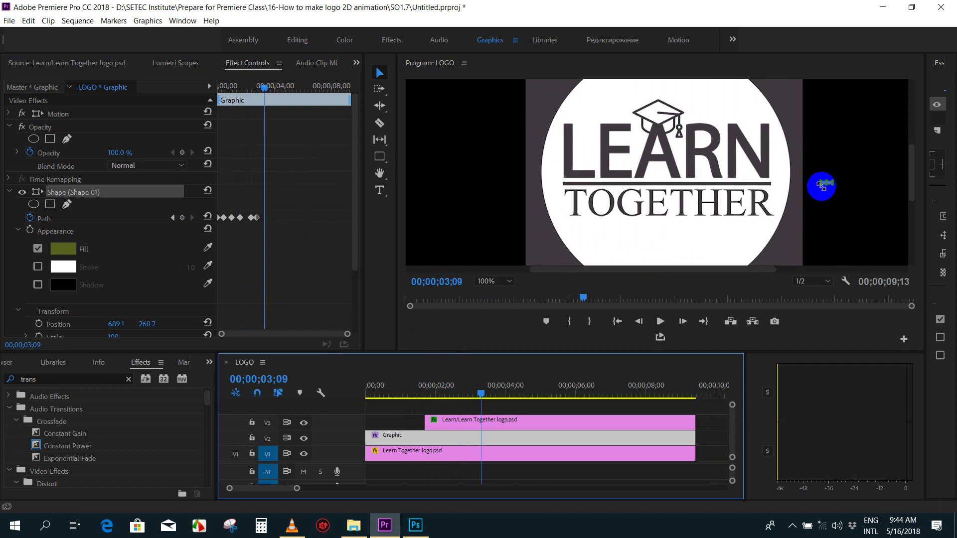
left_click_drag(822, 186, 565, 187)
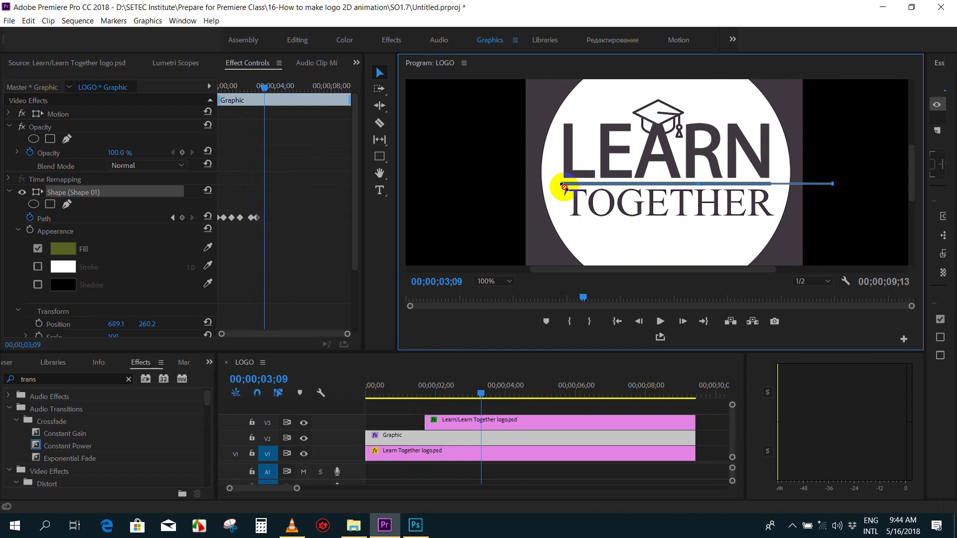
left_click(816, 186)
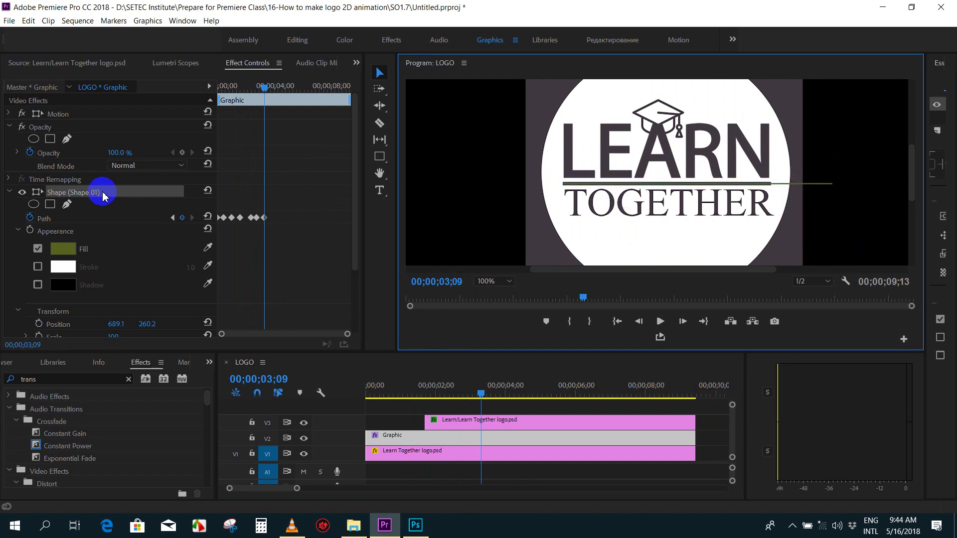
- At 150% preview zoom, flatten the bar's path into a thin line under LEARN
left_click(82, 218)
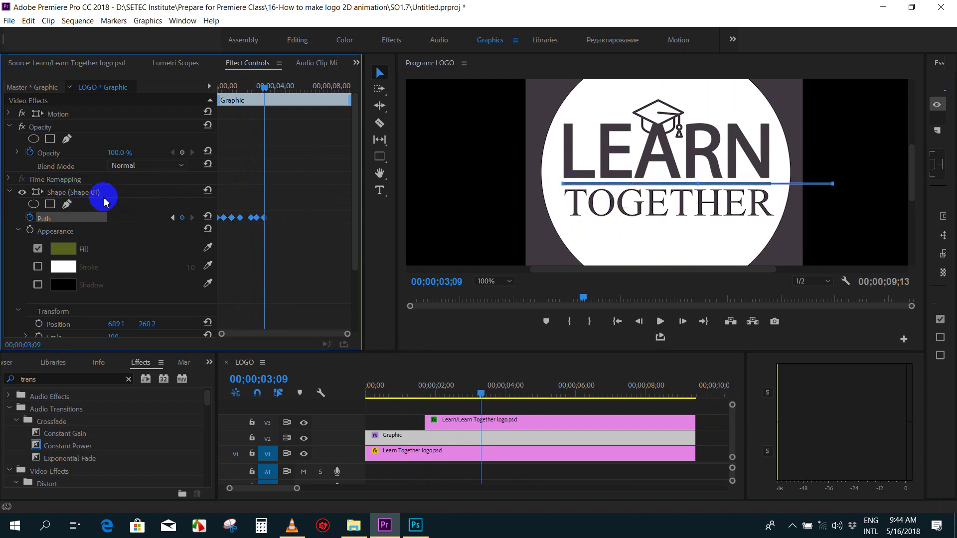
left_click(690, 154)
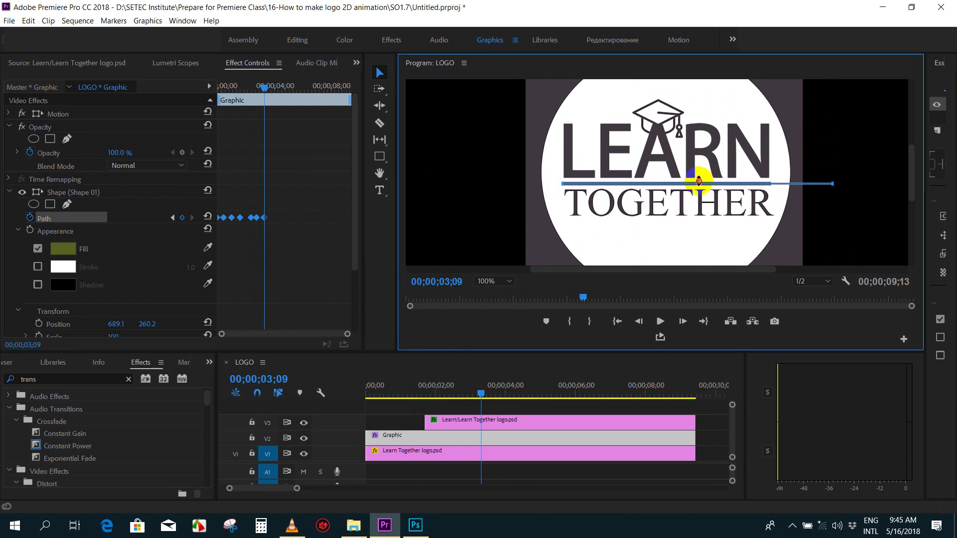
left_click_drag(702, 178, 699, 177)
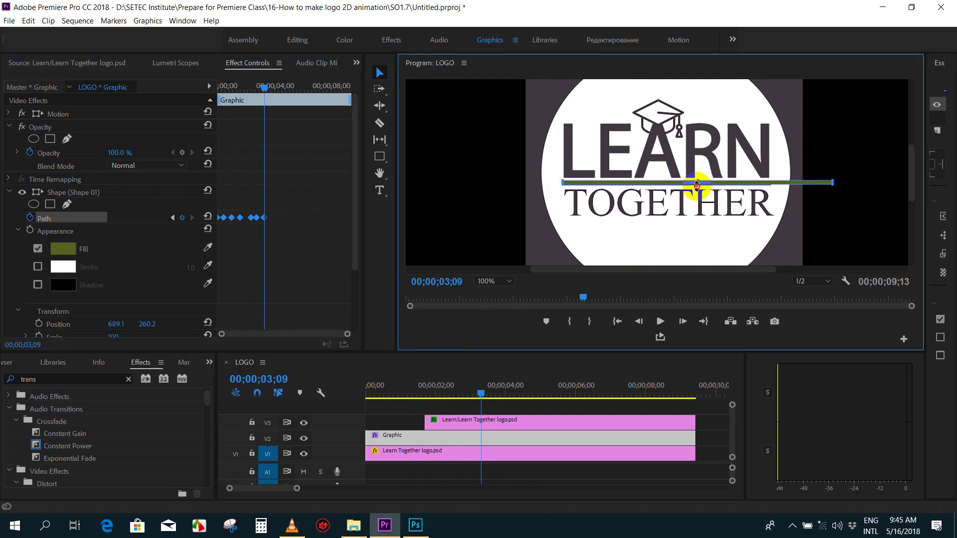
left_click_drag(697, 186, 699, 187)
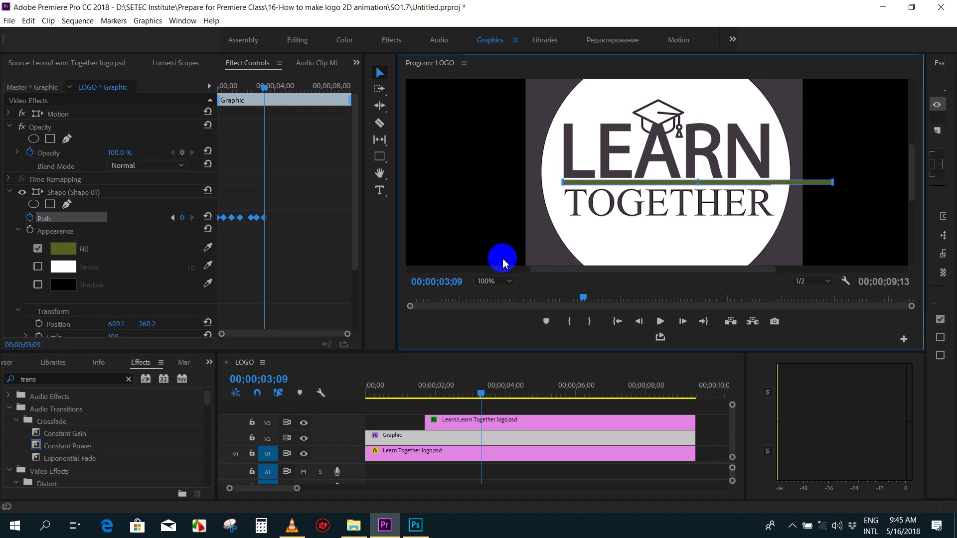
left_click(499, 281)
left_click(500, 369)
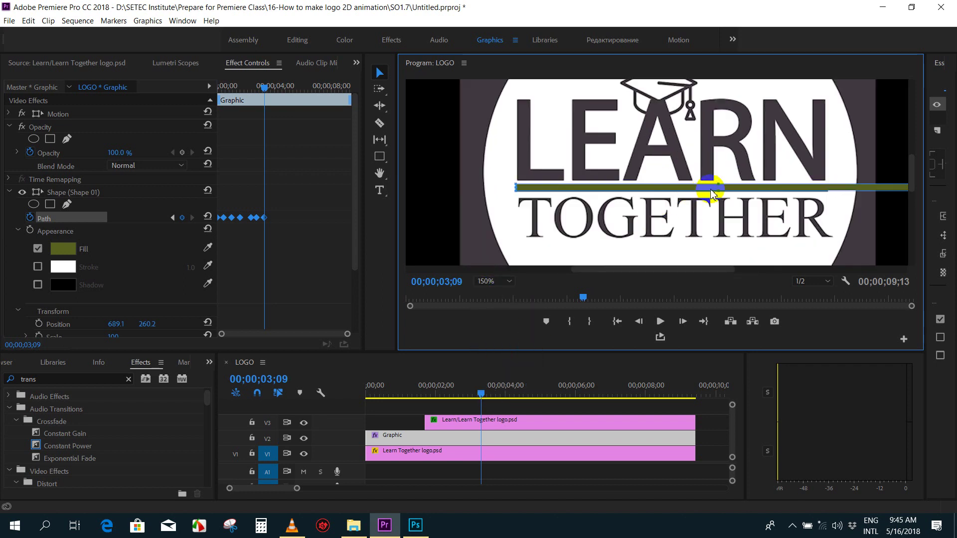
left_click_drag(719, 189, 719, 190)
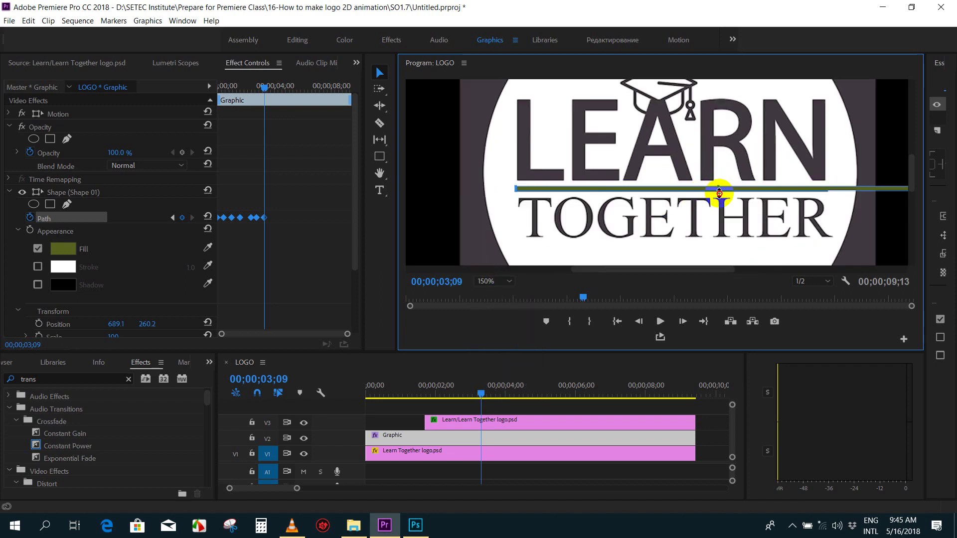
- Shorten the line by dragging its right-end point back to end under the N
left_click(909, 192)
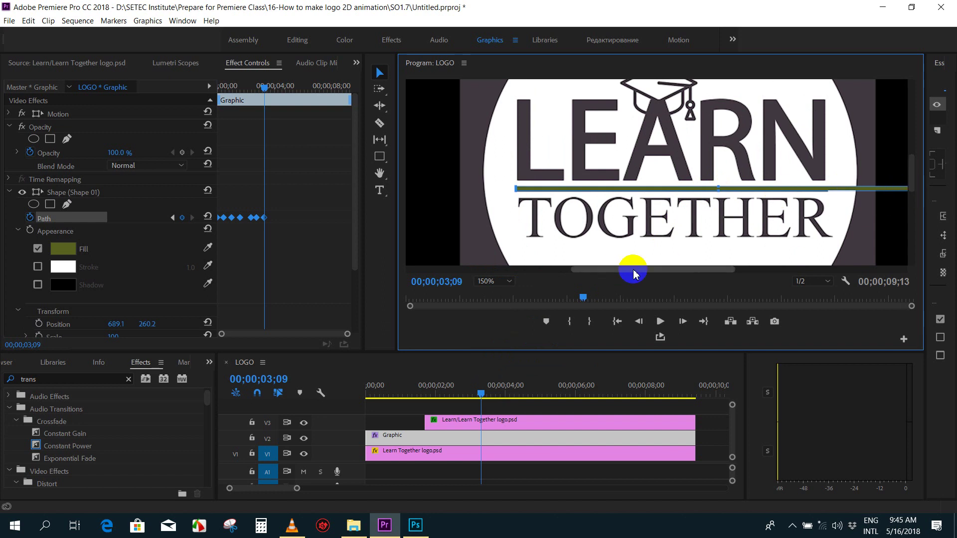
left_click_drag(633, 271, 690, 271)
left_click(775, 188)
left_click_drag(775, 189, 678, 187)
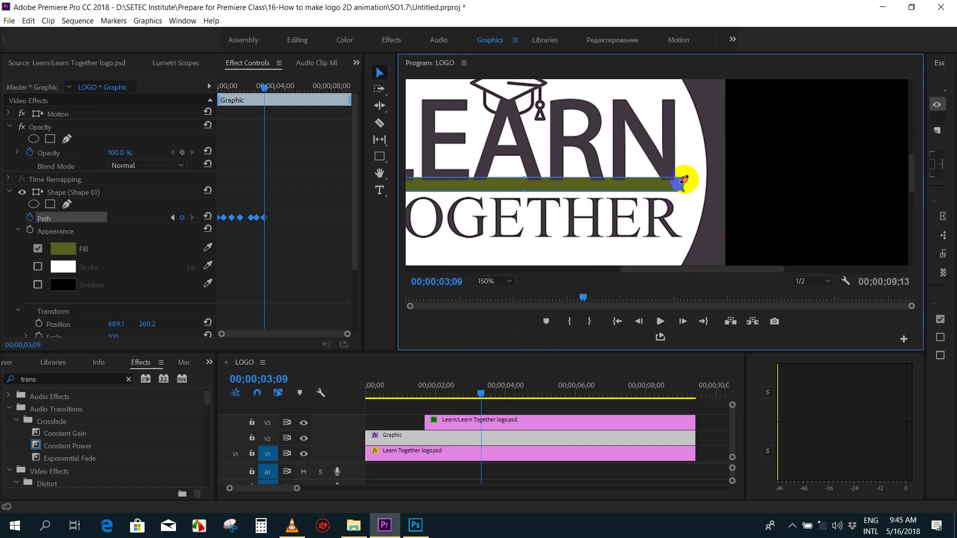
left_click(517, 205)
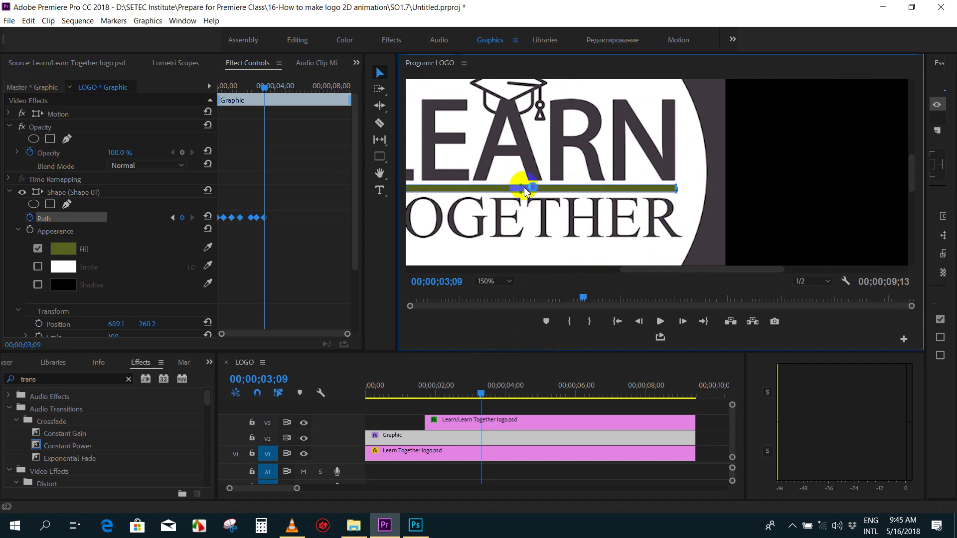
left_click(677, 187)
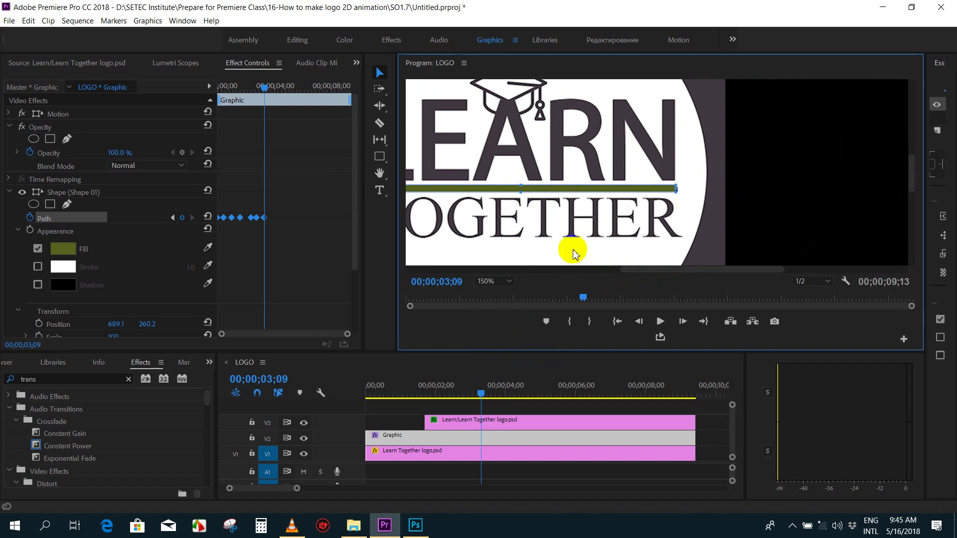
mouse_move(648, 270)
left_mouse_down()
mouse_move(557, 269)
mouse_move(596, 270)
left_mouse_up()
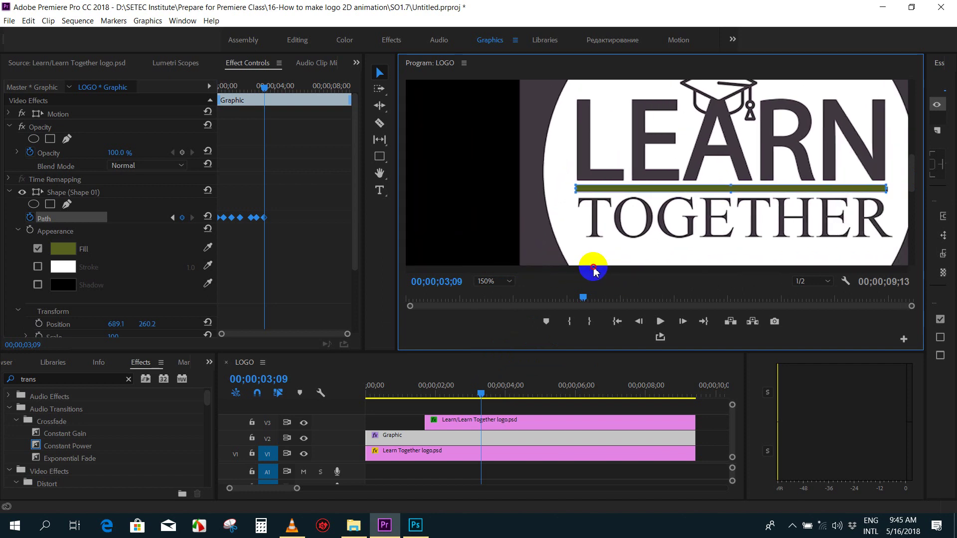
- Set the Program monitor zoom back to 75% and deselect the graphic clip
left_click(492, 282)
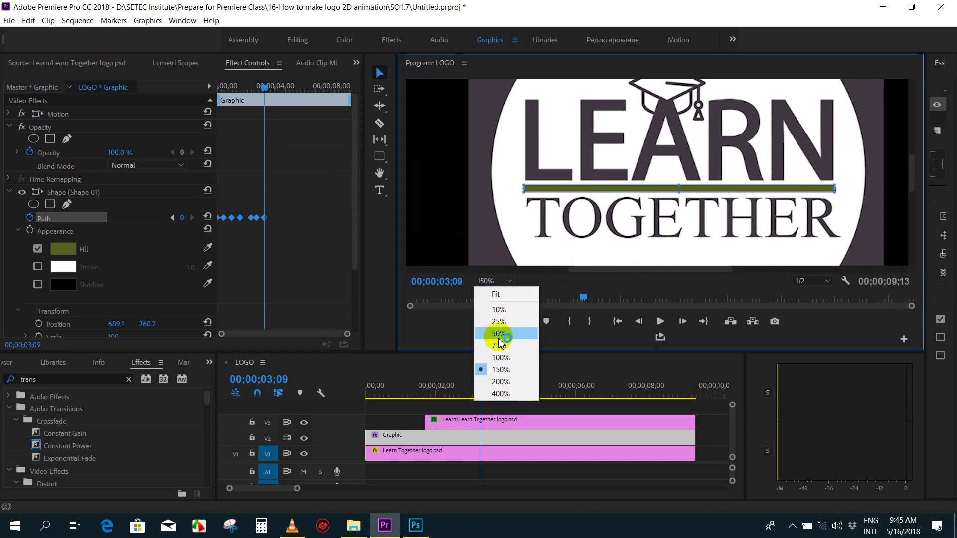
left_click(499, 334)
left_click(482, 288)
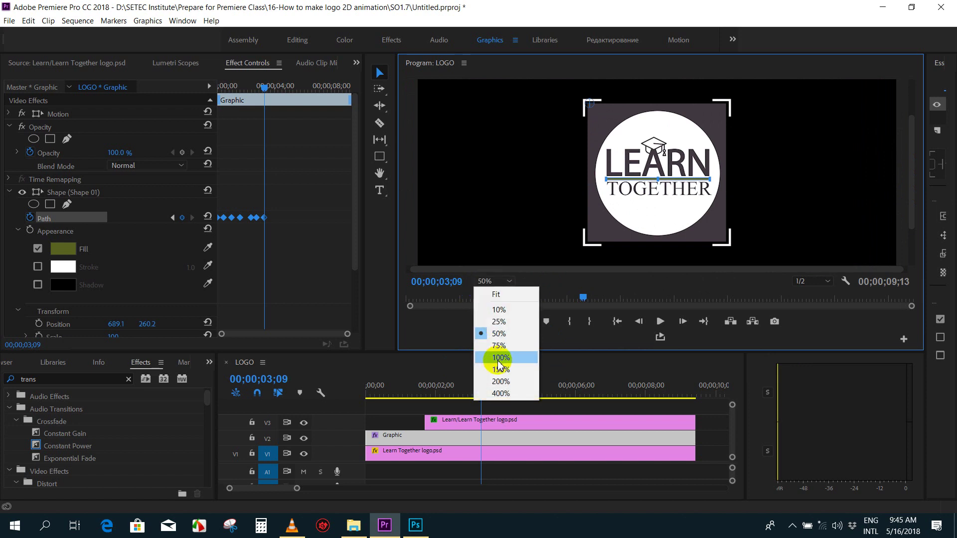
left_click(496, 346)
left_click(487, 410)
- Play and scrub the bar-to-underline transition, stopping at 03;19
key("space")
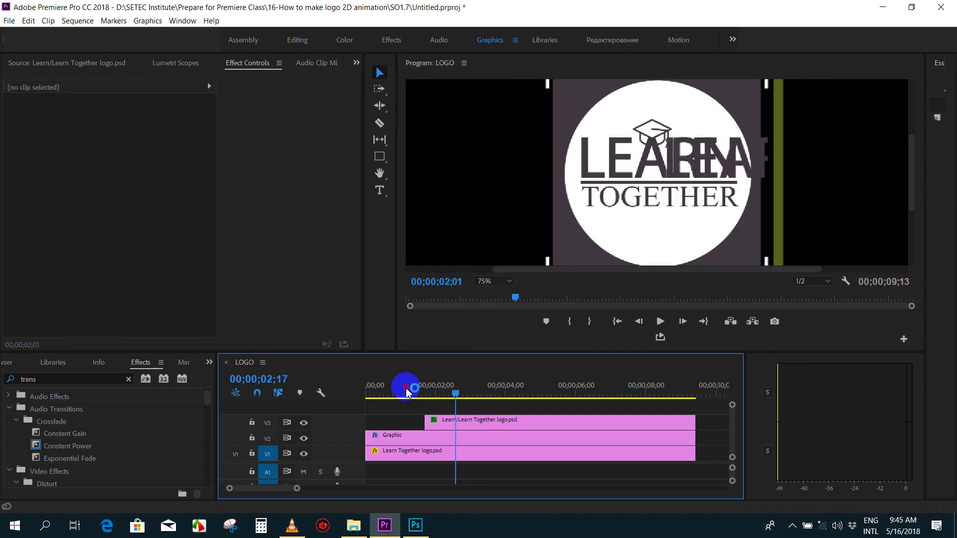
key("Home")
key("space")
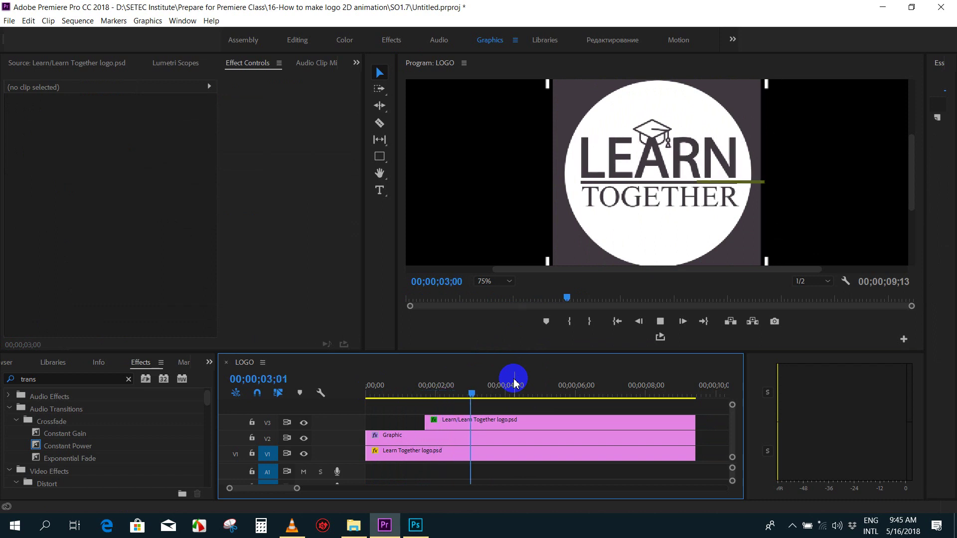
left_click_drag(514, 382, 439, 399)
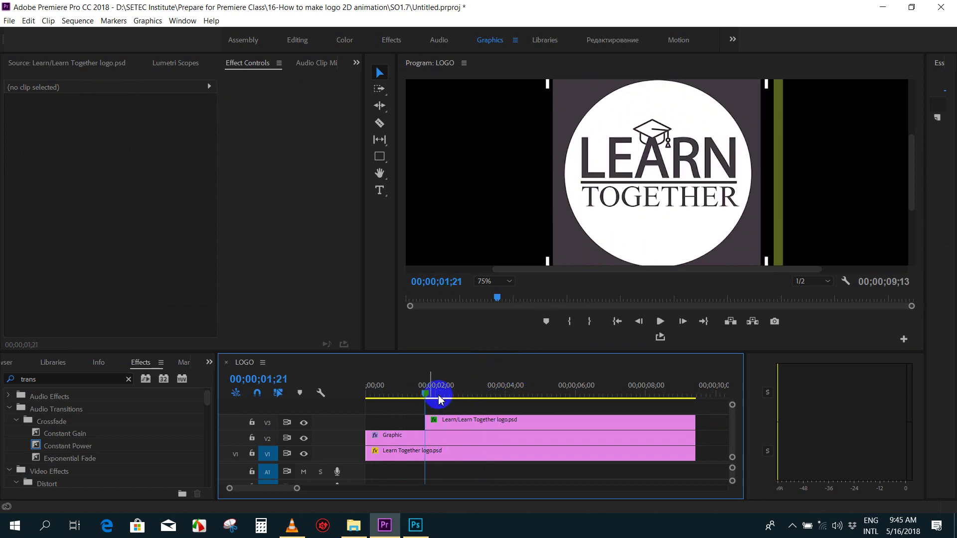
key("space")
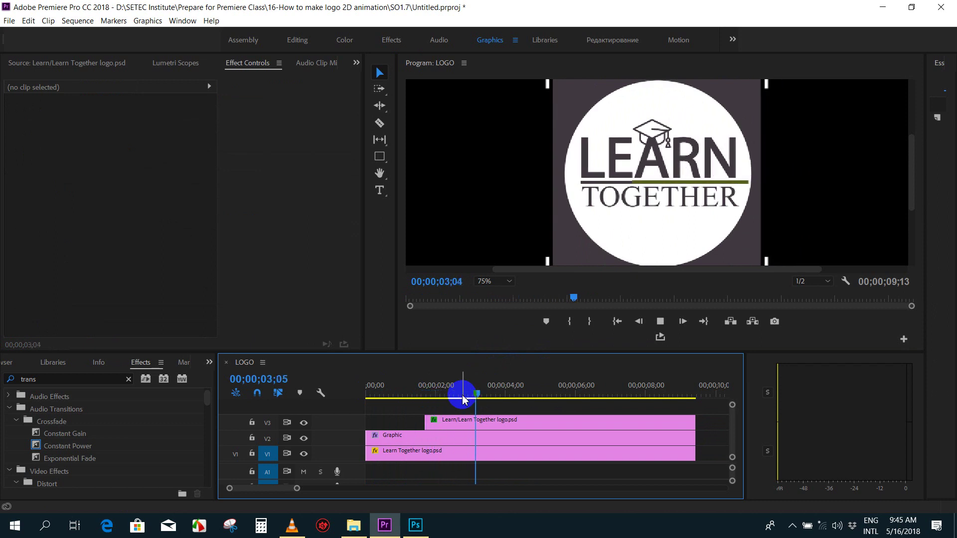
left_click(503, 405)
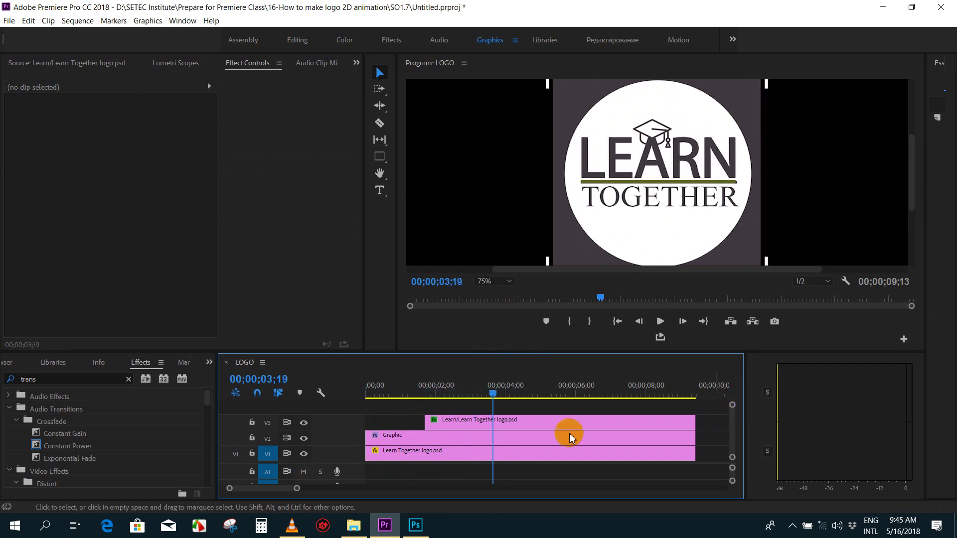
- Turn off V1's track output and scrub from the start to check LEARN and the underline
left_click(304, 454)
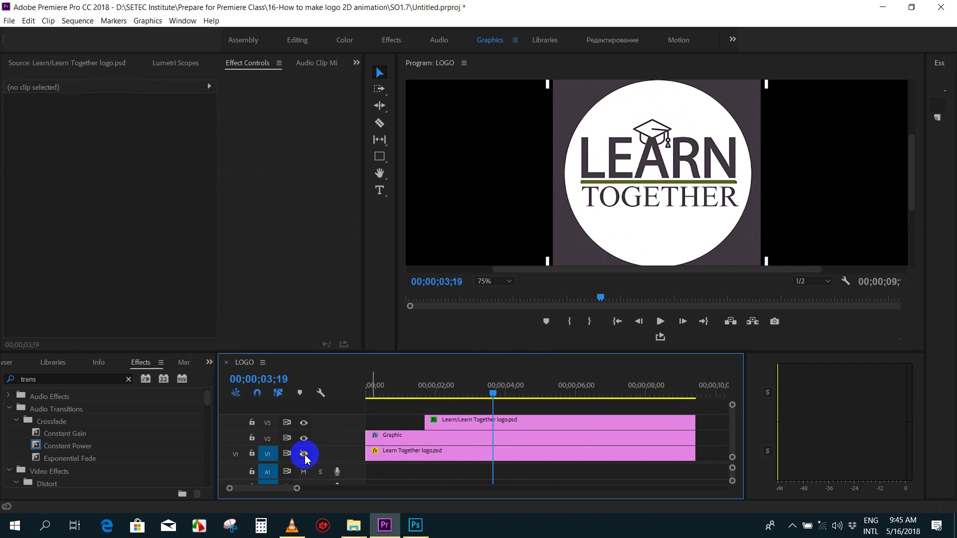
key("Home")
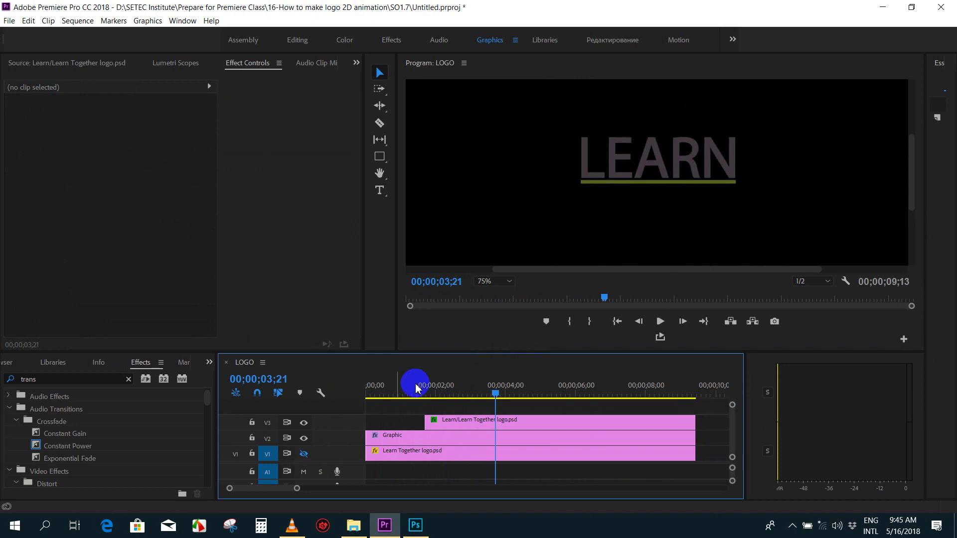
mouse_move(486, 386)
left_mouse_down()
mouse_move(468, 390)
mouse_move(502, 391)
mouse_move(465, 390)
mouse_move(492, 391)
left_mouse_up()
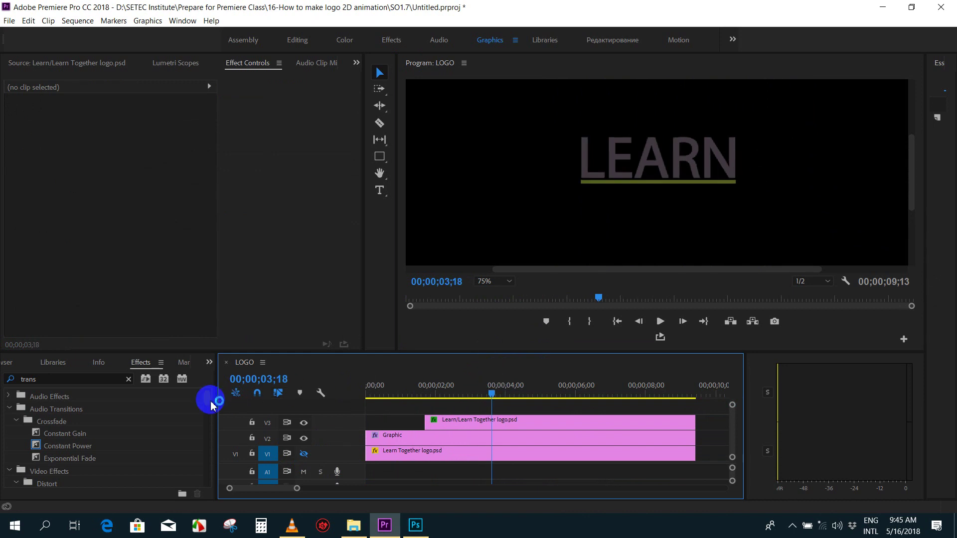
- In the Project panel, preview the Line, Mid Line, Muk cap and Together PSD layers
left_click(206, 366)
left_click(248, 317)
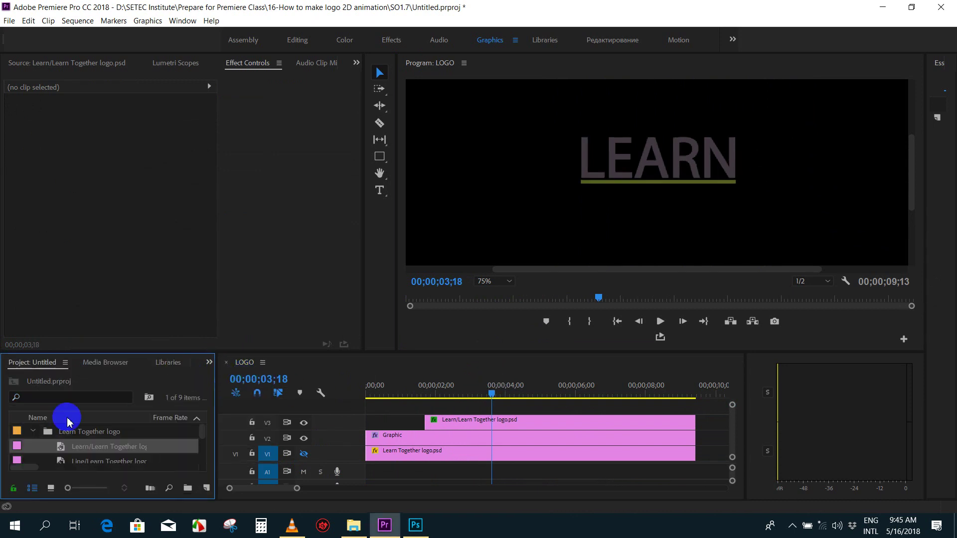
scroll(106, 455, "down", 1)
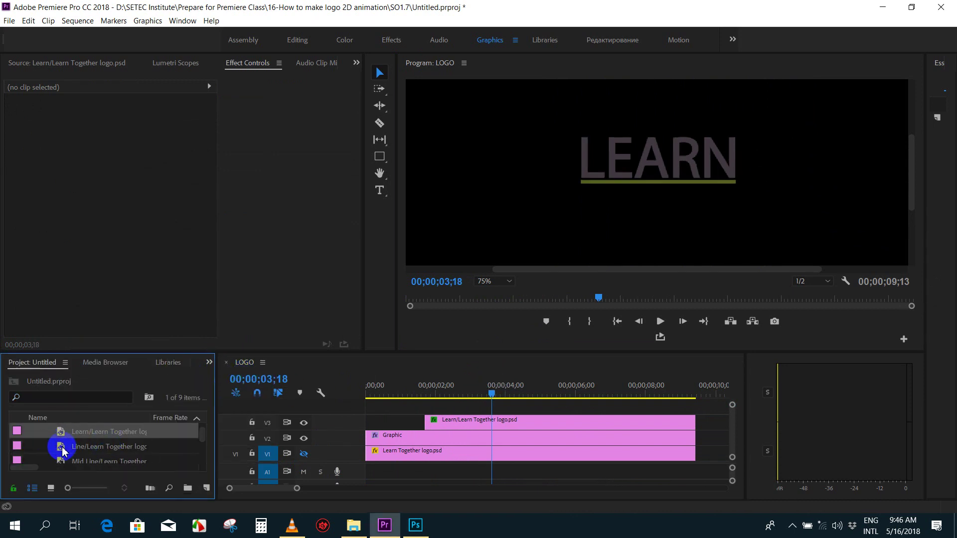
double_click(63, 451)
scroll(90, 441, "down", 2)
double_click(67, 436)
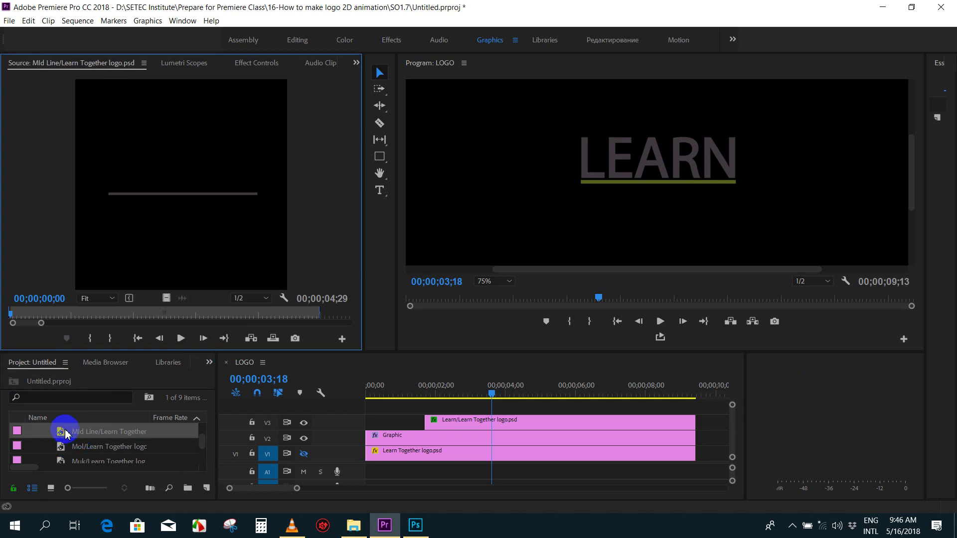
scroll(66, 439, "down", 1)
double_click(65, 446)
scroll(69, 445, "down", 1)
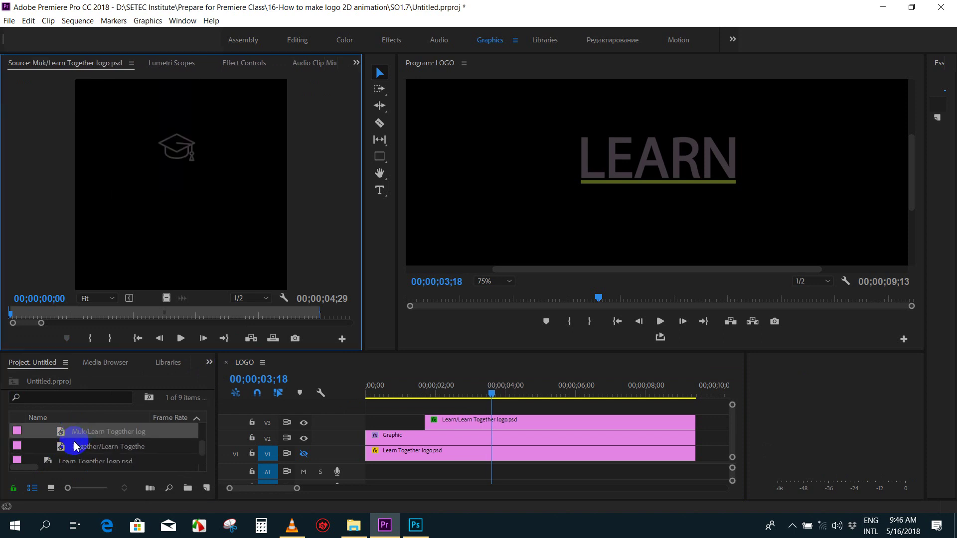
left_click(66, 449)
double_click(64, 449)
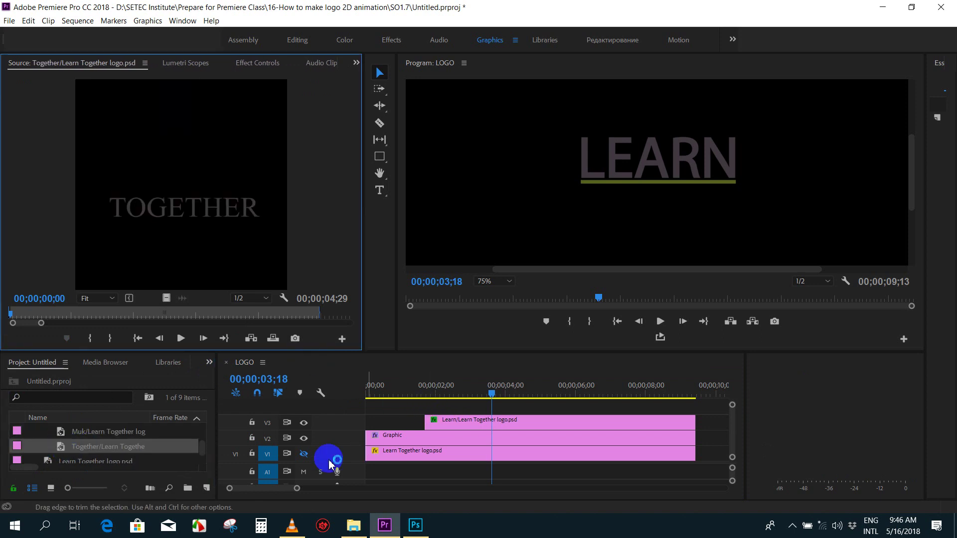
- Re-enable V1 output and place the Together layer on new track V4, ending at 9;13
left_click(304, 454)
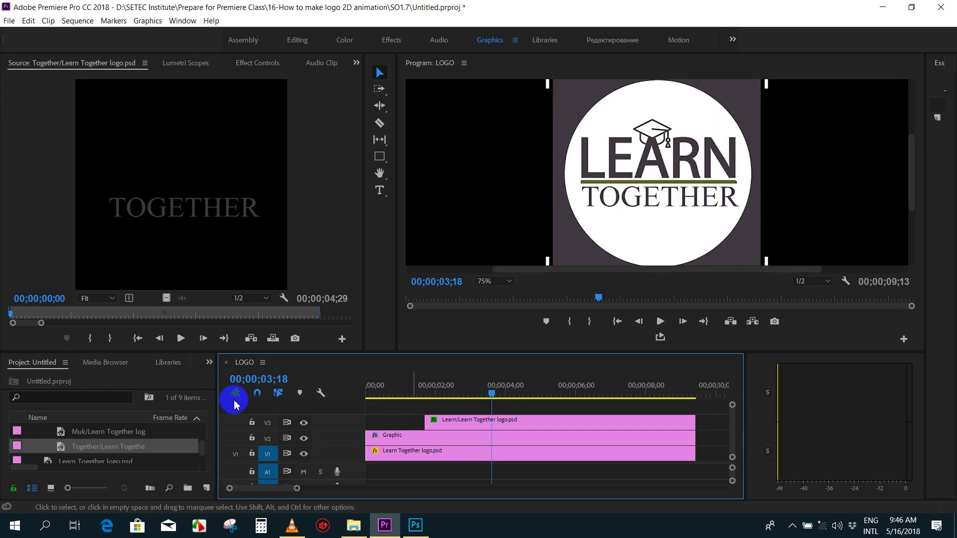
left_click_drag(60, 452, 497, 392)
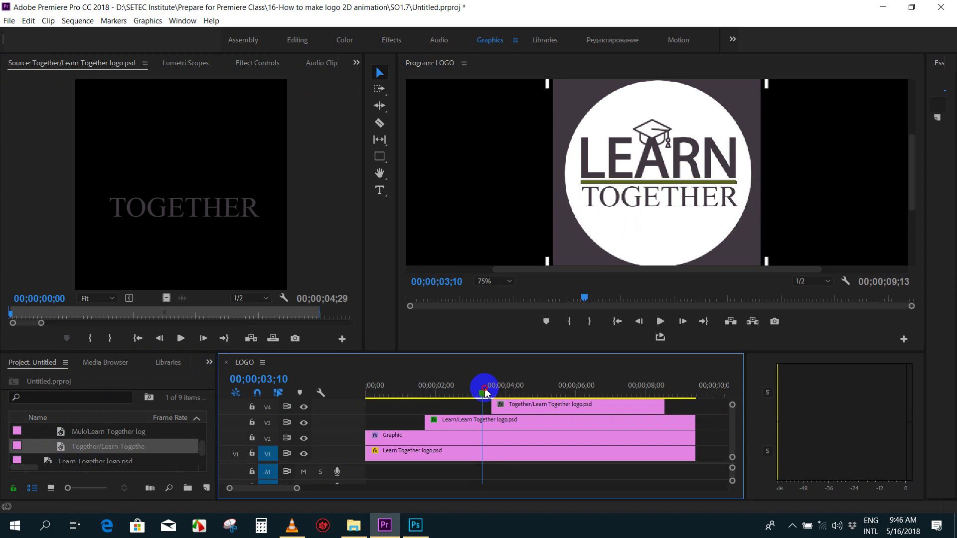
left_click_drag(676, 406, 696, 406)
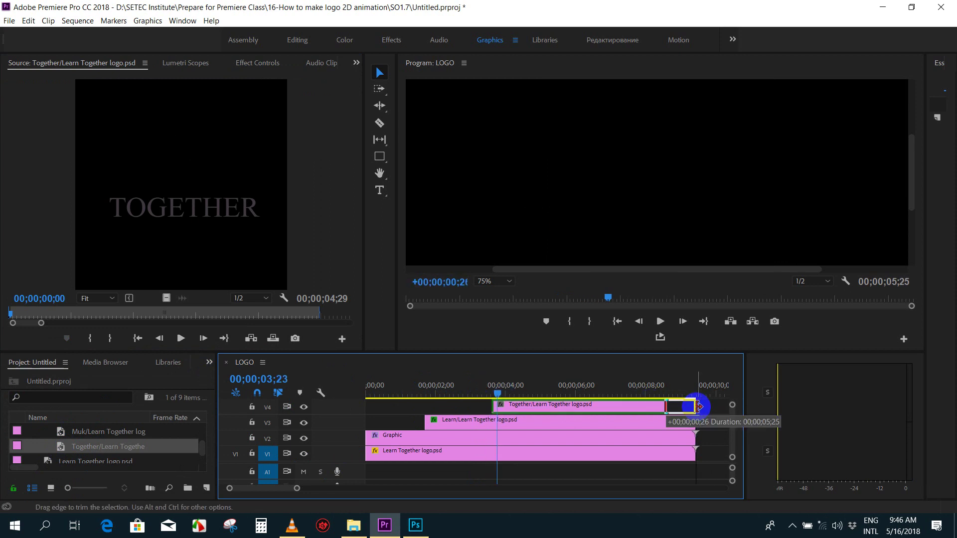
mouse_move(500, 392)
left_mouse_down()
mouse_move(478, 393)
mouse_move(498, 393)
left_mouse_up()
left_click(516, 410)
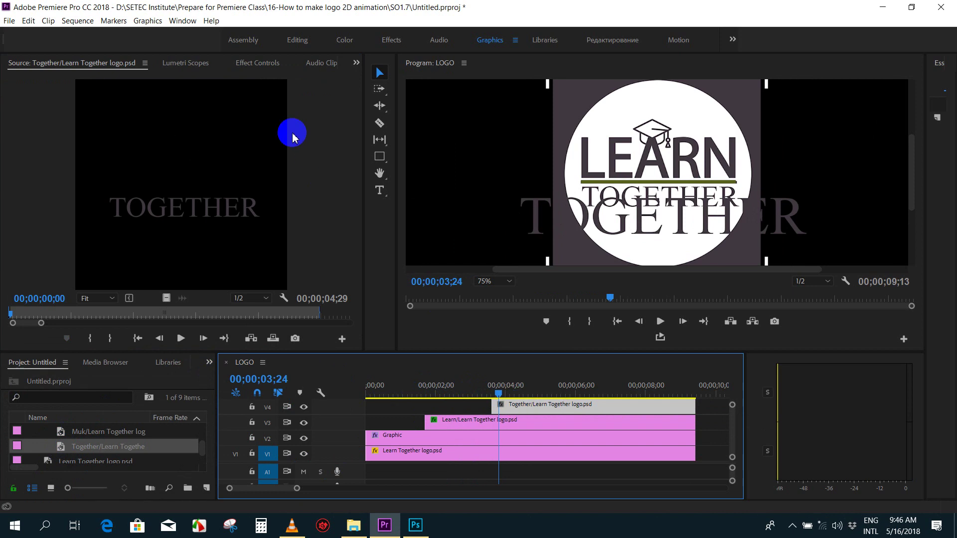
- Set the Together clip's Motion Scale to 55 in Effect Controls
left_click(257, 64)
left_click(18, 117)
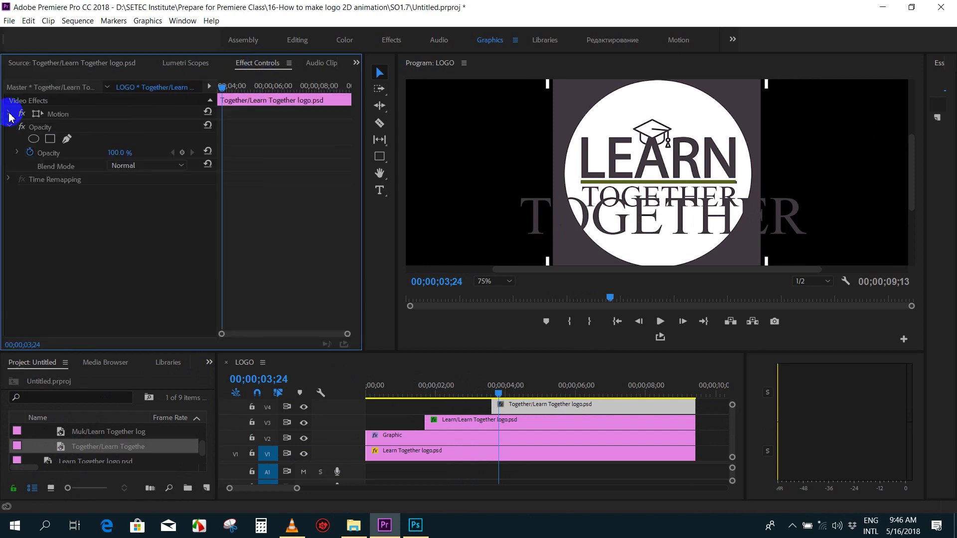
left_click(9, 114)
left_click_drag(119, 142, 90, 144)
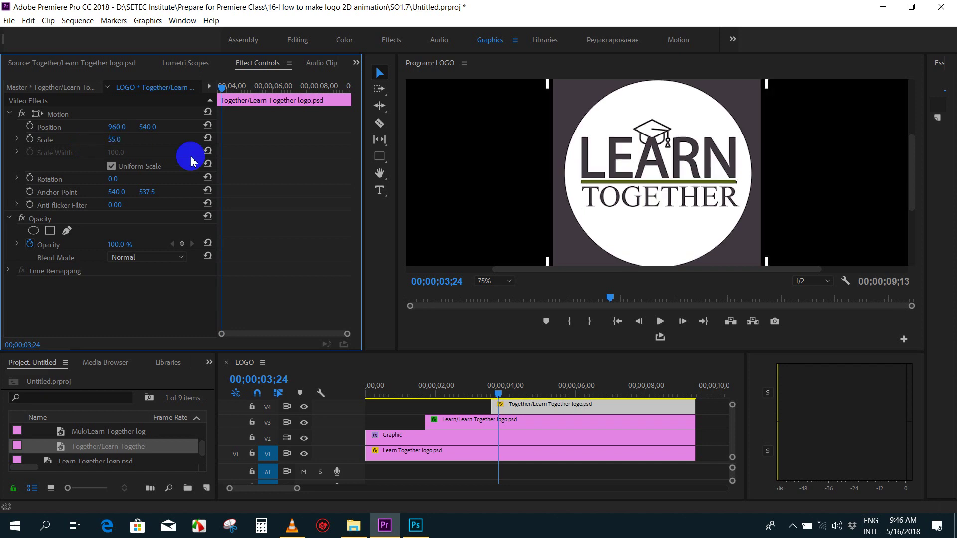
left_click(548, 327)
- Trim the Together clip to start at 03;10, undo a trial position change, and fit the sequence in view
left_click_drag(496, 390, 474, 394)
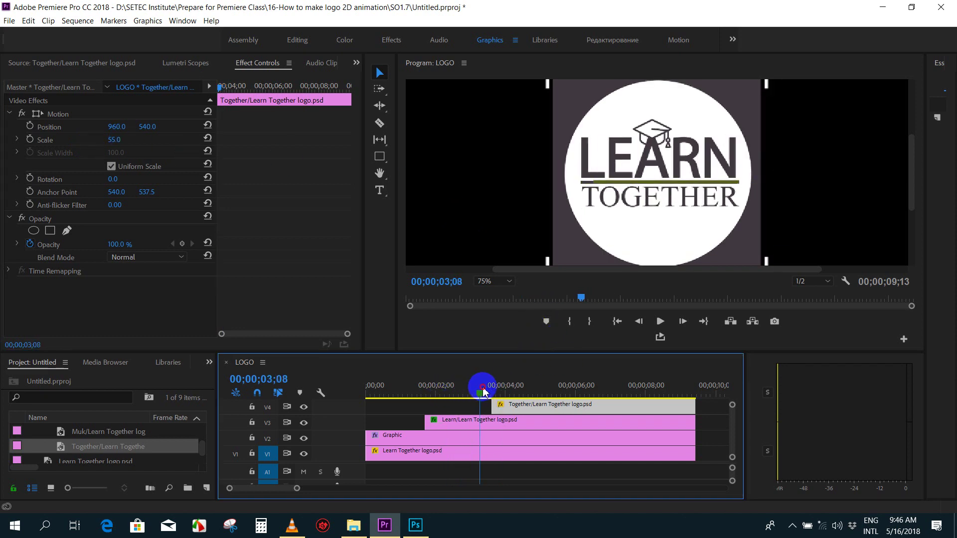
left_click_drag(488, 390, 486, 394)
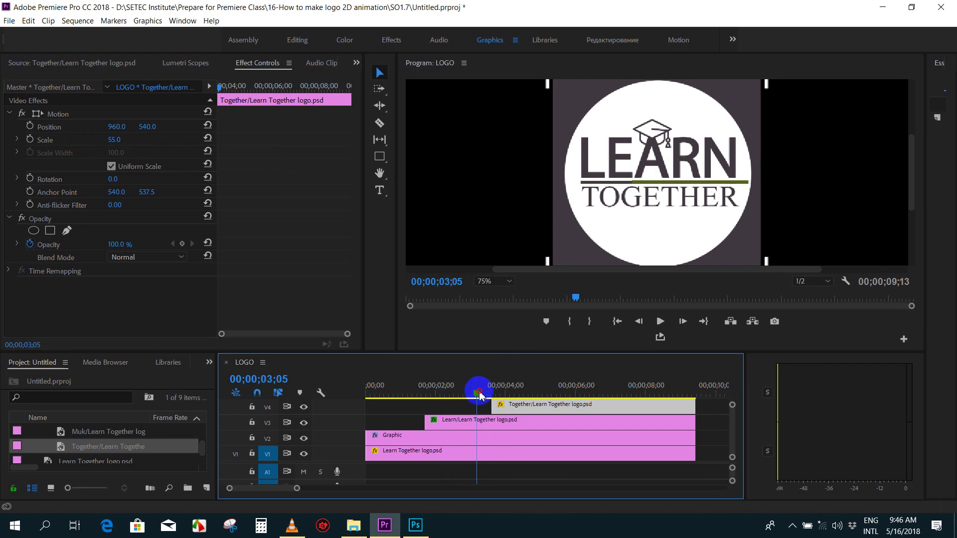
left_click_drag(490, 410, 482, 410)
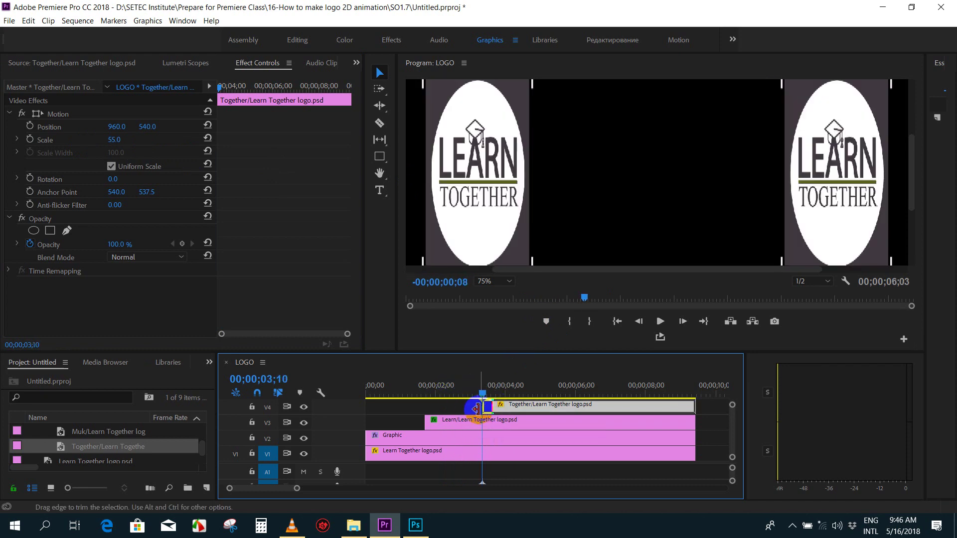
scroll(586, 389, "up", 2)
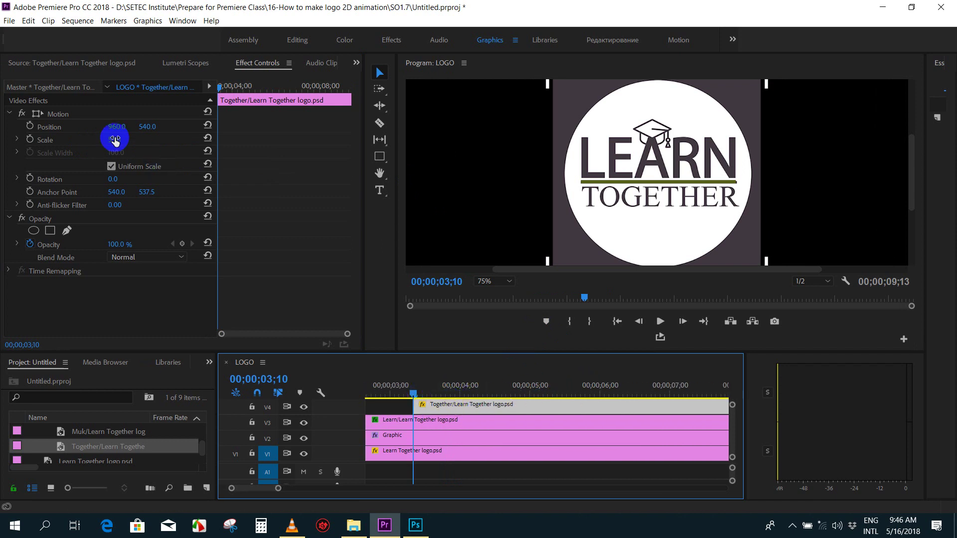
mouse_move(118, 138)
left_mouse_down()
mouse_move(148, 146)
mouse_move(145, 128)
left_mouse_up()
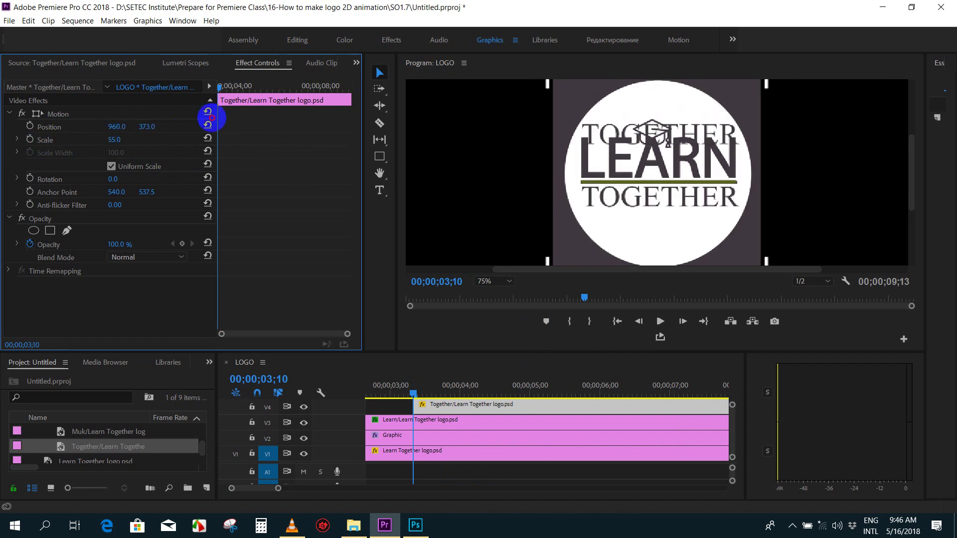
key("ctrl+z")
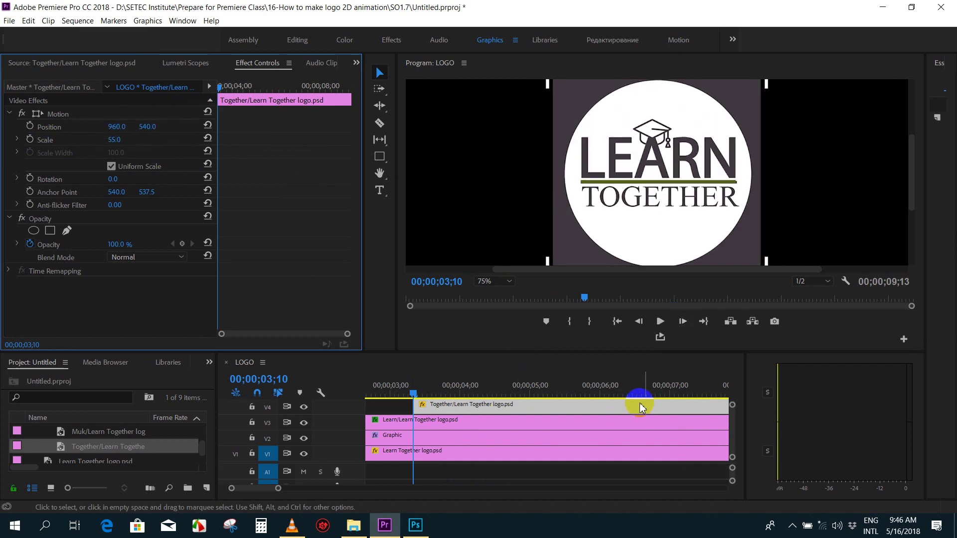
left_click(648, 406)
key("backslash")
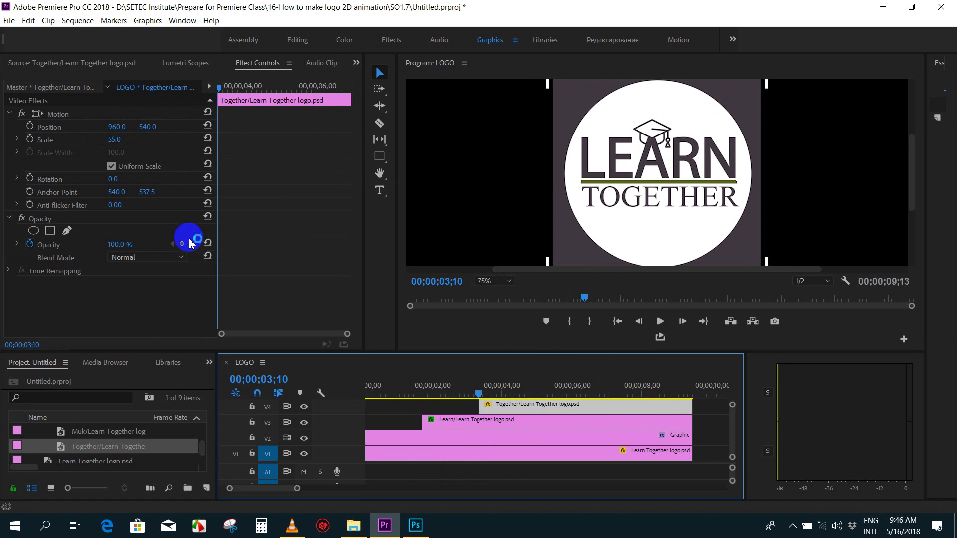
- Add a 4-point polygon opacity mask and drag its corners into a trapezoid below the bar
left_click(48, 220)
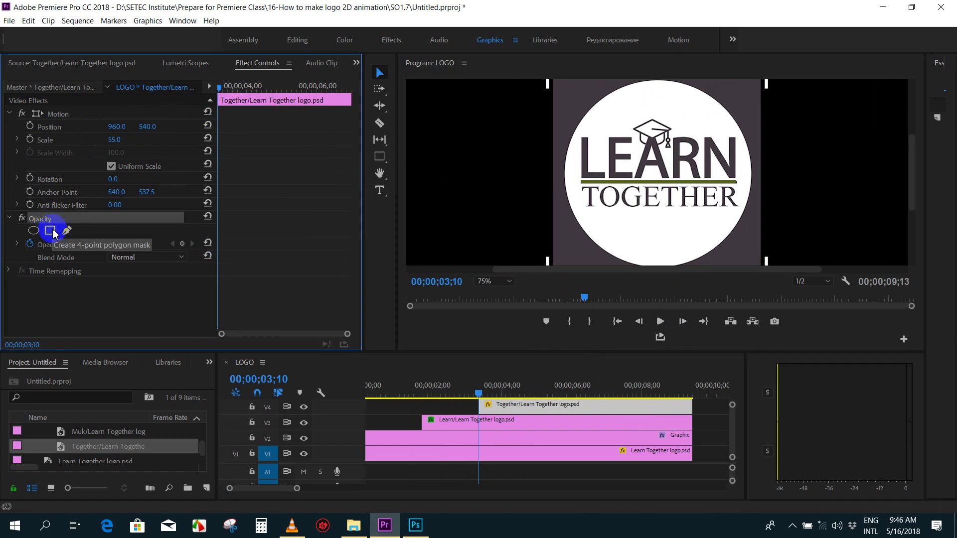
left_click(53, 232)
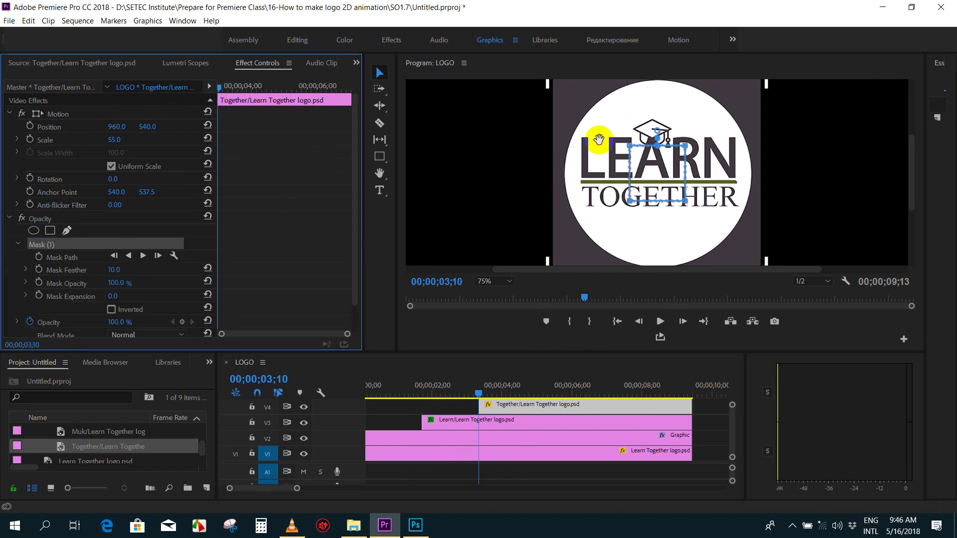
left_click_drag(630, 147, 581, 185)
left_click_drag(685, 148, 742, 183)
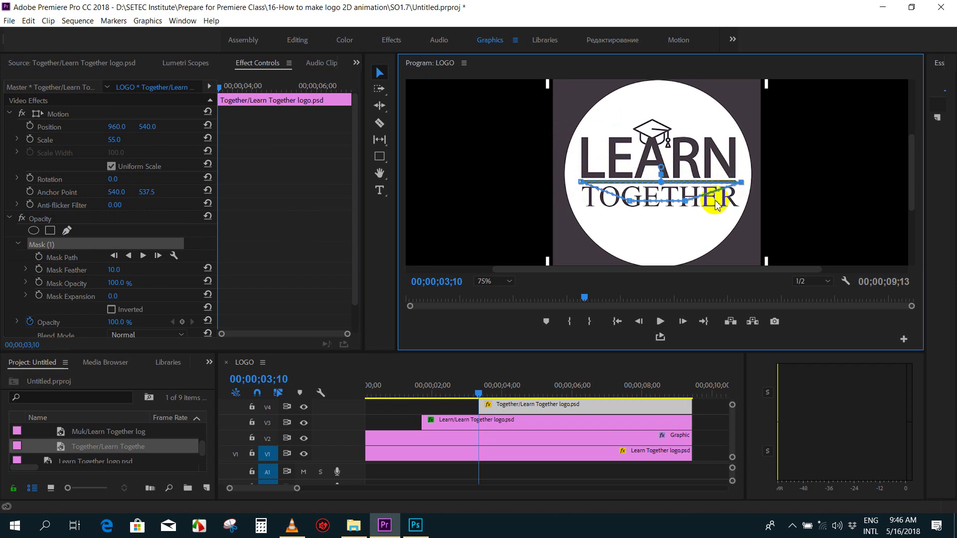
left_click_drag(686, 204, 750, 256)
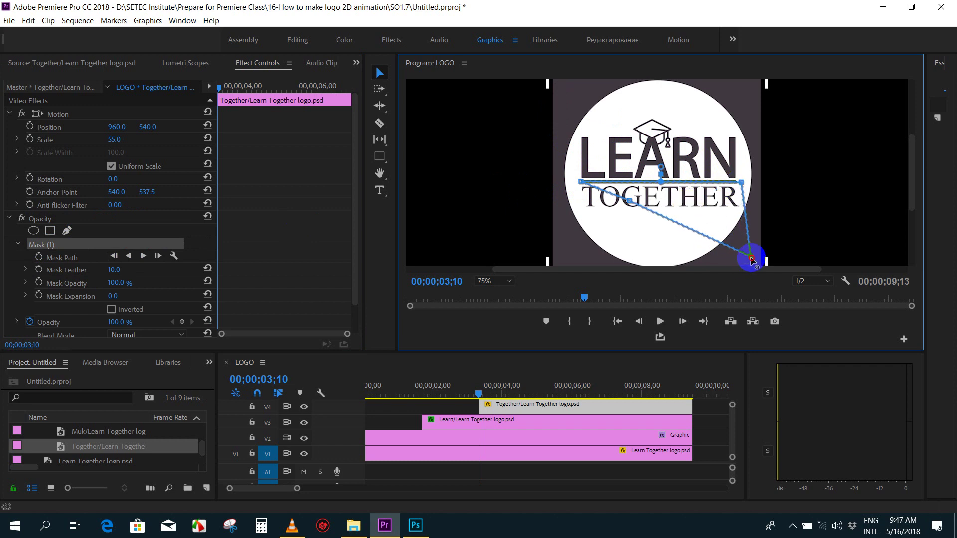
left_click_drag(592, 226, 564, 259)
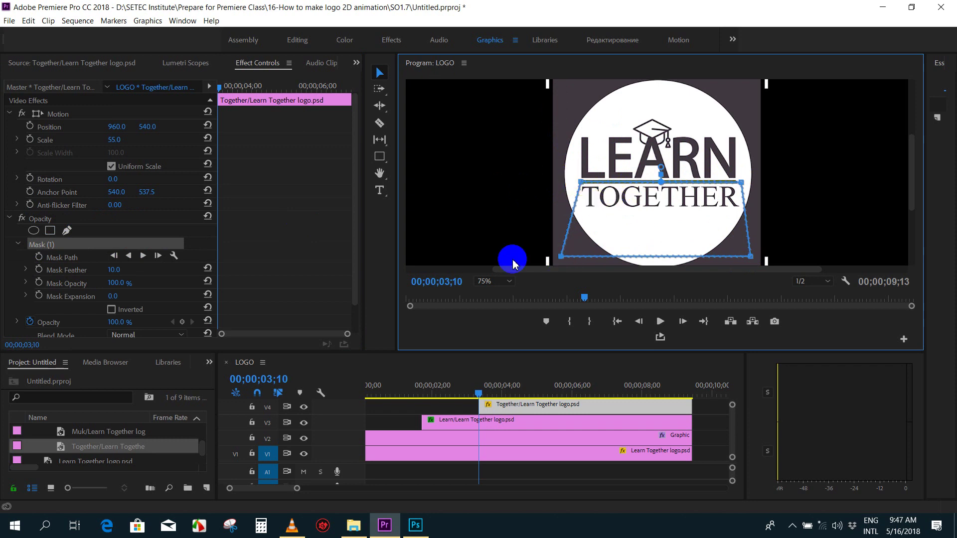
- Cycle the Program monitor zoom through Fit, 75% and 25%, settling on 50%
left_click(498, 281)
left_click(501, 296)
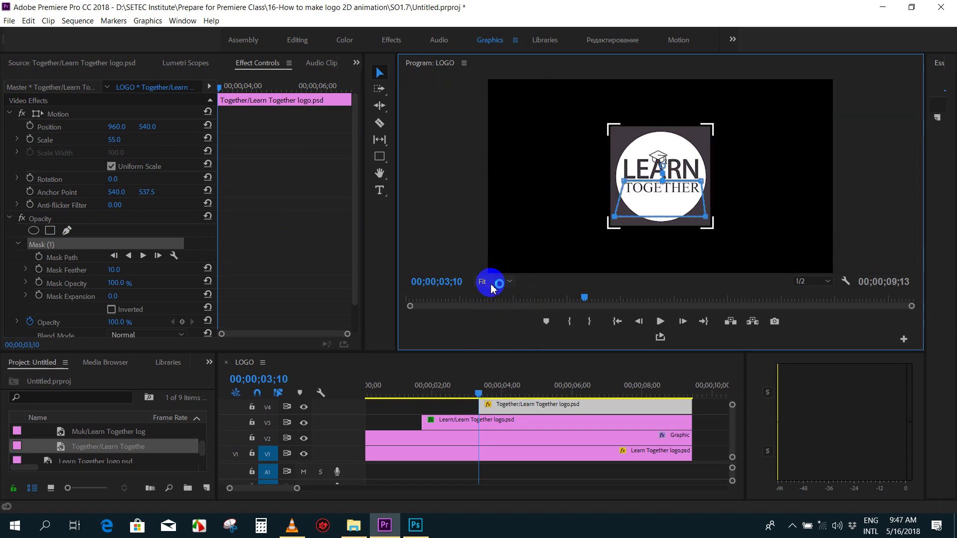
left_click(493, 282)
left_click(511, 347)
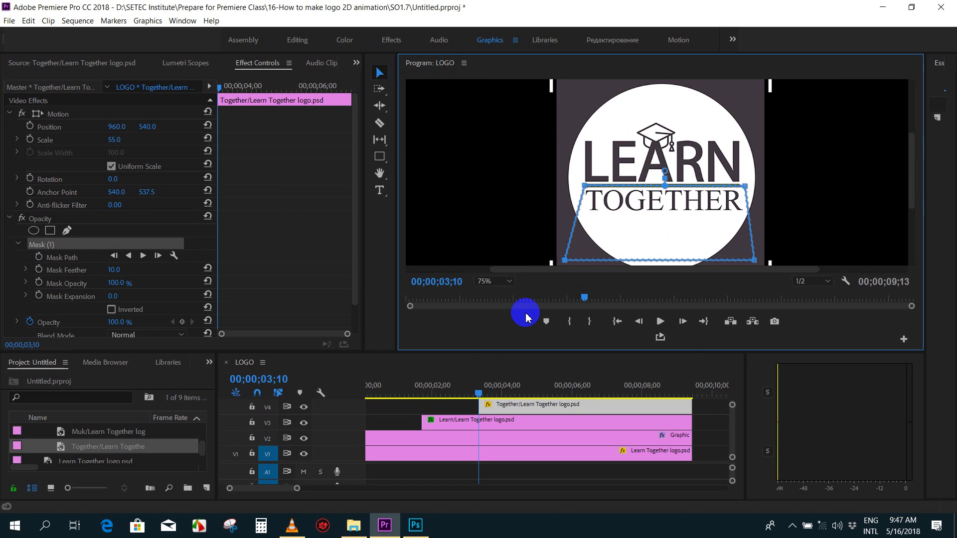
left_click(492, 281)
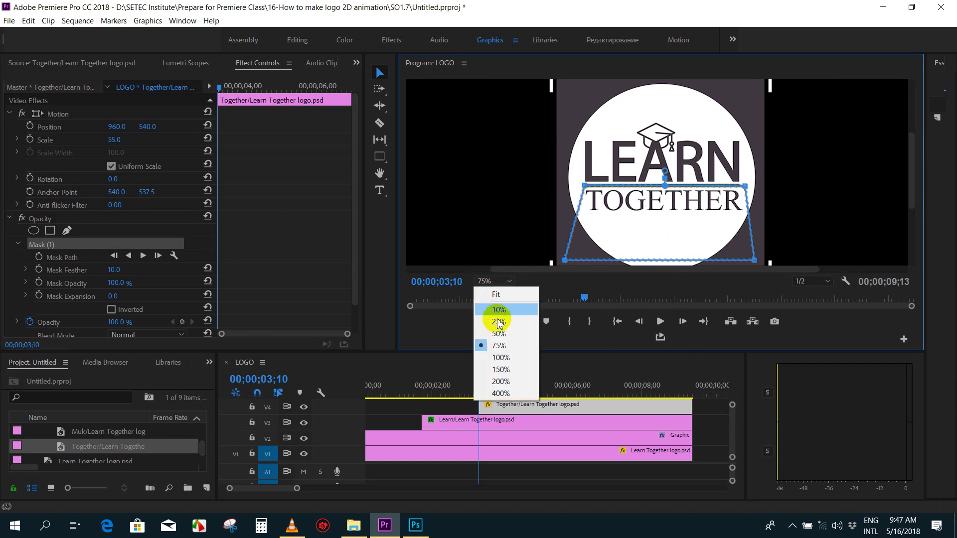
left_click(499, 322)
left_click(492, 281)
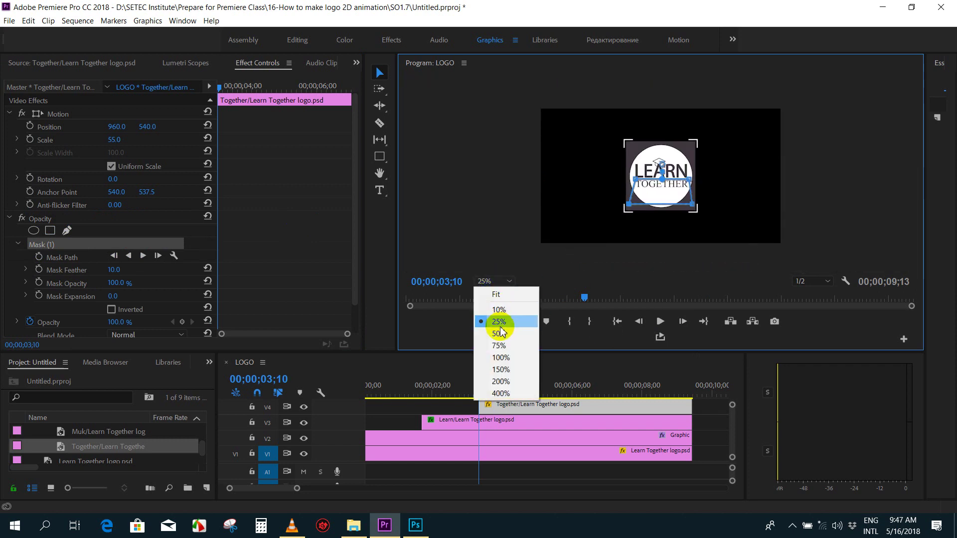
left_click(500, 333)
left_click(487, 407)
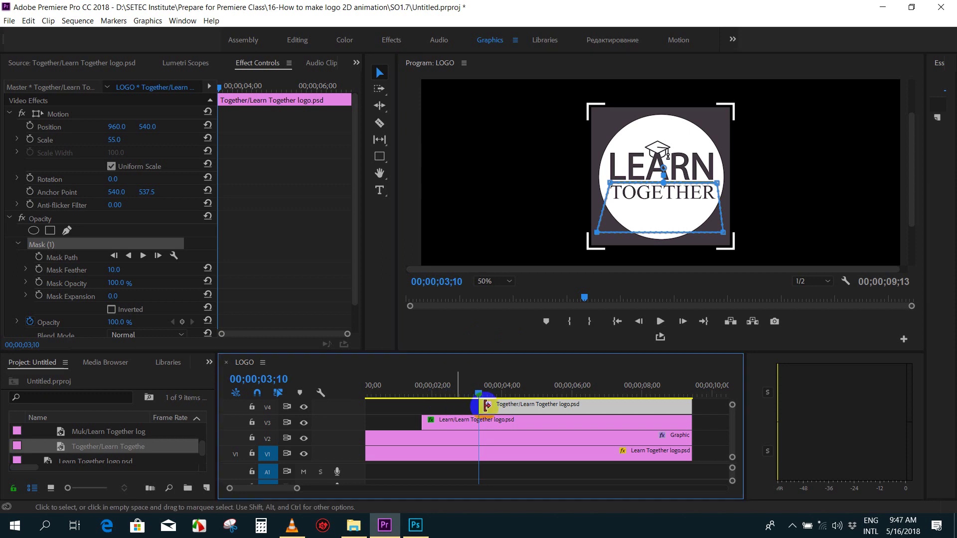
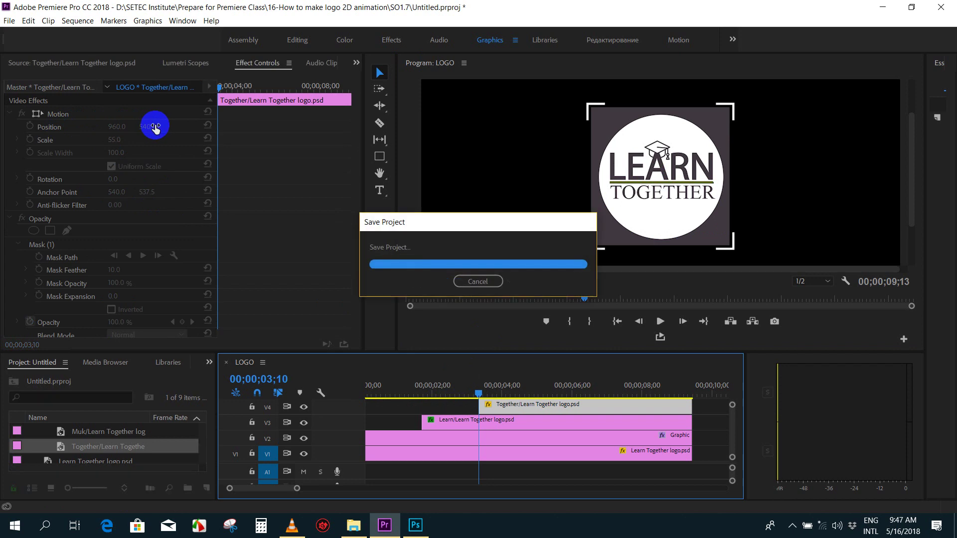
- Search the Effects panel for 'trans' and apply Distort > Transform to the V4 Together logo clip
mouse_move(162, 127)
left_mouse_down()
mouse_move(123, 130)
mouse_move(155, 126)
left_mouse_up()
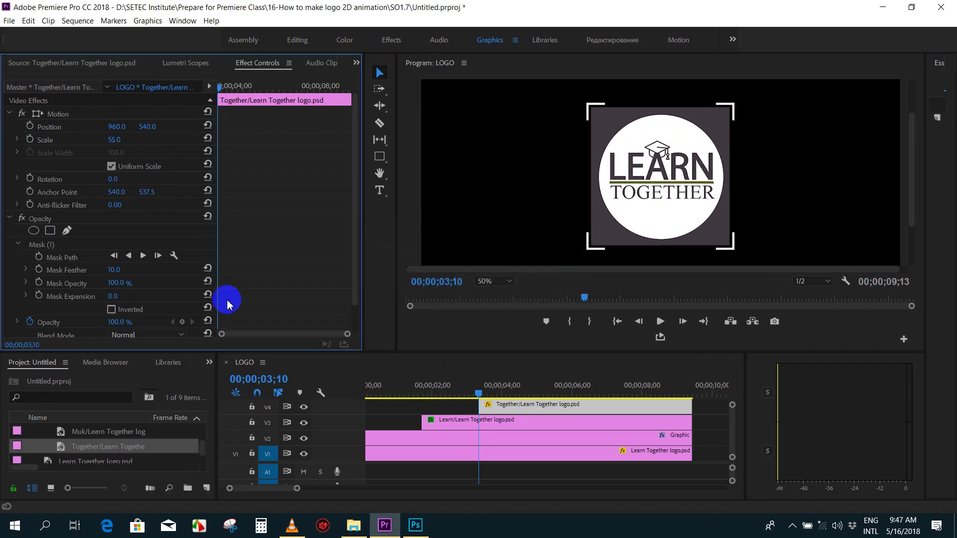
left_click(208, 364)
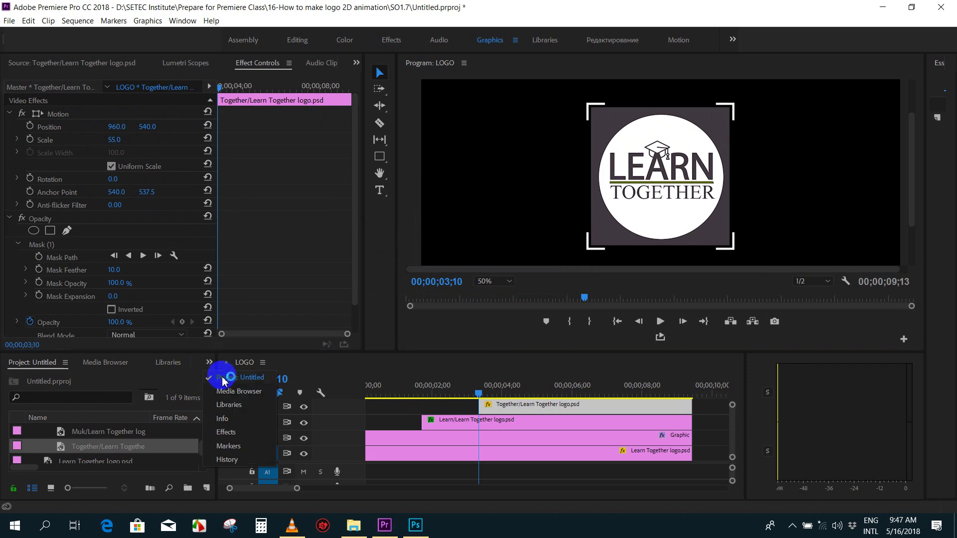
left_click(227, 432)
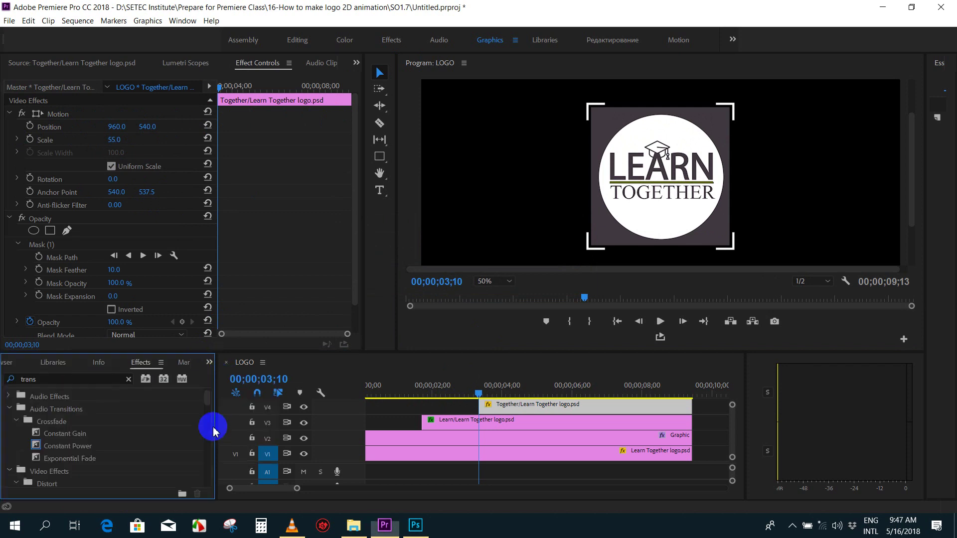
left_click(62, 380)
scroll(45, 446, "down", 3)
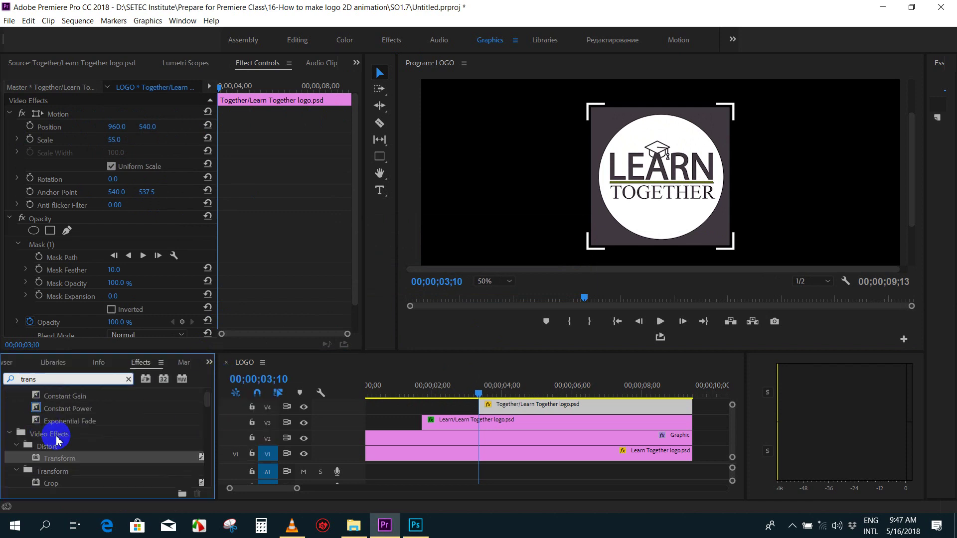
mouse_move(50, 446)
left_mouse_down()
mouse_move(479, 398)
mouse_move(520, 405)
left_mouse_up()
- Drop Transform on the logo clip, enable Position animation, and add a keyframe near 3;10
left_click(357, 145)
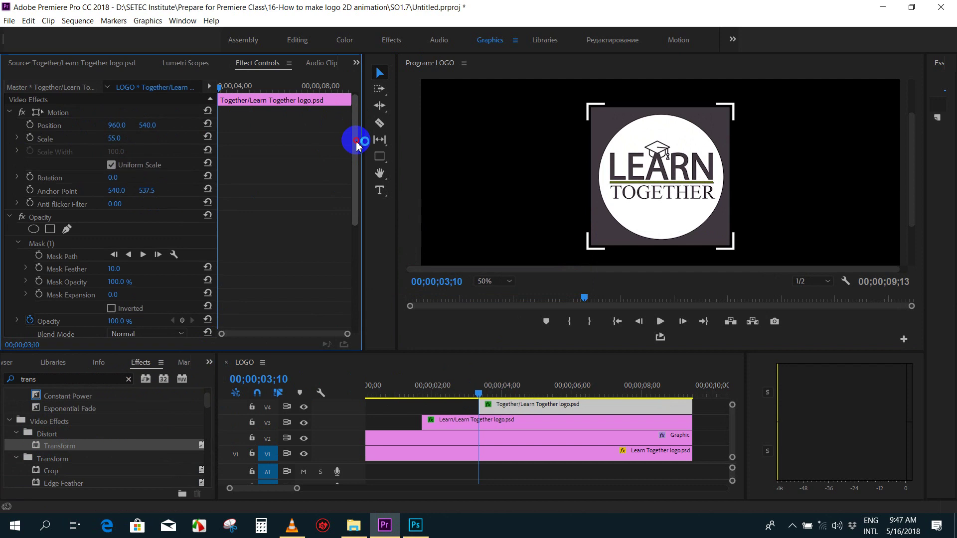
left_click_drag(357, 144, 348, 250)
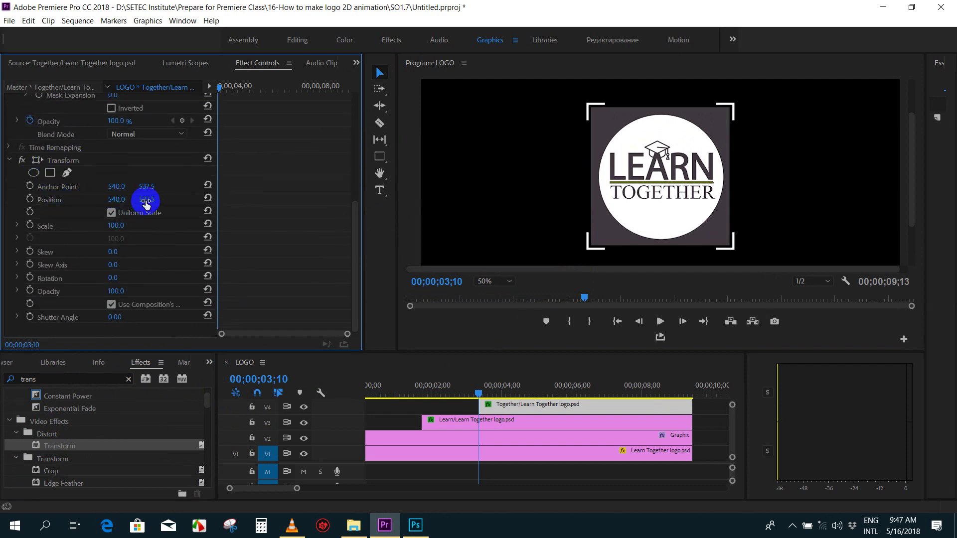
mouse_move(146, 200)
left_mouse_down()
mouse_move(67, 209)
mouse_move(280, 203)
mouse_move(151, 197)
left_mouse_up()
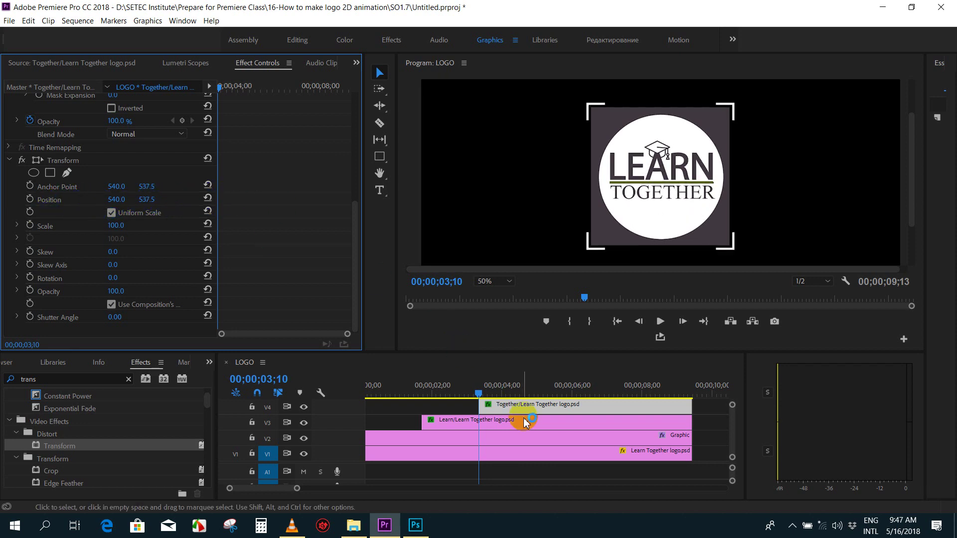
left_click(30, 200)
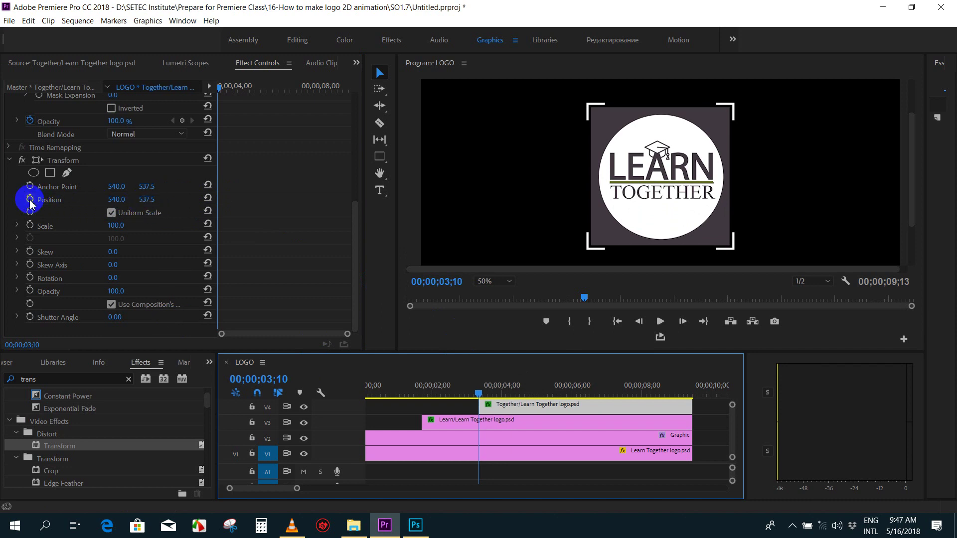
left_click(479, 394)
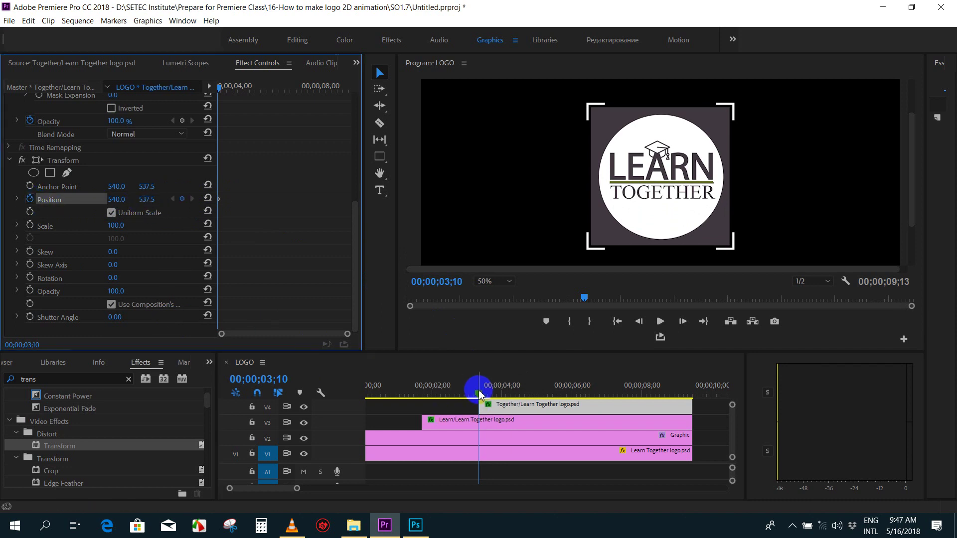
mouse_move(479, 394)
left_mouse_down()
mouse_move(469, 395)
mouse_move(500, 394)
left_mouse_up()
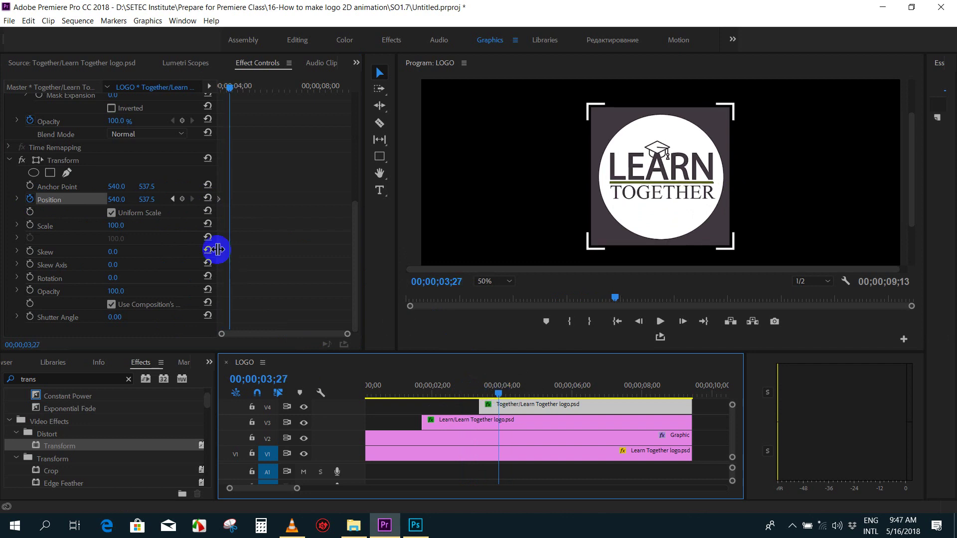
left_click_drag(146, 203, 152, 200)
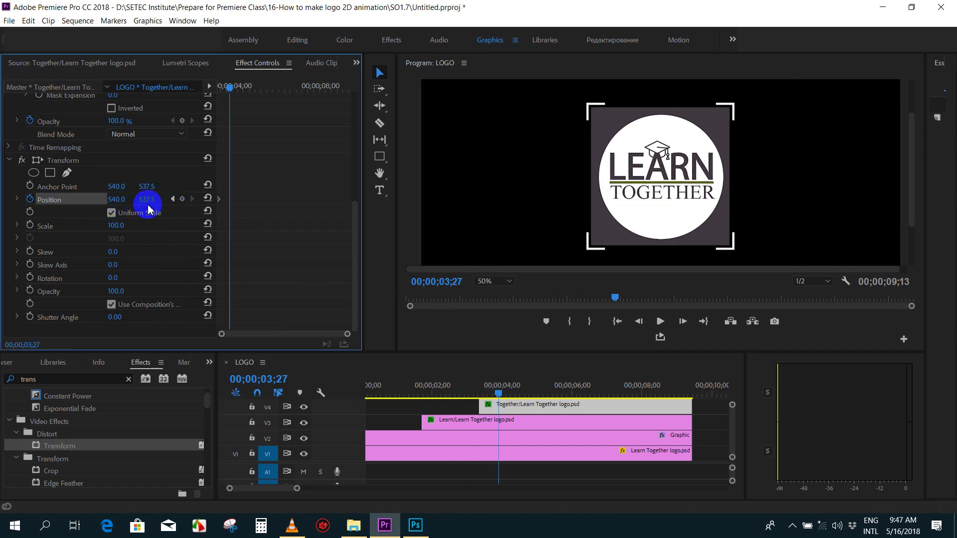
- Set Position Y to 398.5 at 3;10 and 535.5 at 3;25, then scrub to preview the slide
left_click(172, 199)
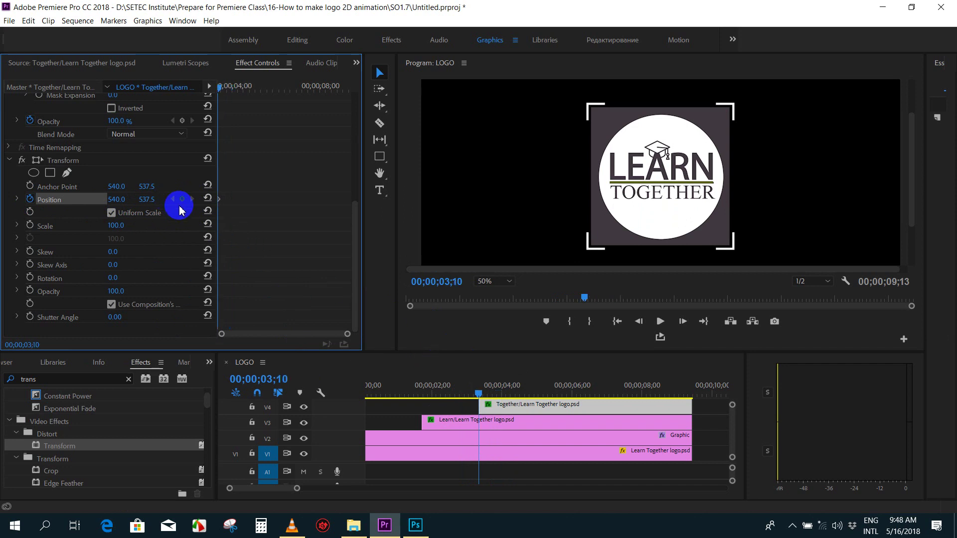
left_click_drag(150, 199, 77, 207)
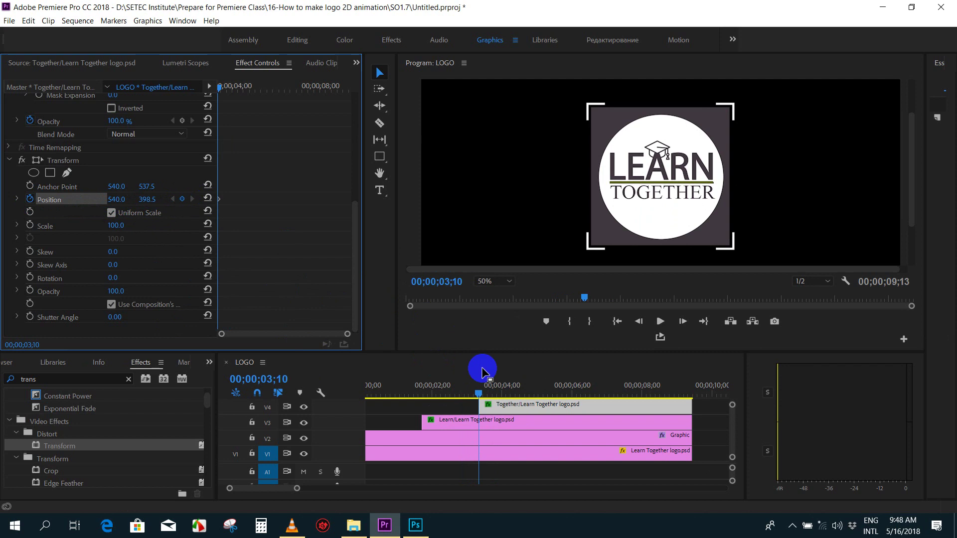
left_click_drag(477, 395, 497, 394)
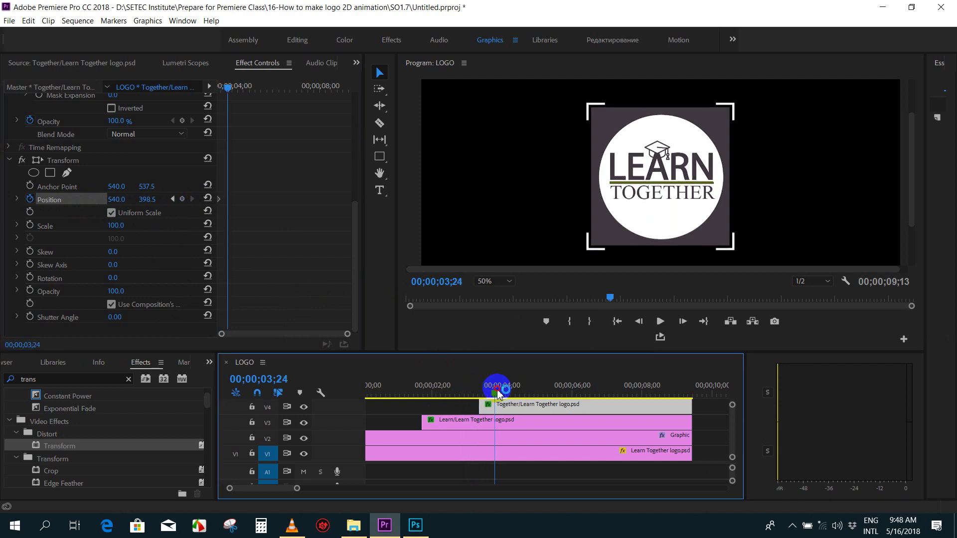
left_click_drag(148, 201, 222, 200)
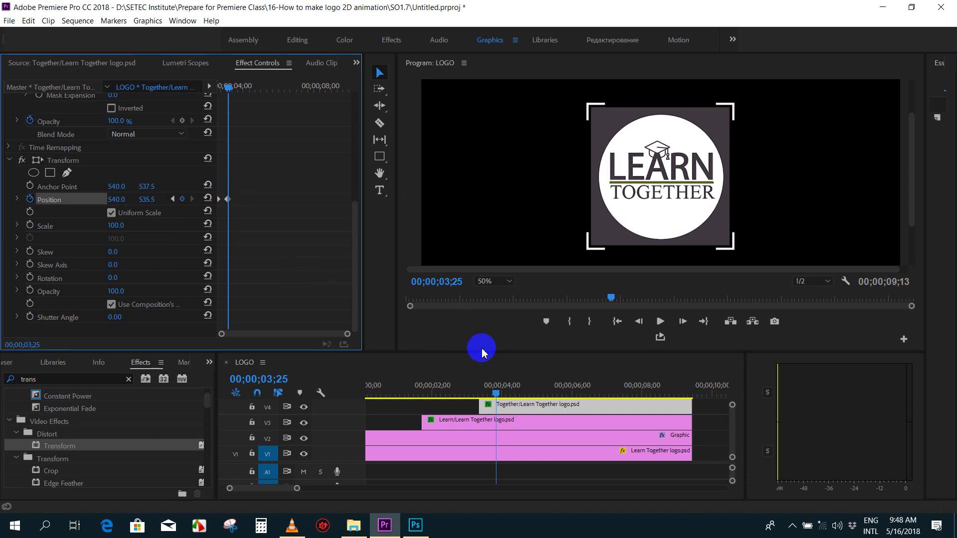
left_click_drag(494, 394, 463, 390)
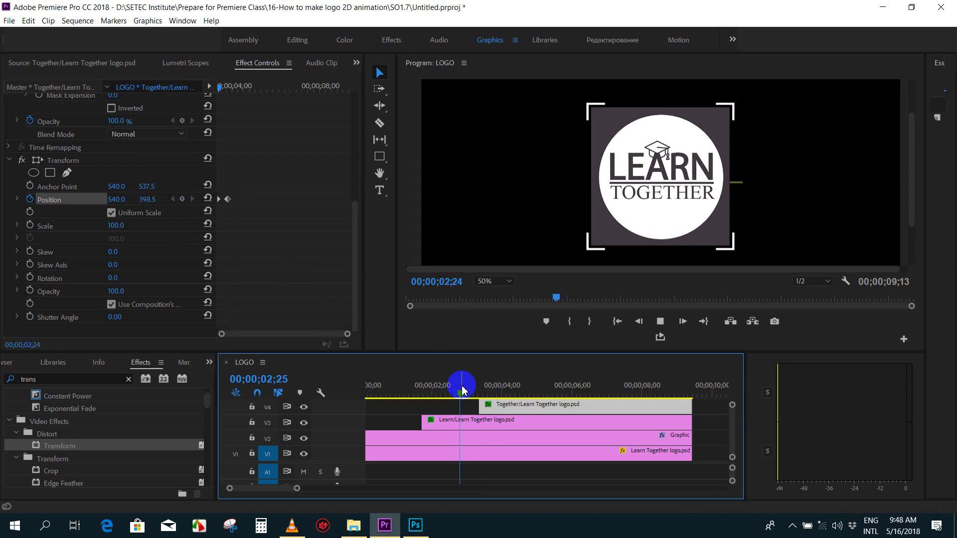
left_click(465, 386)
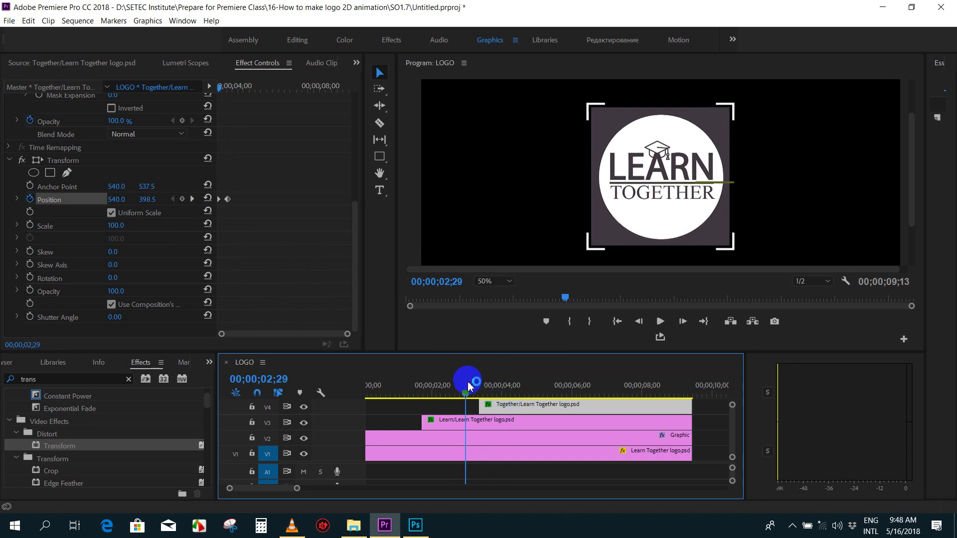
left_click(733, 426)
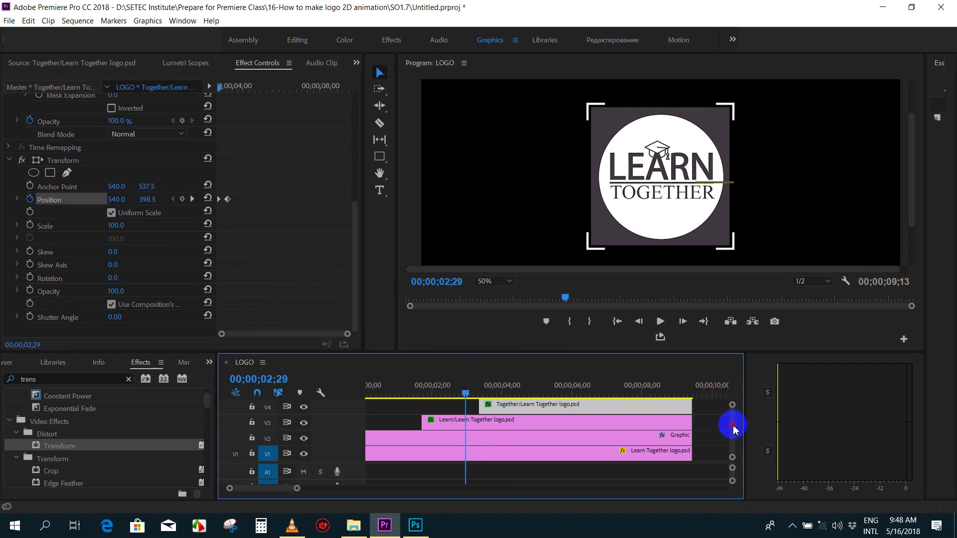
- Hide track V1 and play the sequence to check TOGETHER sliding in after 3;00
left_click(304, 454)
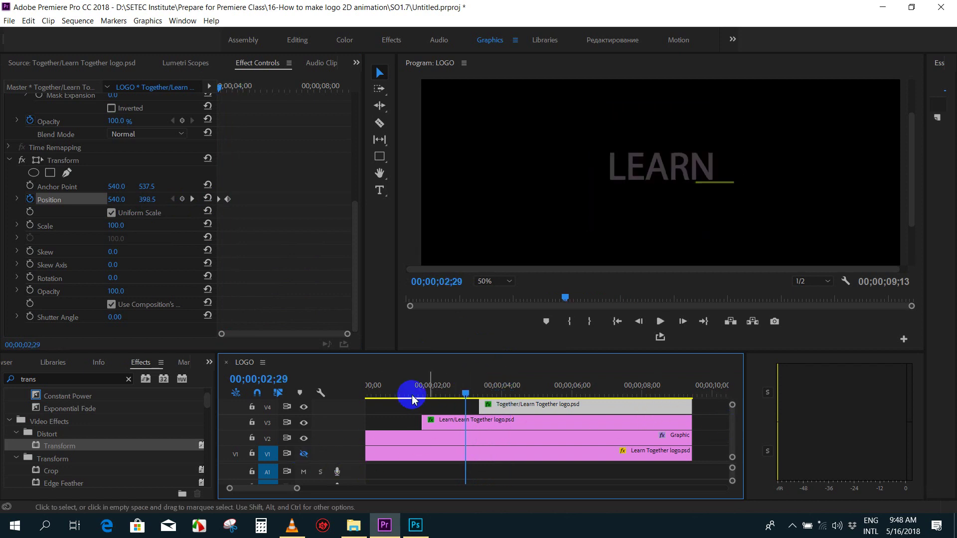
left_click_drag(417, 385, 336, 391)
key("space")
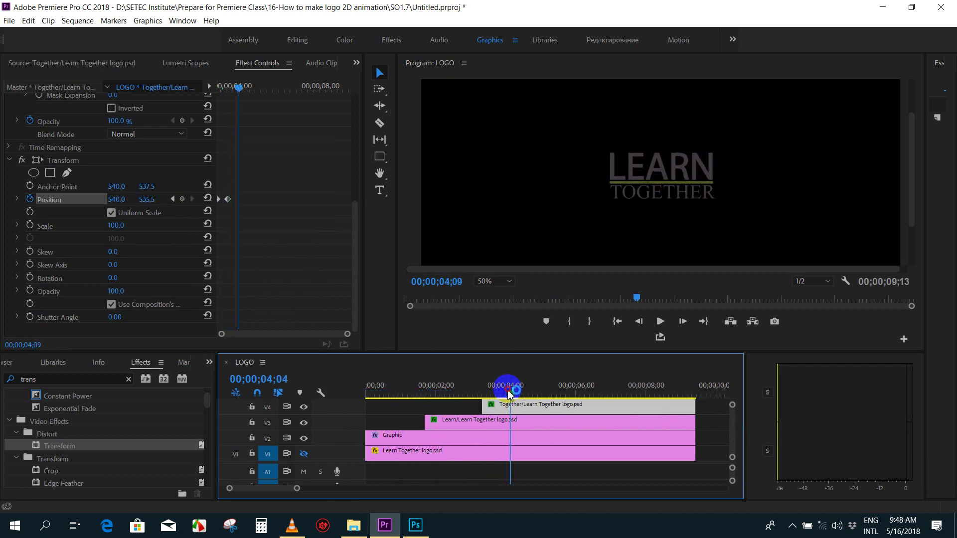
mouse_move(508, 388)
left_mouse_down()
mouse_move(481, 394)
mouse_move(506, 394)
left_mouse_up()
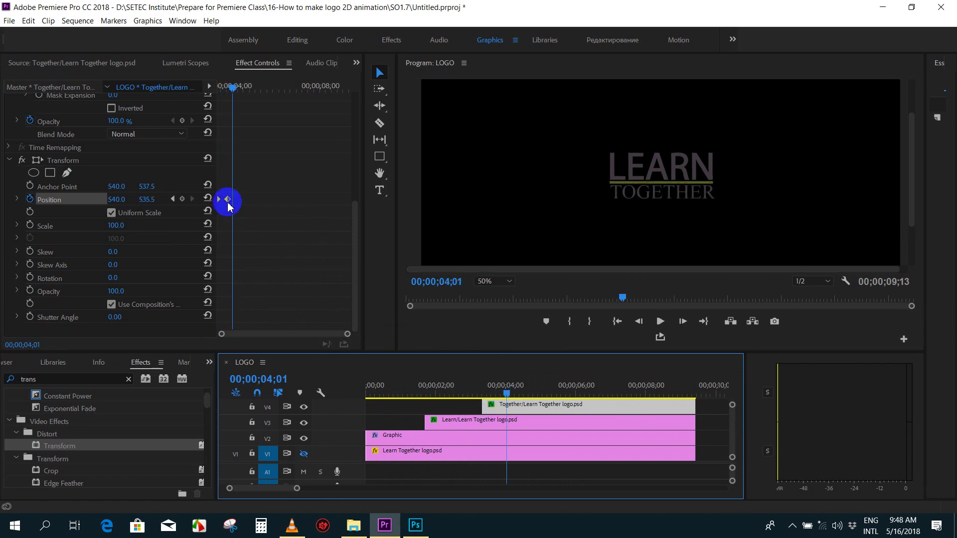
left_click(227, 199)
left_click(471, 394)
key("space")
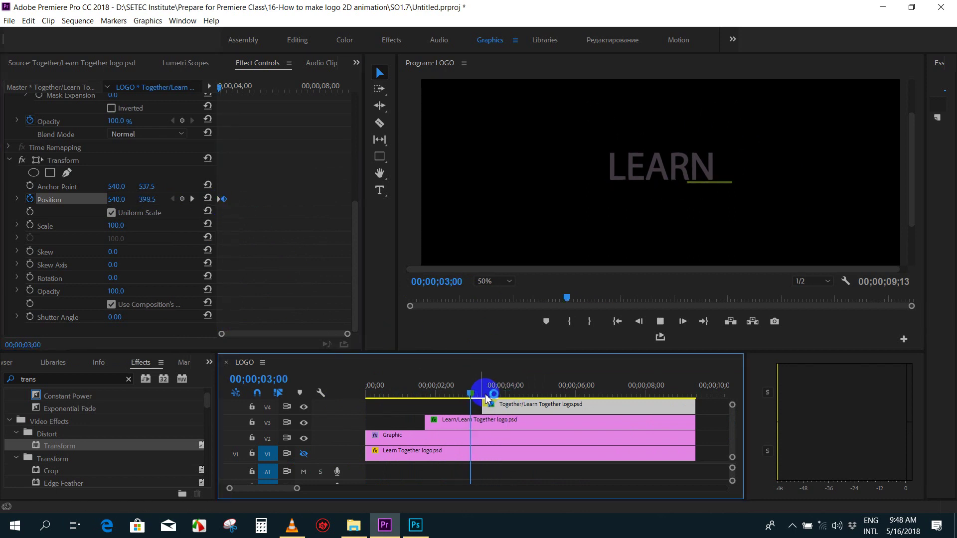
- Scrub through the slide to 3;15, save the project, and bring up the exported video in VLC
key("Home")
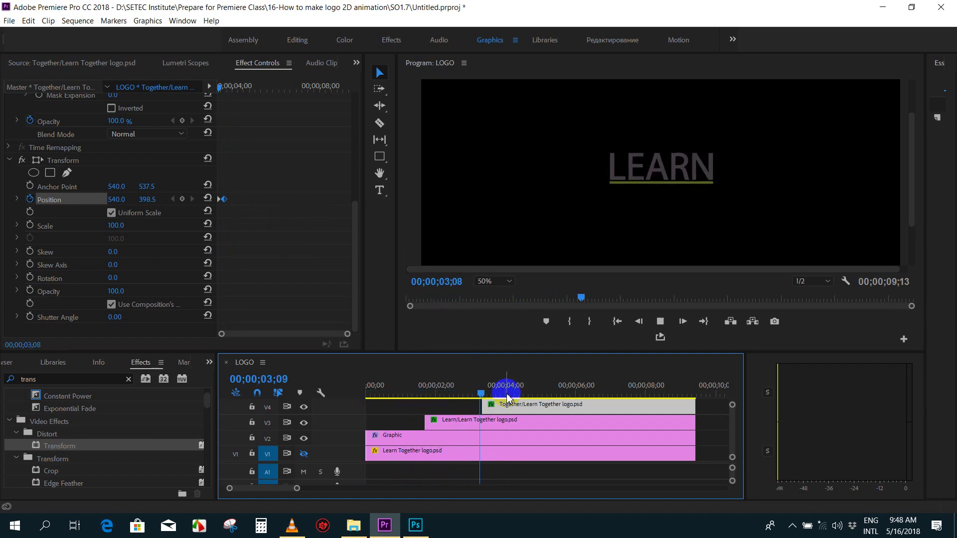
left_click_drag(508, 398, 490, 397)
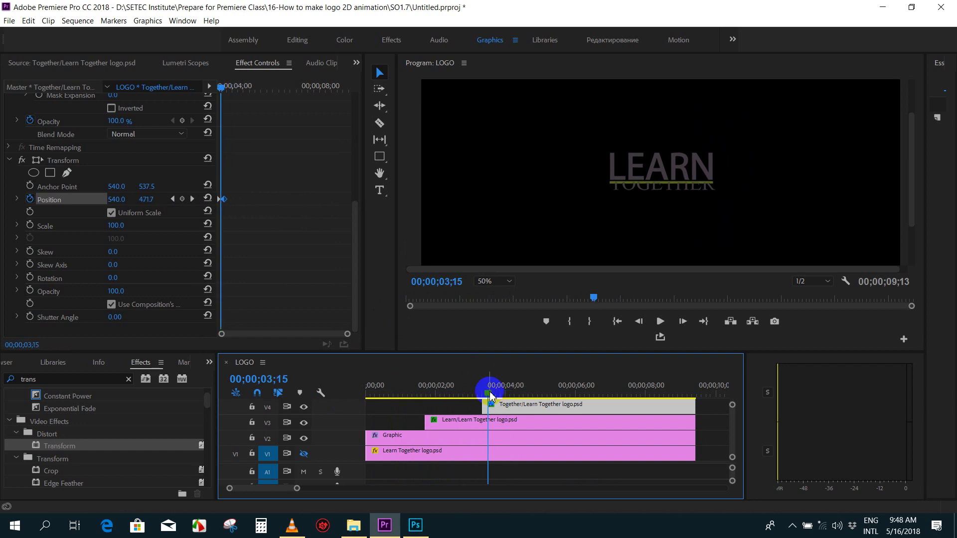
key("ctrl+s")
left_click(291, 525)
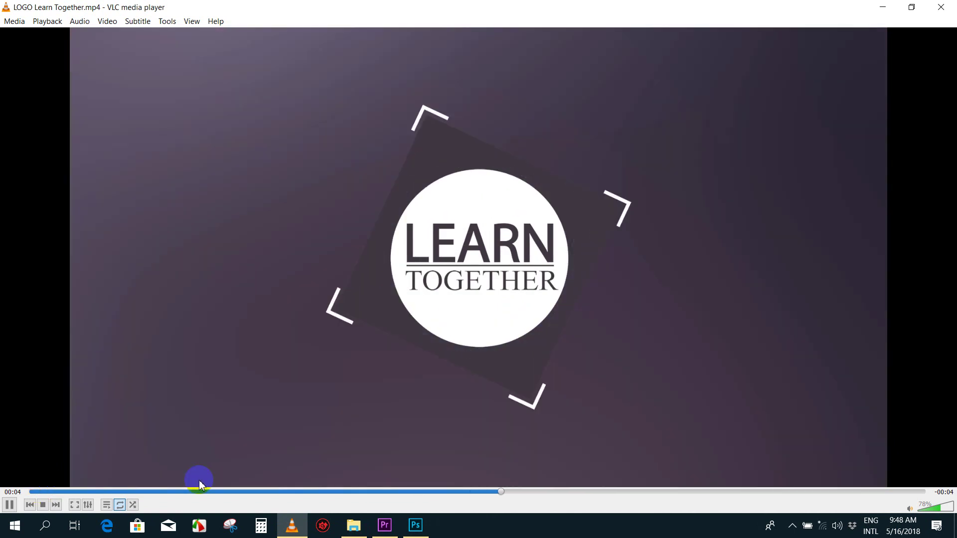
- Replay the exported LEARN TOGETHER video in VLC, then return to Premiere Pro with the playhead near 2;13
left_click(201, 487)
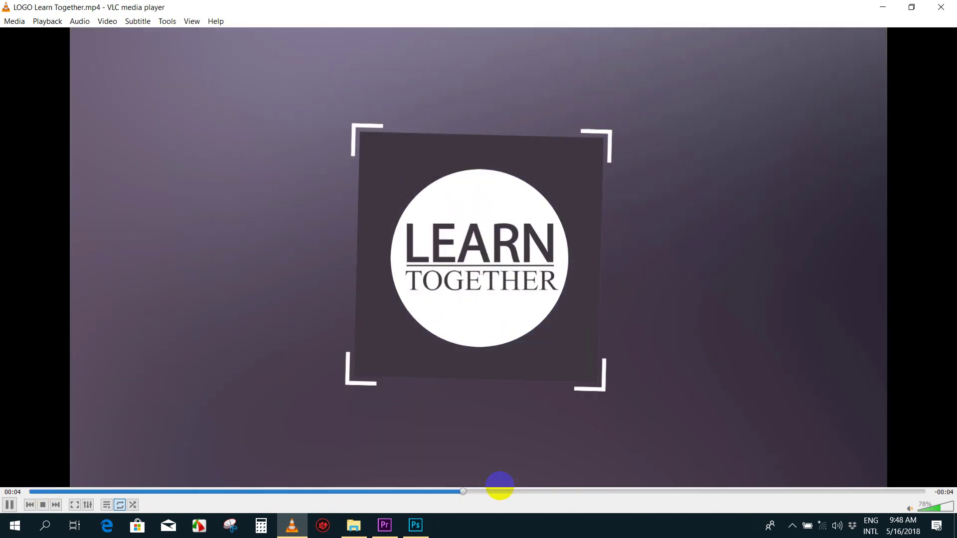
key("space")
left_click(341, 492)
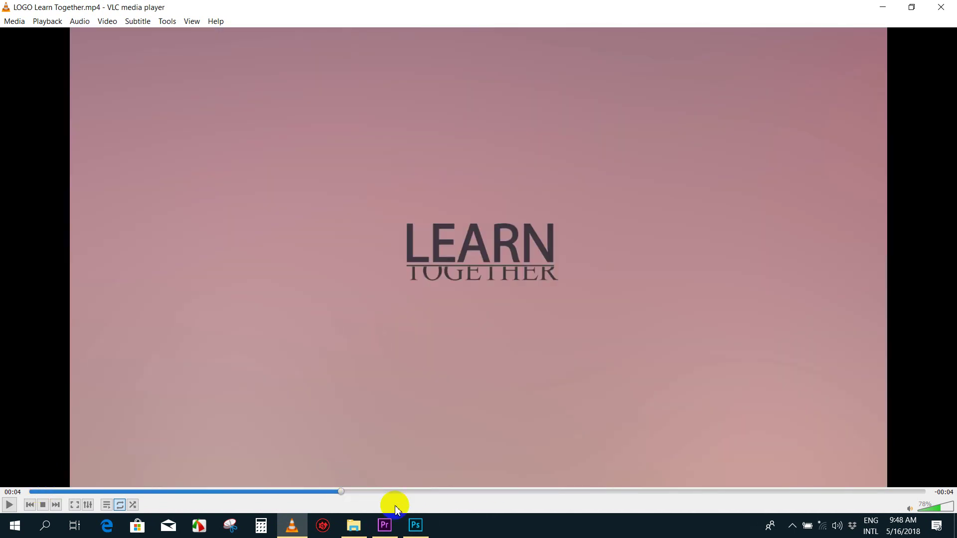
key("space")
key("space")
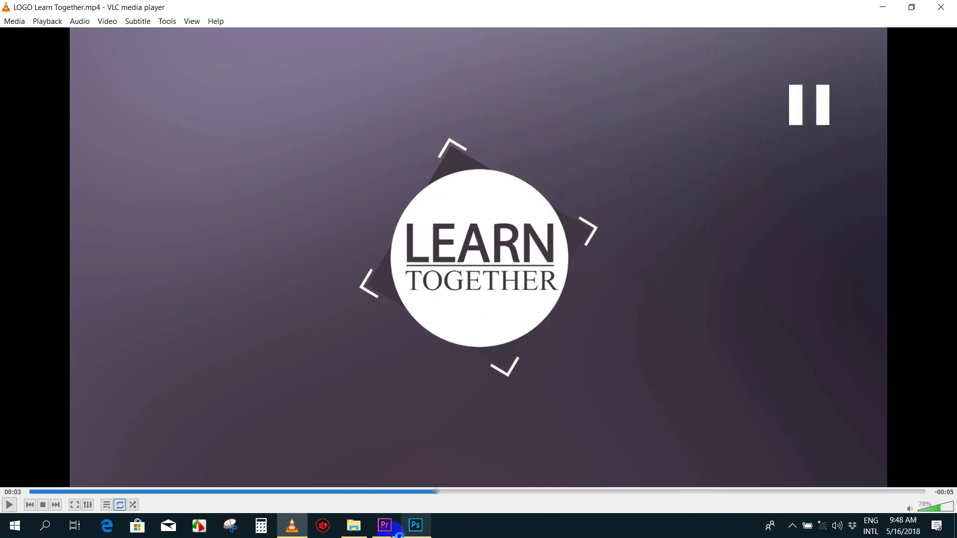
left_click(392, 535)
mouse_move(476, 390)
left_mouse_down()
mouse_move(463, 394)
mouse_move(482, 391)
left_mouse_up()
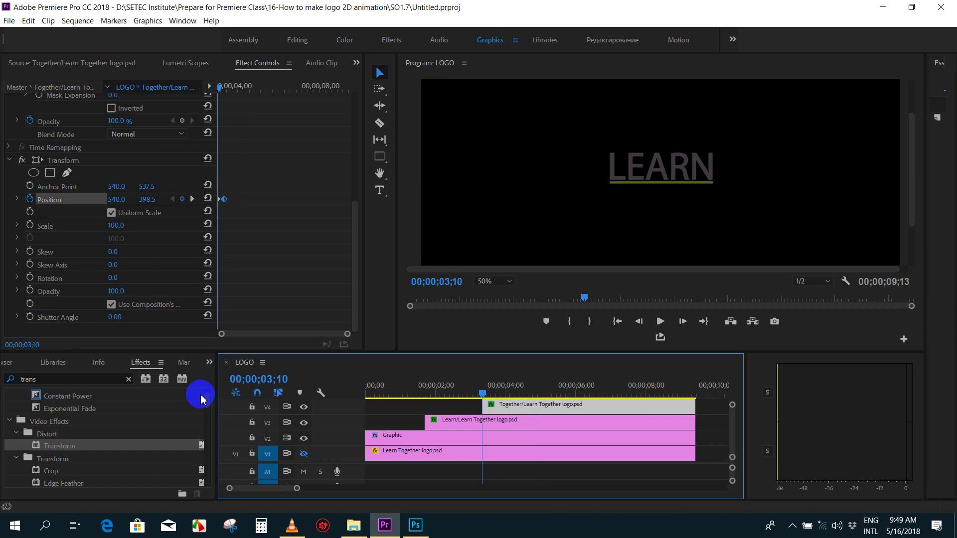
- Restore the Project panel and preview the Muk and Mol white circle logo layers
left_click(209, 366)
left_click(223, 315)
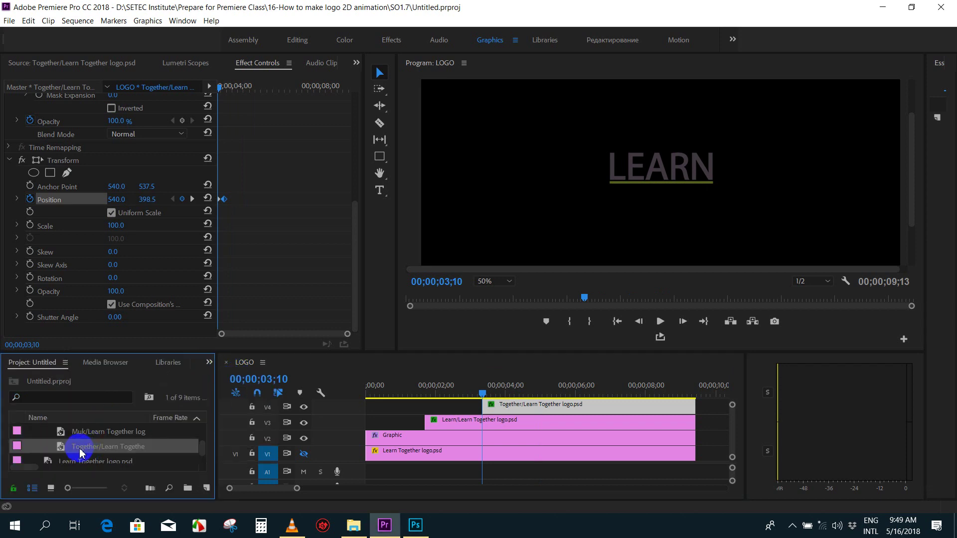
double_click(77, 431)
scroll(99, 439, "up", 1)
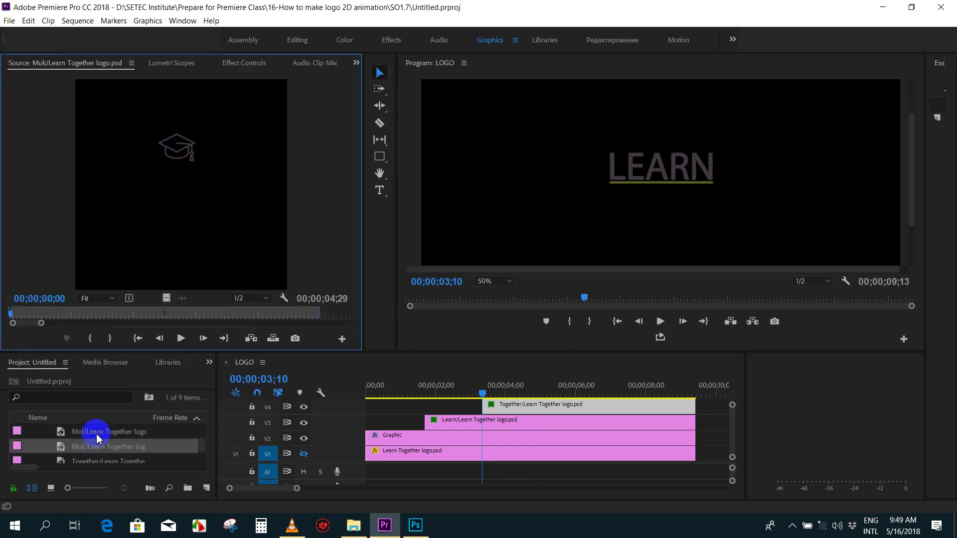
double_click(63, 434)
scroll(98, 438, "up", 1)
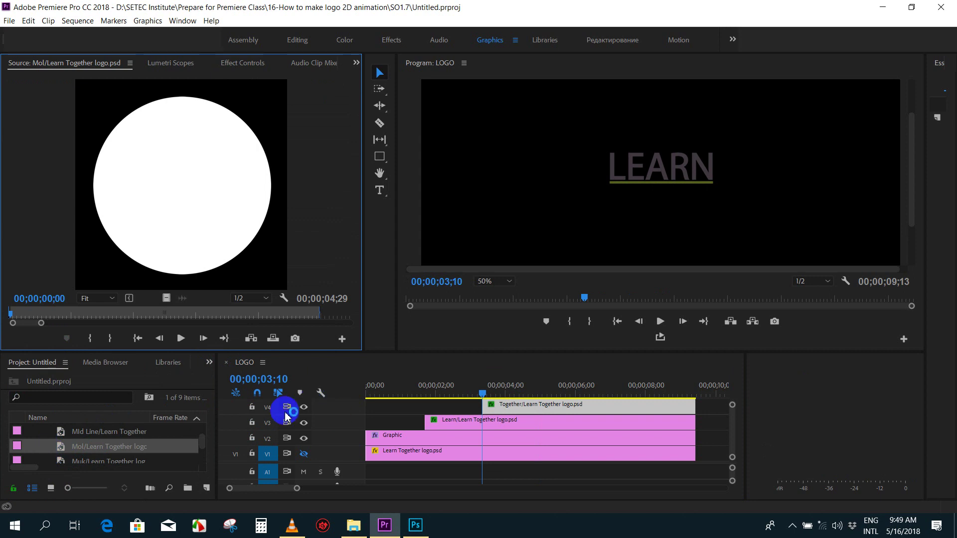
- Play the sequence to 00;00;04;03, enlarge and zoom out the timeline, and step through the animation
left_click(381, 383)
key("space")
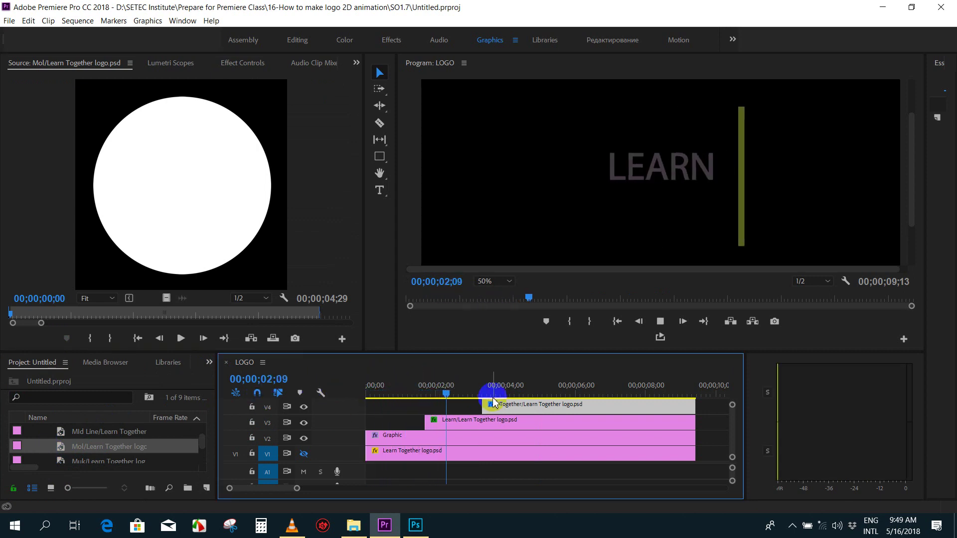
left_click(523, 363)
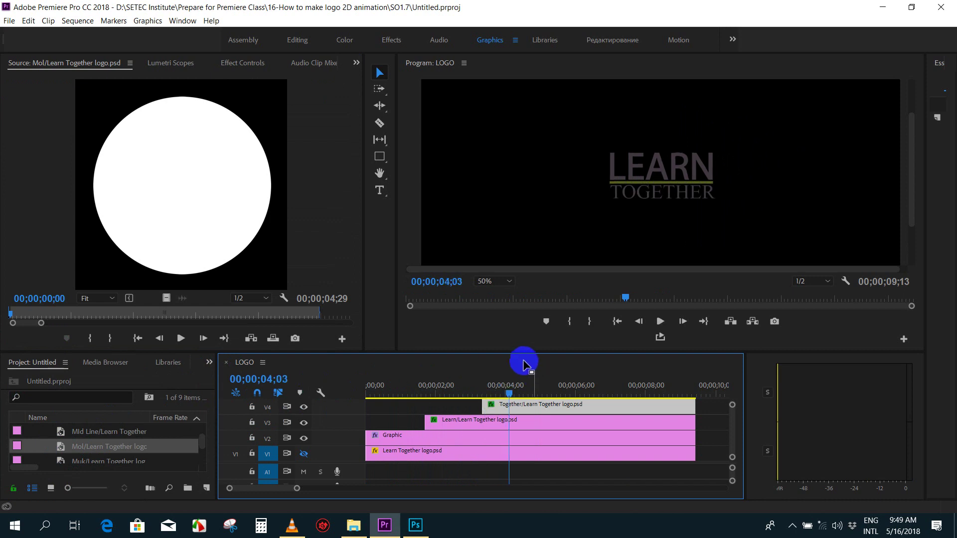
left_click_drag(520, 354, 505, 292)
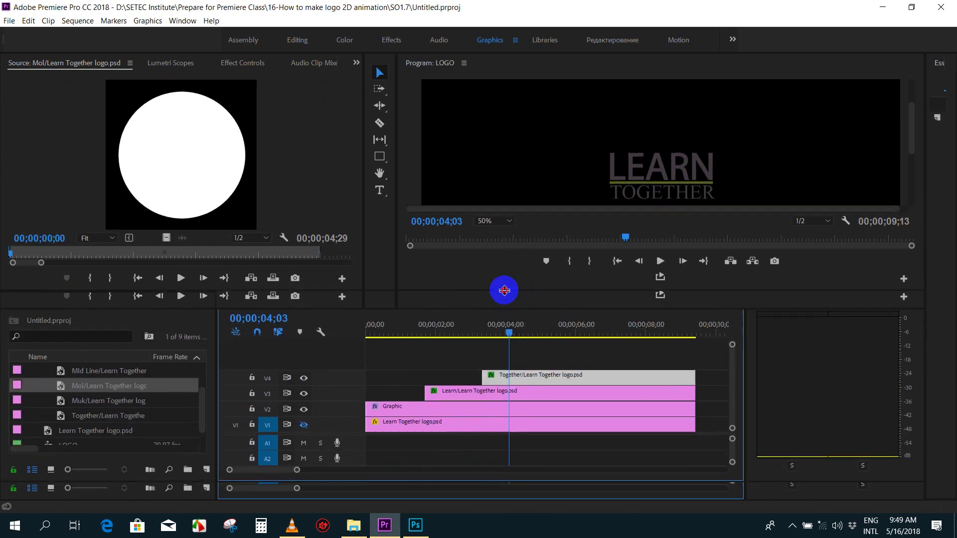
key("minus")
left_click(566, 361)
left_click(520, 389)
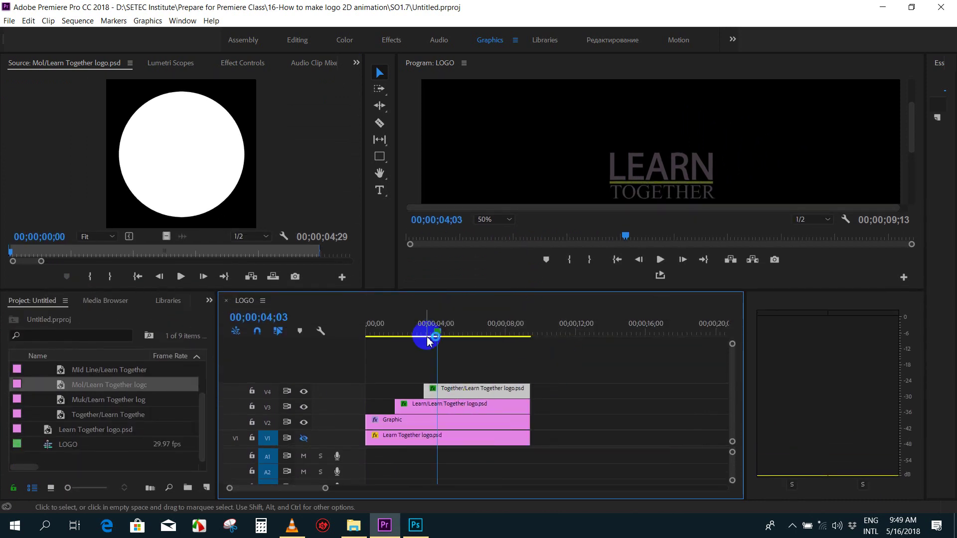
mouse_move(428, 342)
left_mouse_down()
mouse_move(415, 337)
mouse_move(431, 333)
left_mouse_up()
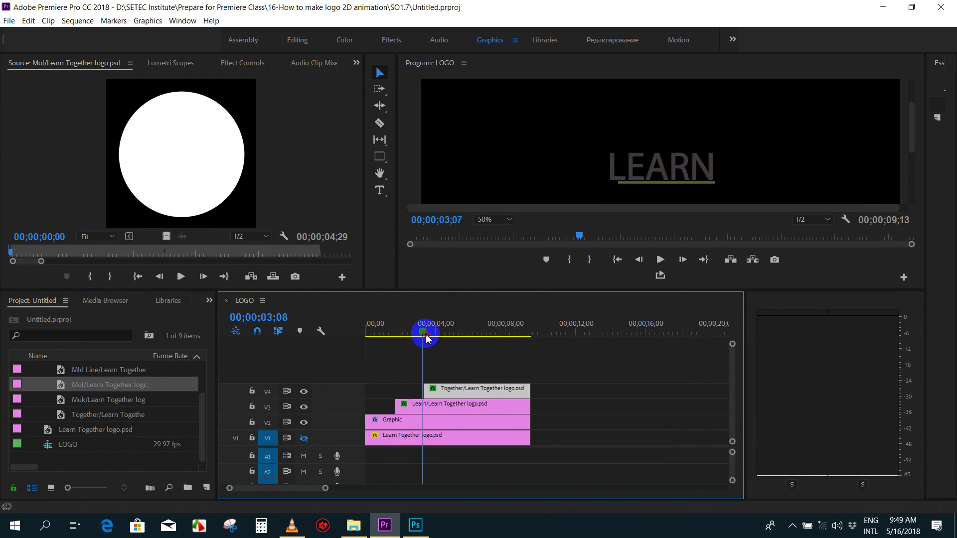
- Set the Program monitor magnification to 25%
left_click(496, 224)
left_click(481, 257)
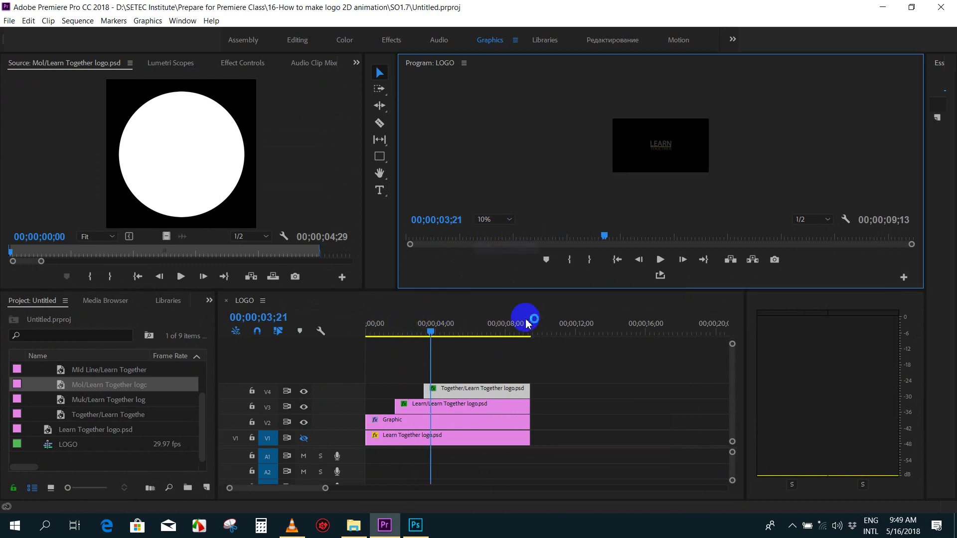
left_click(493, 224)
left_click(541, 261)
- Raise the three logo clips one track, add the Mol circle on V2, and extend it to end with them
mouse_move(581, 381)
left_mouse_down()
mouse_move(418, 423)
mouse_move(444, 378)
left_mouse_up()
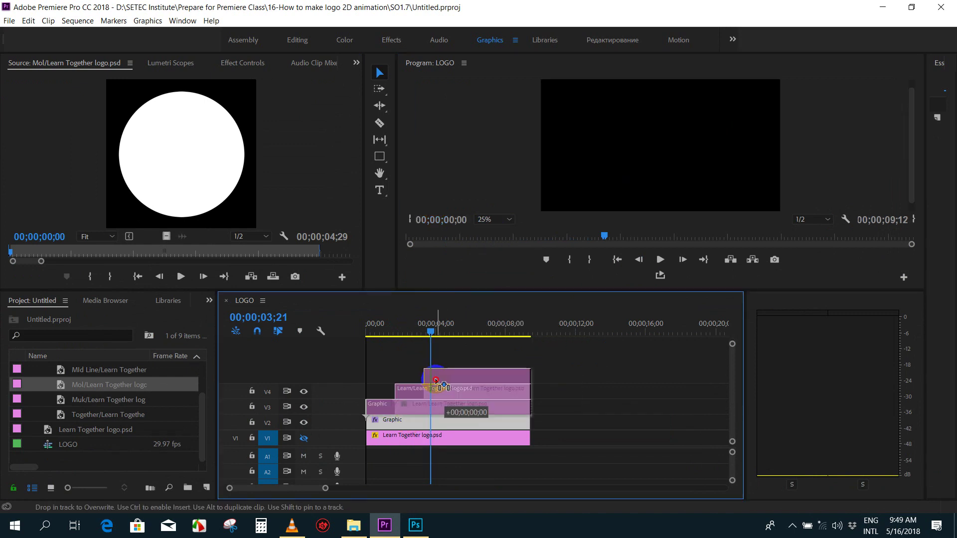
left_click(557, 357)
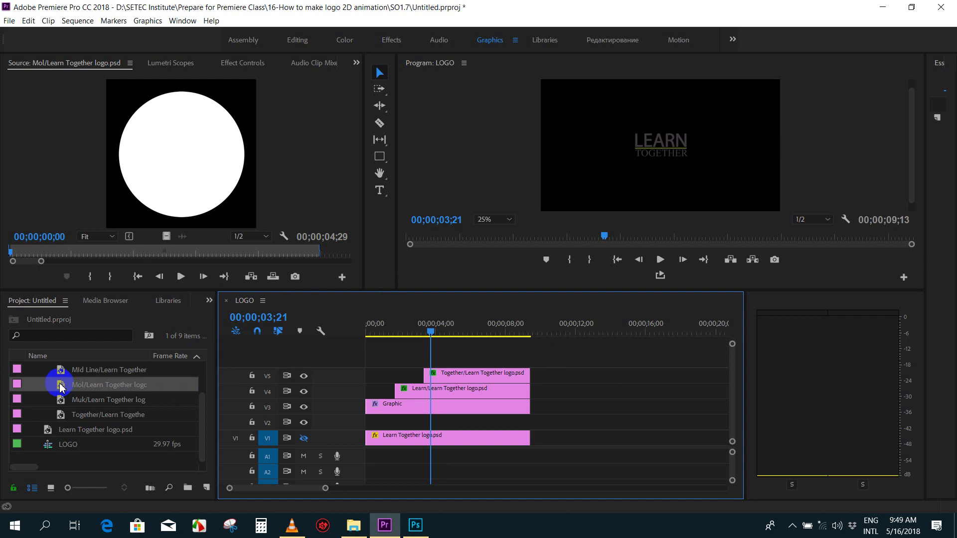
mouse_move(60, 388)
left_mouse_down()
mouse_move(451, 420)
mouse_move(434, 420)
left_mouse_up()
left_click_drag(518, 420, 523, 420)
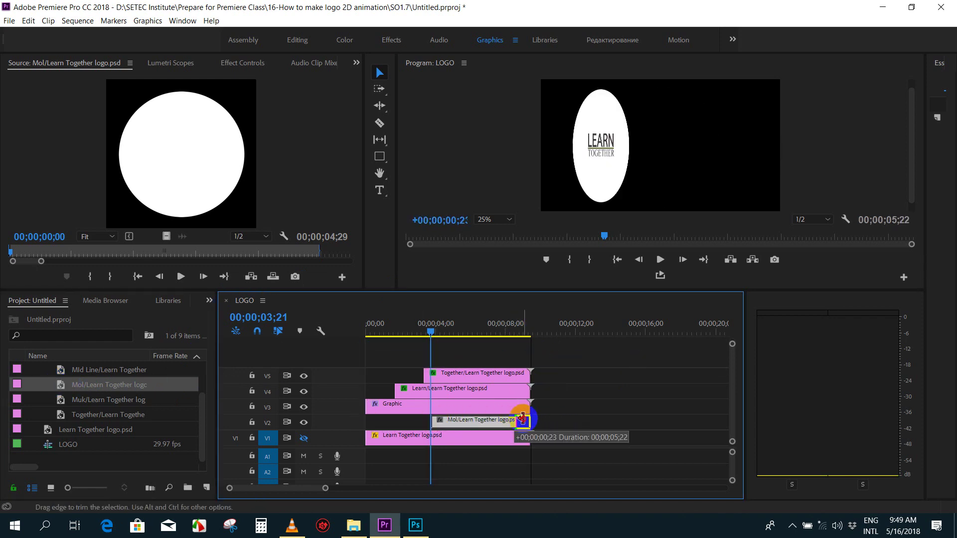
mouse_move(432, 331)
left_mouse_down()
mouse_move(394, 333)
mouse_move(438, 338)
left_mouse_up()
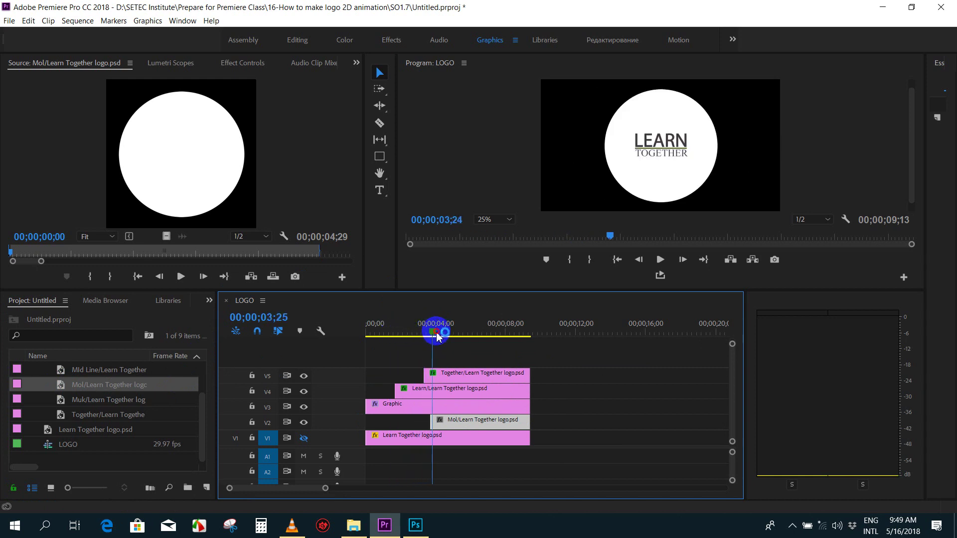
left_click(313, 438)
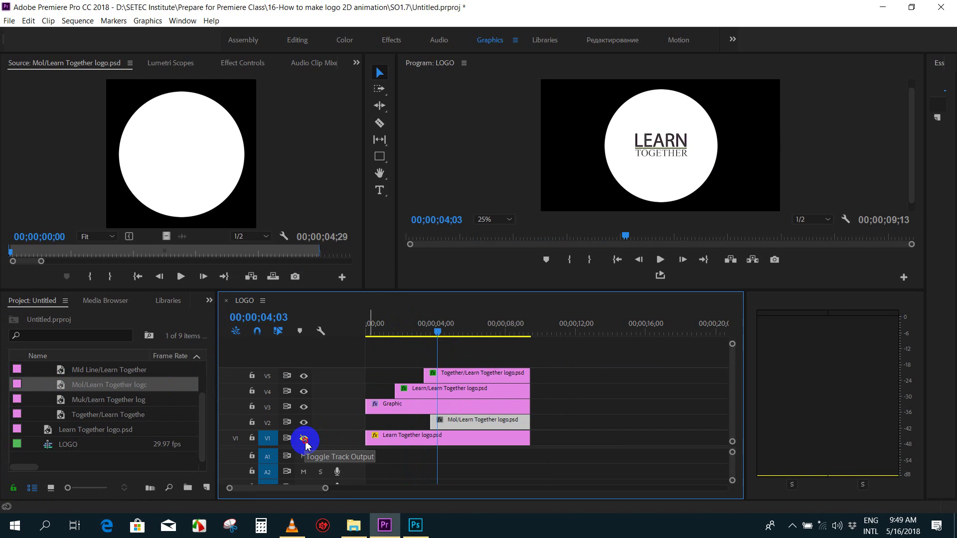
left_click(243, 63)
- Set the white circle's Scale to 55 and turn off track V1 output
mouse_move(120, 142)
left_mouse_down()
mouse_move(88, 146)
mouse_move(122, 145)
mouse_move(83, 157)
left_mouse_up()
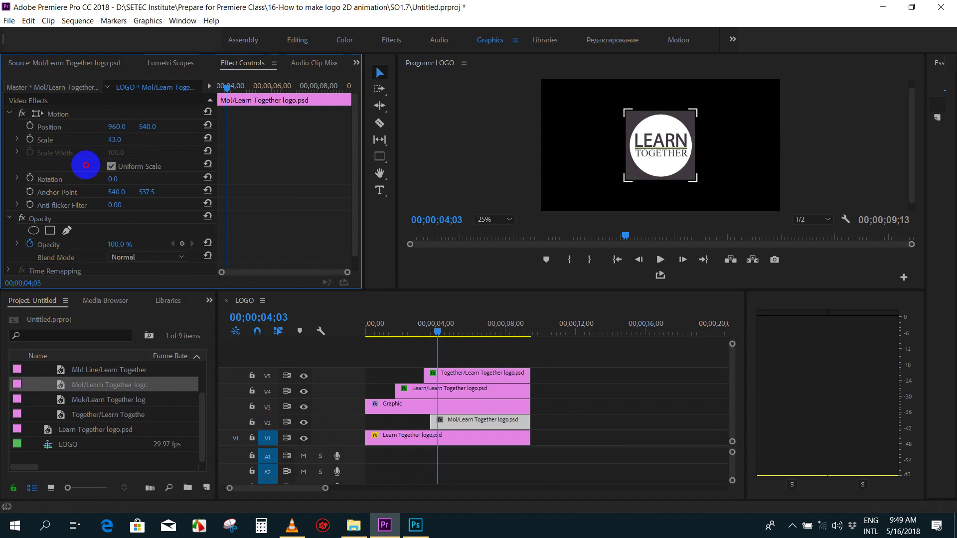
left_click_drag(86, 165, 97, 164)
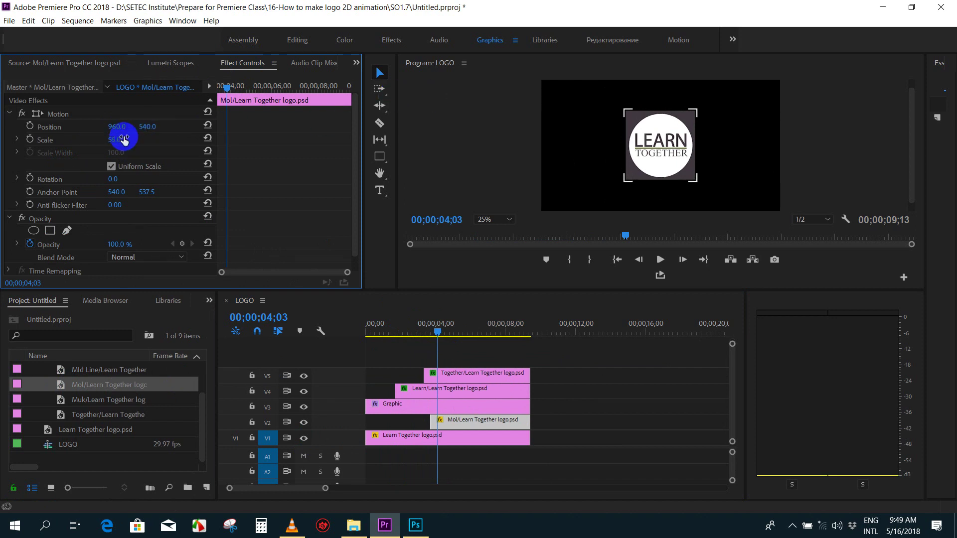
left_click(430, 325)
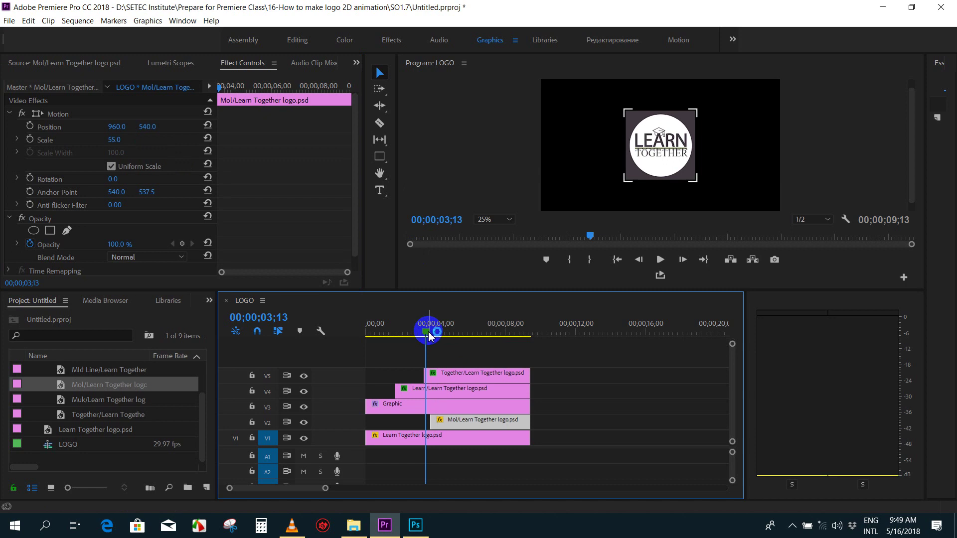
key("equal")
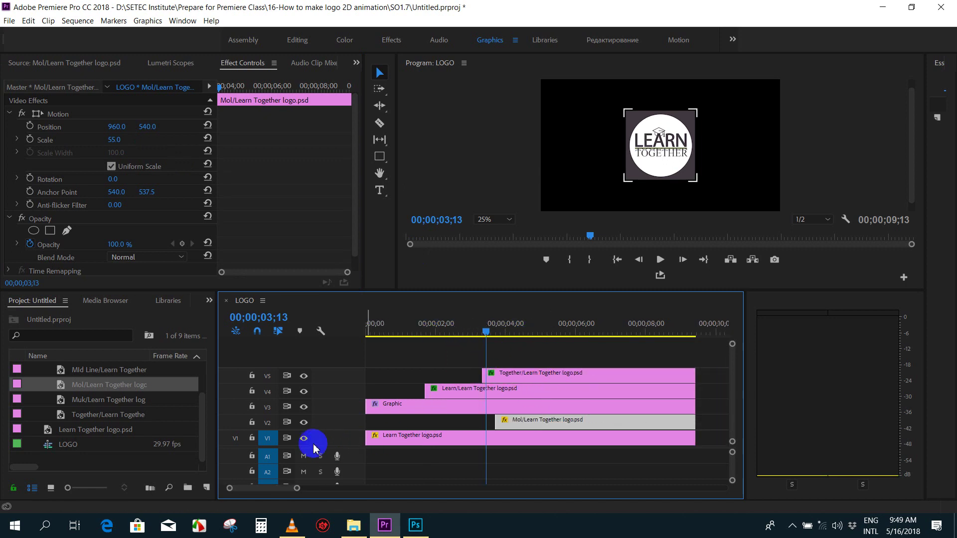
left_click(304, 439)
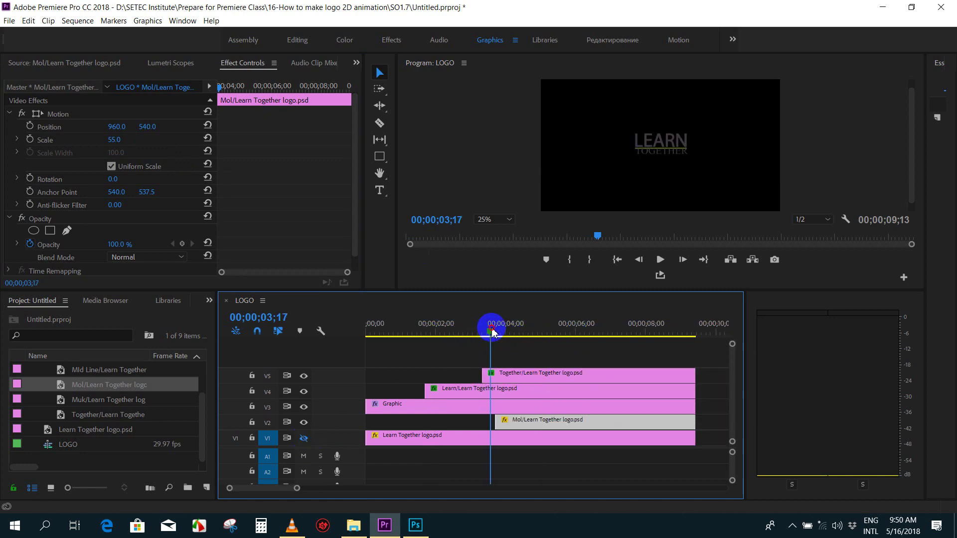
- Trim the V2 circle clip's in point so it starts around 00;00;03;24
left_click_drag(492, 332, 523, 332)
key("equal")
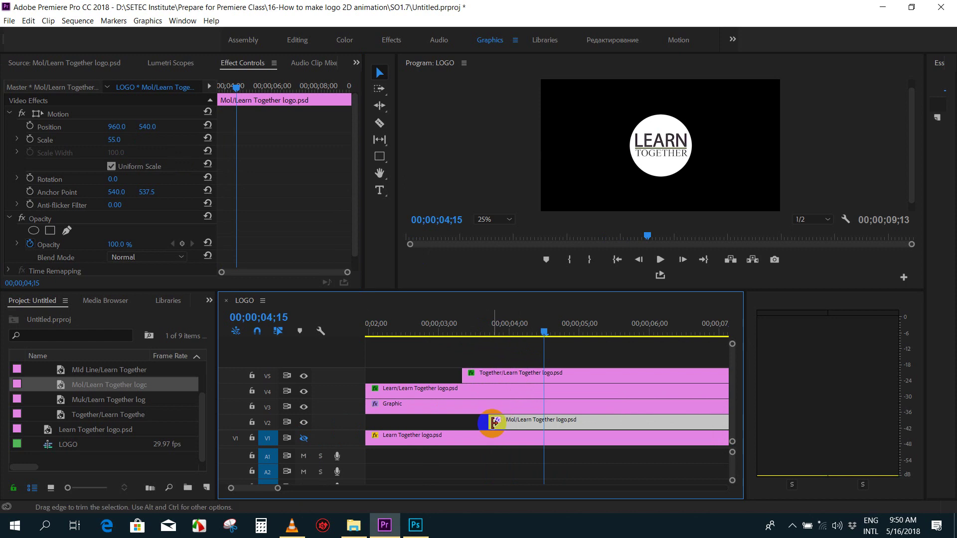
left_click_drag(494, 422, 568, 423)
mouse_move(494, 331)
left_mouse_down()
mouse_move(404, 335)
mouse_move(489, 341)
left_mouse_up()
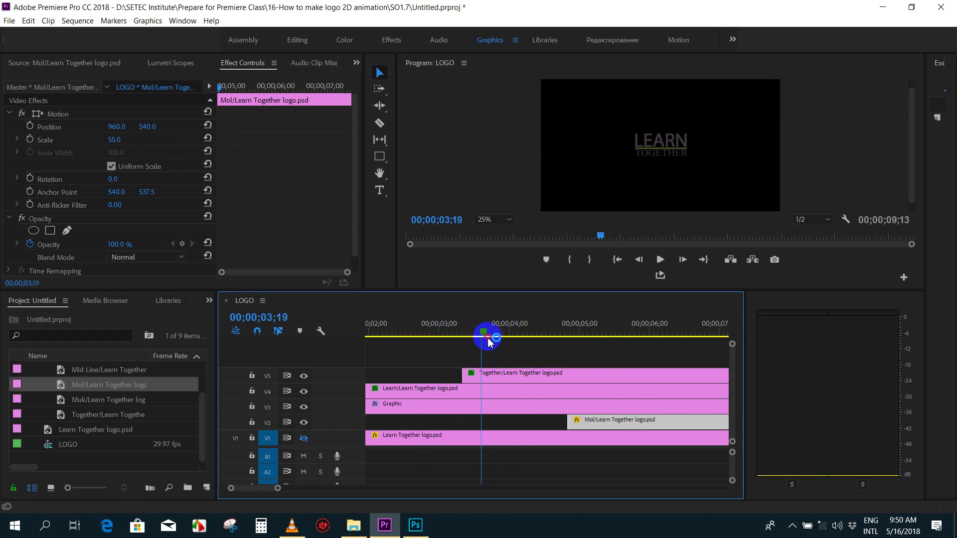
left_click_drag(568, 423, 511, 428)
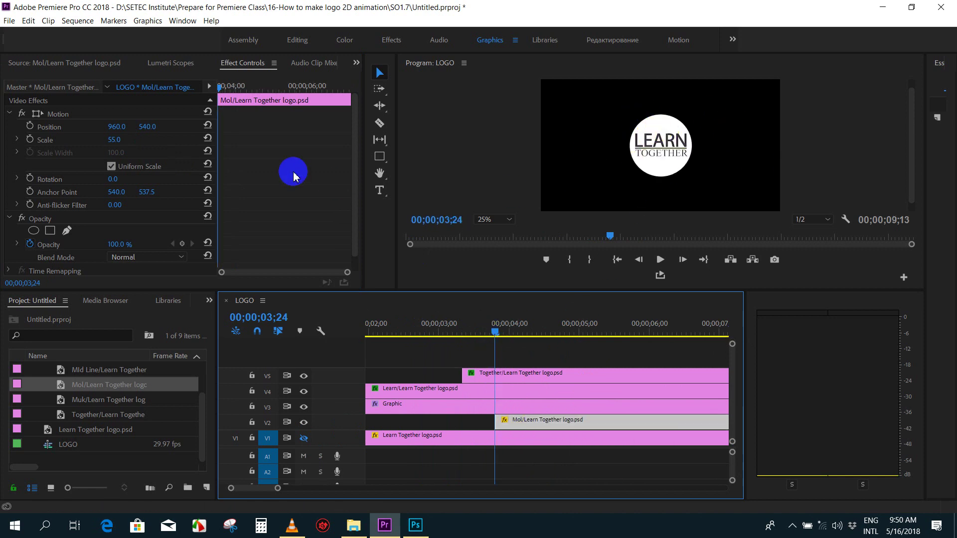
- Keyframe the circle's Scale from 0 at its start up to 75 around 4;03
left_click(30, 140)
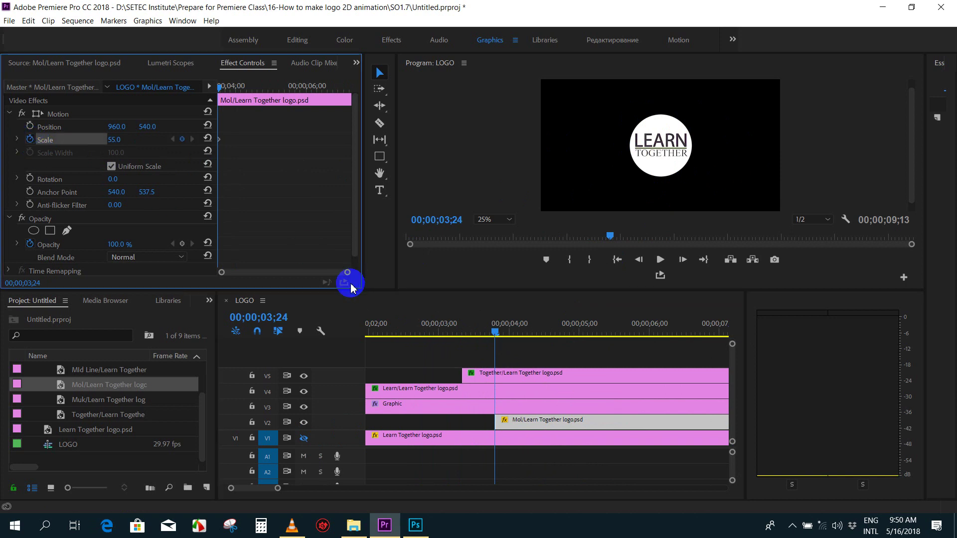
type("0")
key("Return")
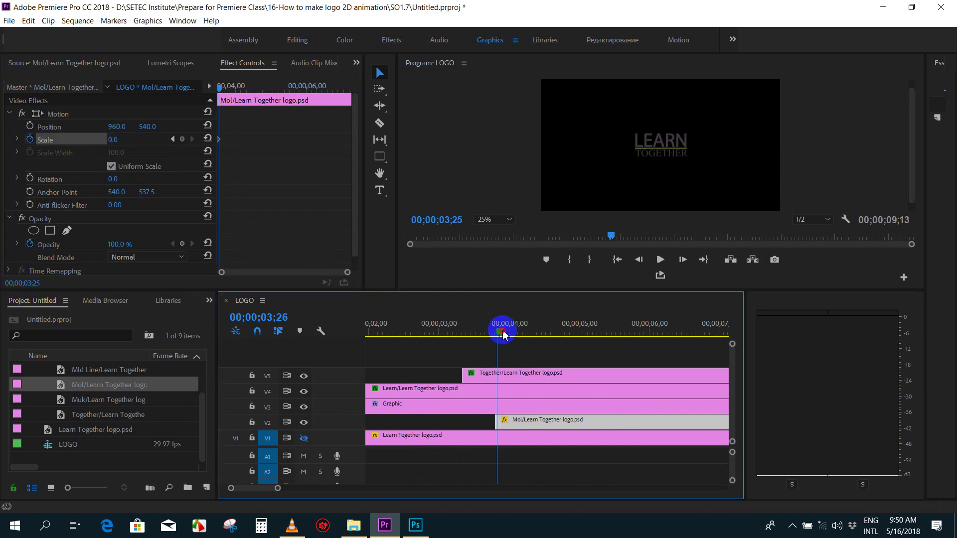
left_click_drag(495, 334, 517, 333)
left_click_drag(119, 145, 162, 144)
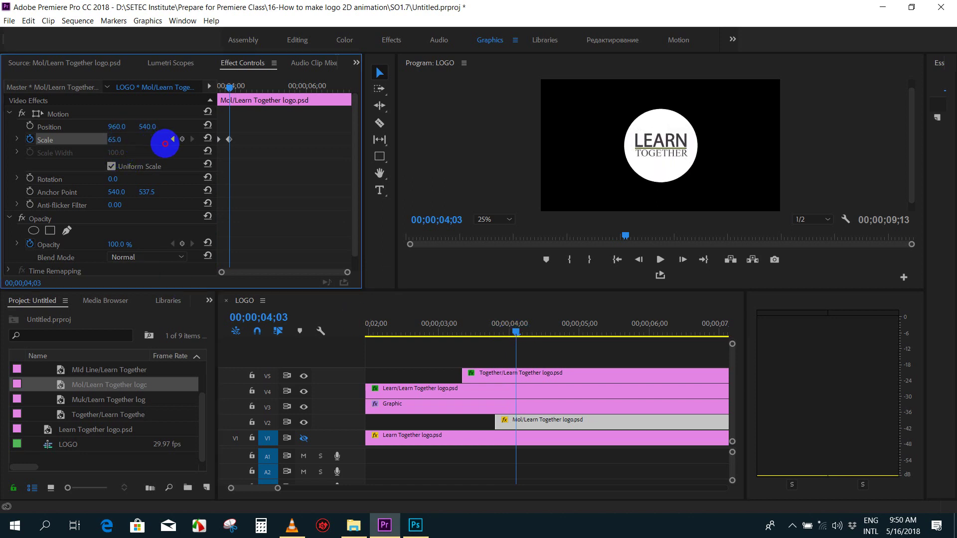
left_click_drag(165, 144, 170, 144)
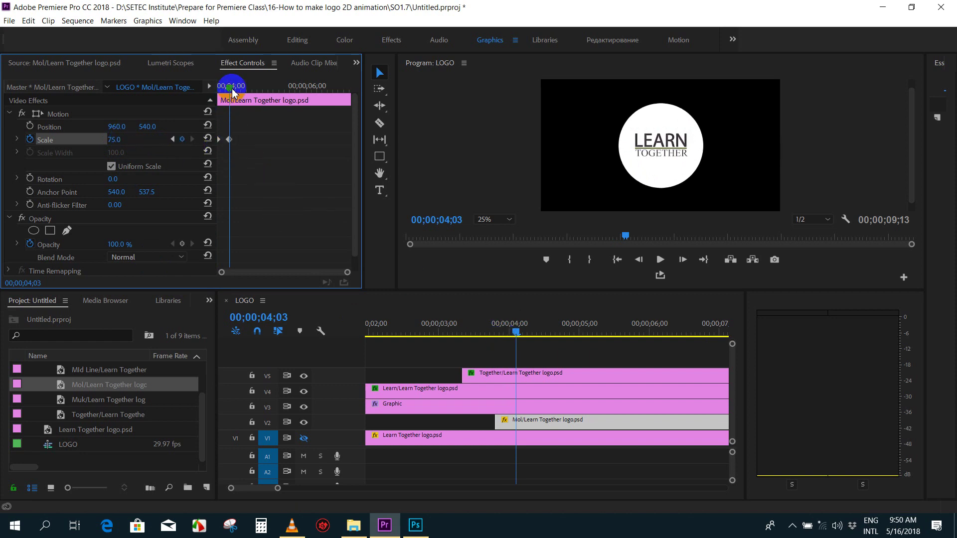
- Add another Scale keyframe at 4;13 and play back the circle's scale animation
left_click_drag(232, 89, 243, 87)
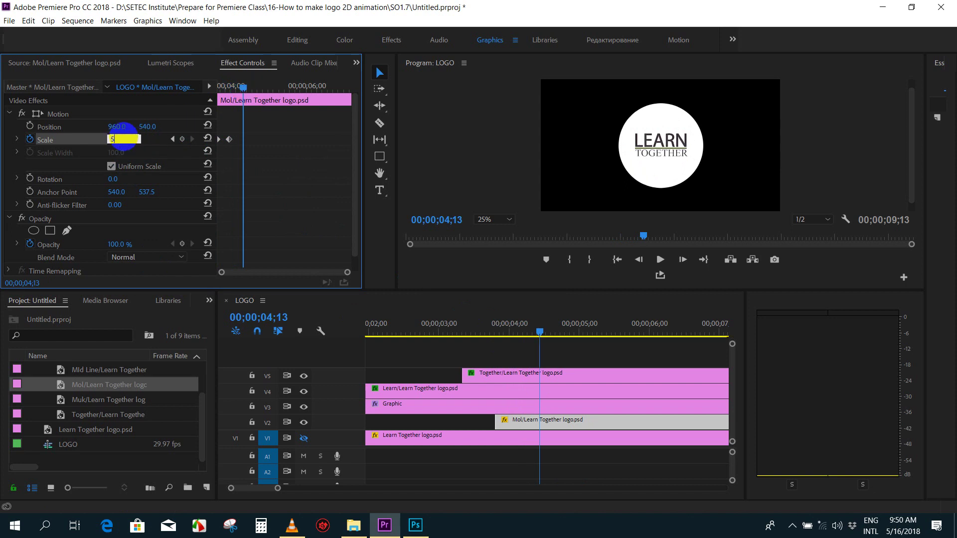
type("50")
key("Return")
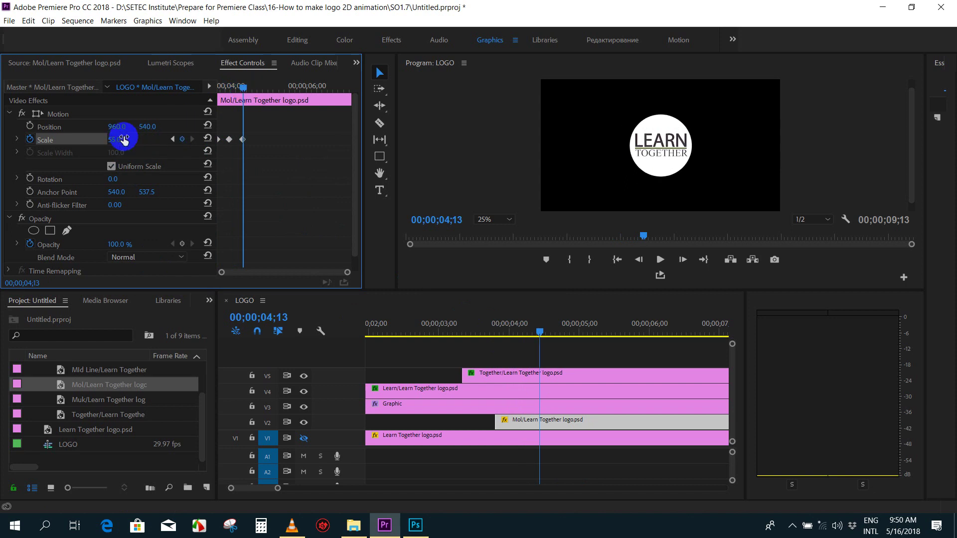
left_click(457, 325)
key("space")
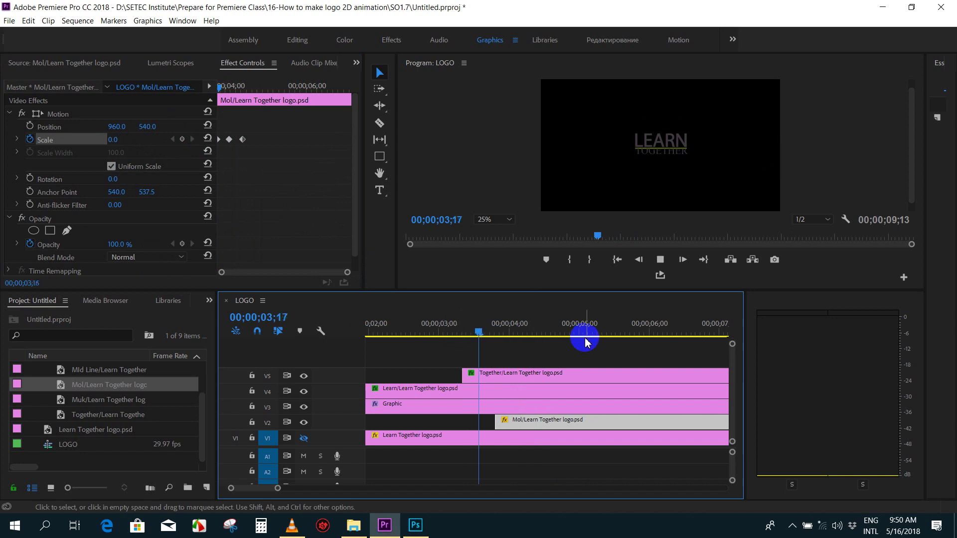
left_click(474, 329)
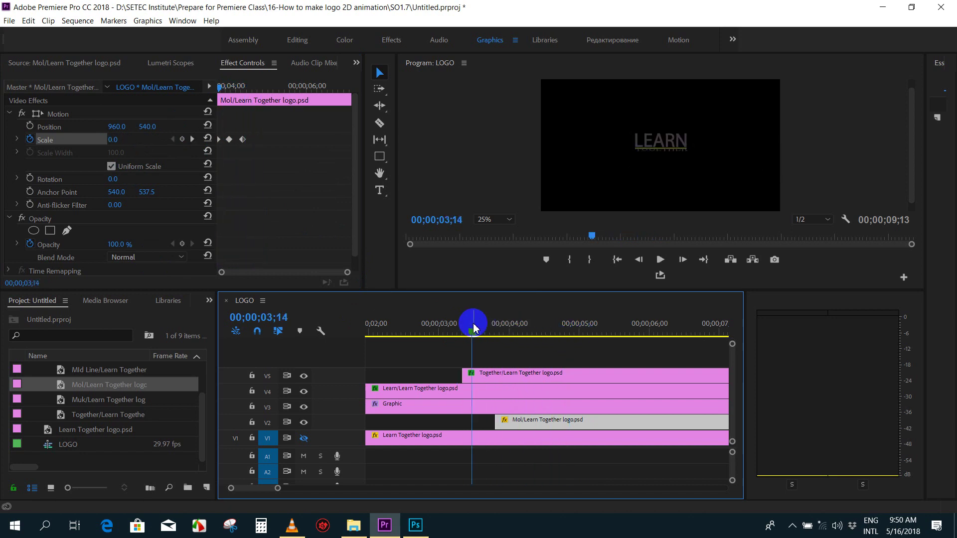
- Zoom the timeline out, preview the whole sequence up to 4;06, and switch to VLC
left_click(514, 426)
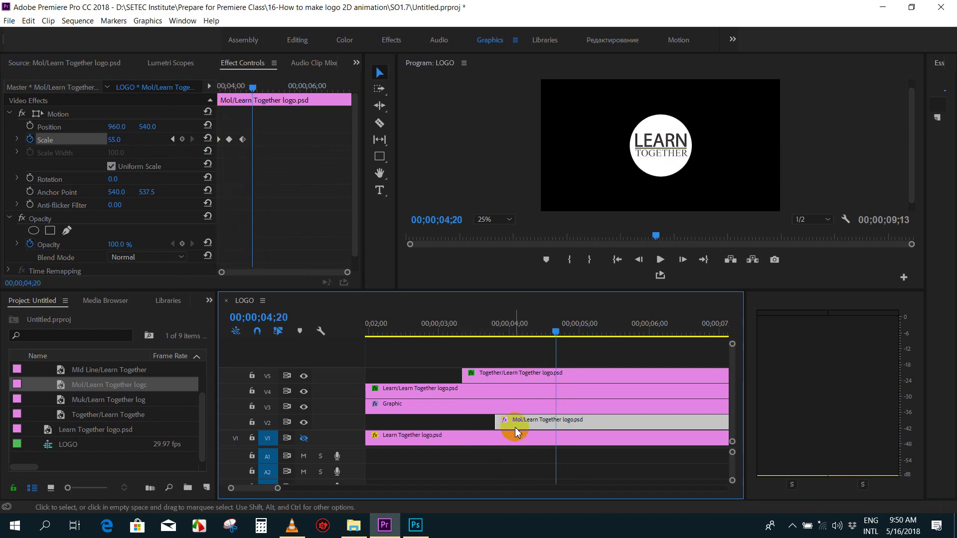
left_click_drag(441, 342, 423, 335)
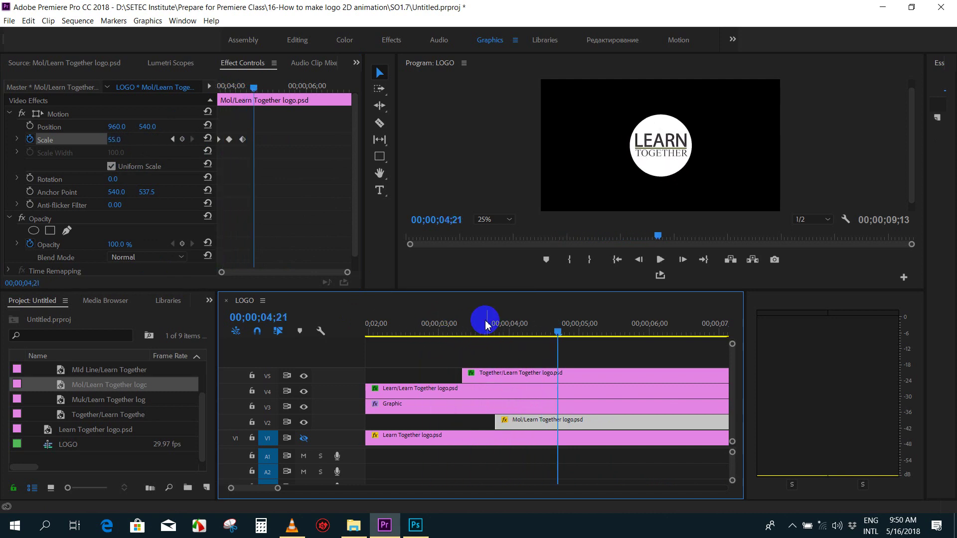
left_click(453, 325)
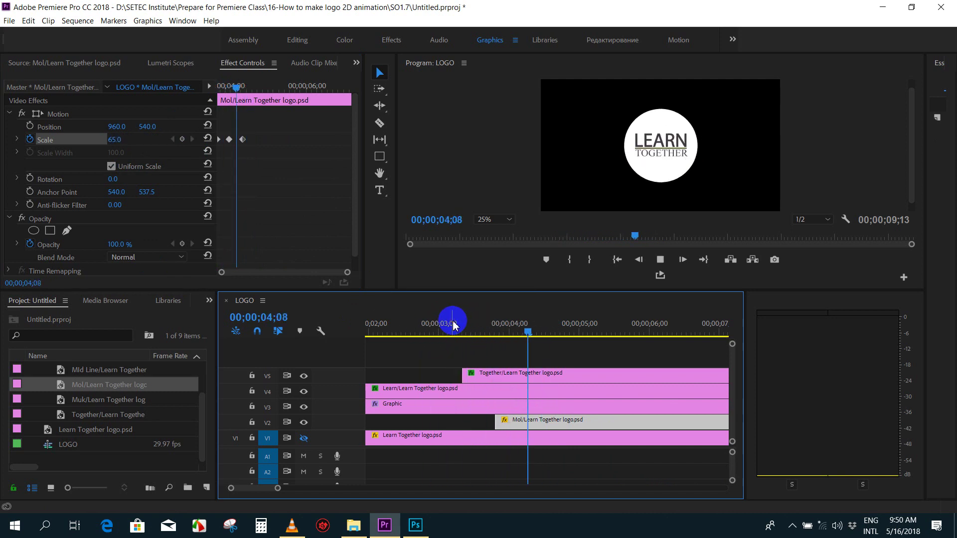
key("minus")
left_click_drag(406, 329, 348, 350)
key("space")
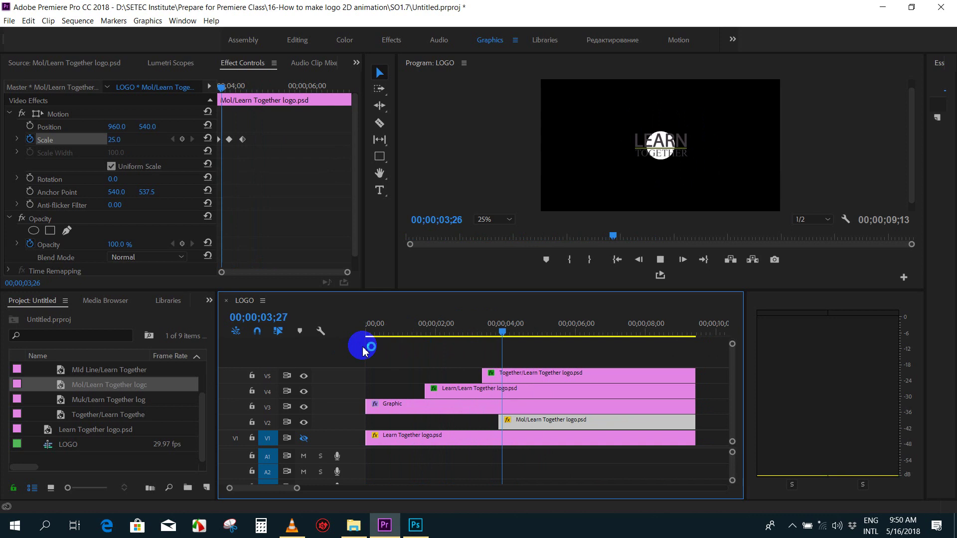
left_click(501, 330)
left_click_drag(502, 333, 514, 332)
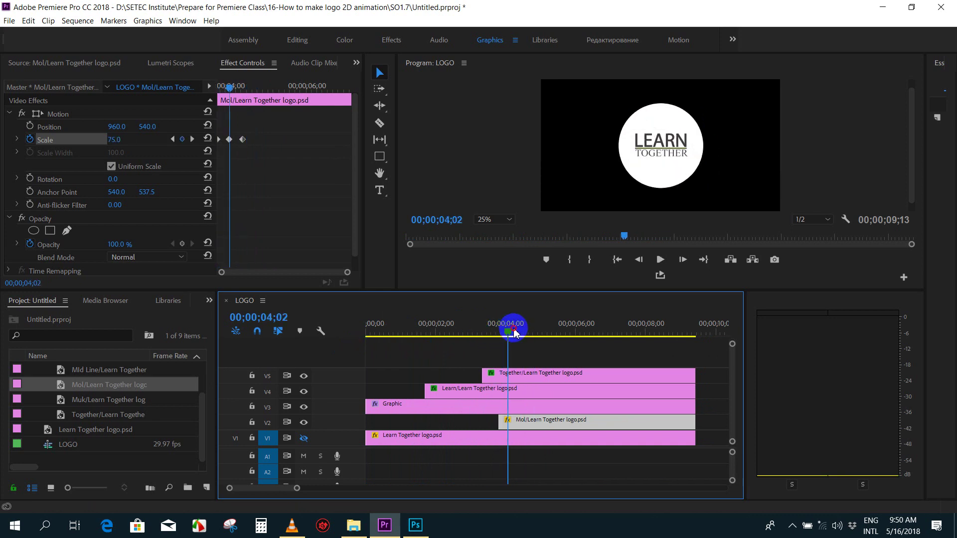
left_click(294, 526)
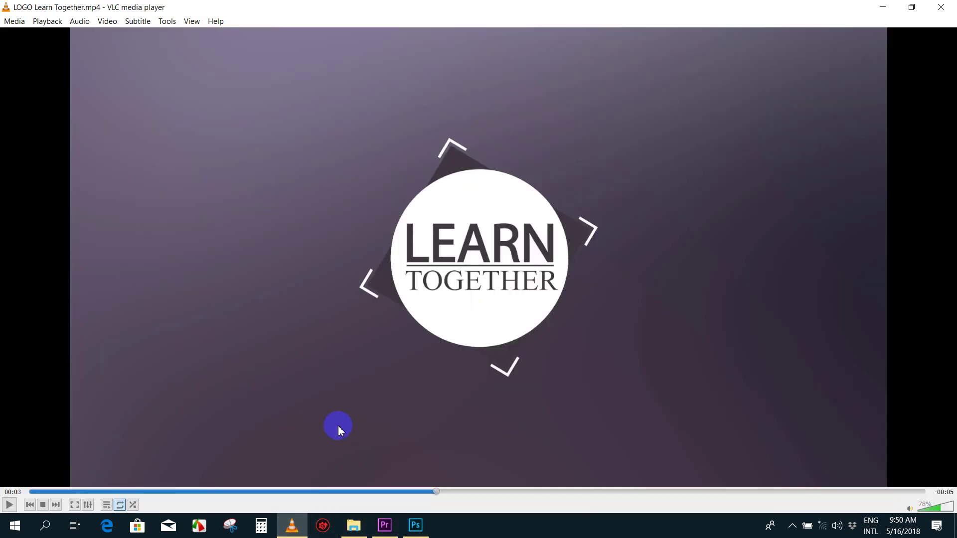
- Play the VLC reference video, jump back, pause at 00:04, and return to Premiere Pro
left_click(9, 505)
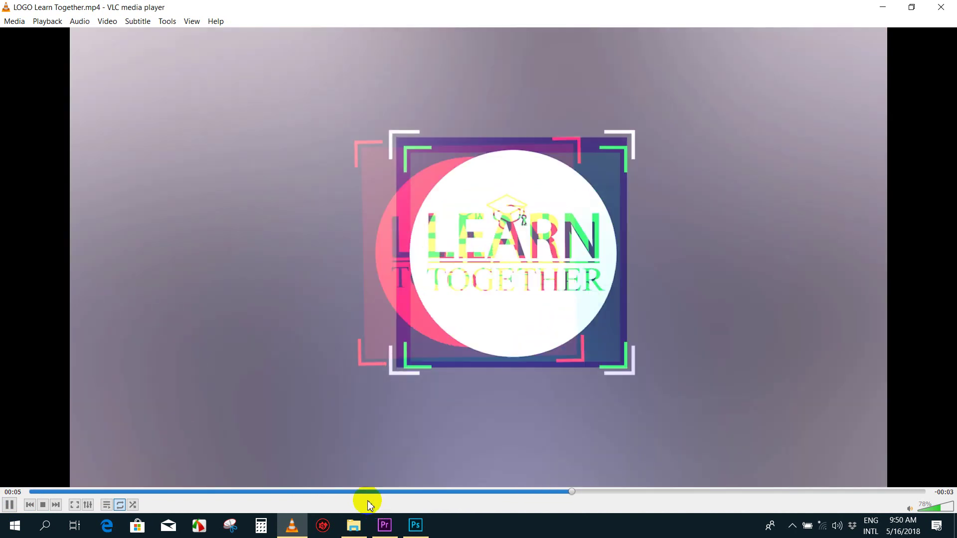
left_click(337, 492)
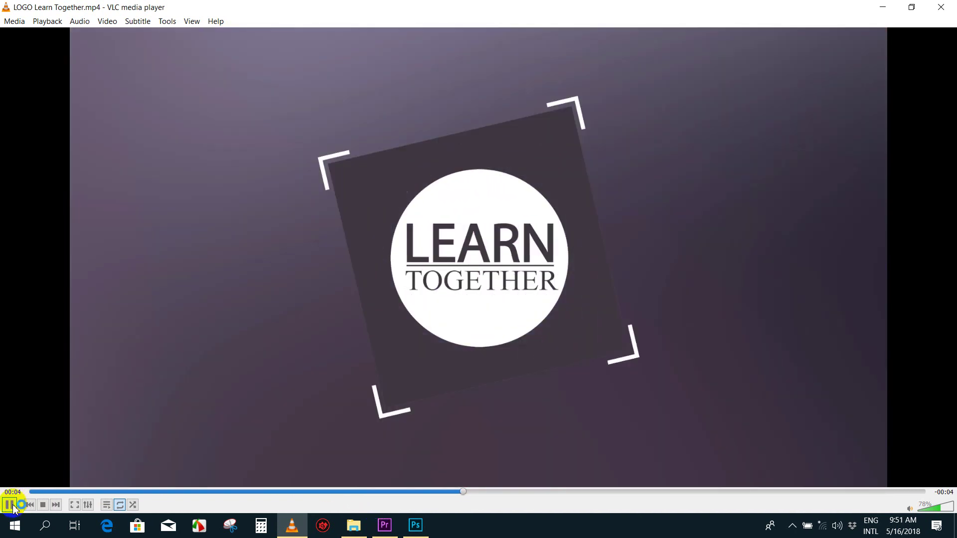
left_click(10, 505)
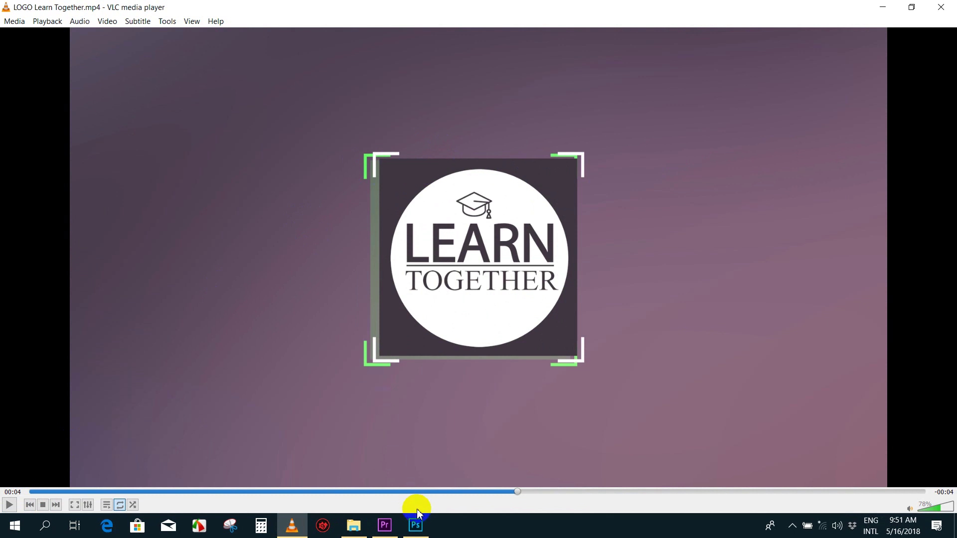
left_click(385, 525)
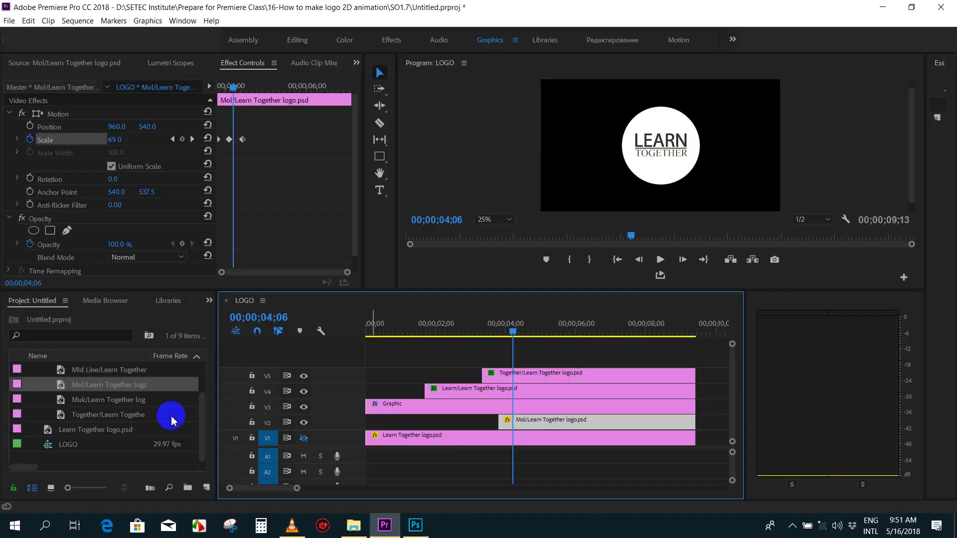
- Preview the Muk, Together and Line layers of Learn Together logo.psd in the Project panel
double_click(69, 401)
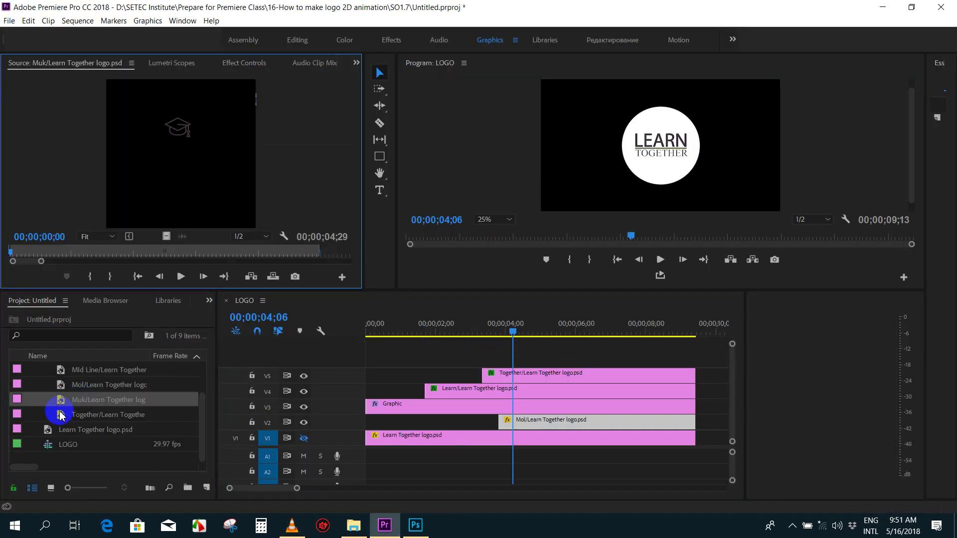
double_click(61, 415)
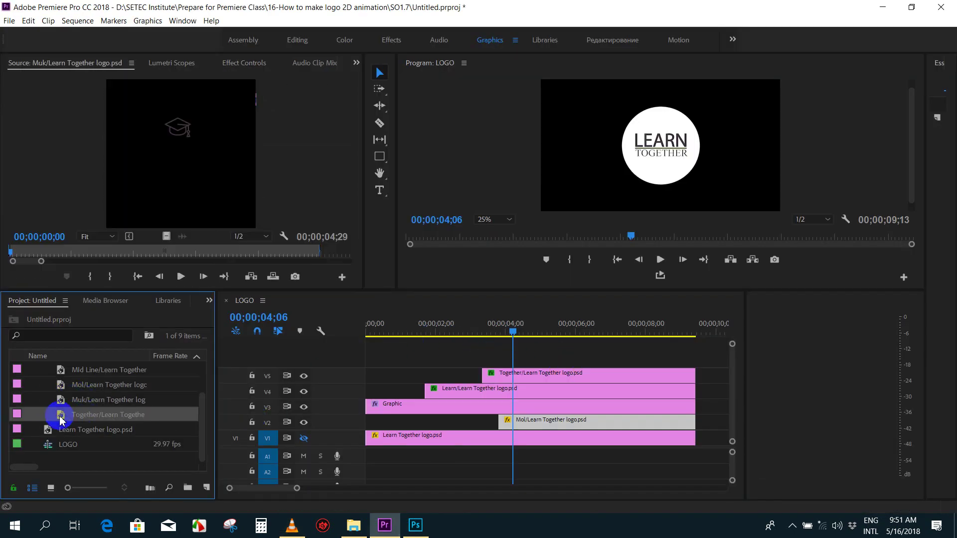
scroll(94, 390, "up", 2)
double_click(107, 387)
scroll(107, 397, "up", 1)
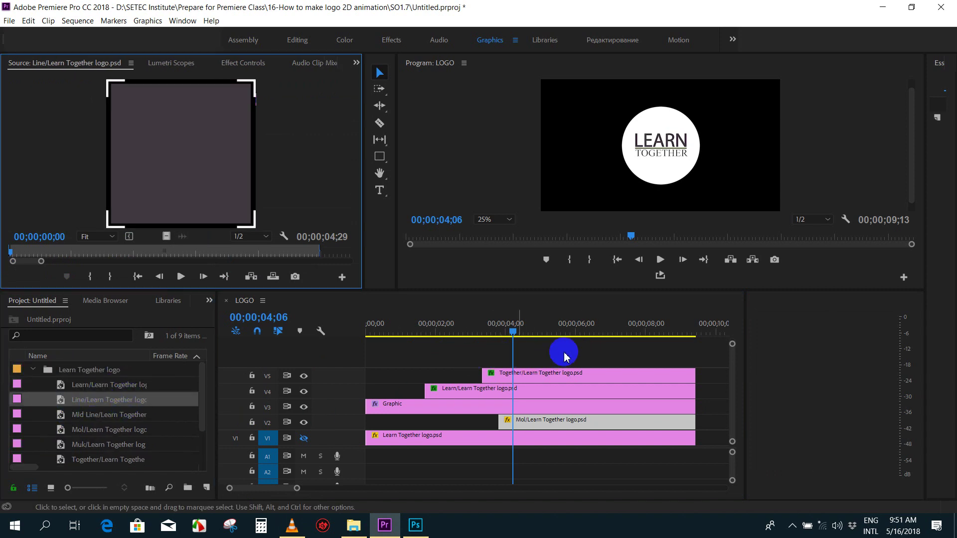
- Park the playhead at 04;25 and move the V2–V5 clips up one track, freeing V2
left_click(534, 327)
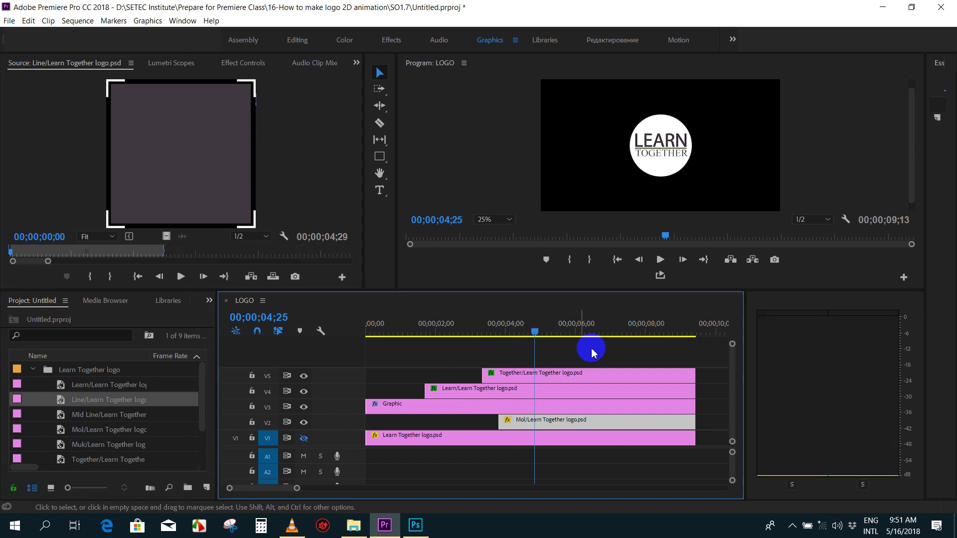
key("minus")
mouse_move(591, 358)
left_mouse_down()
mouse_move(427, 394)
mouse_move(468, 366)
left_mouse_up()
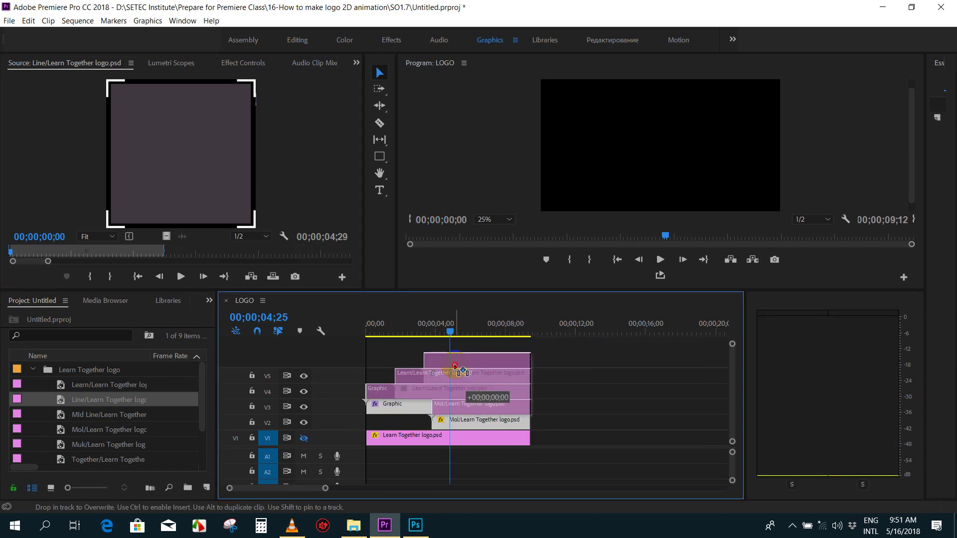
left_click(625, 378)
left_click(64, 406)
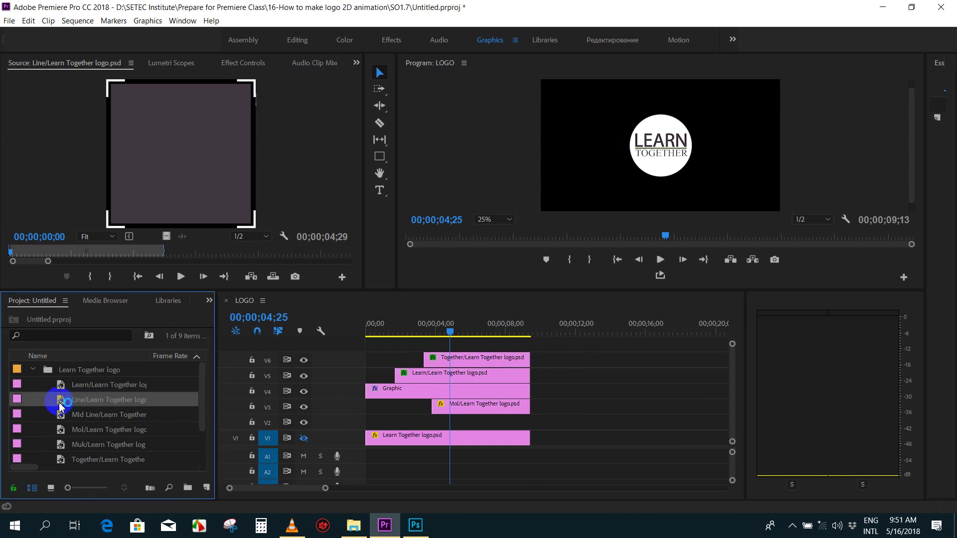
- Place the Line layer on V2 at 04;25 and trim its end to match the other clips
left_click_drag(122, 405, 450, 422)
key("=")
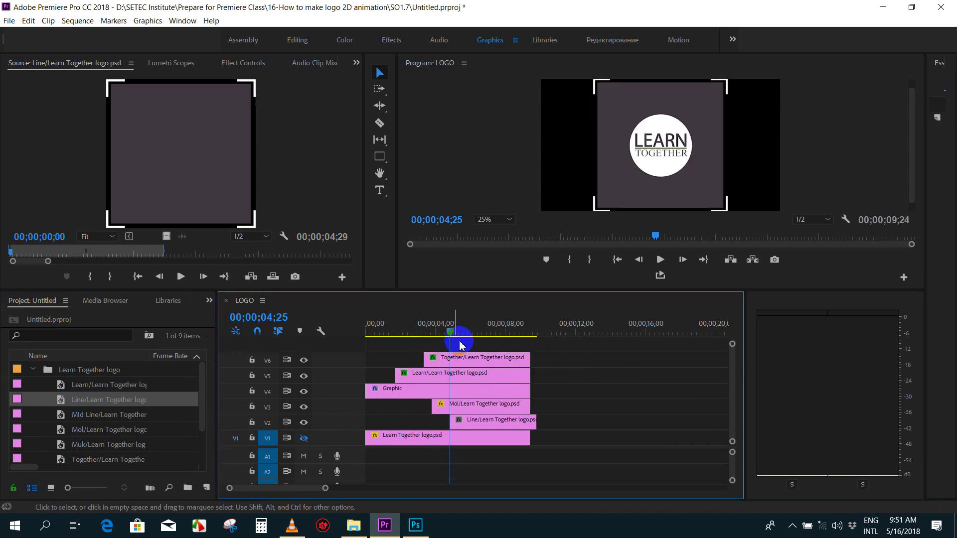
key("minus")
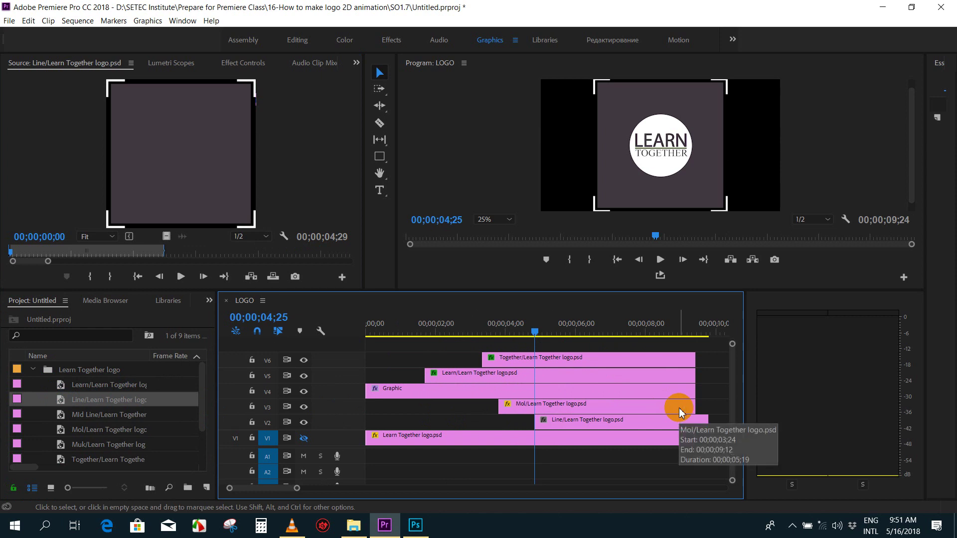
left_click_drag(708, 421, 696, 420)
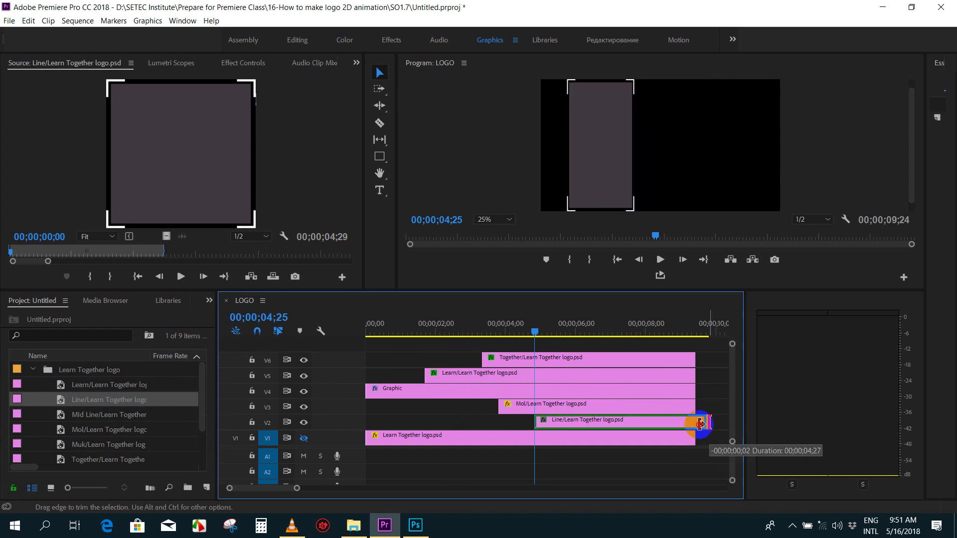
- Preview the animation from 04;03 to 04;27, then select the Line clip to show its Motion settings
left_click(507, 327)
scroll(551, 335, "down", 3)
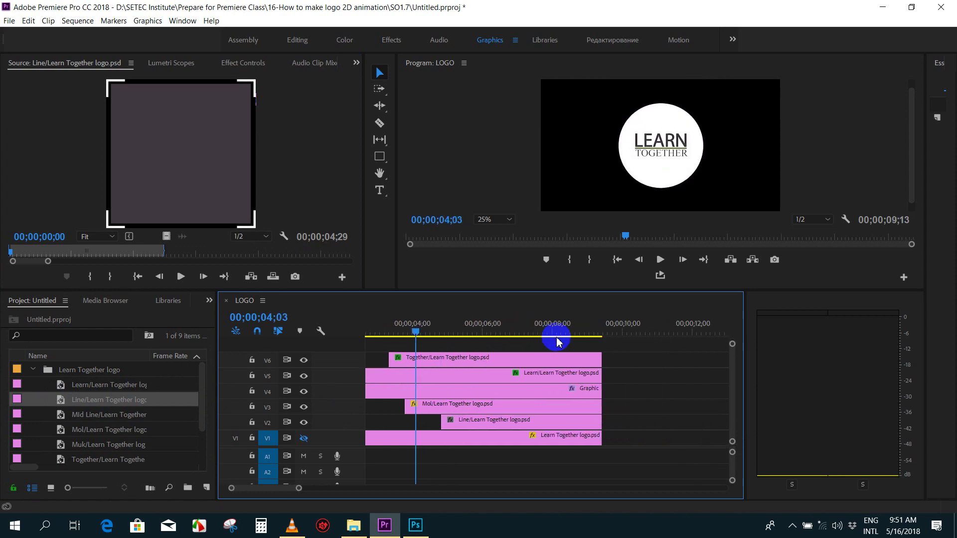
scroll(531, 352, "up", 3)
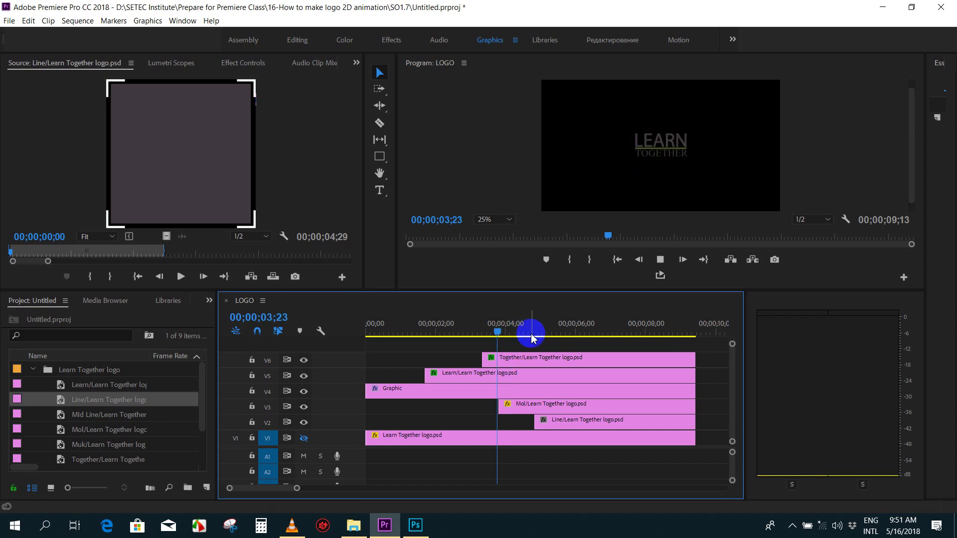
key("space")
left_click(538, 328)
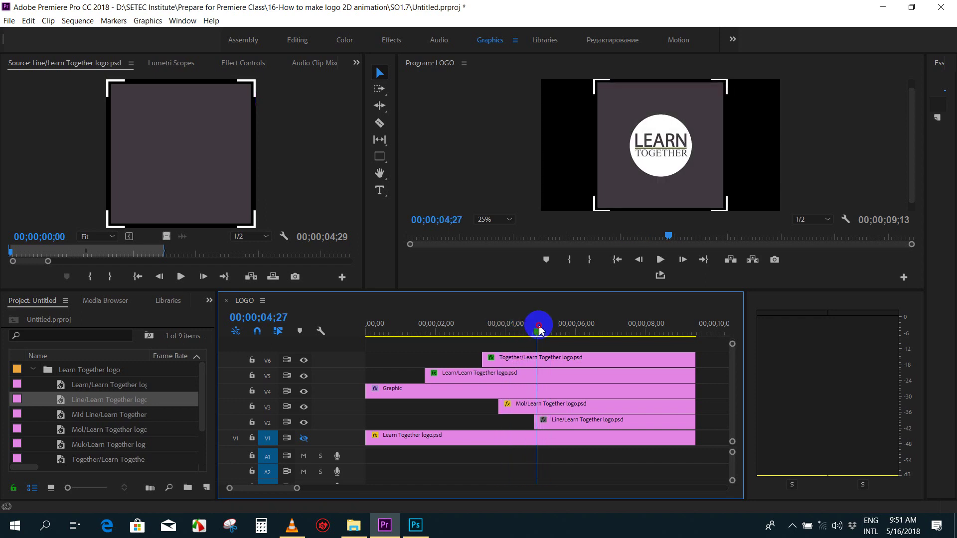
left_click(550, 403)
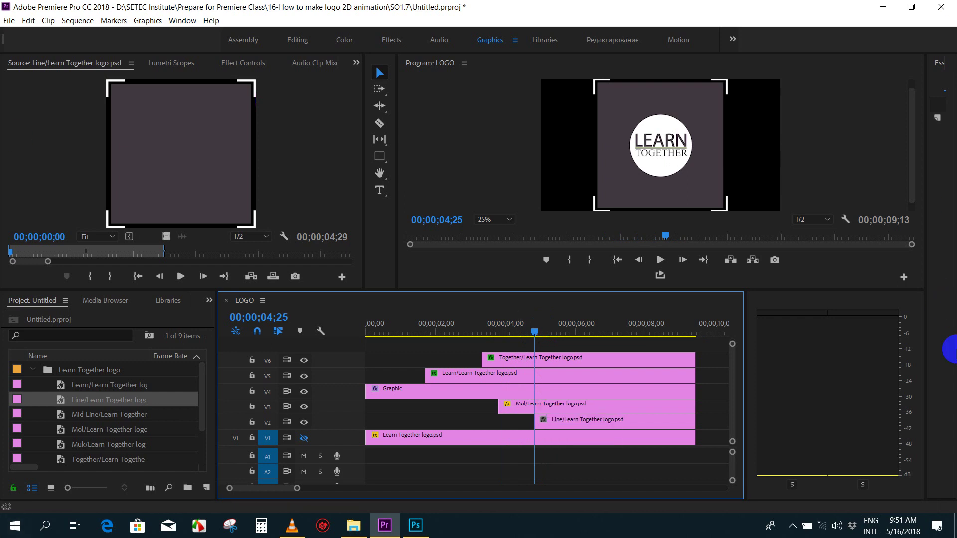
left_click(559, 423)
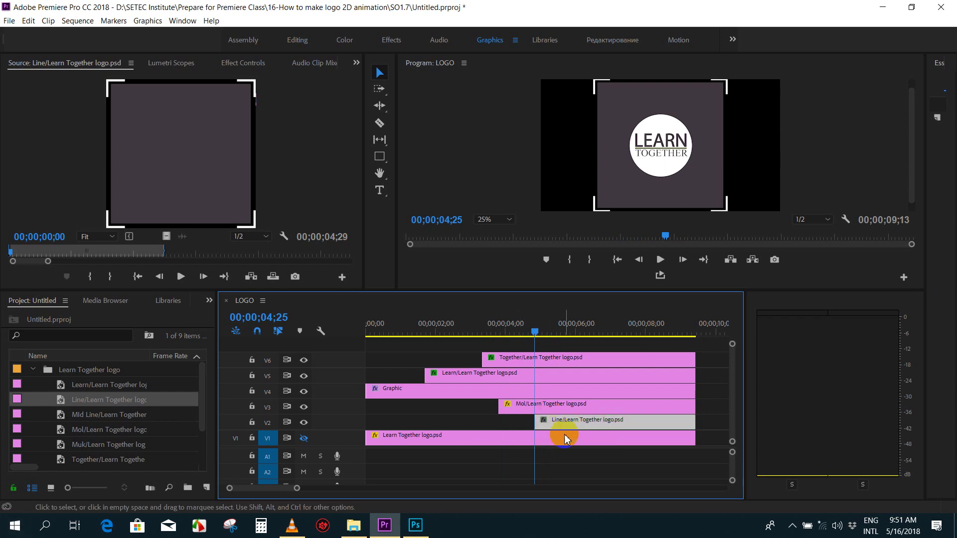
left_click(243, 62)
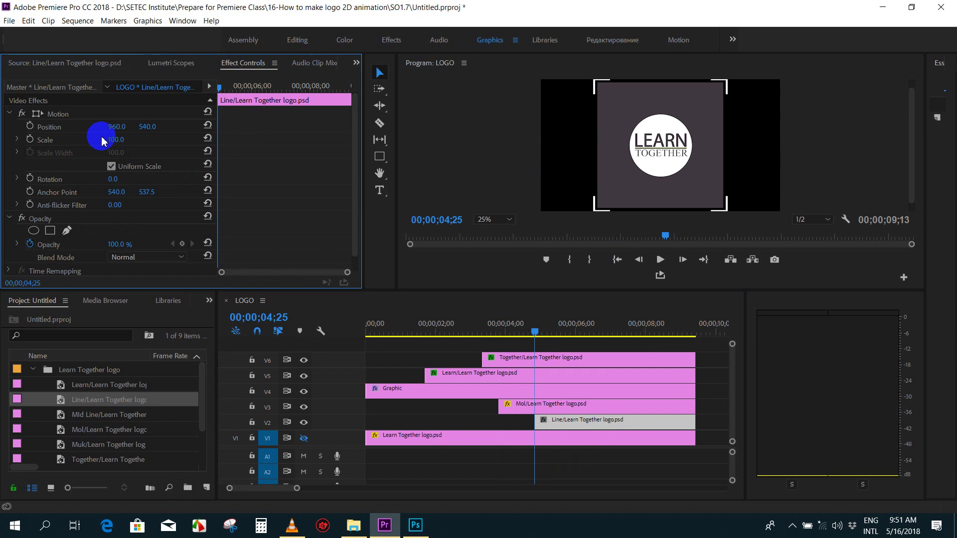
- Set the Line frame's Scale to 0 and move its V2 clip to start at 04;10
left_click_drag(114, 139, 30, 145)
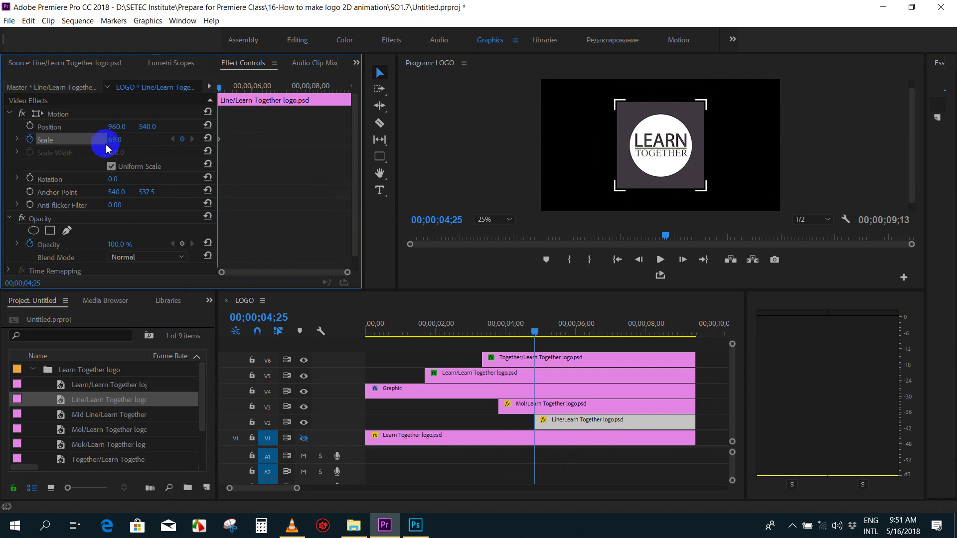
key("Return")
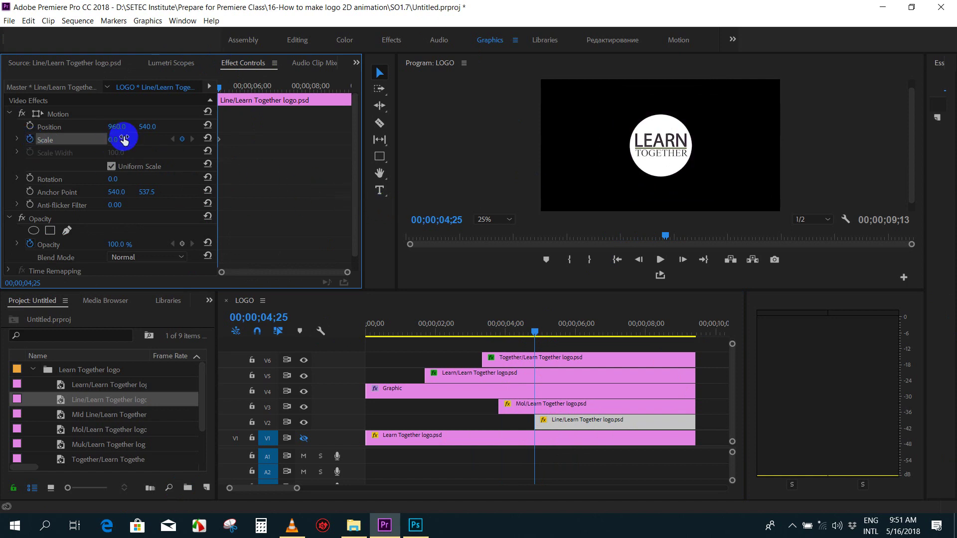
mouse_move(526, 337)
left_mouse_down()
mouse_move(509, 337)
mouse_move(517, 334)
left_mouse_up()
left_click_drag(566, 427, 549, 427)
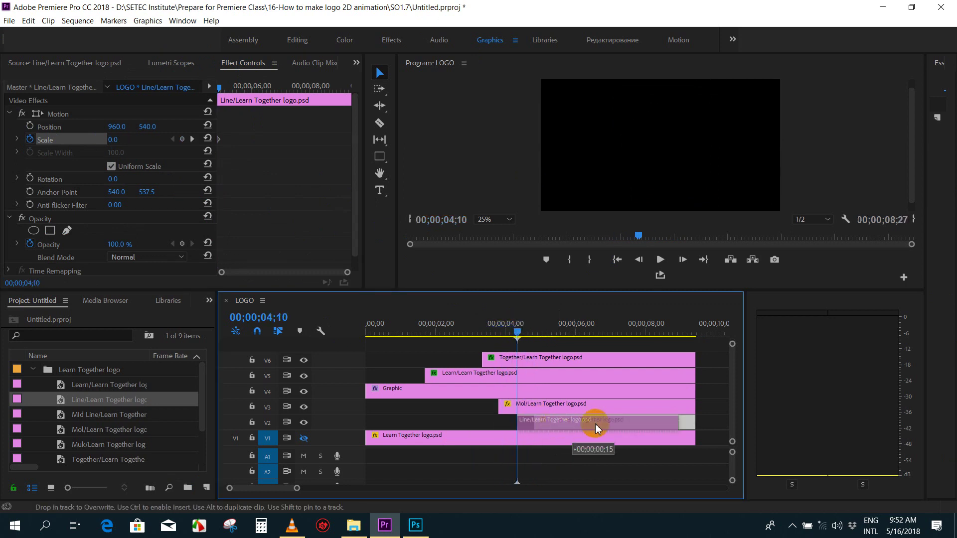
left_click_drag(517, 327, 518, 332)
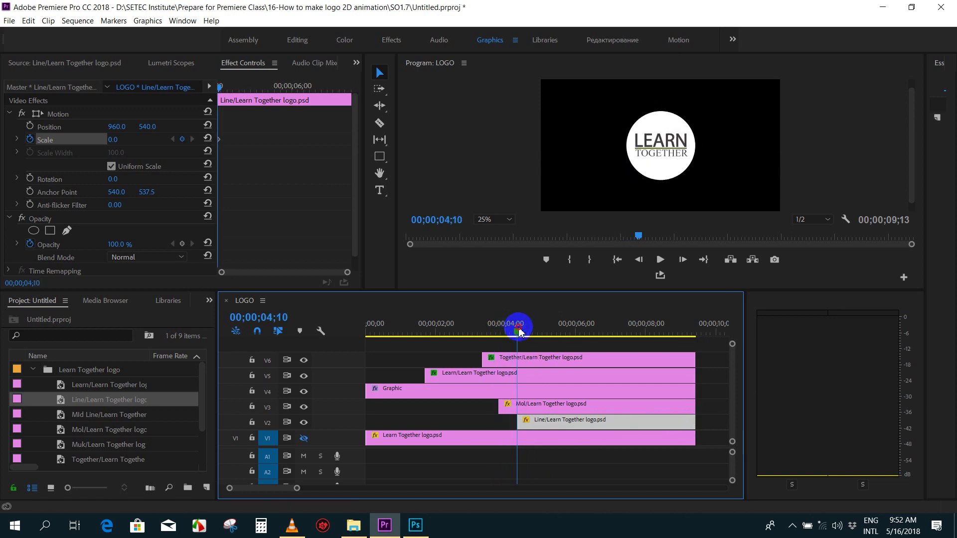
left_click_drag(520, 333, 533, 334)
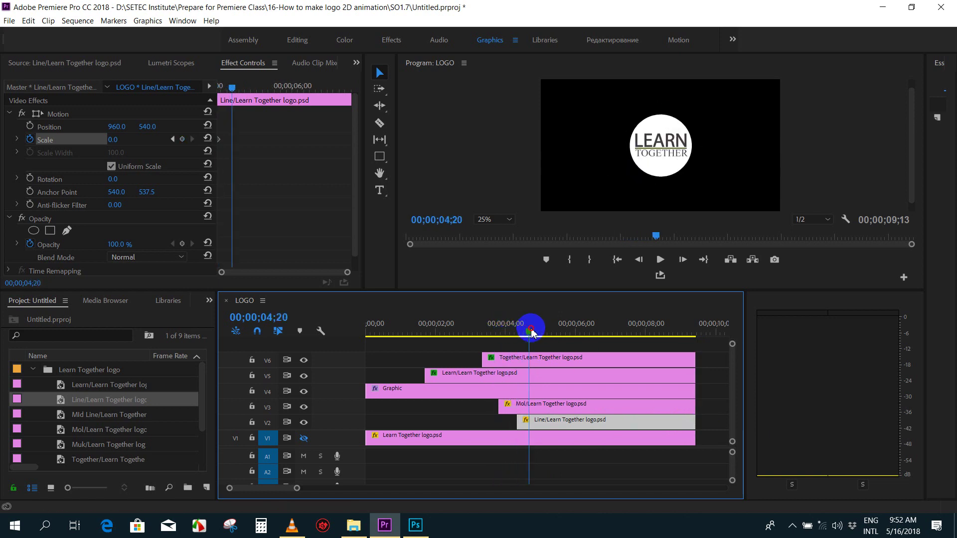
- Replay the VLC reference from about 00:03, then return to Premiere at frame 04;29
left_click(292, 526)
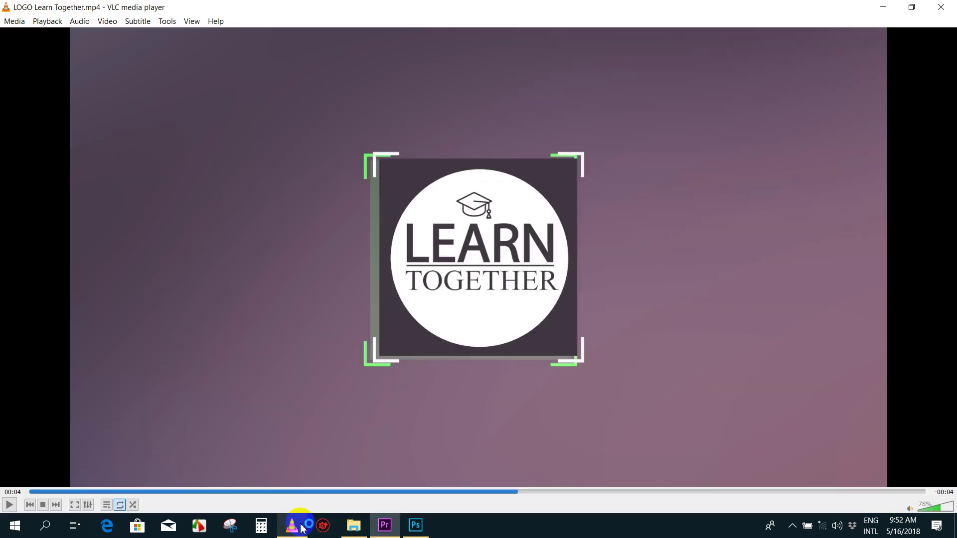
left_click(424, 492)
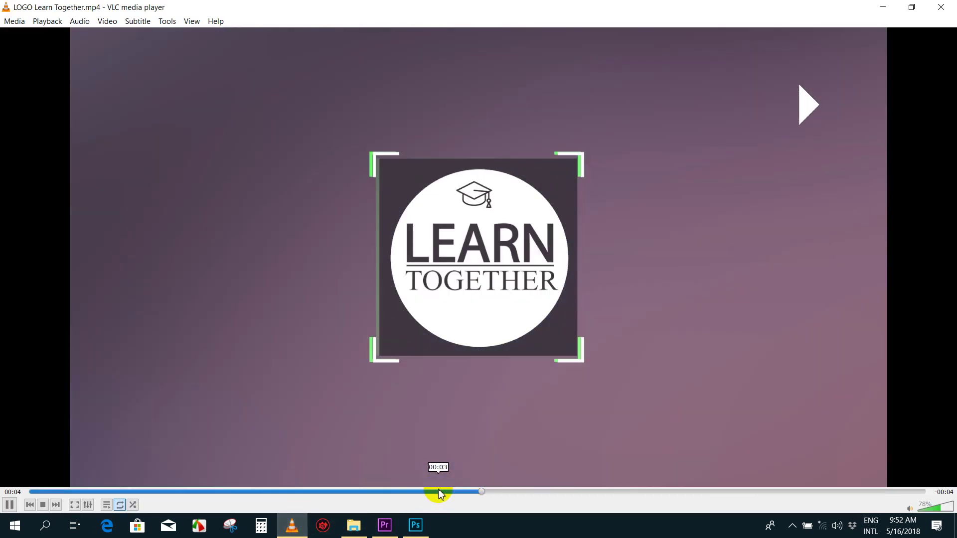
key("space")
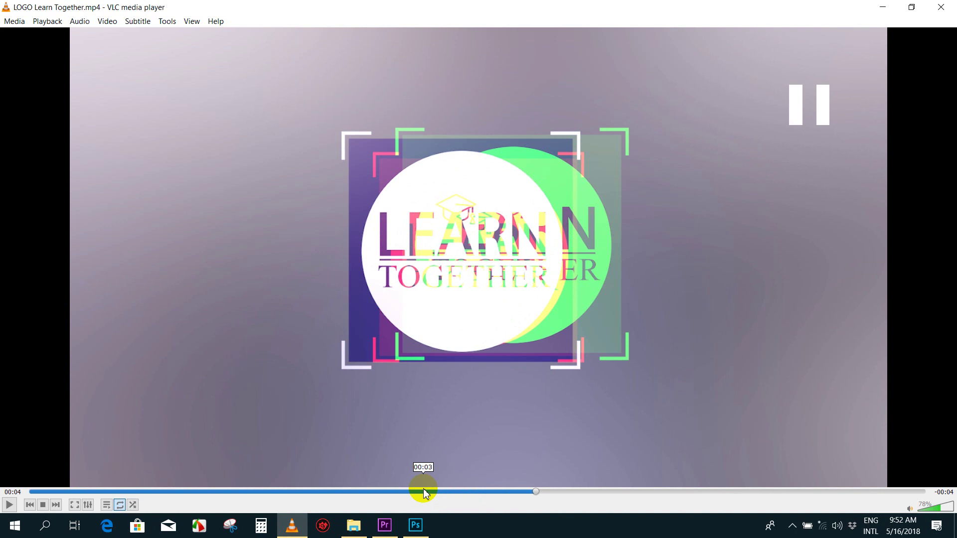
left_click(294, 524)
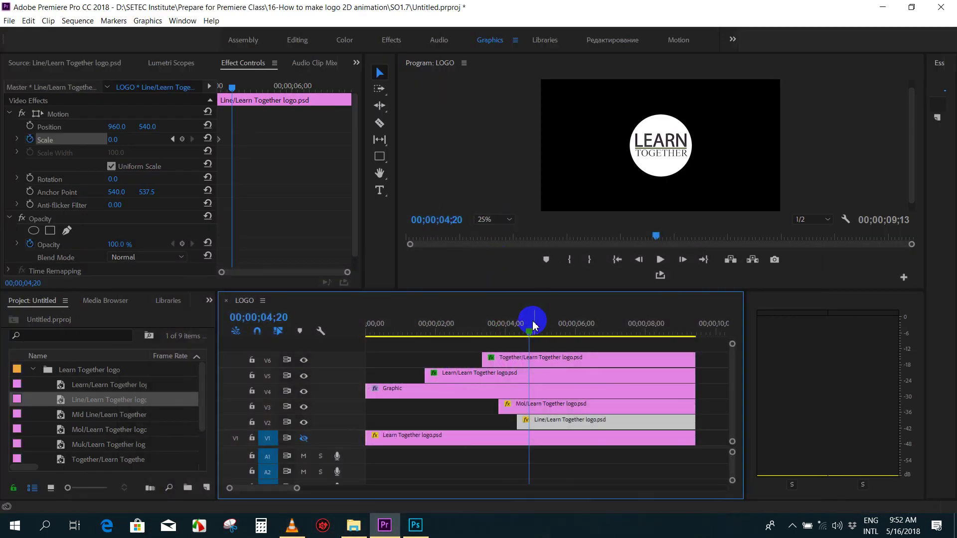
left_click_drag(530, 330, 540, 330)
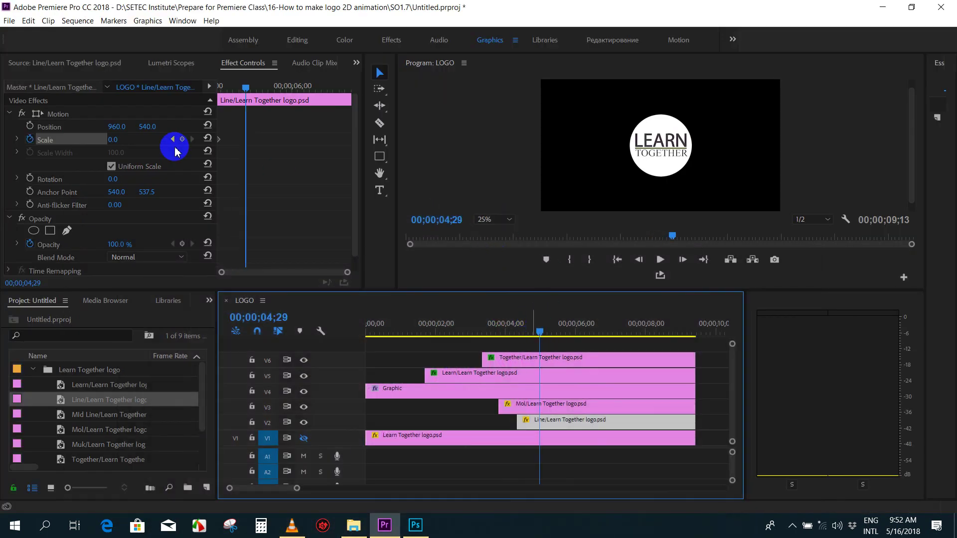
- Set the Line frame's Scale to 55 at 04;29 and preview the growth
left_click(118, 142)
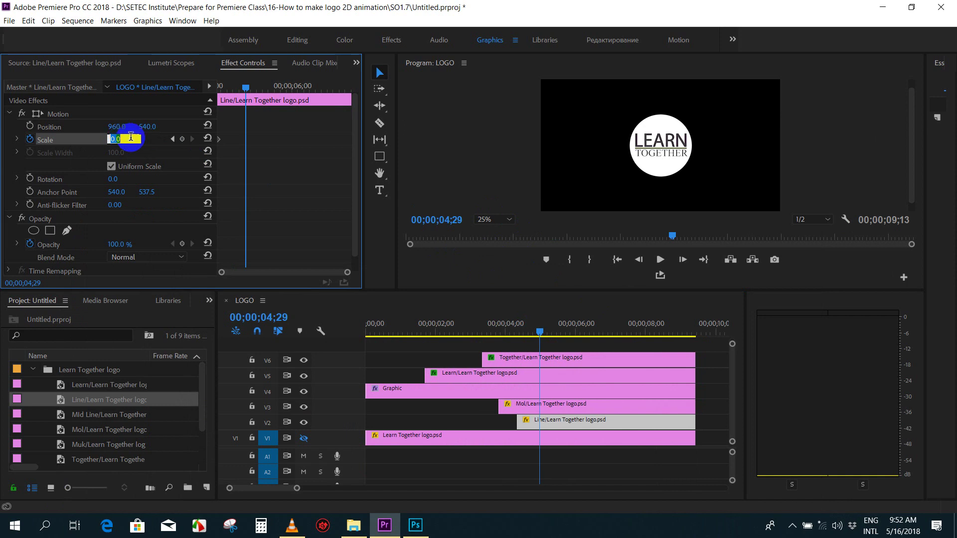
type("55")
key("Return")
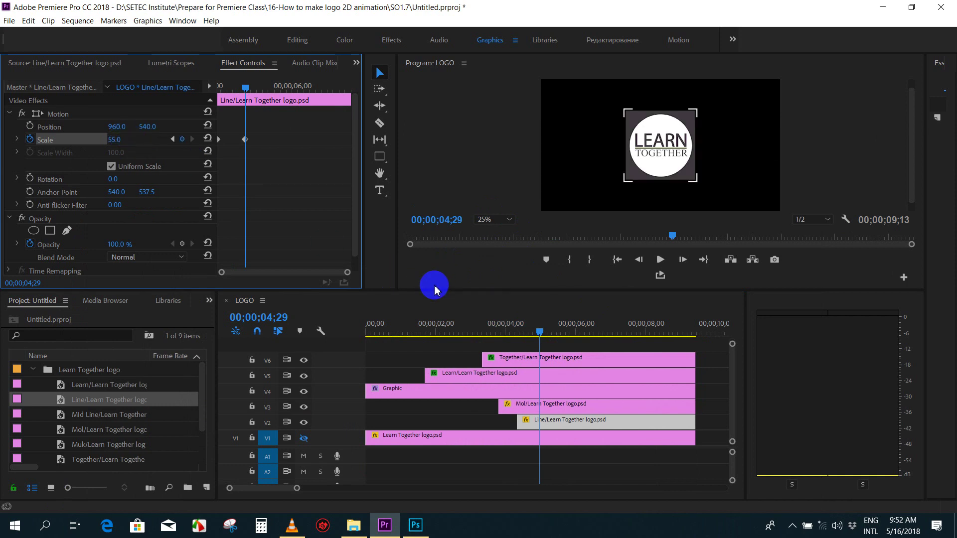
left_click_drag(557, 351, 495, 335)
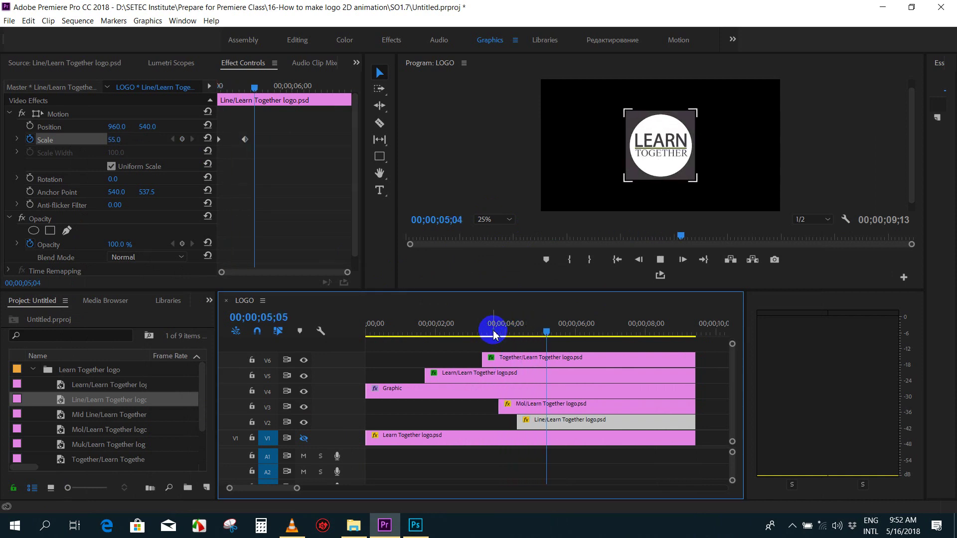
key("space")
- Enable Rotation keyframing for the frame starting at 04;10
left_click_drag(531, 329, 518, 330)
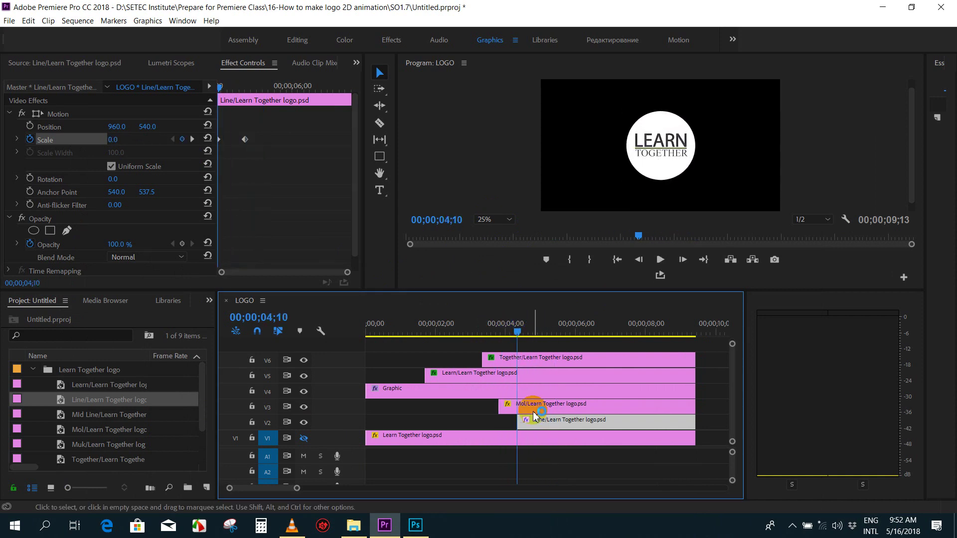
left_click(30, 180)
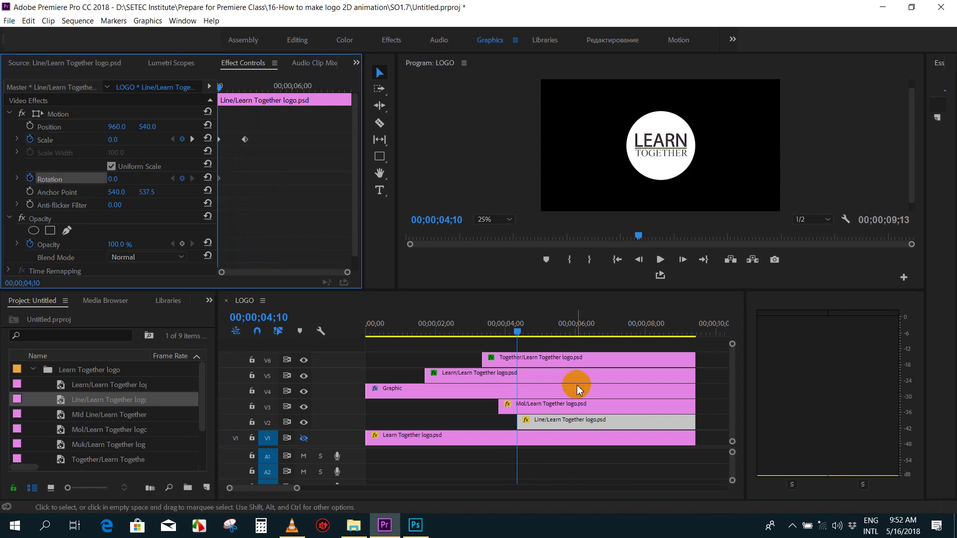
left_click(524, 331)
left_click_drag(523, 332, 543, 333)
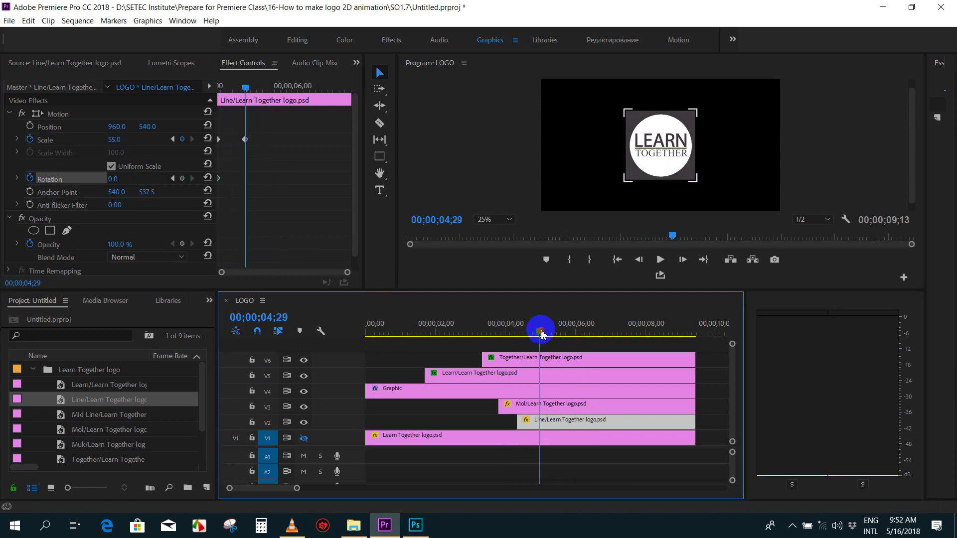
left_click(114, 178)
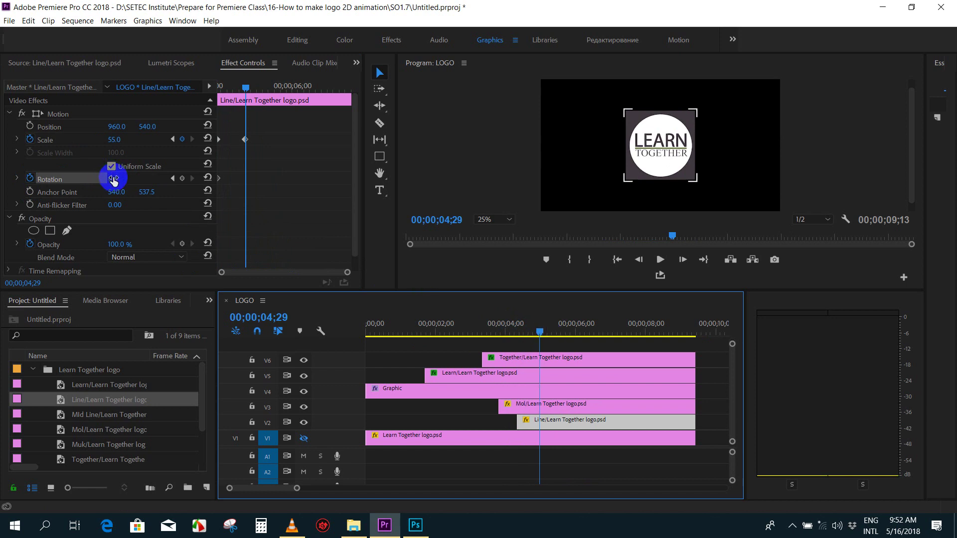
- Keyframe the frame's Rotation at 04;29 and set 50° at its first frame
left_click(178, 181)
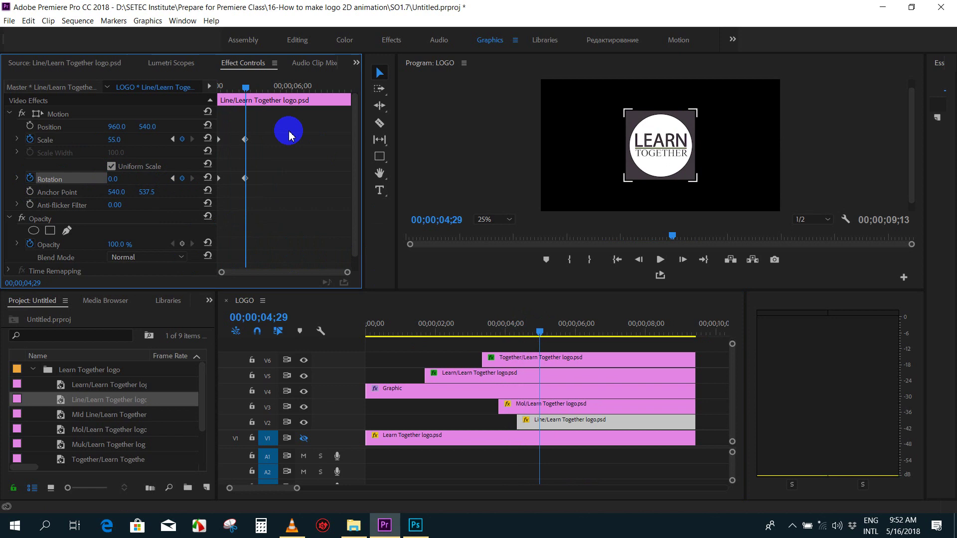
left_click(246, 84)
left_click_drag(246, 85, 220, 85)
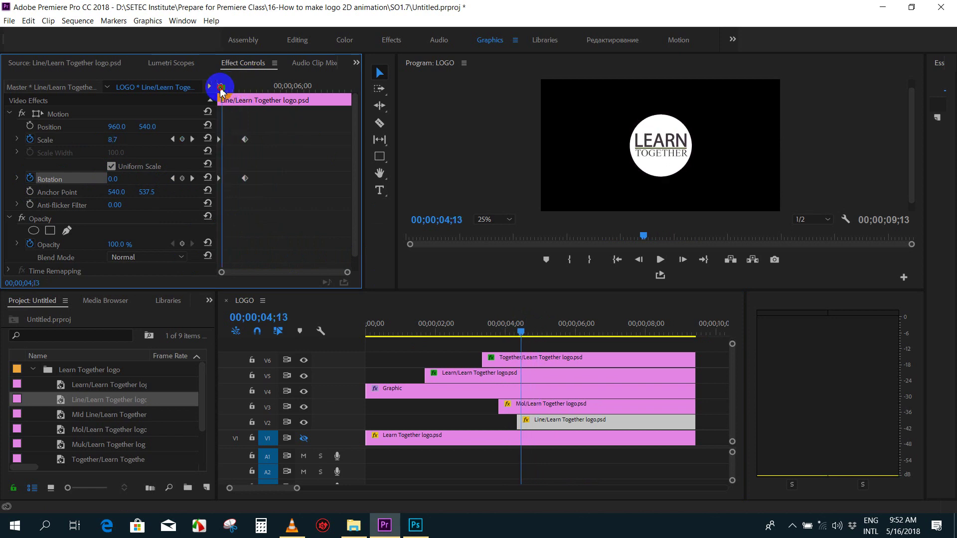
left_click(130, 189)
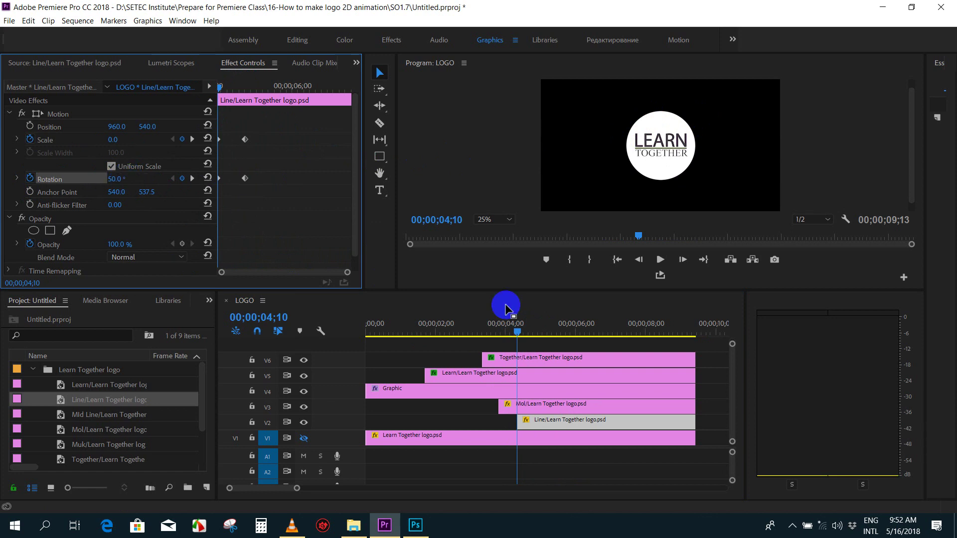
- Preview the spin-in, then raise the end Scale at 04;29 to 69
left_click(498, 329)
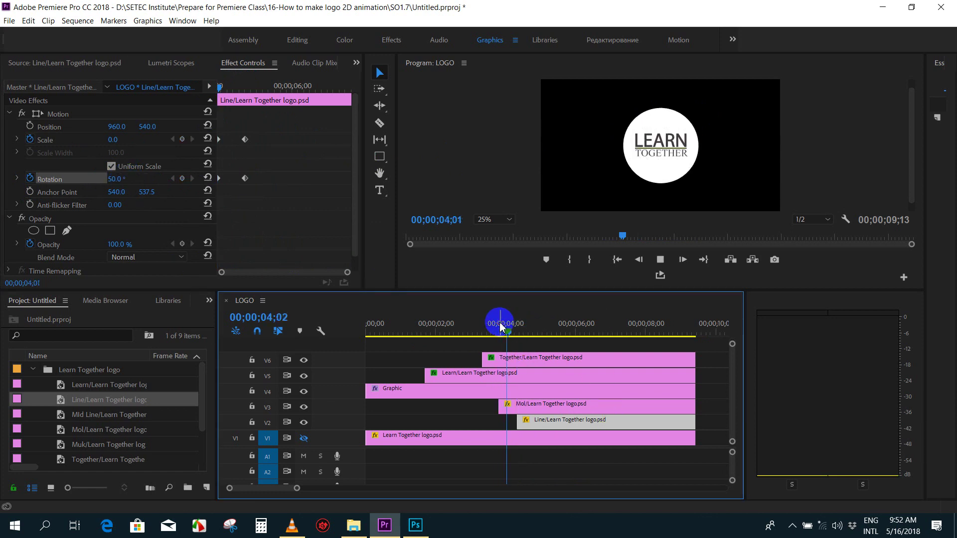
key("space")
mouse_move(526, 327)
left_mouse_down()
mouse_move(545, 331)
mouse_move(453, 330)
left_mouse_up()
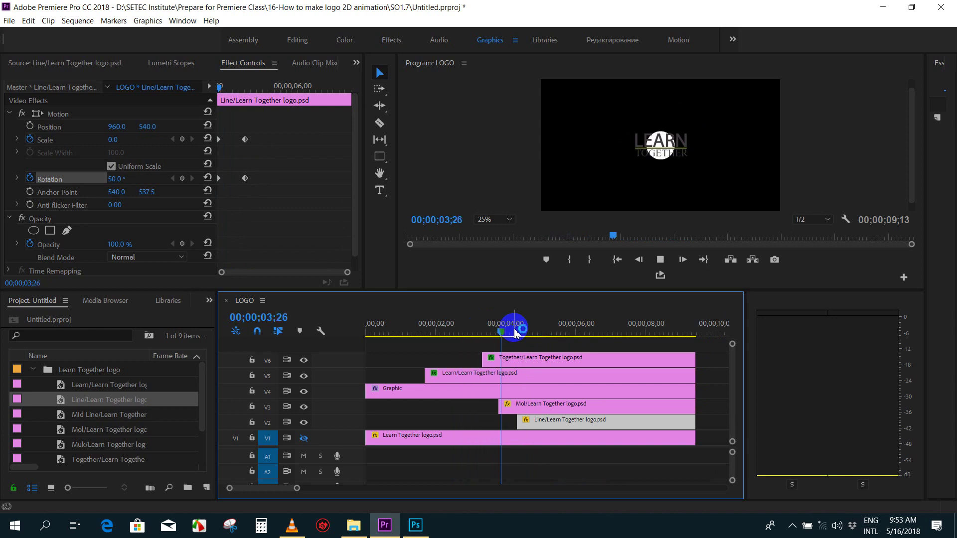
left_click_drag(509, 329, 542, 327)
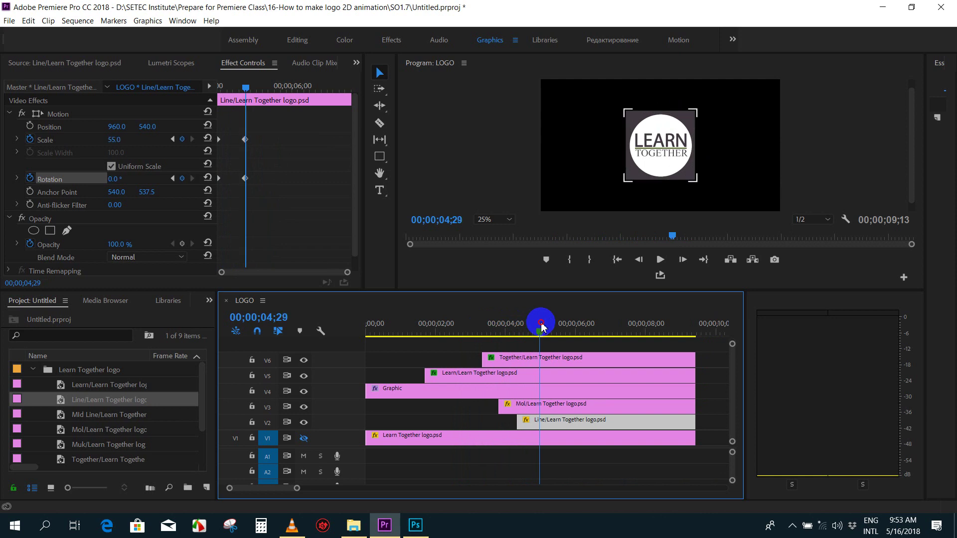
mouse_move(543, 327)
left_mouse_down()
mouse_move(532, 324)
mouse_move(544, 327)
left_mouse_up()
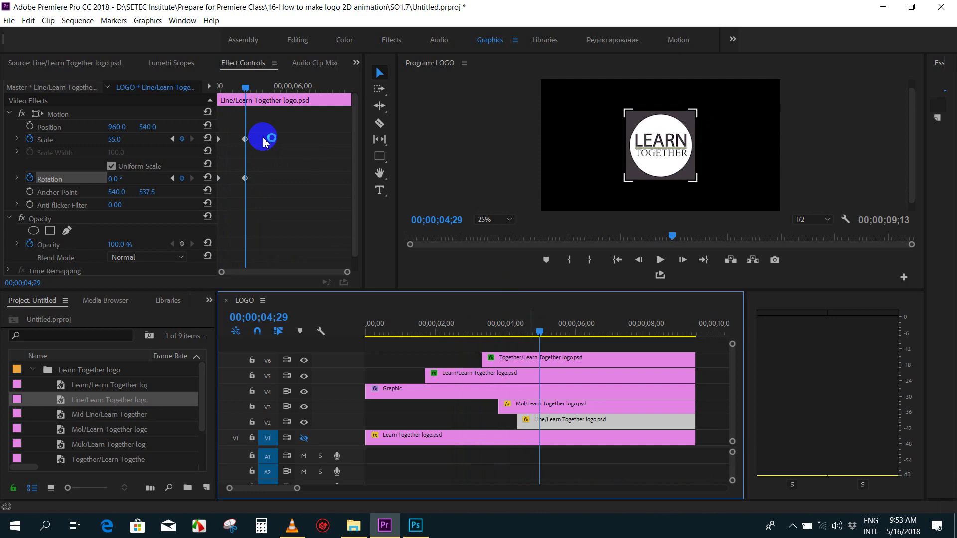
left_click(118, 143)
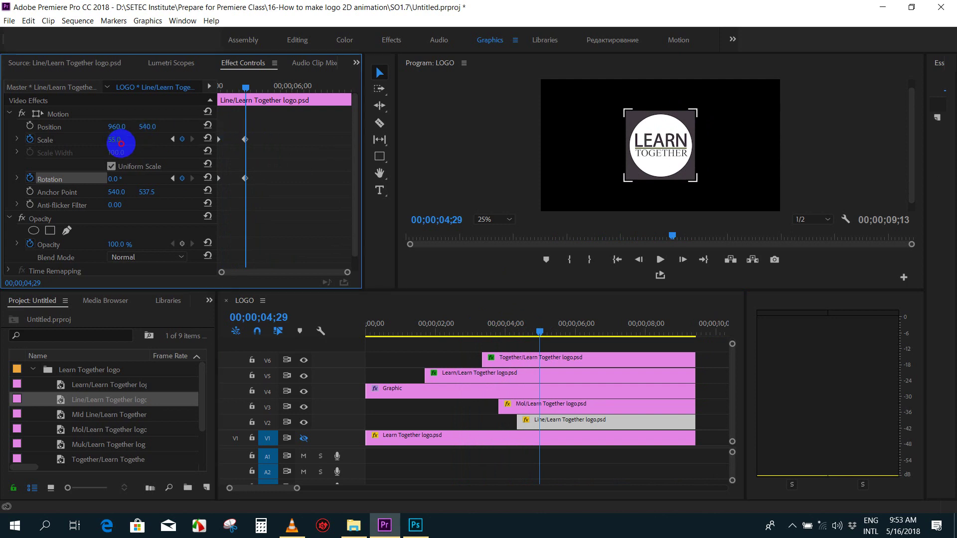
left_click_drag(121, 143, 132, 145)
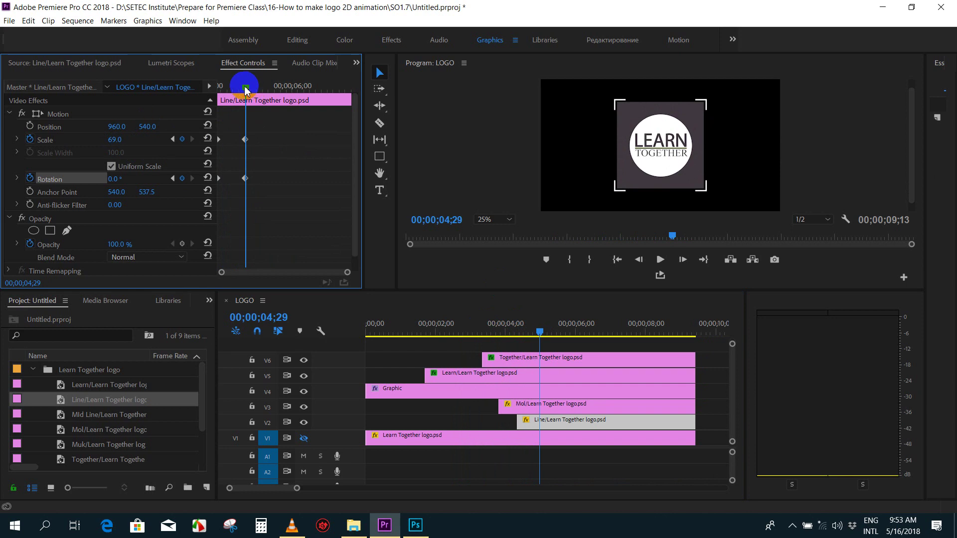
- Add a settling Scale keyframe of 55 at 05;20 and move the end Rotation keyframe there
left_click_drag(245, 90, 276, 89)
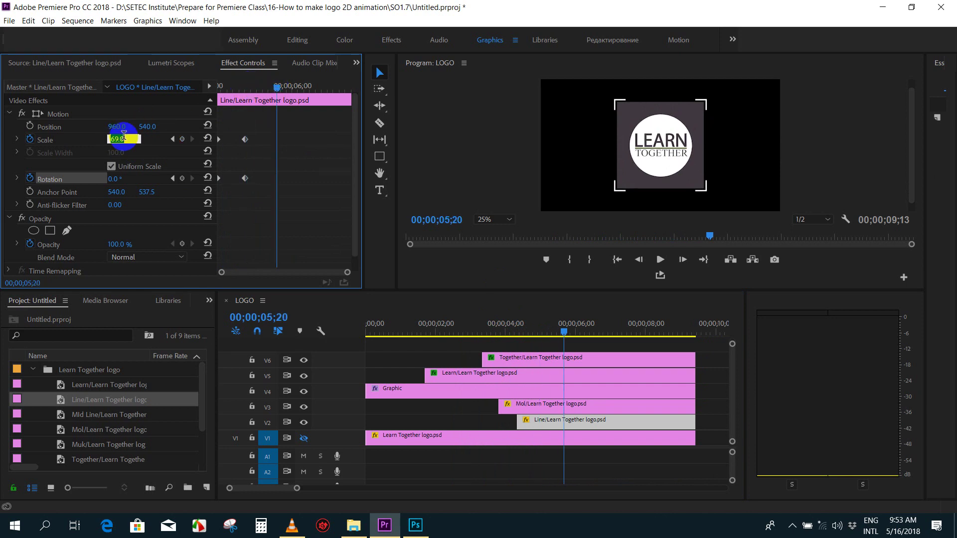
type("55")
key("Return")
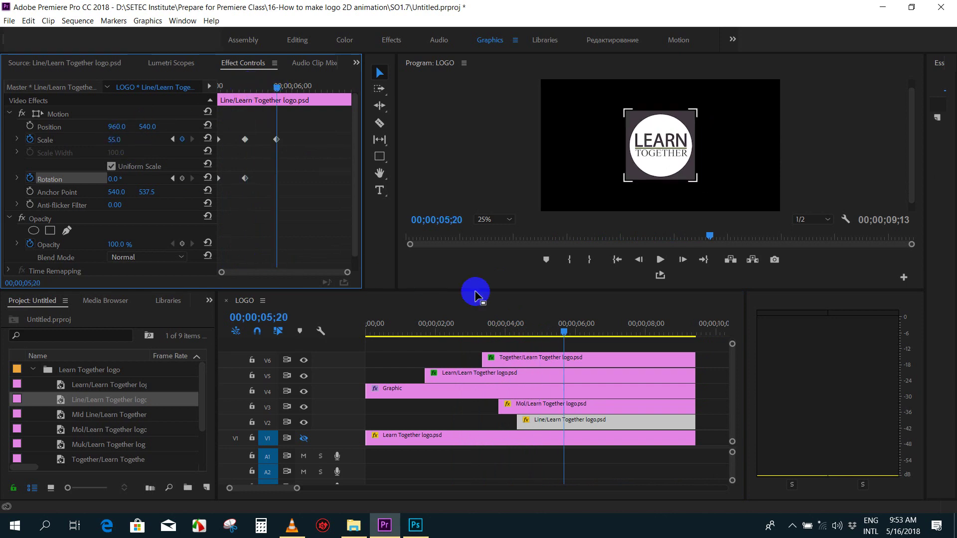
left_click_drag(248, 187, 278, 186)
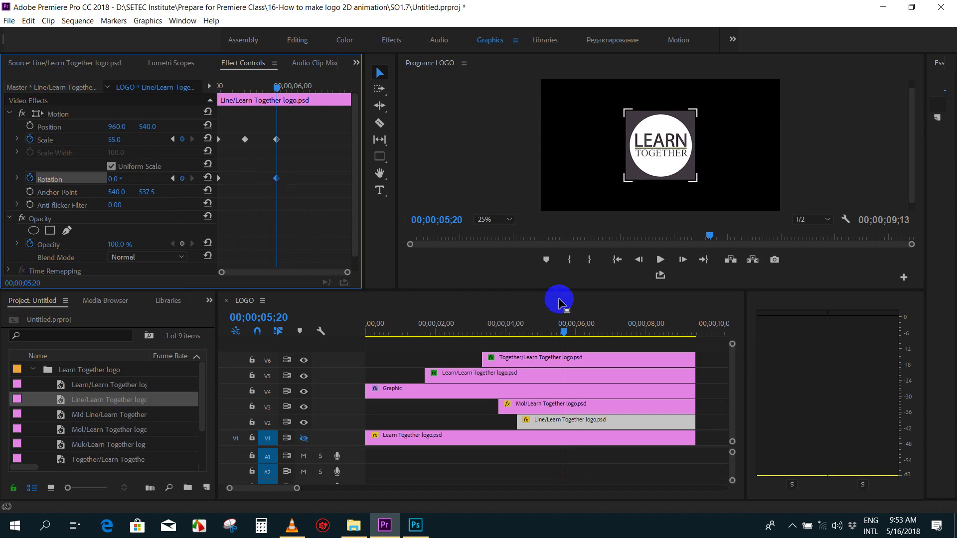
- Shift the later keyframes earlier and preview the overshoot-and-settle animation
left_click(486, 330)
key("space")
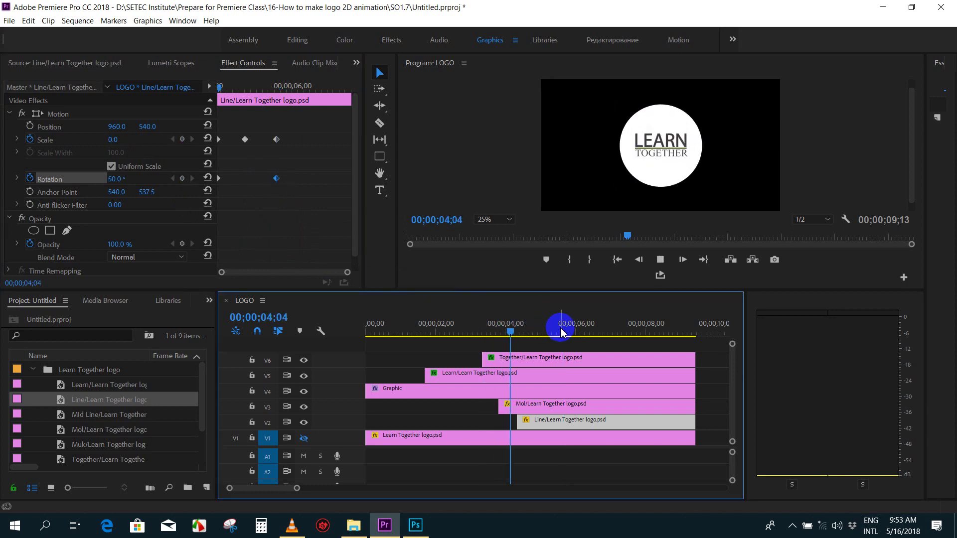
left_click_drag(562, 333, 531, 335)
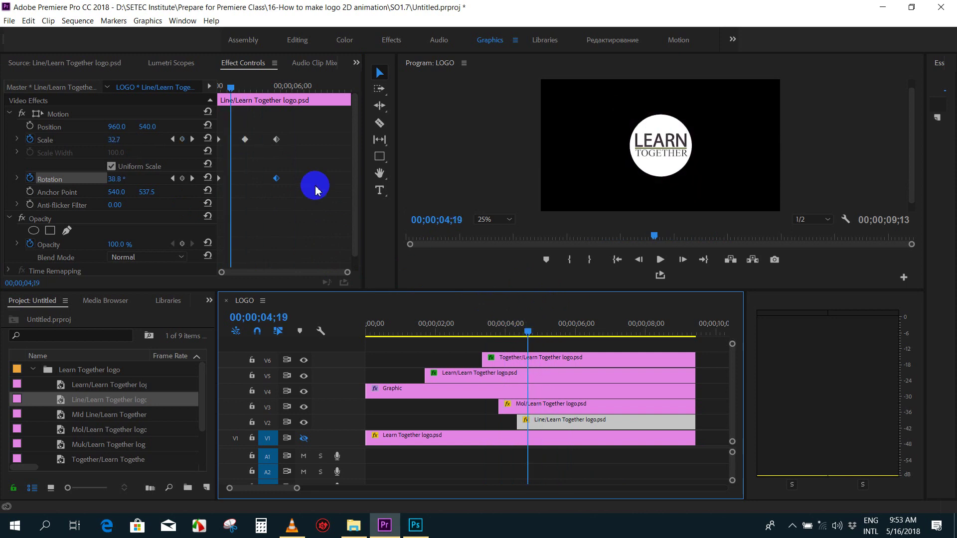
mouse_move(315, 210)
left_mouse_down()
mouse_move(243, 139)
mouse_move(230, 142)
mouse_move(270, 183)
mouse_move(248, 184)
left_mouse_up()
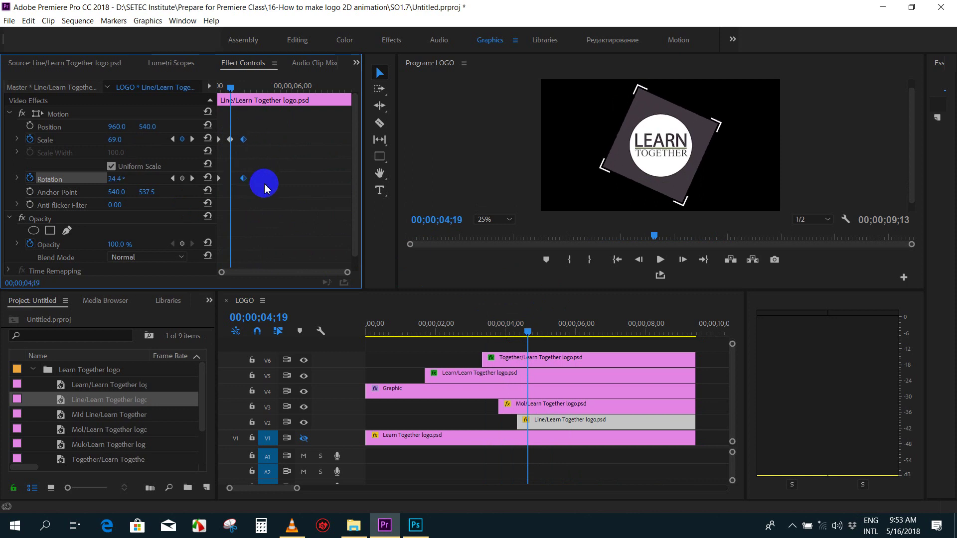
left_click_drag(231, 87, 201, 93)
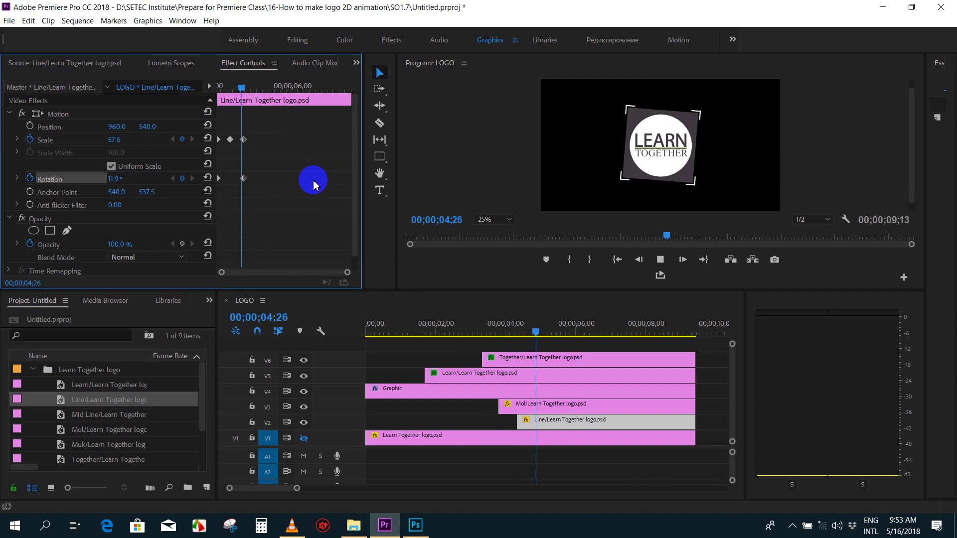
key("space")
left_click_drag(523, 325, 519, 326)
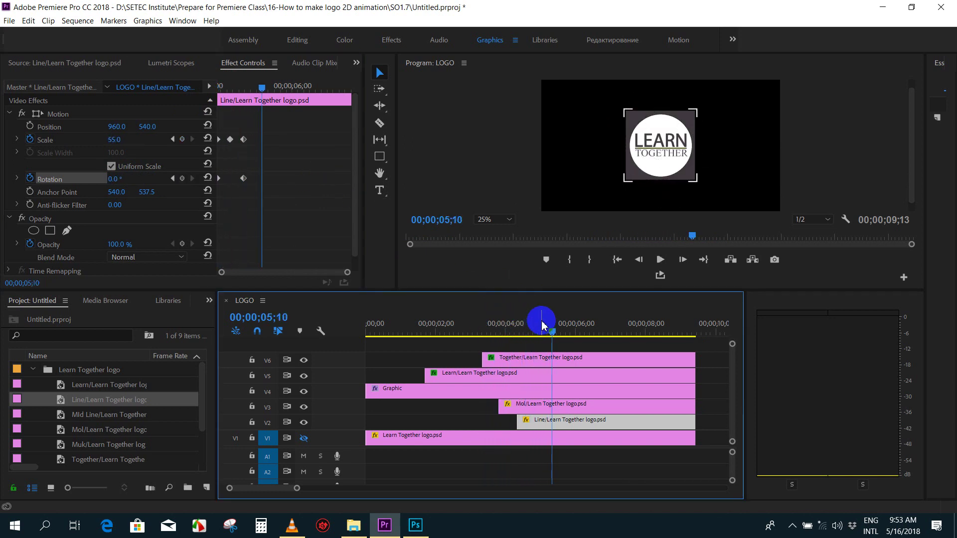
left_click_drag(543, 326, 482, 331)
- Save the project and replay the exported logo video in VLC
key("ctrl+s")
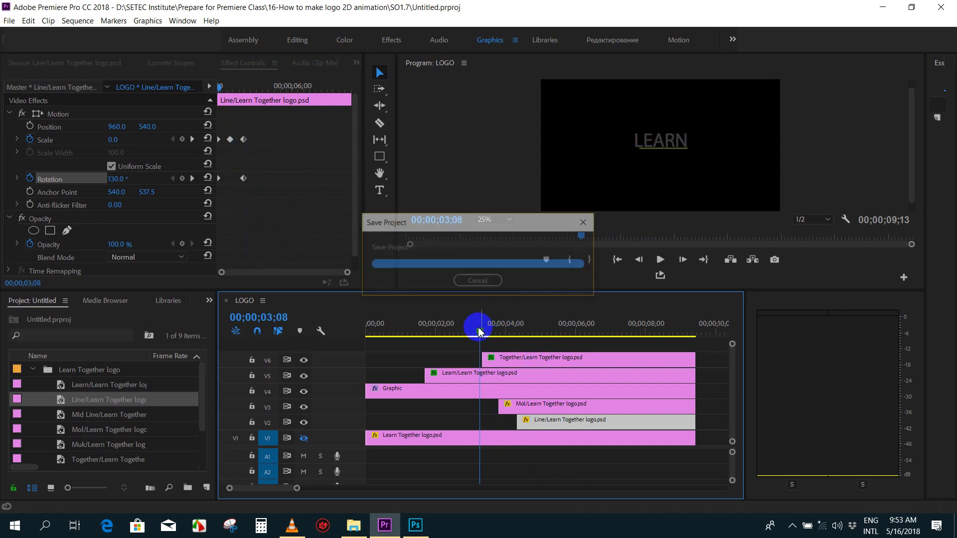
left_click(289, 529)
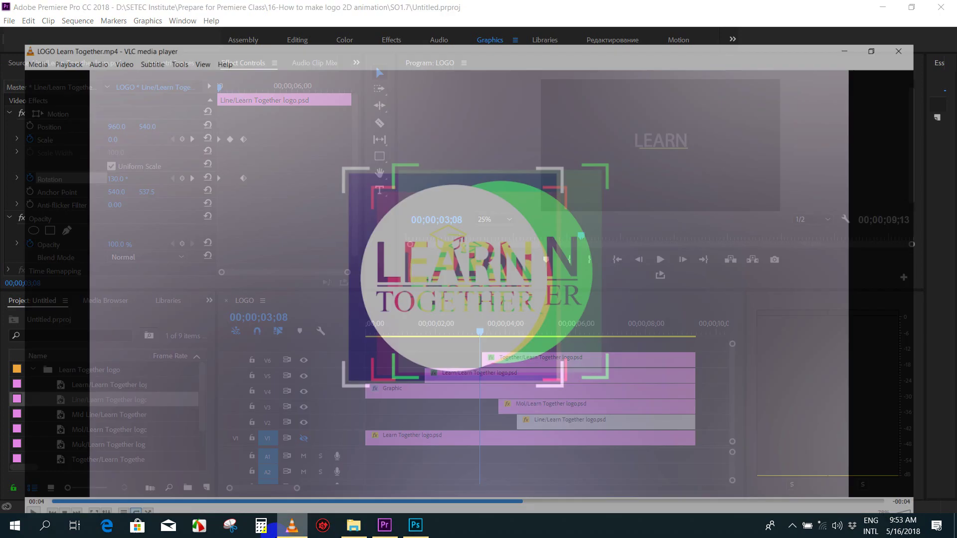
left_click(396, 492)
key("space")
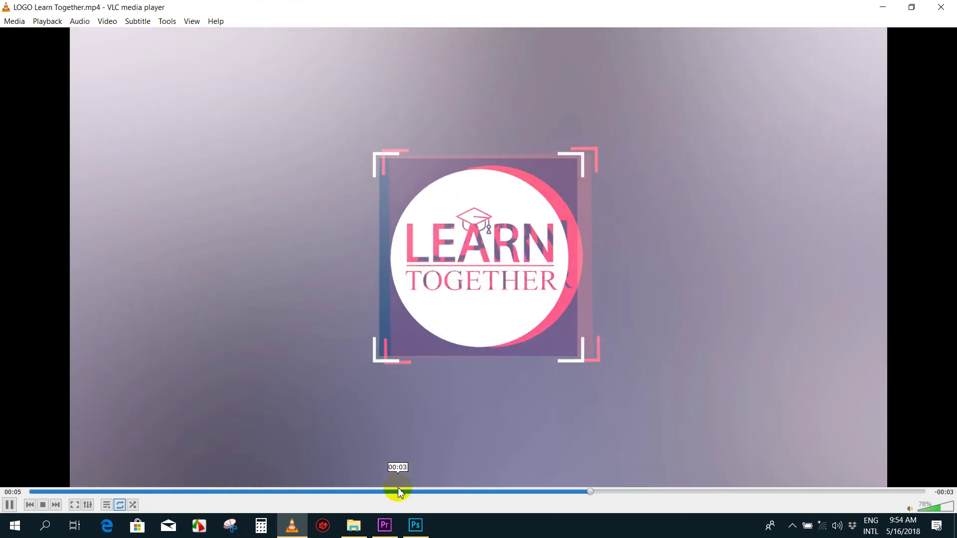
- Rewatch the frame spin in the reference video, then return to Premiere Pro
key("space")
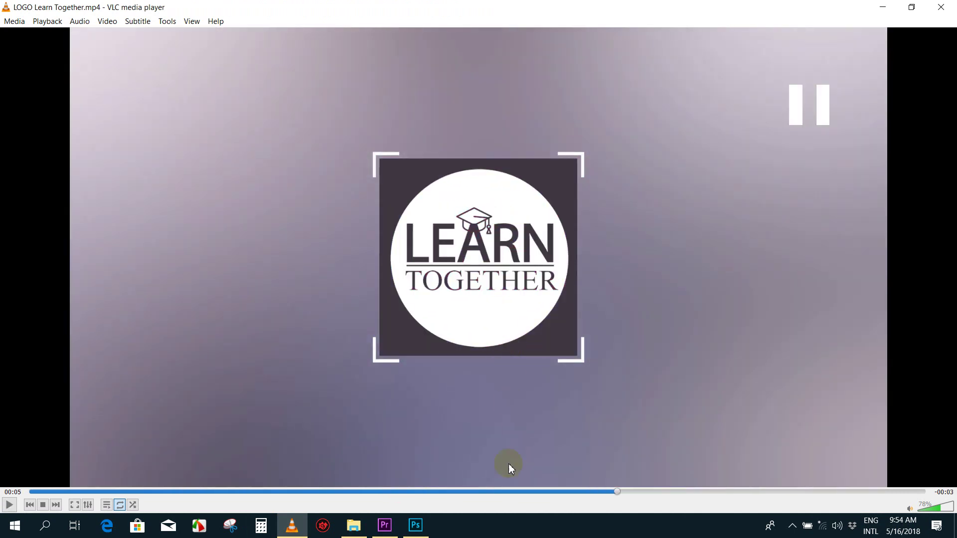
left_click(443, 492)
key("space")
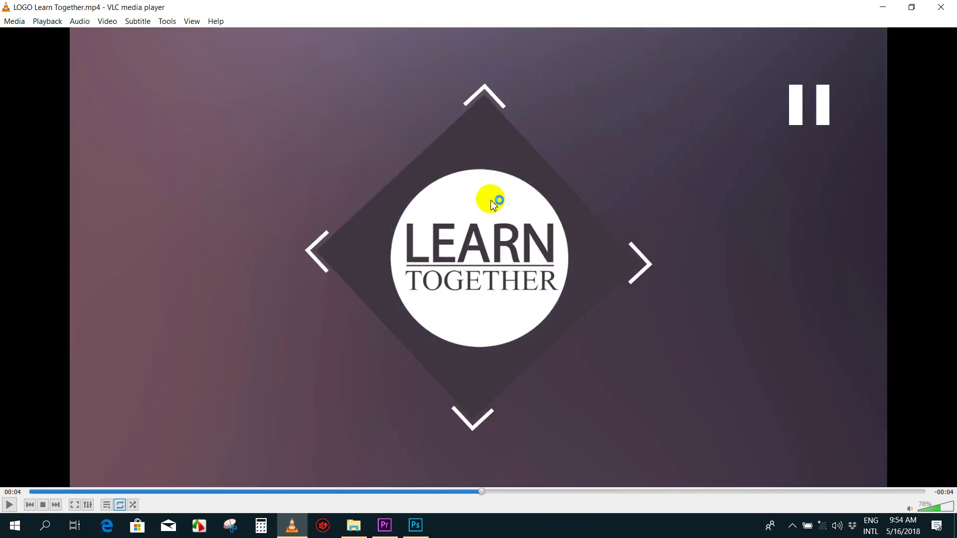
left_click(520, 137)
left_click(508, 185)
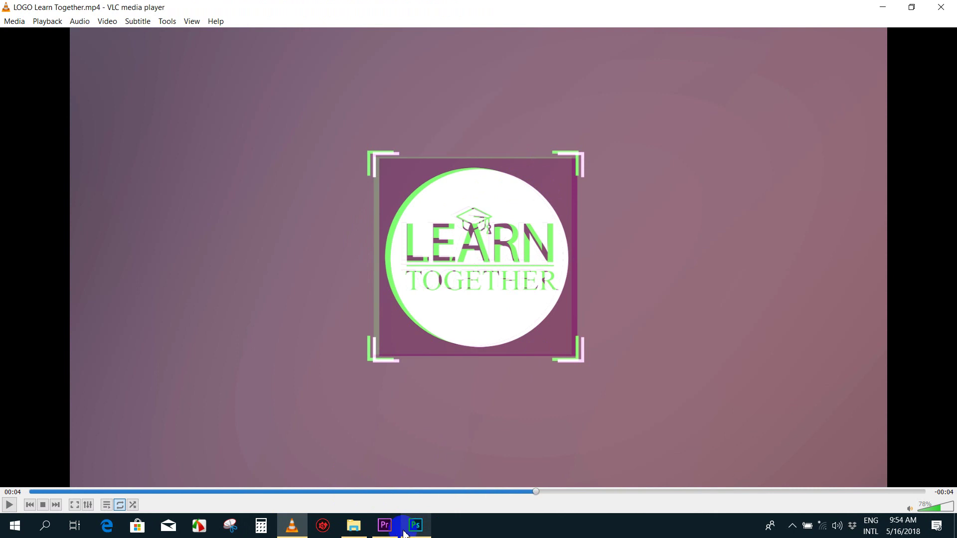
left_click(385, 526)
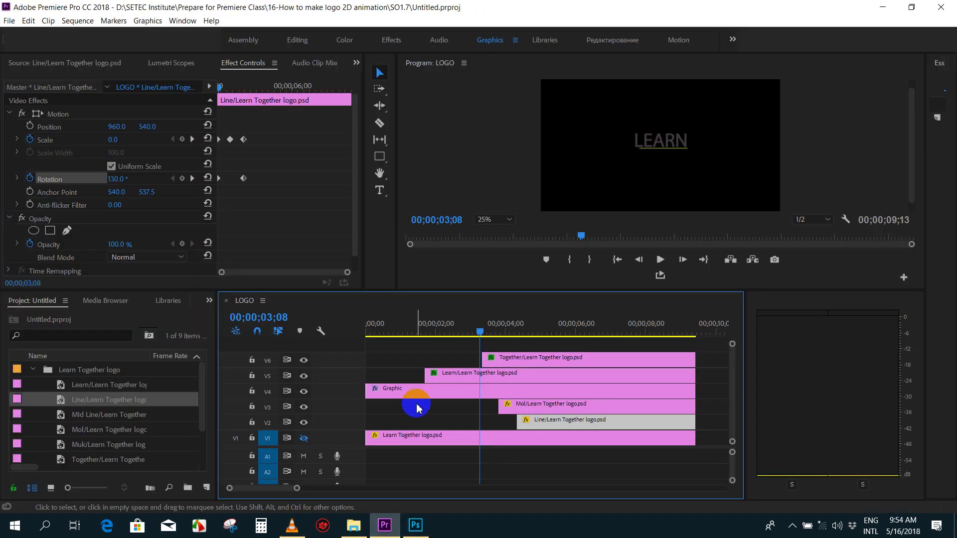
- Preview the Learn, Line, Mld Line and Muk logo layers in the Source monitor
double_click(62, 388)
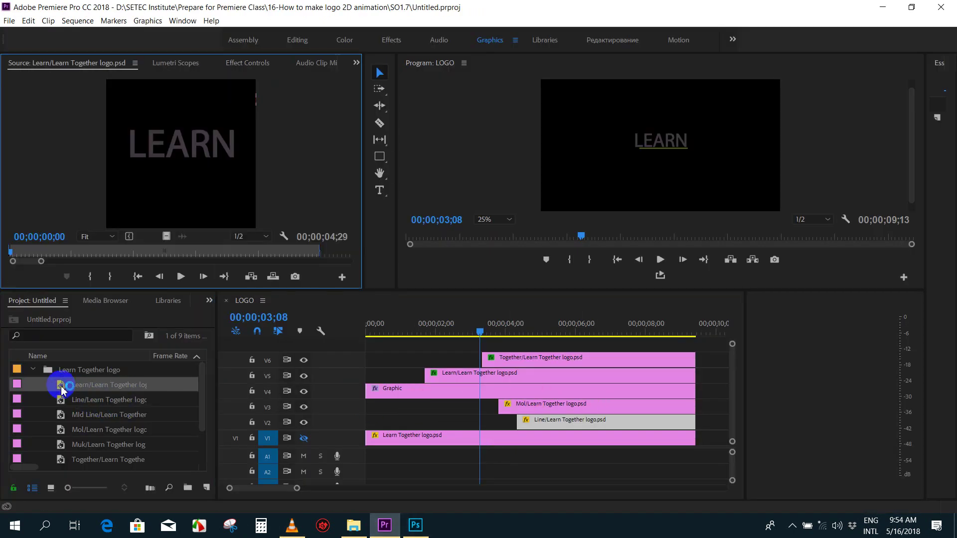
double_click(62, 402)
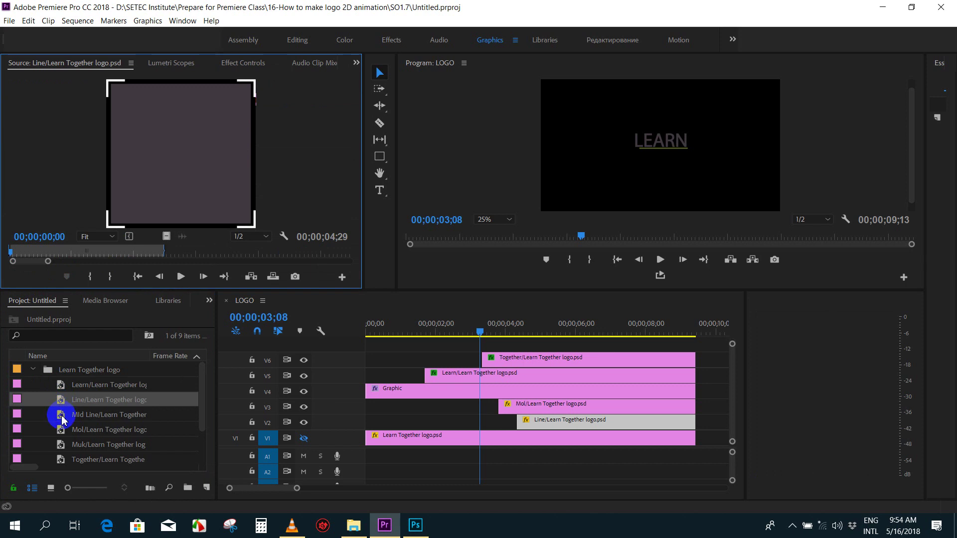
double_click(62, 418)
double_click(62, 431)
scroll(62, 432, "down", 1)
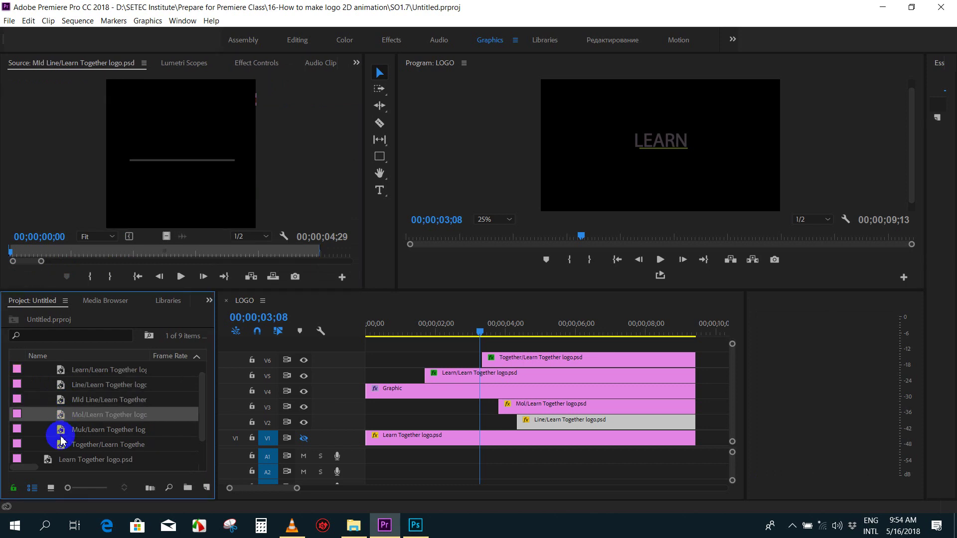
double_click(70, 430)
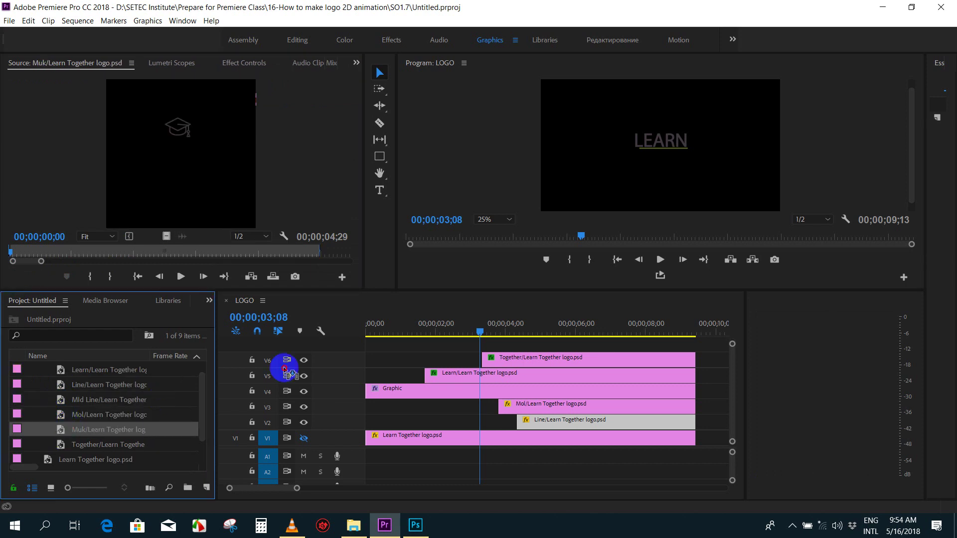
- Place Muk/Learn Together logo.psd on new track V7 near 04;29, trimmed to end with the others
mouse_move(61, 437)
left_mouse_down()
mouse_move(541, 342)
mouse_move(530, 331)
mouse_move(584, 343)
mouse_move(537, 332)
left_mouse_up()
left_click(541, 331)
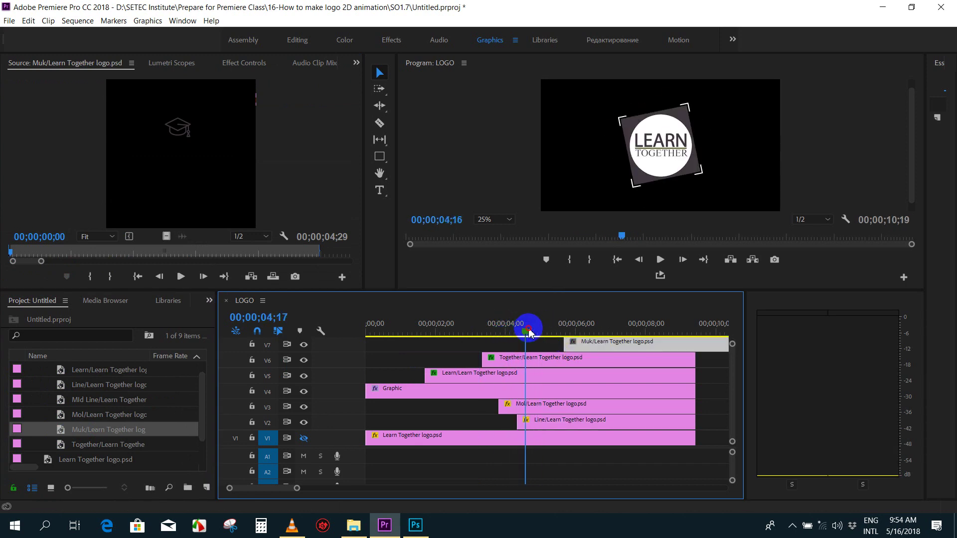
left_click(538, 333)
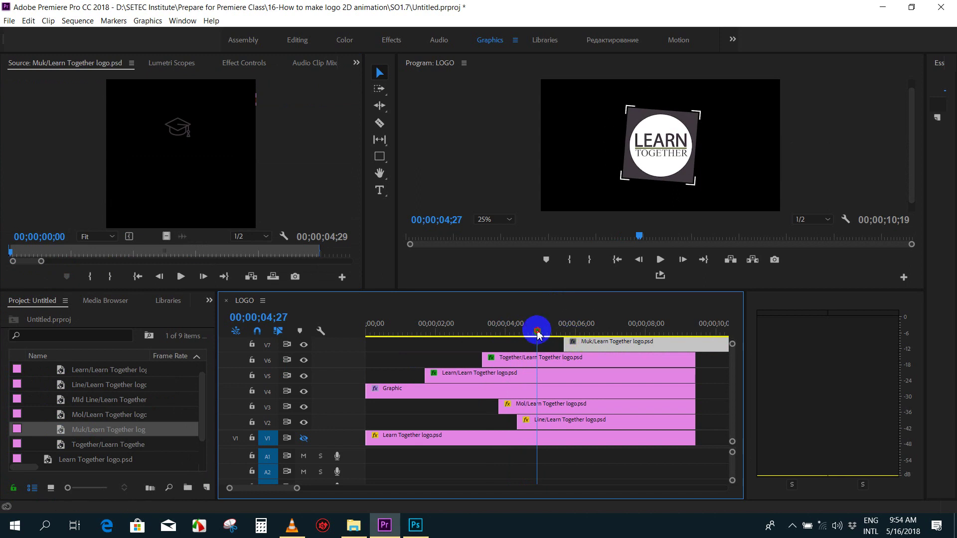
left_click_drag(681, 344, 634, 344)
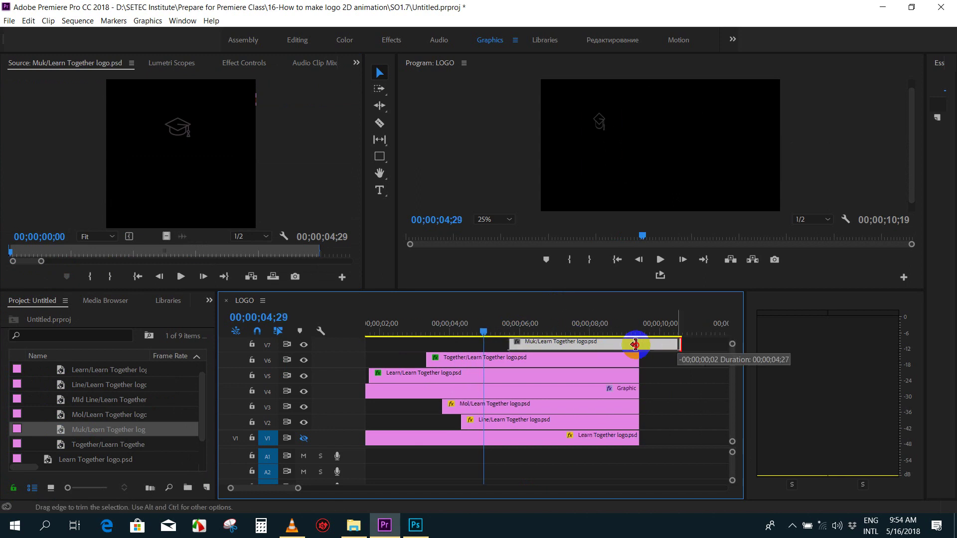
left_click_drag(572, 342, 547, 337)
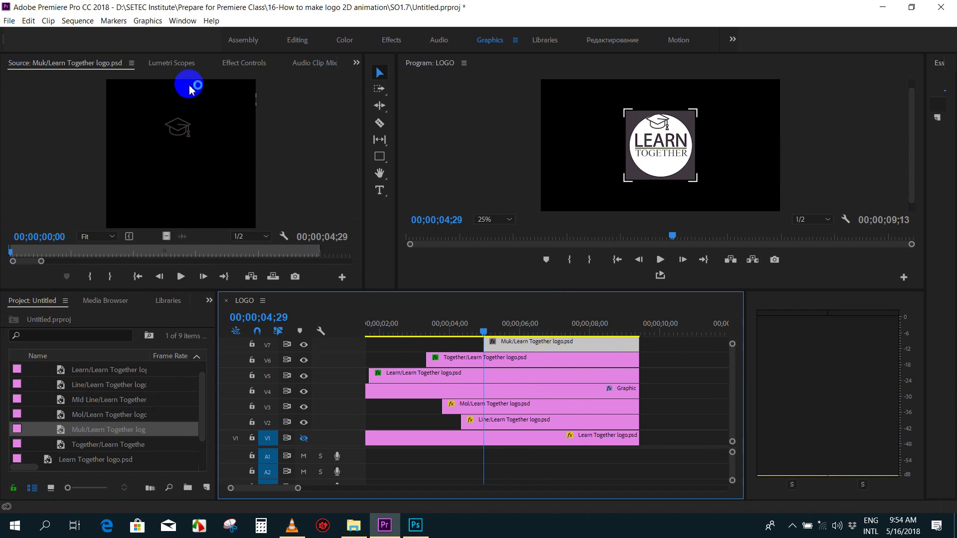
- Start Position keyframing for the cap with Y raised to 52 at 04;29
left_click(244, 62)
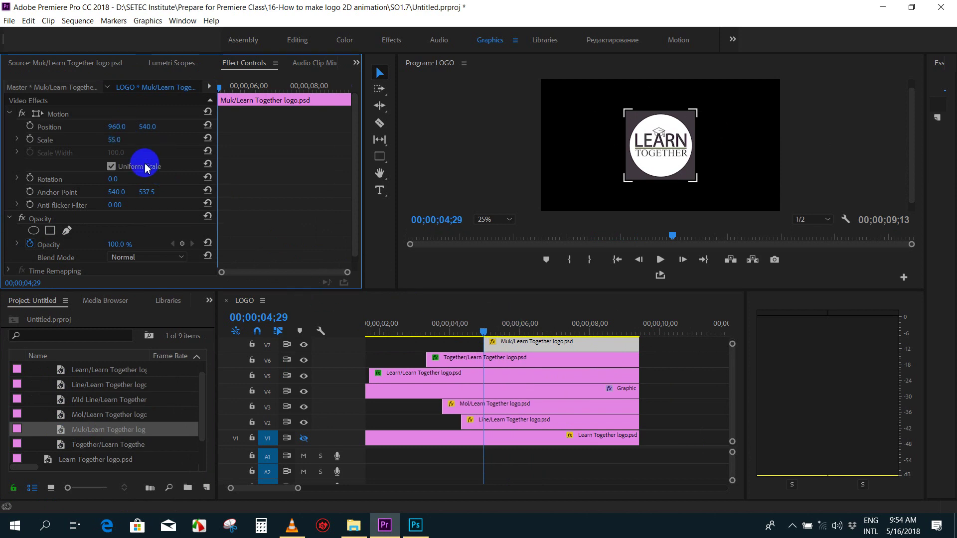
left_click(30, 126)
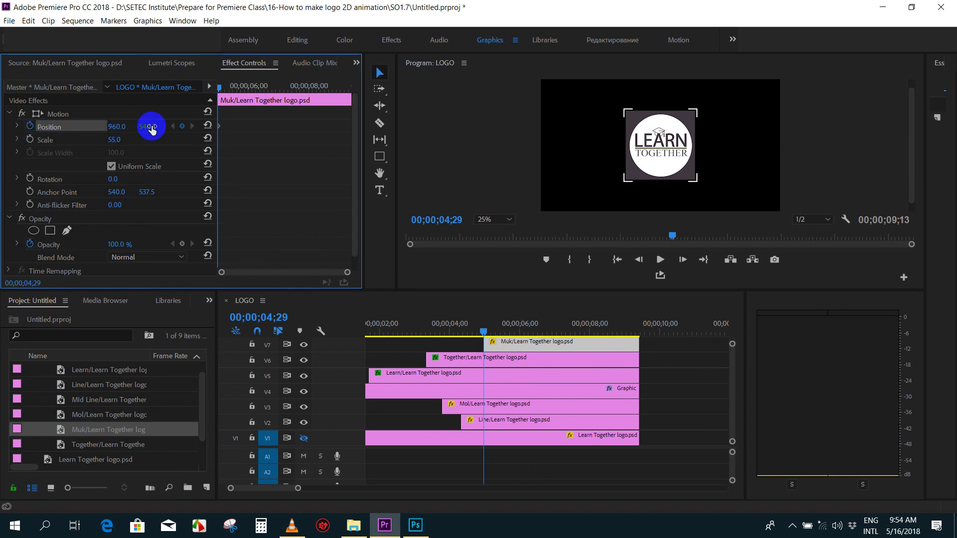
left_click_drag(147, 126, 128, 128)
left_click(29, 139)
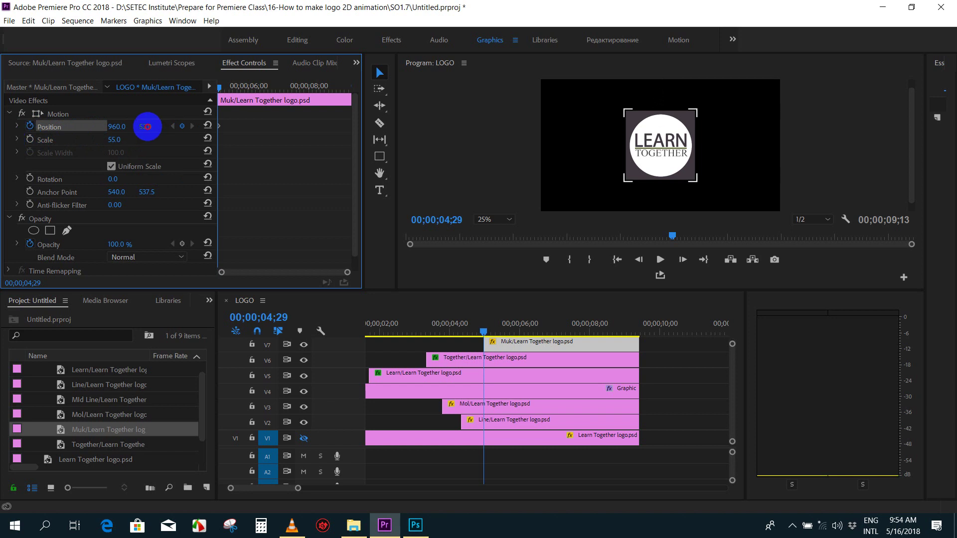
left_click(496, 338)
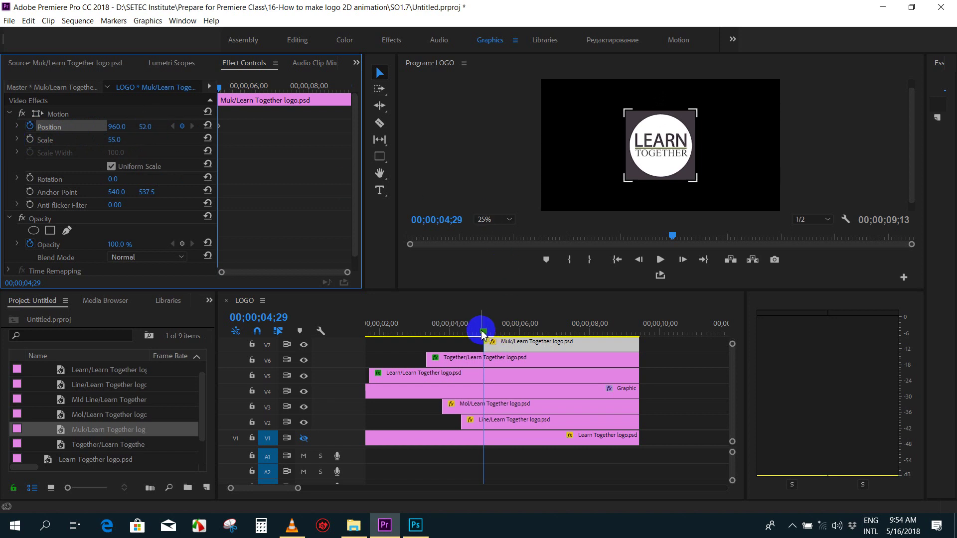
left_click_drag(482, 332, 503, 332)
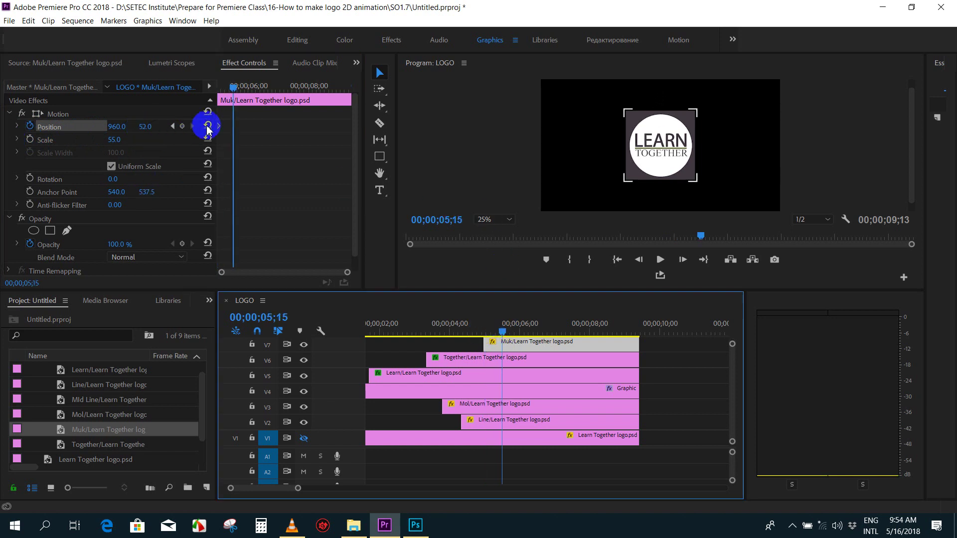
- Add a second Position keyframe around 5 seconds with the cap's landing Y at 540
left_click(144, 127)
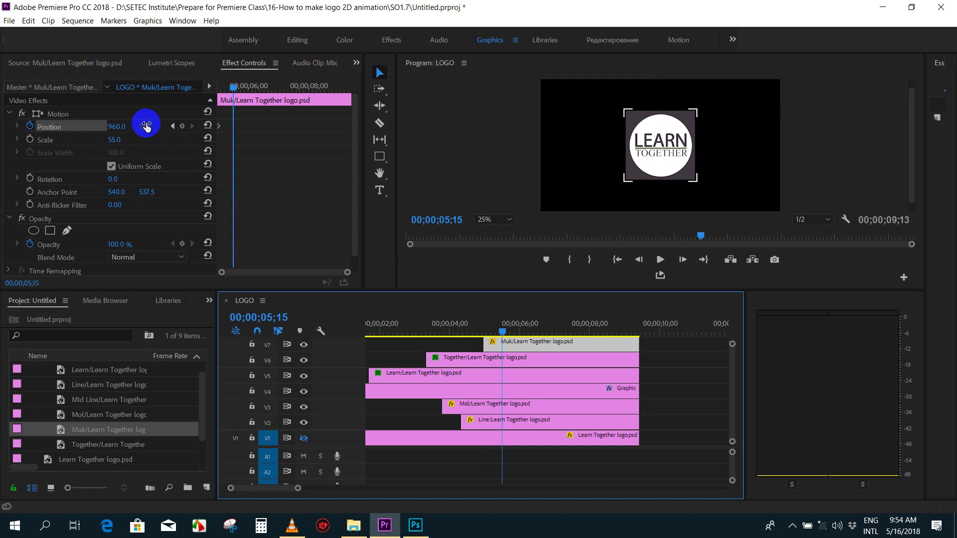
left_click(148, 128)
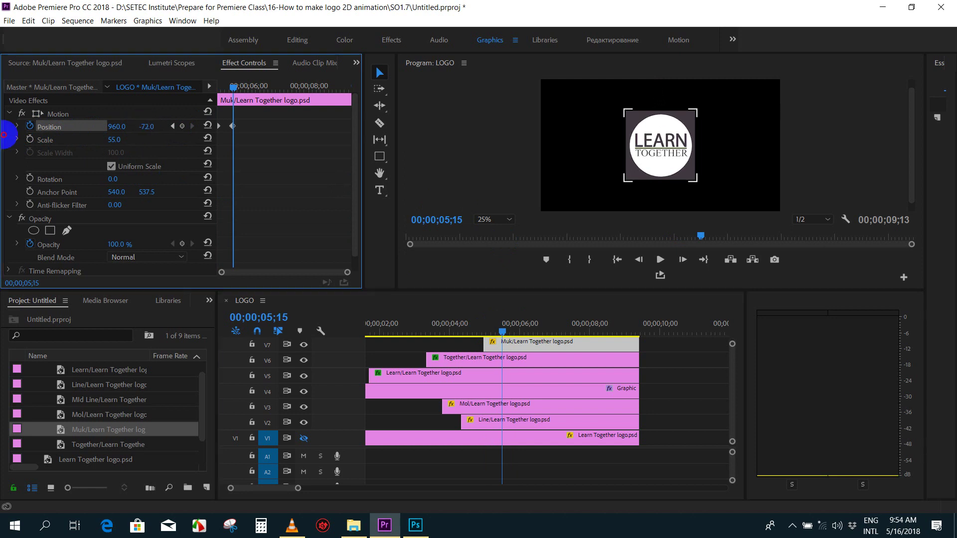
left_click(147, 126)
type("52")
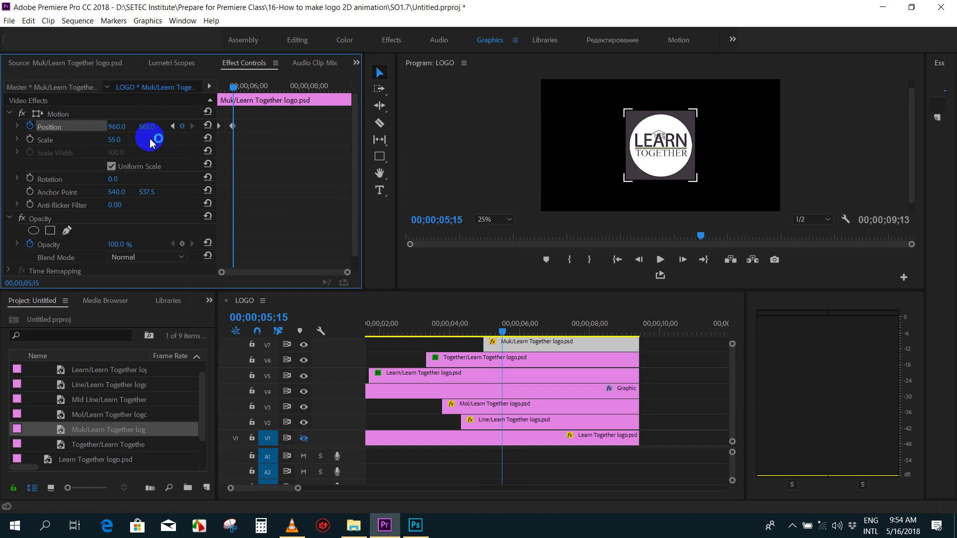
type("540")
key("Return")
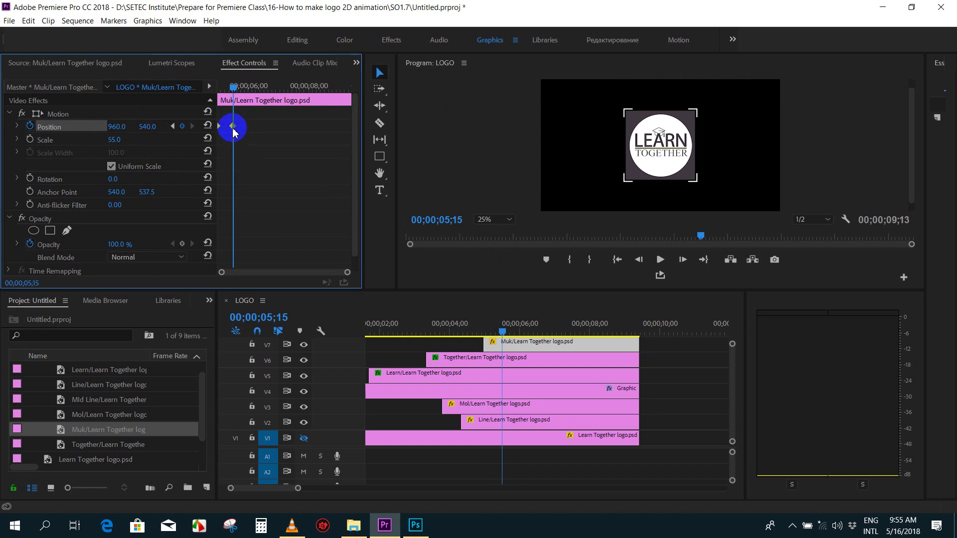
- Play the cap's drop animation from about 4 seconds
left_click_drag(226, 93, 205, 86)
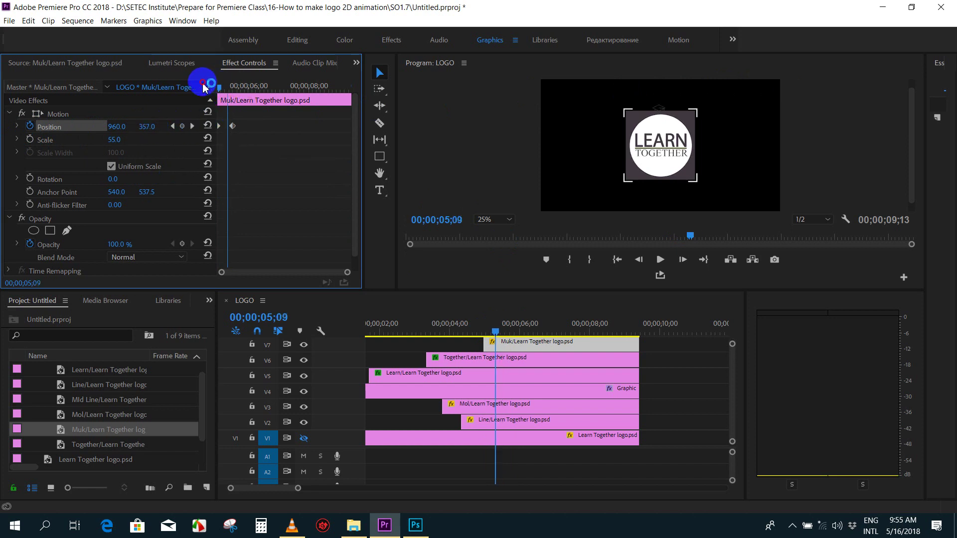
left_click_drag(487, 331, 454, 330)
left_click(632, 247)
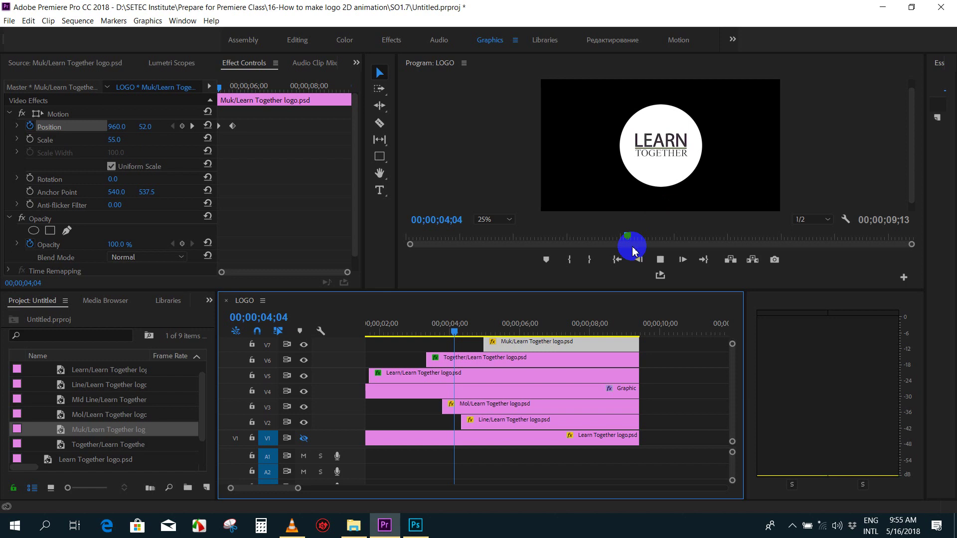
key("space")
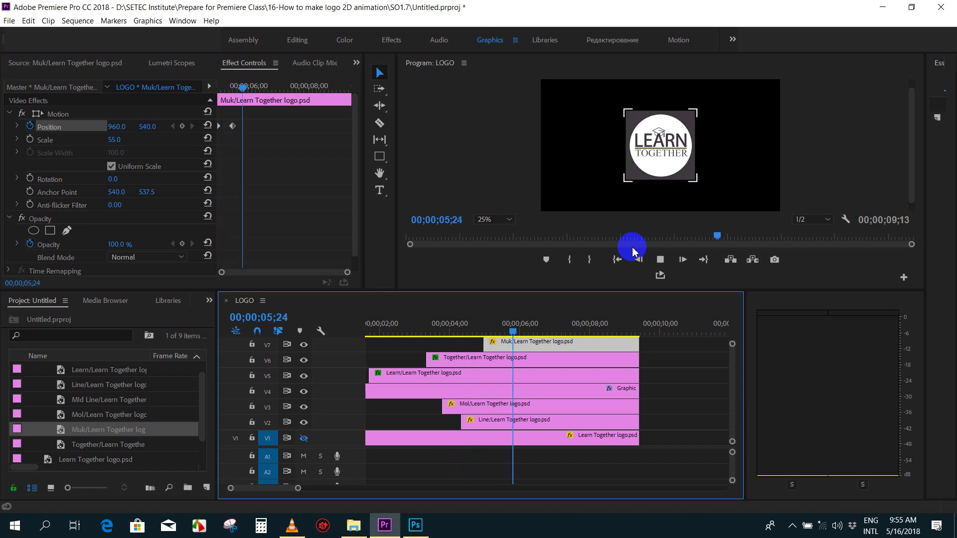
left_click_drag(503, 330, 494, 332)
- Move the landing keyframe earlier to 05;08 and preview the revised drop
left_click(248, 131)
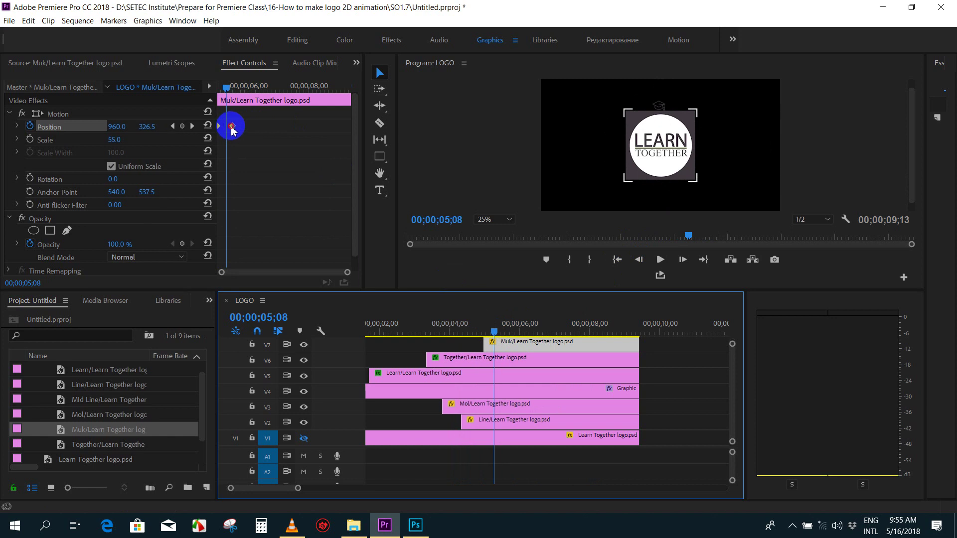
left_click_drag(232, 128, 225, 128)
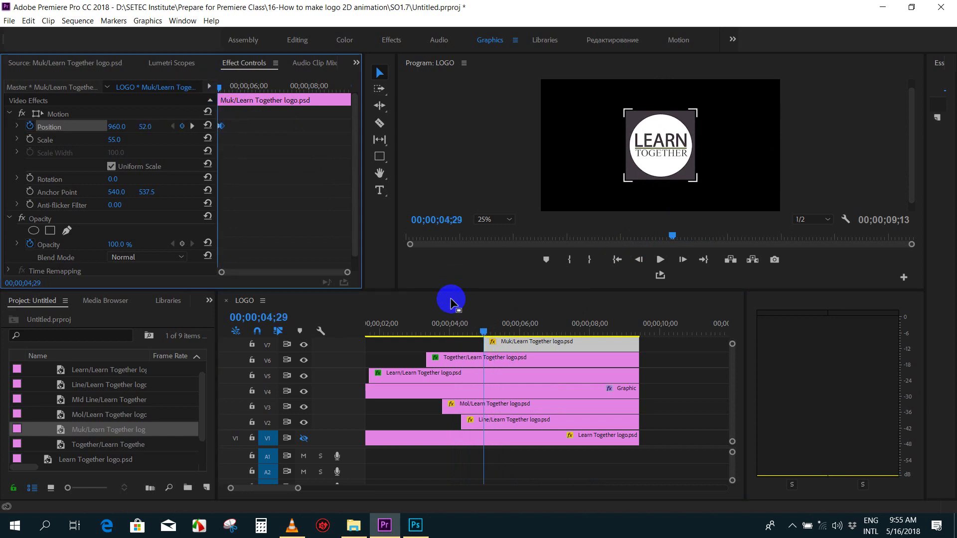
left_click(453, 330)
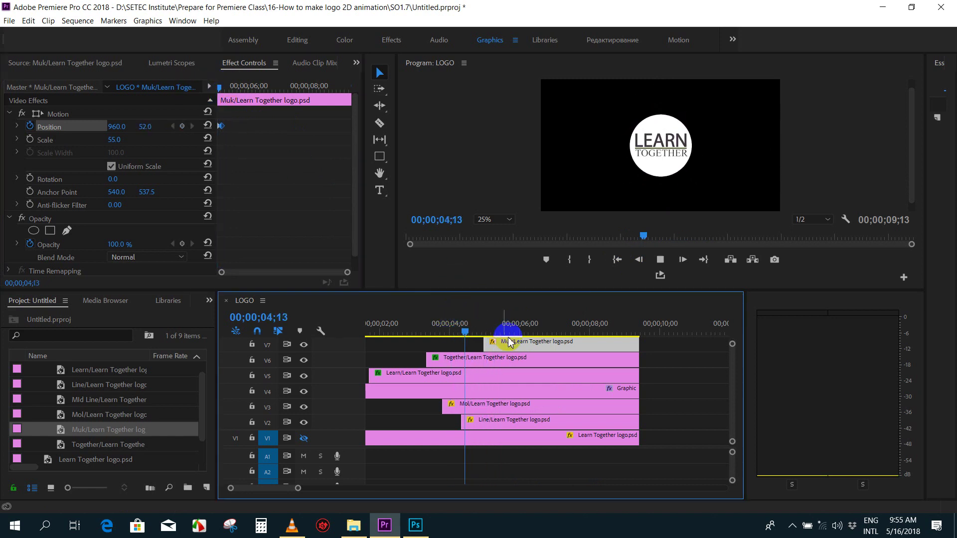
key("space")
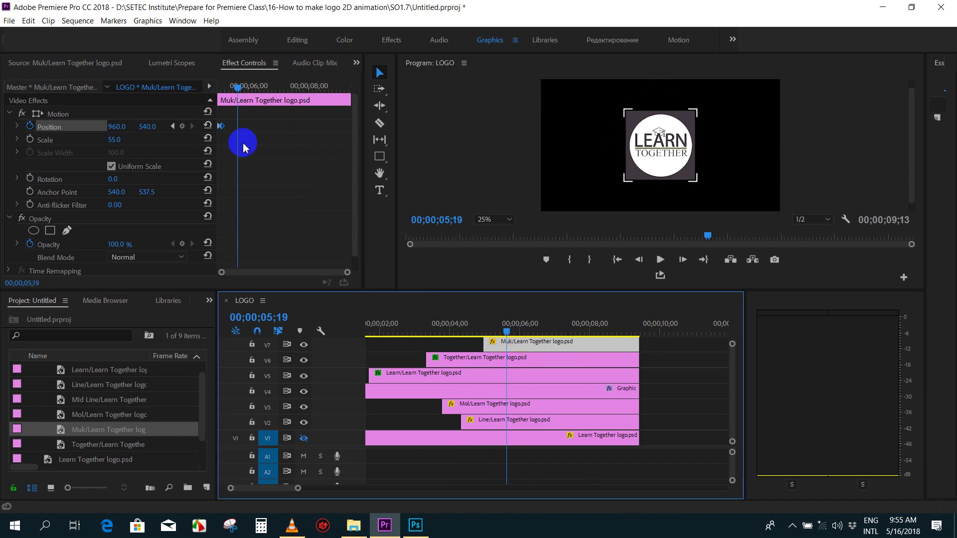
left_click(224, 130)
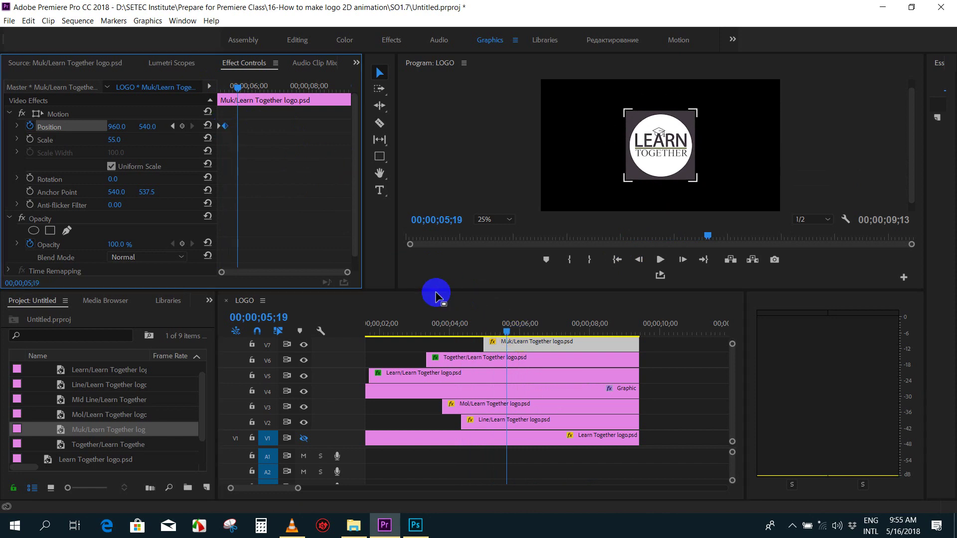
left_click(475, 332)
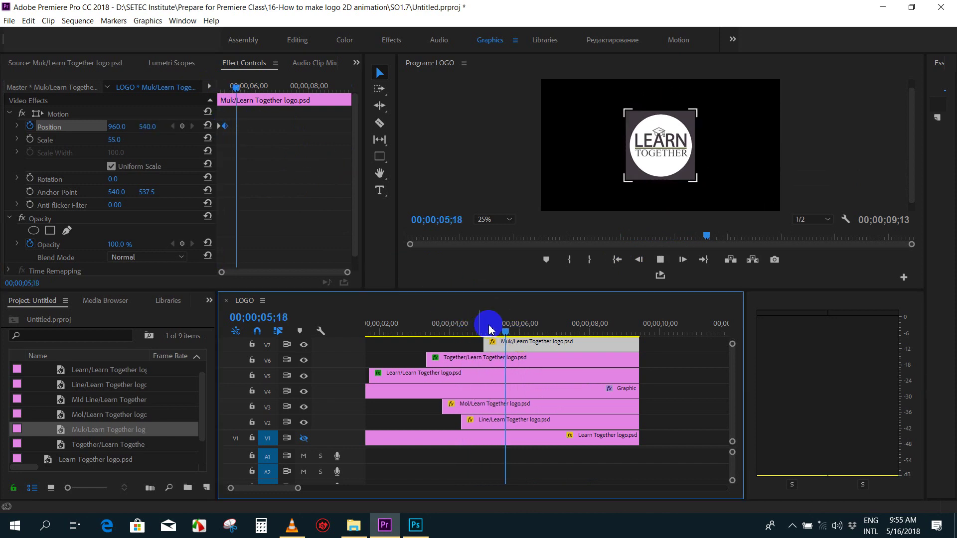
- Play the full logo animation from the sequence start with the timeline zoomed out, then save
left_click_drag(477, 333, 368, 332)
key("space")
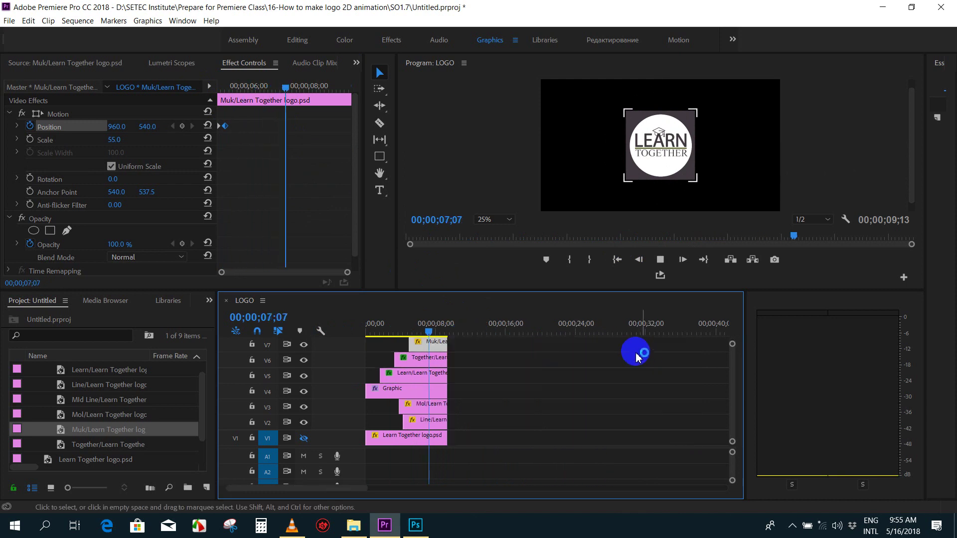
key("minus")
key("minus")
key("space")
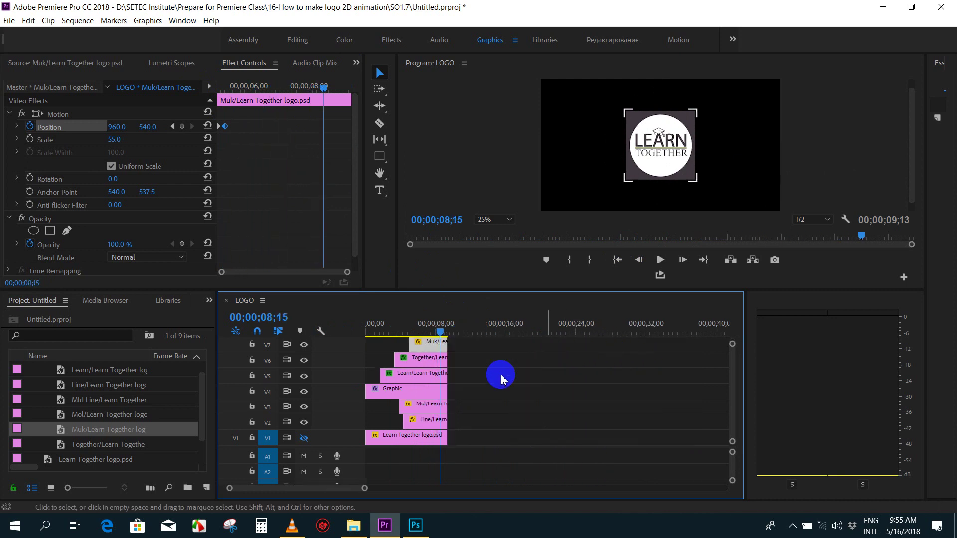
key("ctrl+s")
- Replay the VLC reference from about 00:03 until the cap lands, then minimize VLC
left_click(294, 528)
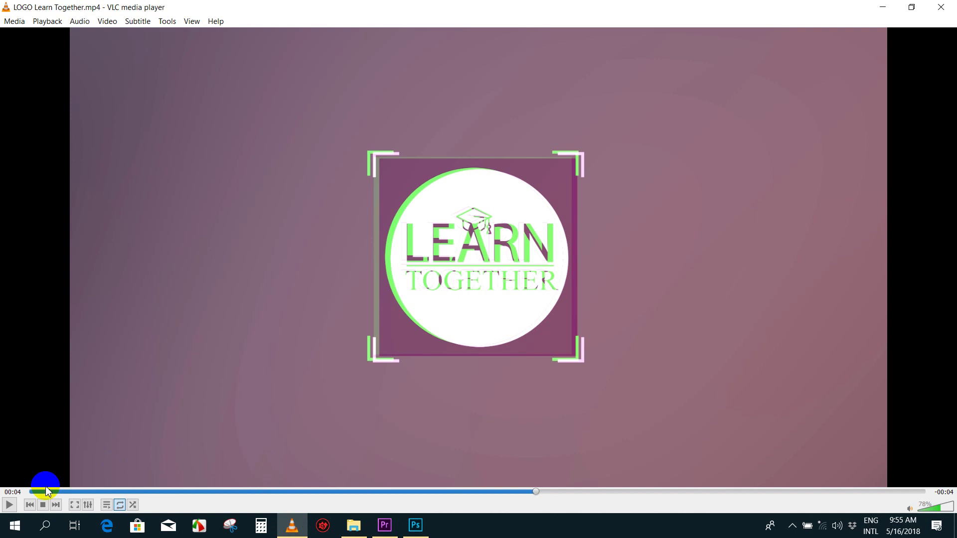
left_click(469, 492)
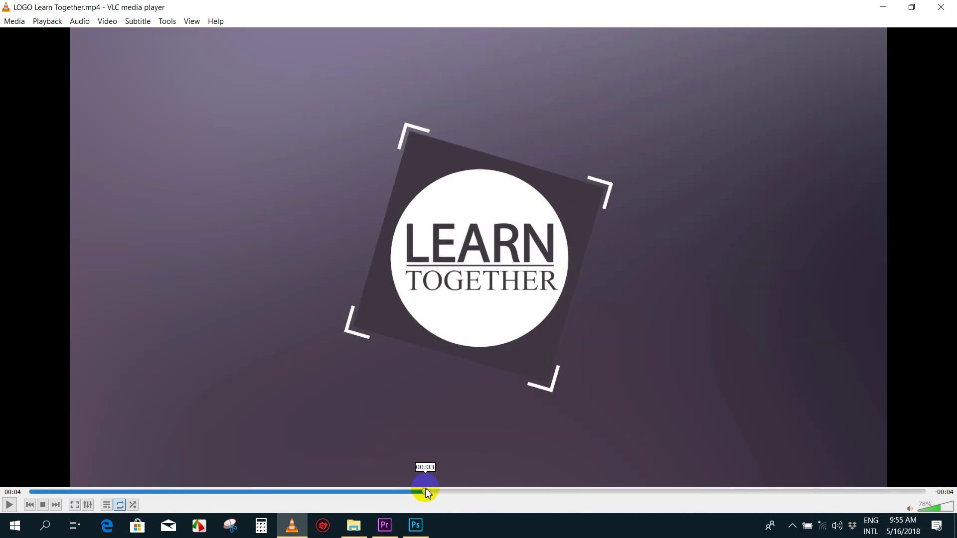
left_click(423, 491)
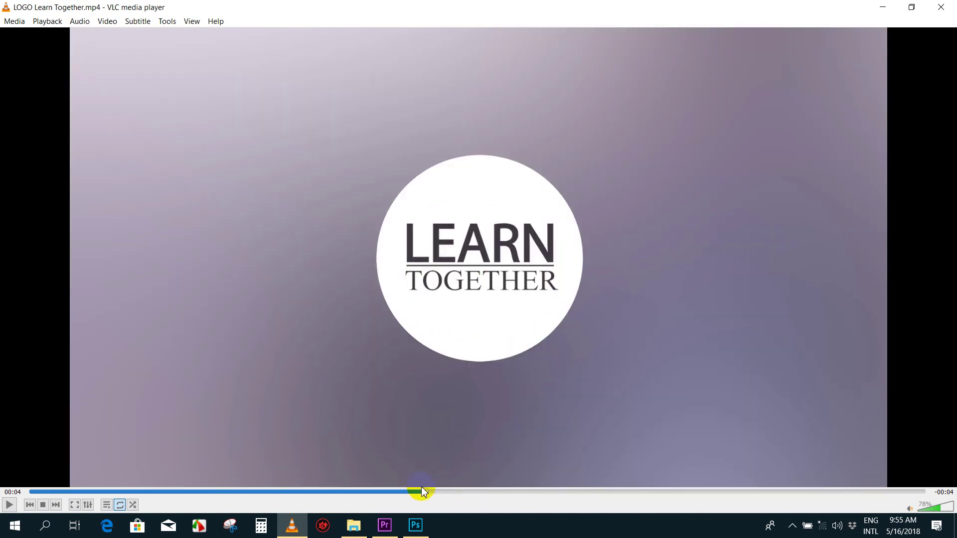
left_click(385, 492)
left_click(9, 505)
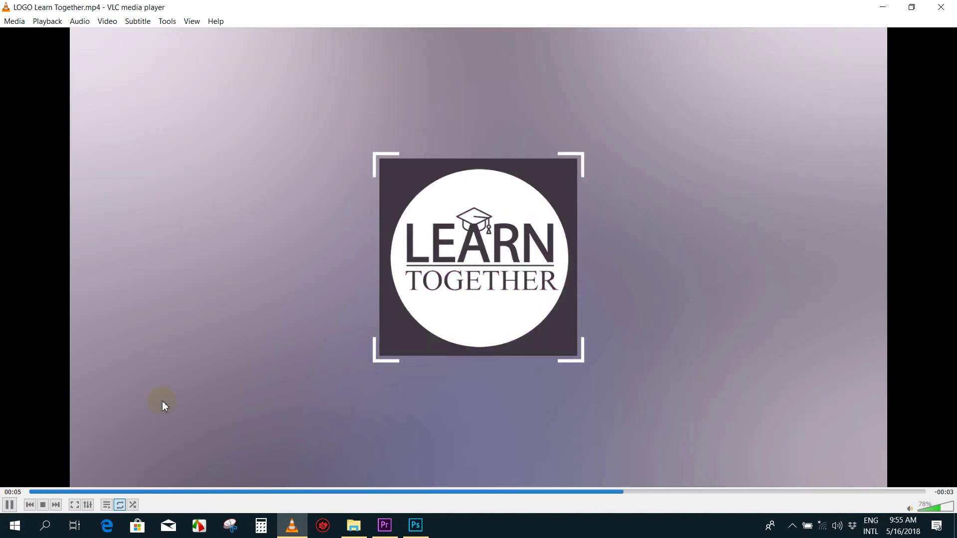
left_click(9, 505)
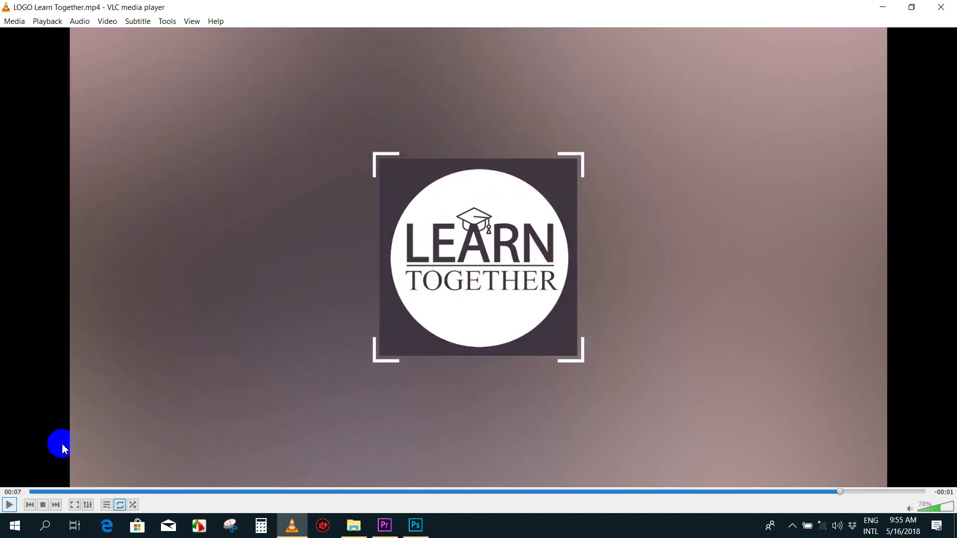
left_click(884, 8)
left_click(374, 332)
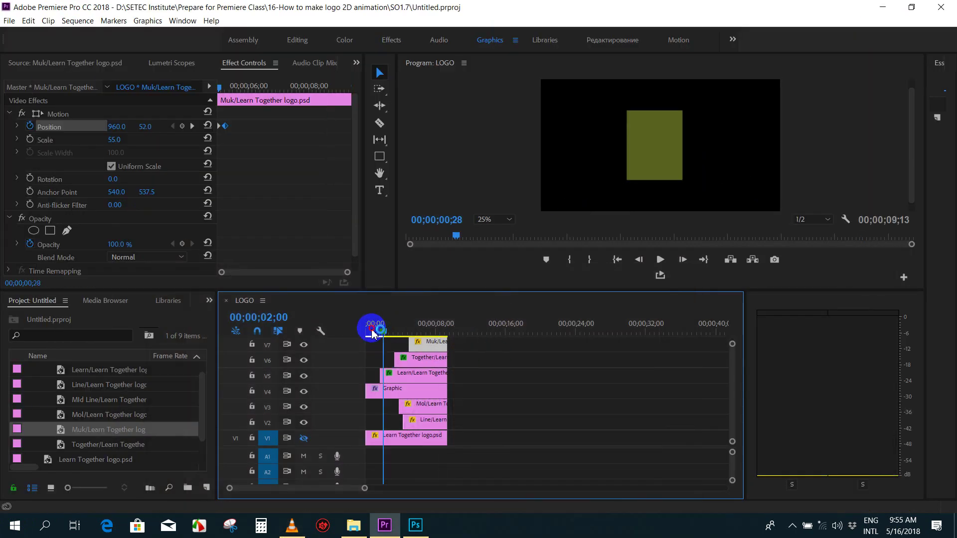
mouse_move(374, 333)
left_mouse_down()
mouse_move(384, 333)
mouse_move(358, 335)
left_mouse_up()
key("equal")
key("space")
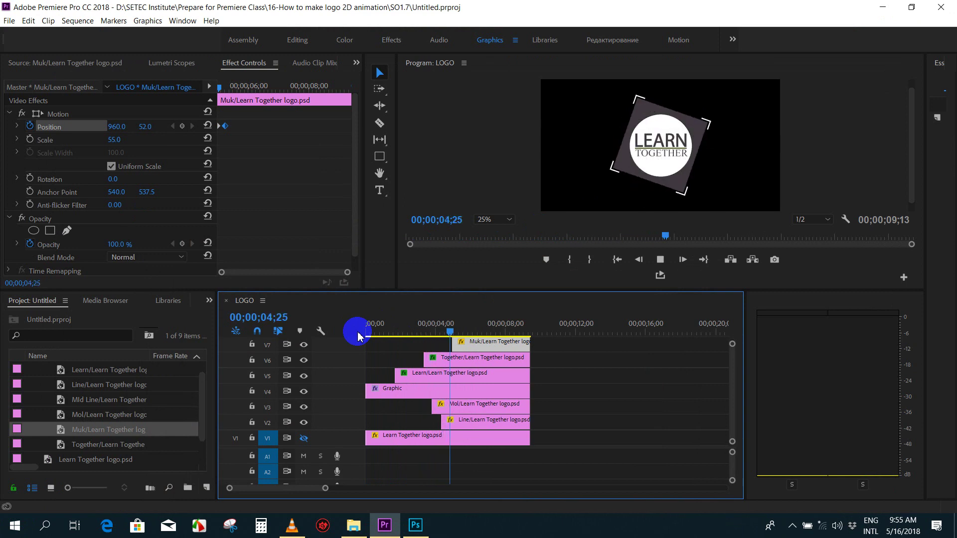
key("space")
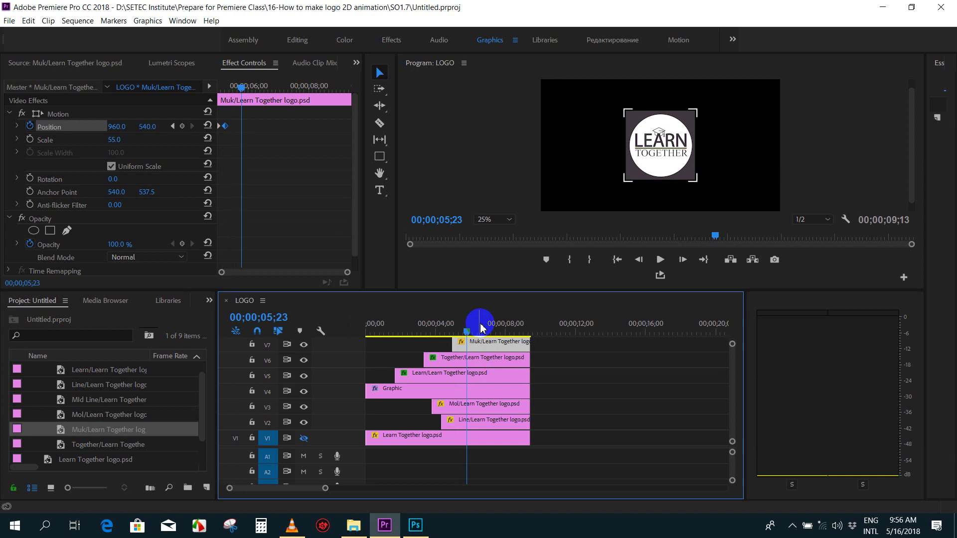
mouse_move(472, 327)
left_mouse_down()
mouse_move(367, 330)
mouse_move(439, 332)
left_mouse_up()
- Hide track V1 from the output and lock it against edits
left_click_drag(606, 343, 409, 421)
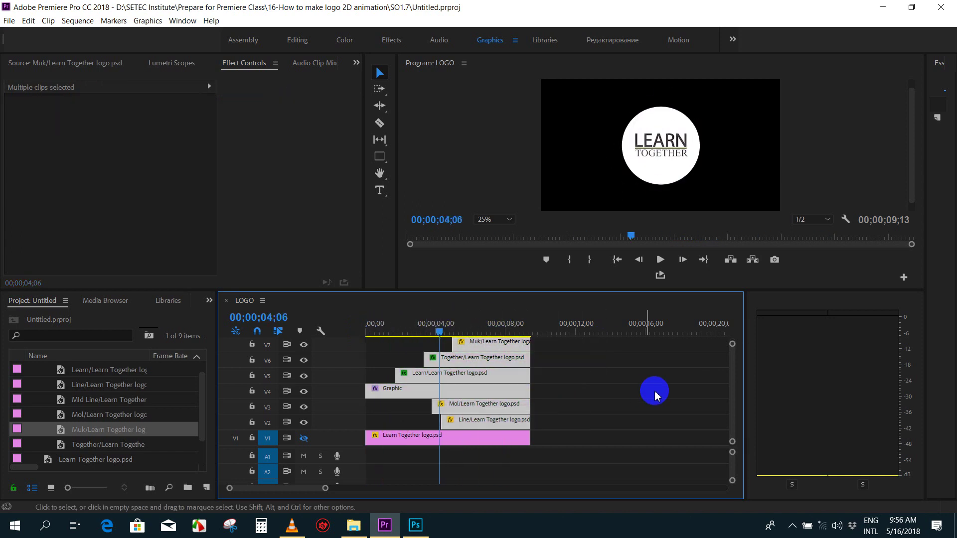
left_click(624, 402)
left_click(449, 442)
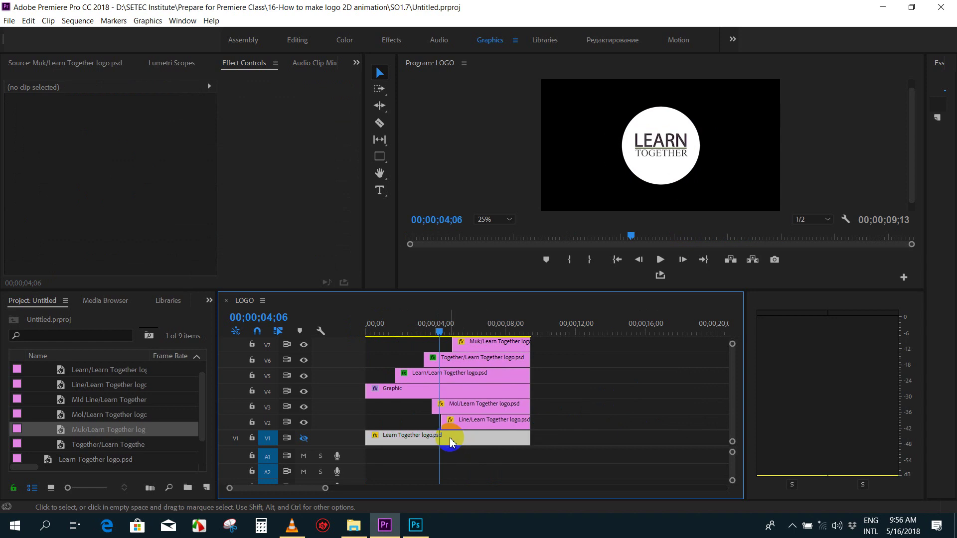
left_click(304, 439)
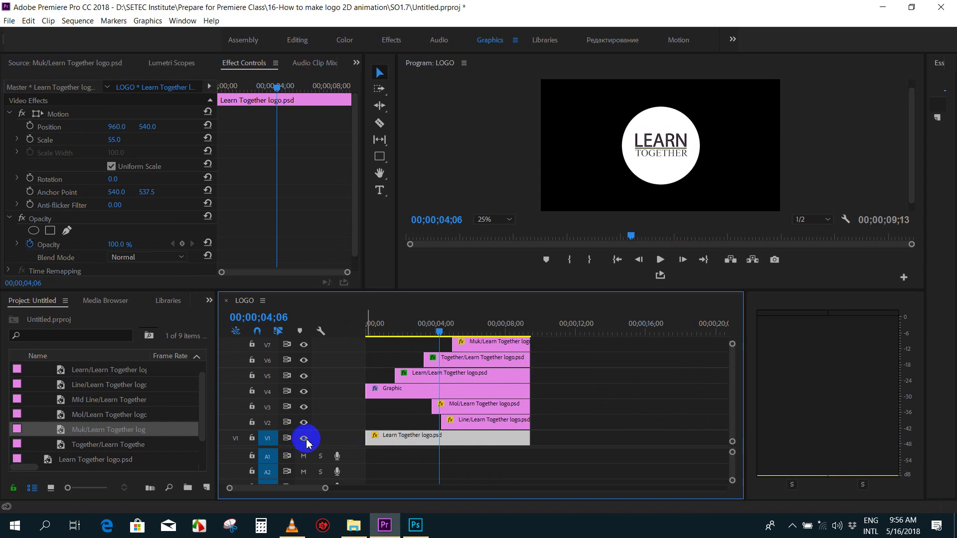
left_click(303, 438)
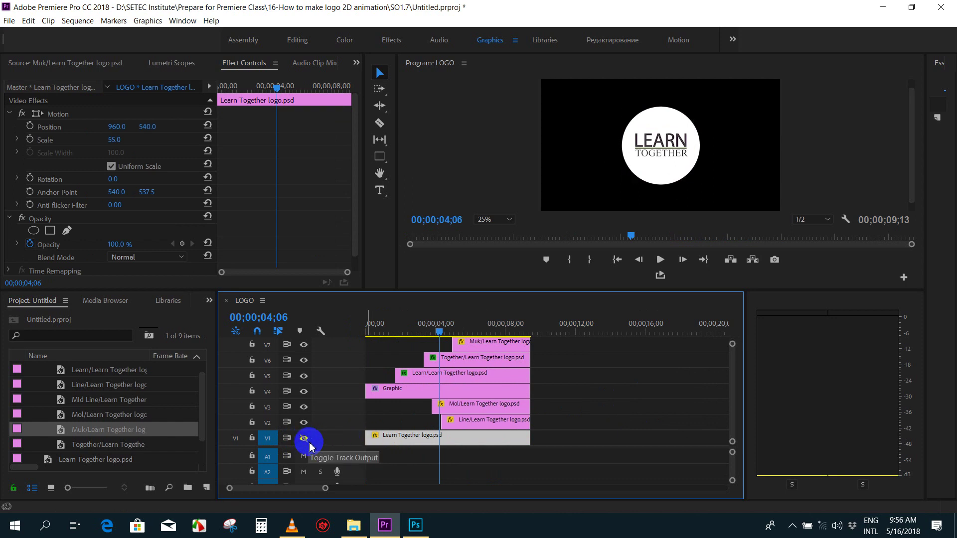
left_click(252, 439)
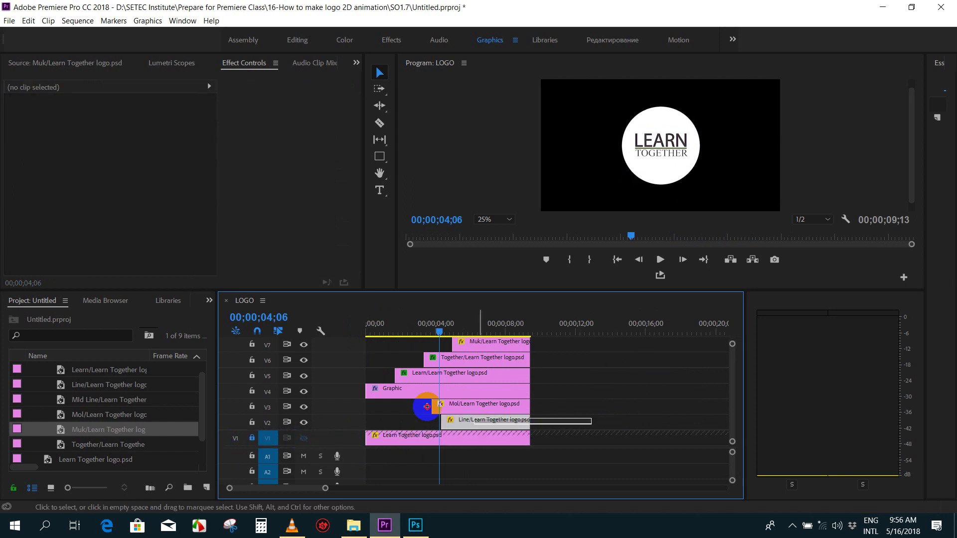
- Nest the V2–V7 logo clips into Nested Sequence 01 and scrub through it
left_click_drag(577, 406, 491, 358)
right_click(490, 353)
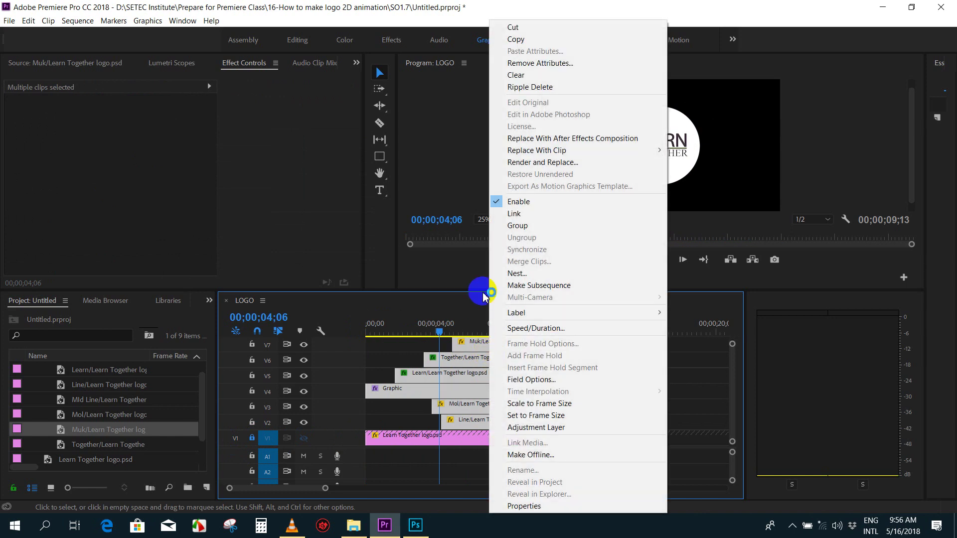
left_click(504, 271)
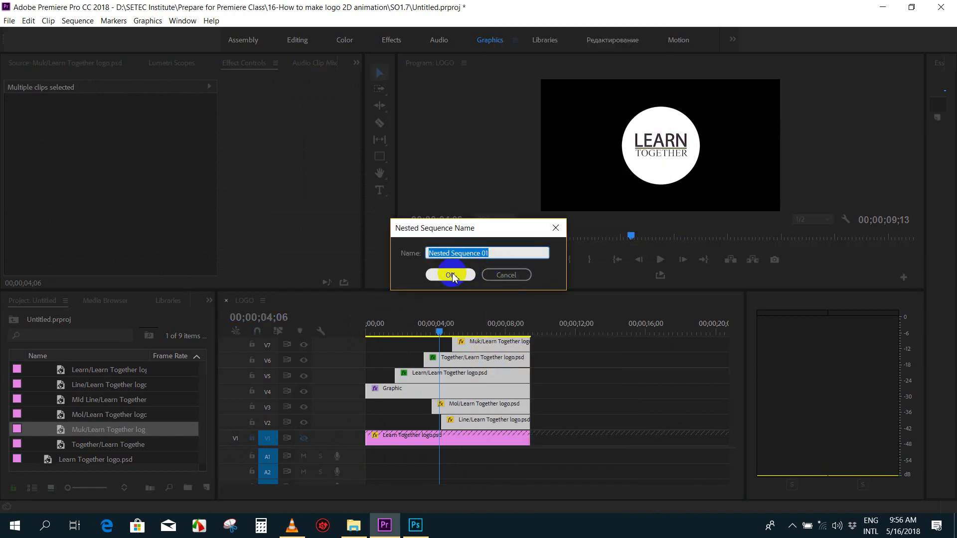
left_click(450, 274)
mouse_move(439, 332)
left_mouse_down()
mouse_move(362, 333)
mouse_move(458, 337)
left_mouse_up()
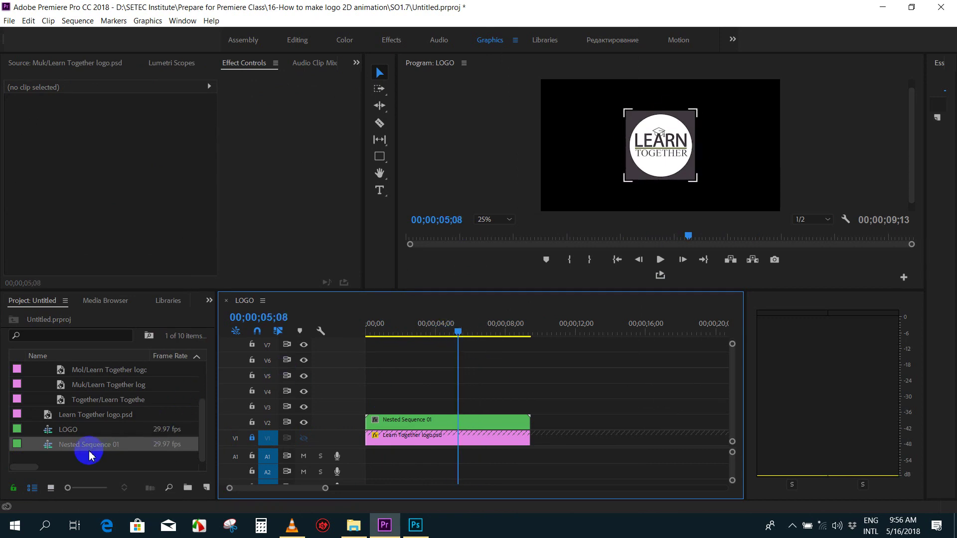
- Import the FREE 2D Intro template and place it on the timeline after the logo
double_click(66, 465)
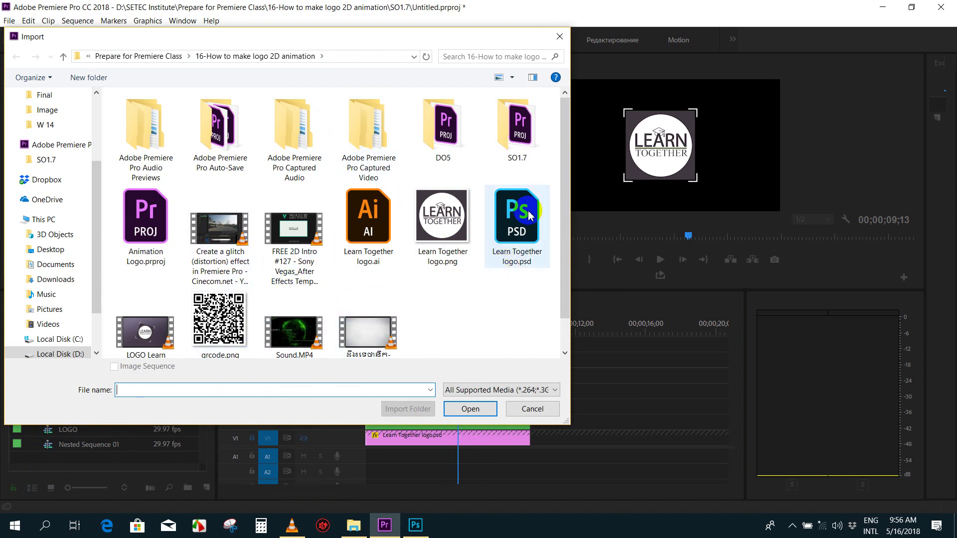
double_click(302, 244)
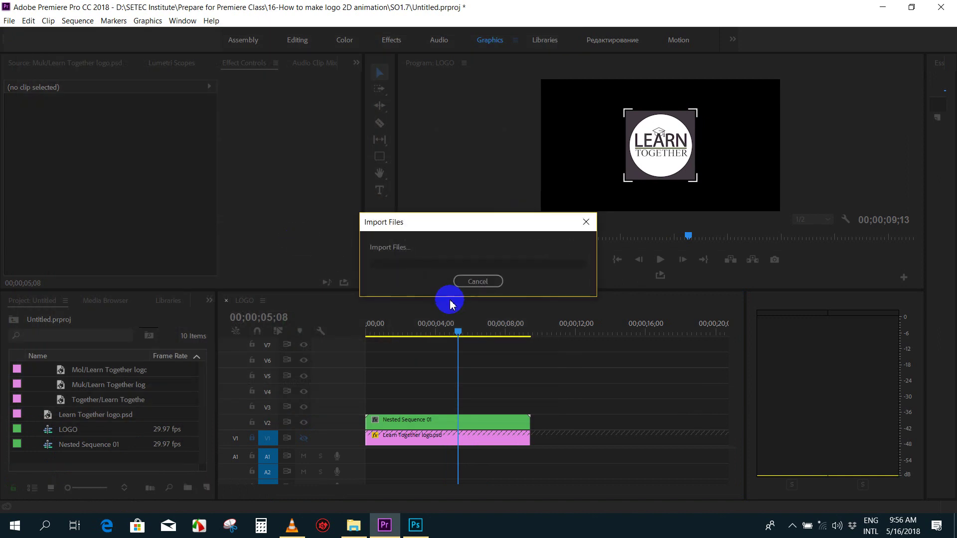
mouse_move(46, 430)
left_mouse_down()
mouse_move(569, 411)
mouse_move(569, 421)
left_mouse_up()
left_click(585, 321)
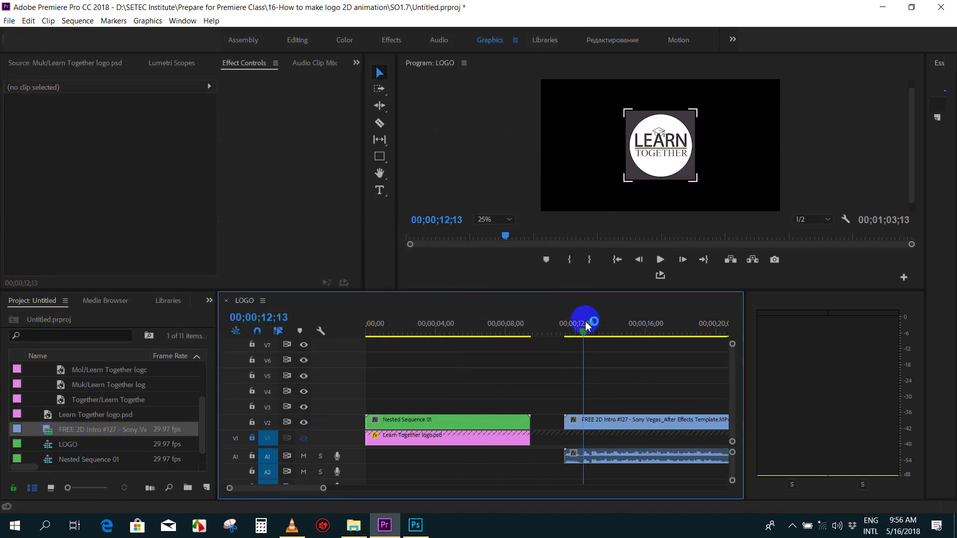
key("space")
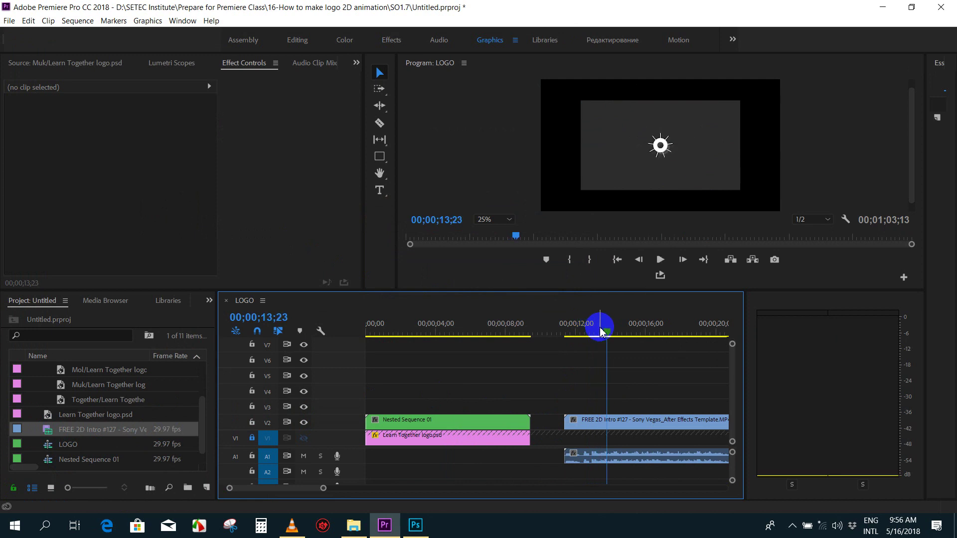
left_click(590, 334)
left_click_drag(590, 333, 581, 332)
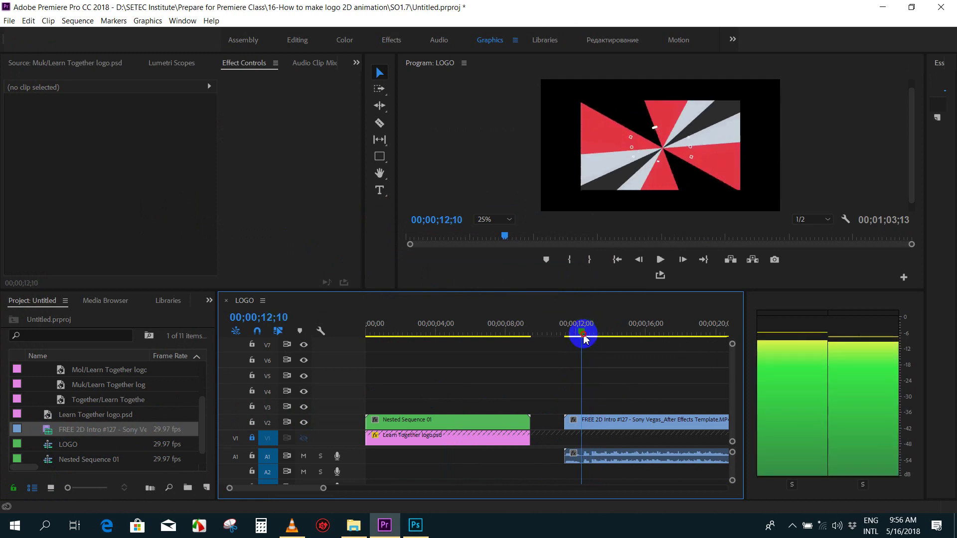
- Delete the intro's video and move its audio to the sequence start
left_click(593, 423)
key("Delete")
mouse_move(565, 457)
left_mouse_down()
mouse_move(584, 462)
mouse_move(371, 457)
left_mouse_up()
key("Home")
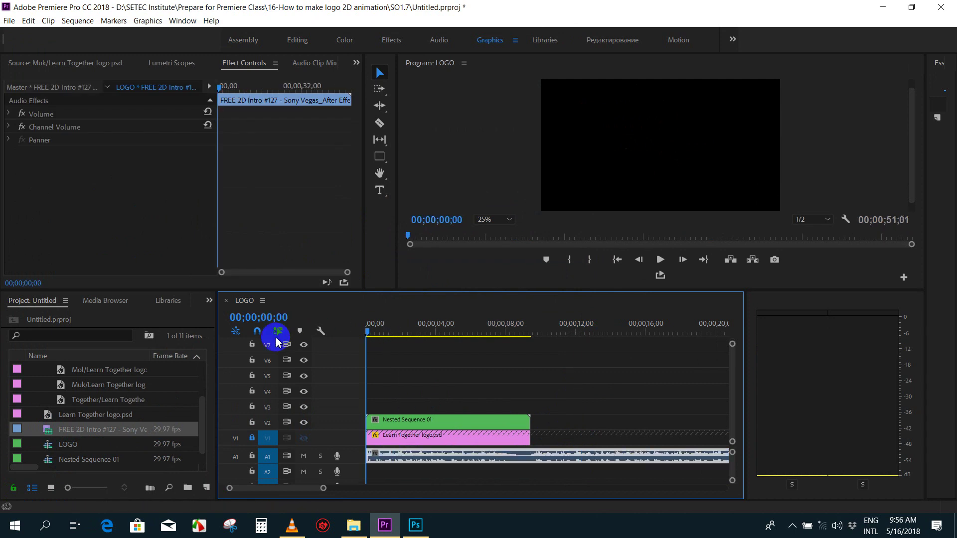
key("space")
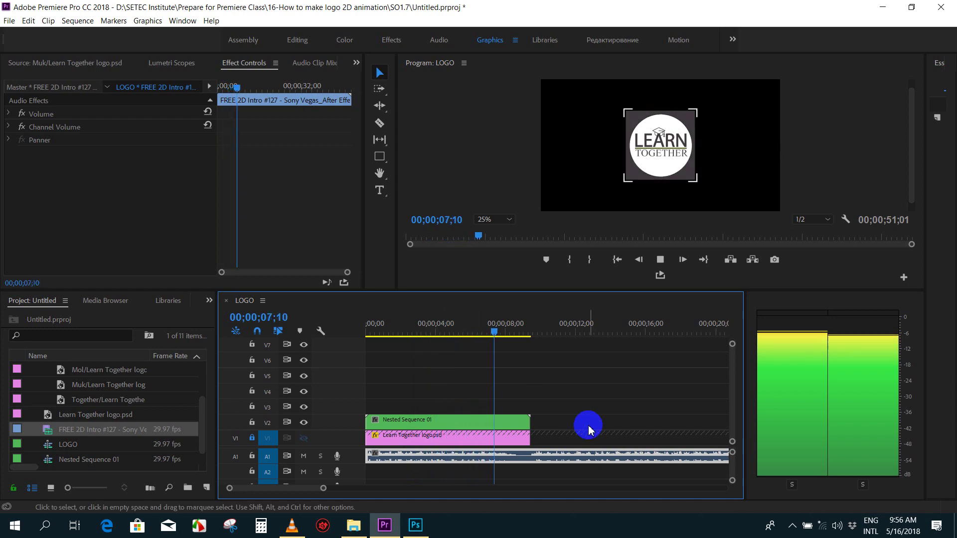
key("minus")
key("space")
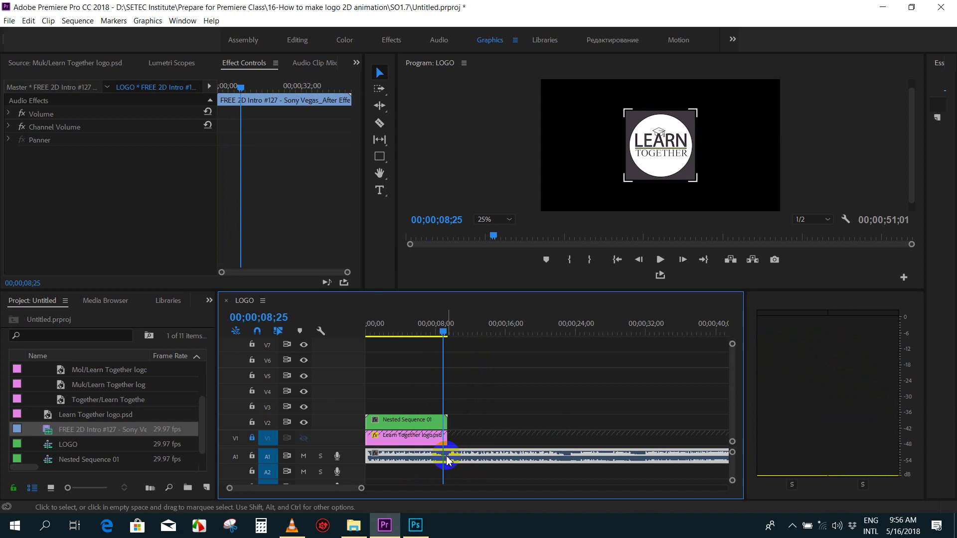
- Cut the intro audio where the logo clips end, delete the rest, and preview
key("ctrl+k")
left_click(471, 462)
key("Delete")
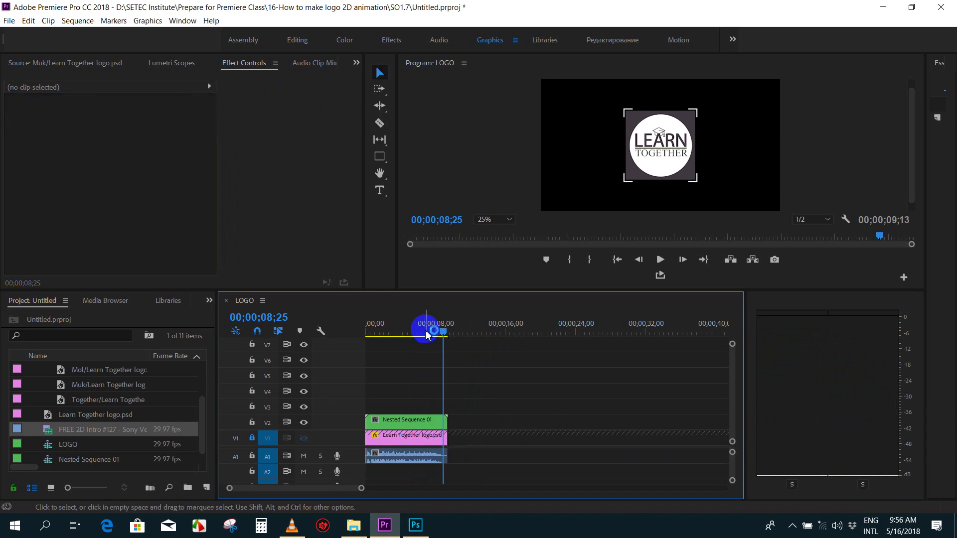
left_click_drag(427, 325, 344, 330)
key("equal")
key("space")
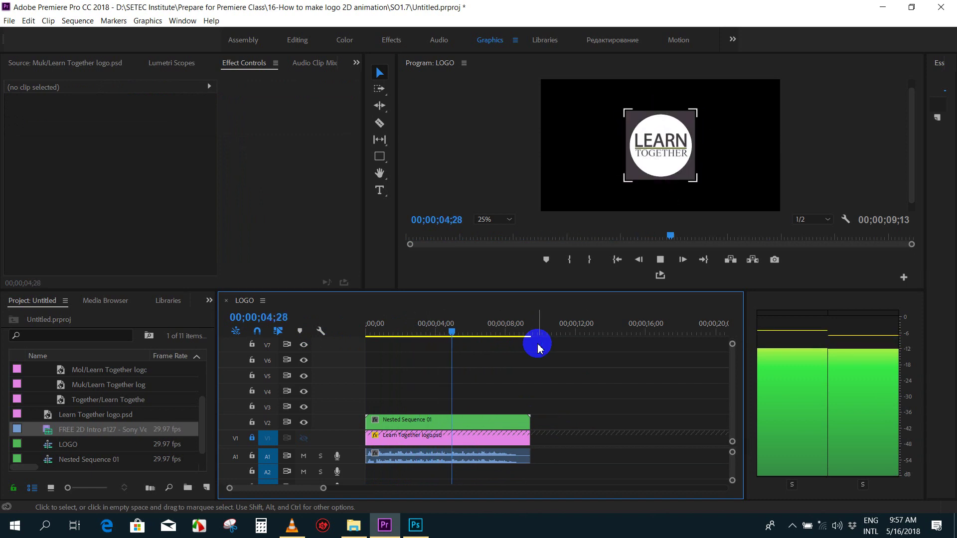
key("equal")
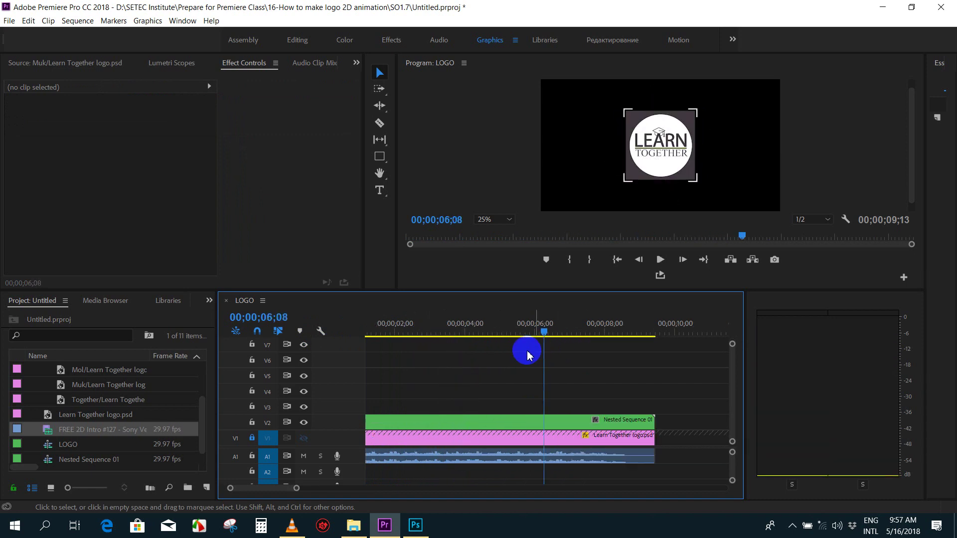
left_click_drag(524, 327, 493, 332)
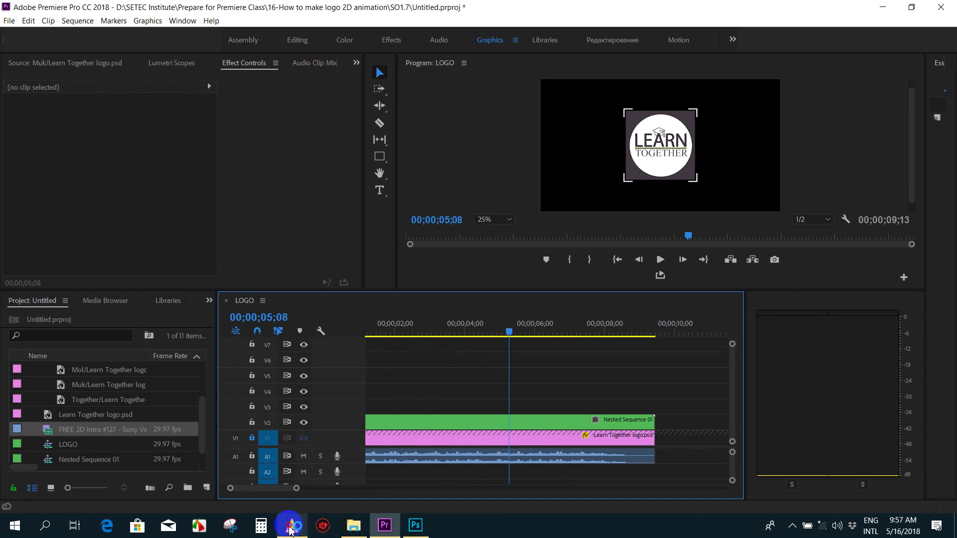
left_click(292, 525)
- Replay LOGO Learn Together.mp4 from about 00:03, then play the Premiere sequence from the start
left_click(393, 494)
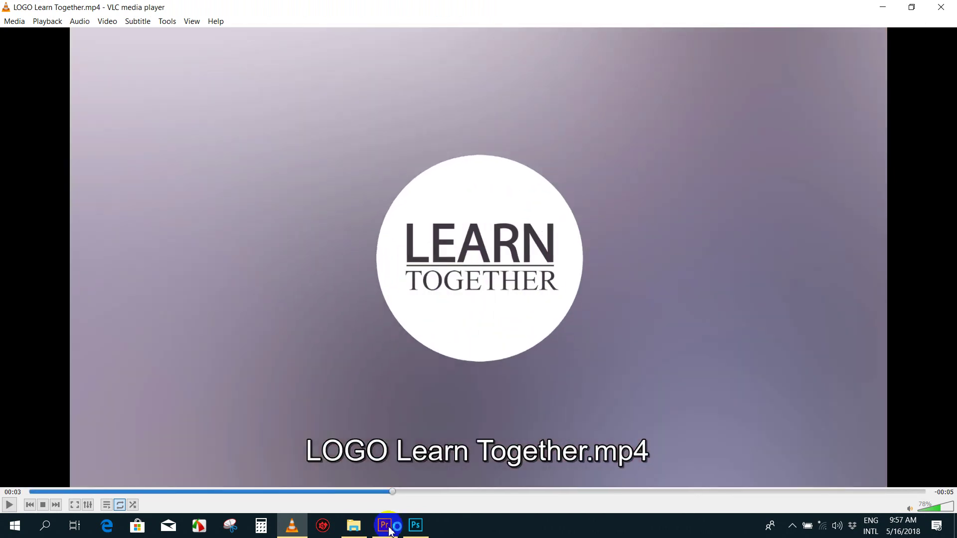
left_click(385, 525)
key("Home")
key("space")
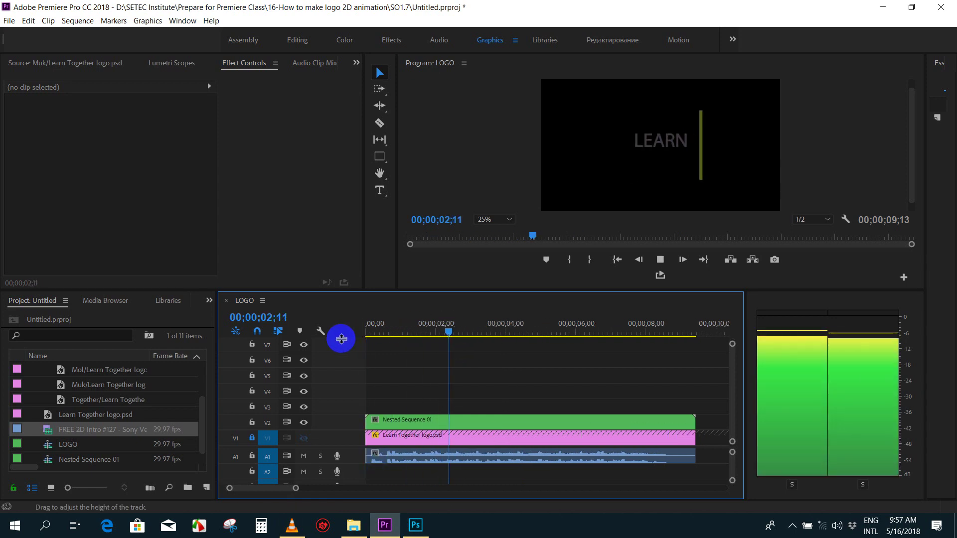
- Move Nested Sequence 01 up to track V3
key("minus")
left_click(429, 419)
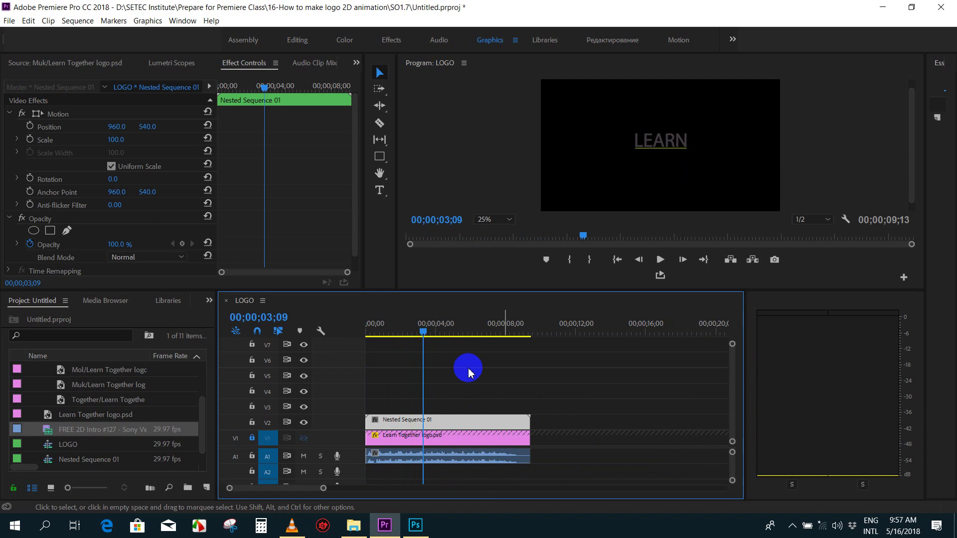
left_click(373, 329)
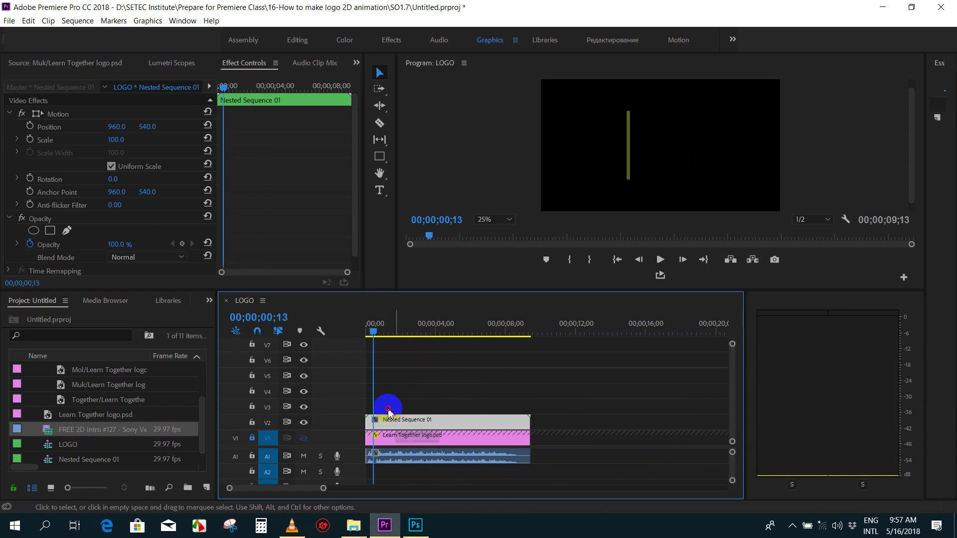
key("alt+Up")
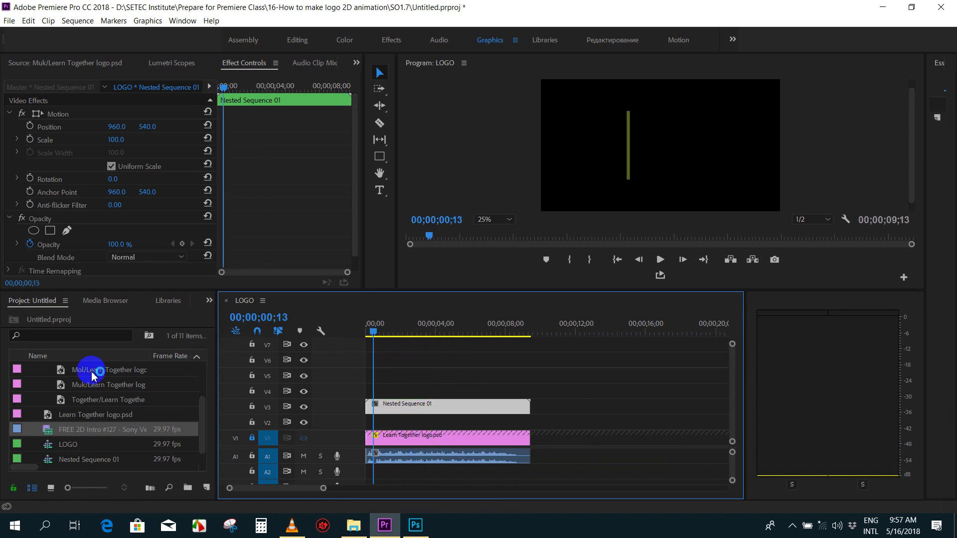
- Import the music video, place it on V2, and delete its audio
double_click(34, 391)
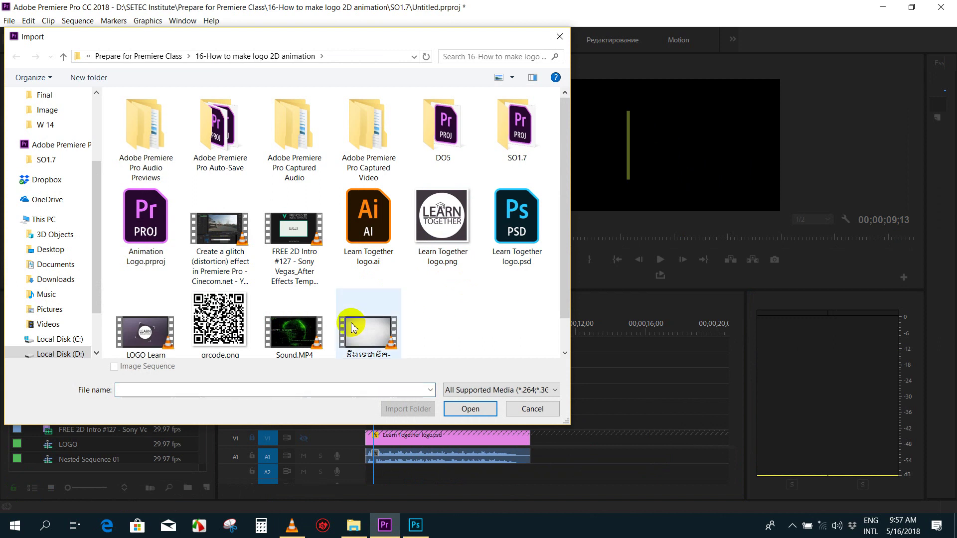
double_click(352, 328)
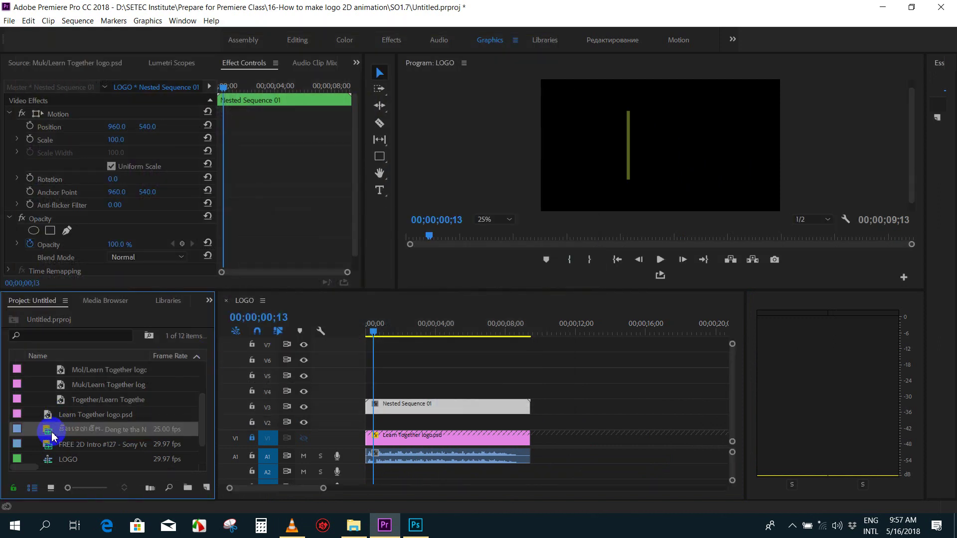
left_click_drag(53, 436, 571, 434)
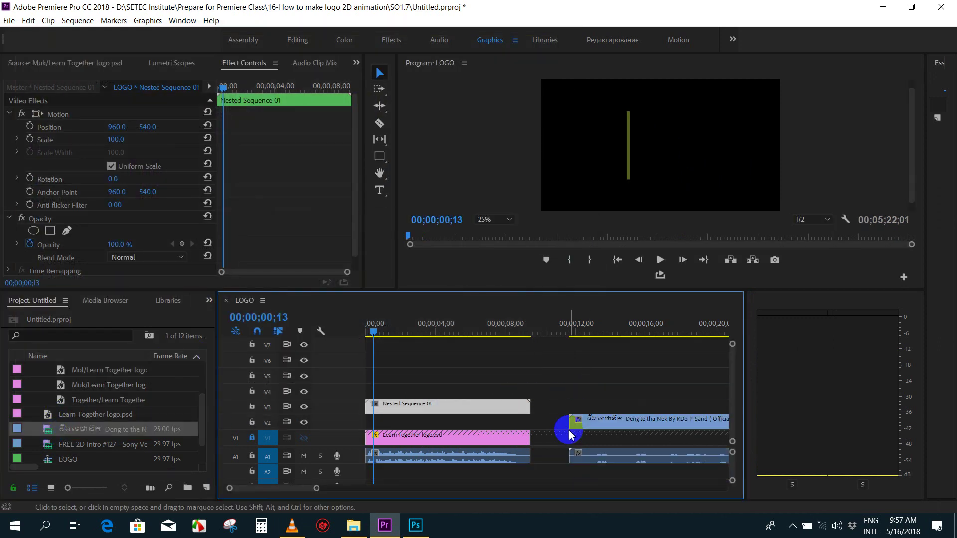
left_click(599, 458)
key("Delete")
- Scale the music video clip to the sequence frame size
left_click_drag(619, 324, 634, 328)
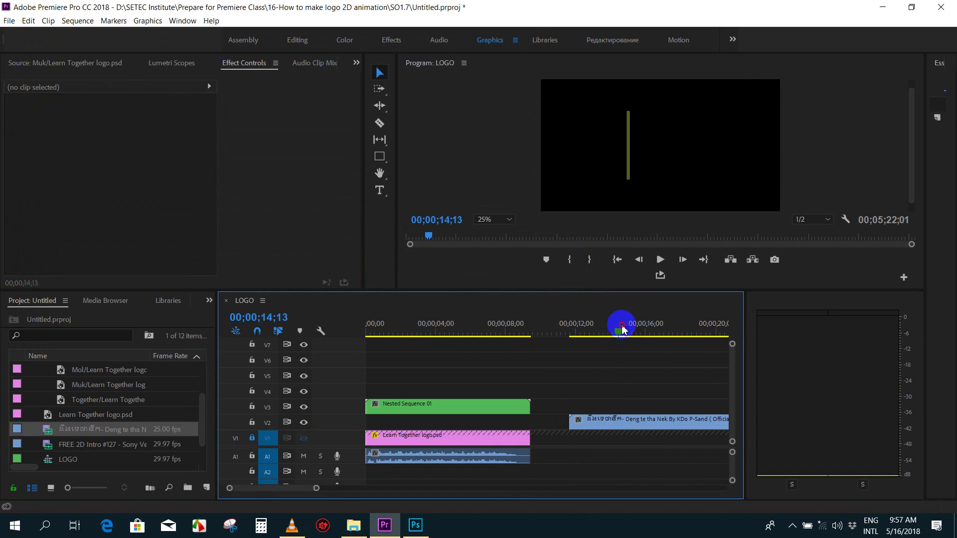
right_click(620, 418)
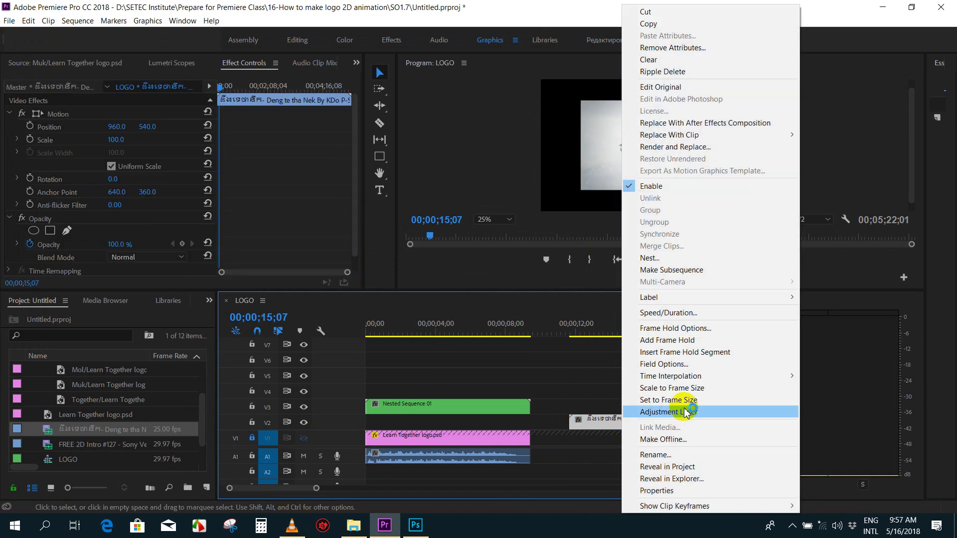
left_click(687, 400)
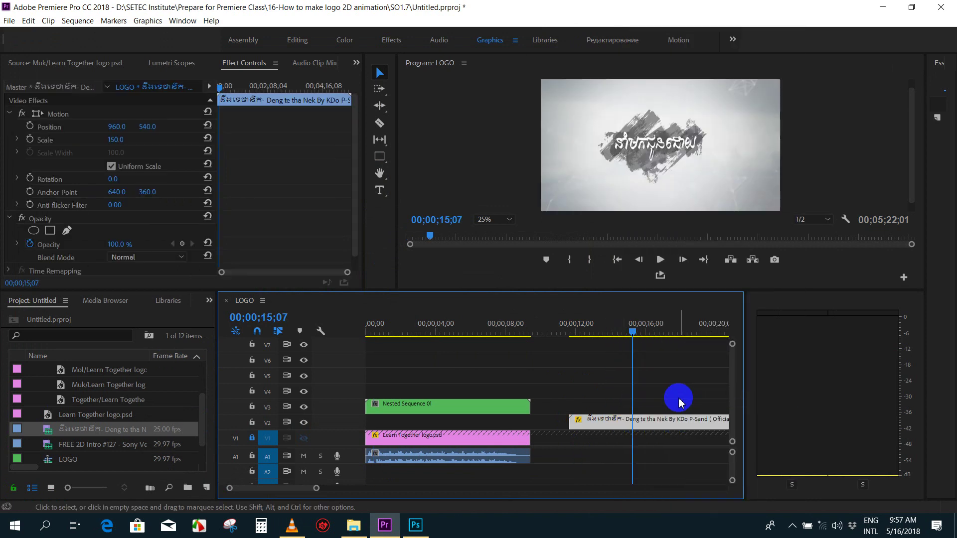
key("backslash")
key("minus")
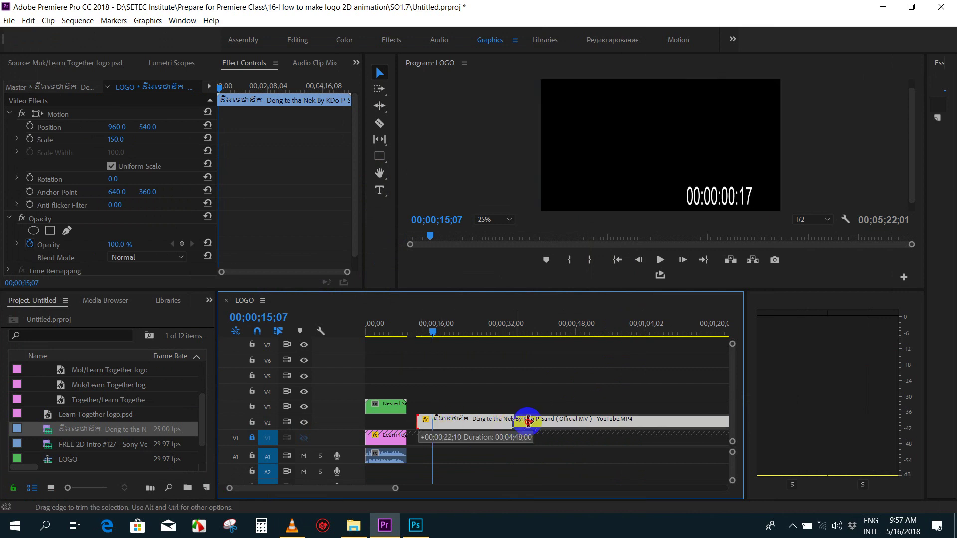
- Trim the clip's start and cut it at 00;00;54;14, deleting the part after
left_click_drag(412, 422, 537, 422)
left_click(575, 329)
left_click_drag(572, 327, 607, 327)
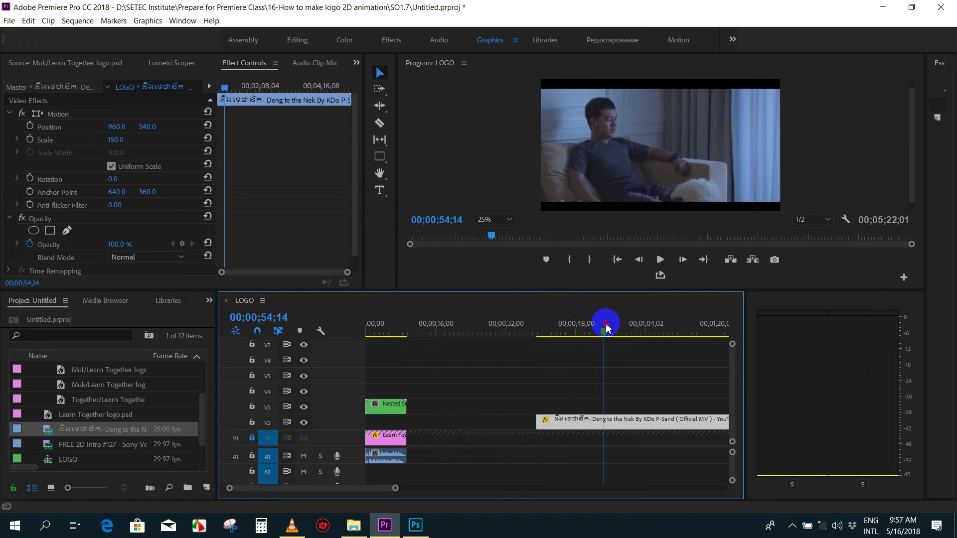
key("ctrl+k")
left_click(618, 422)
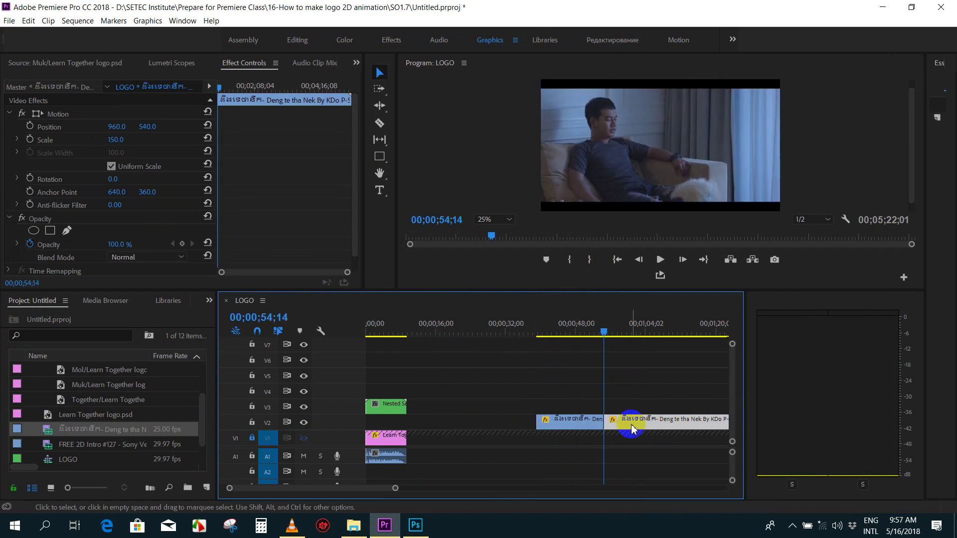
key("Delete")
left_click(585, 427)
left_click(566, 330)
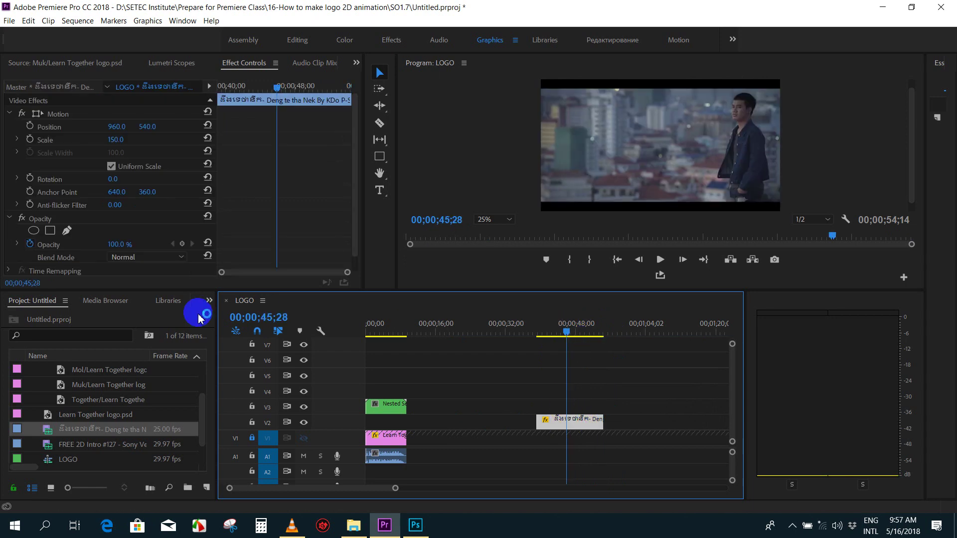
- Search the Effects panel for 'blur' and apply Gaussian Blur to the music video
left_click(209, 299)
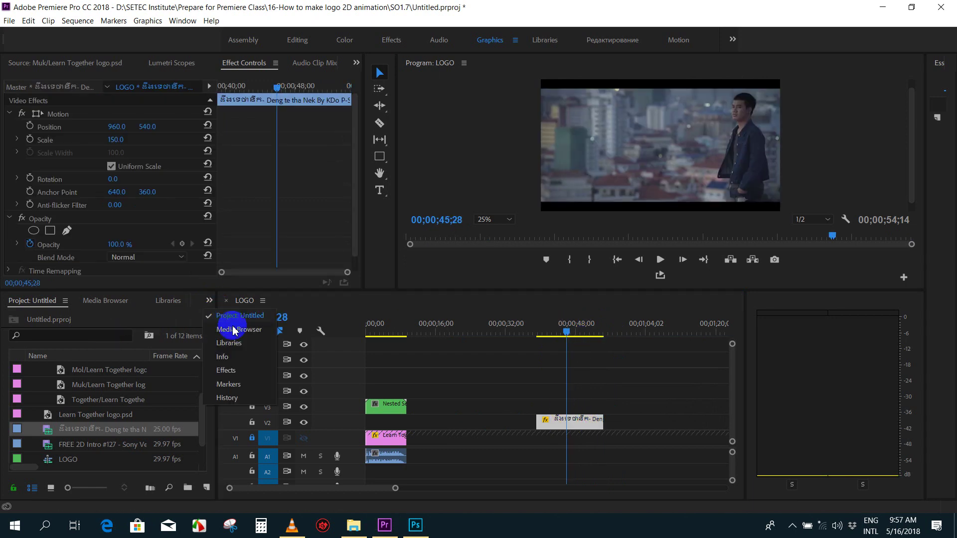
left_click(229, 370)
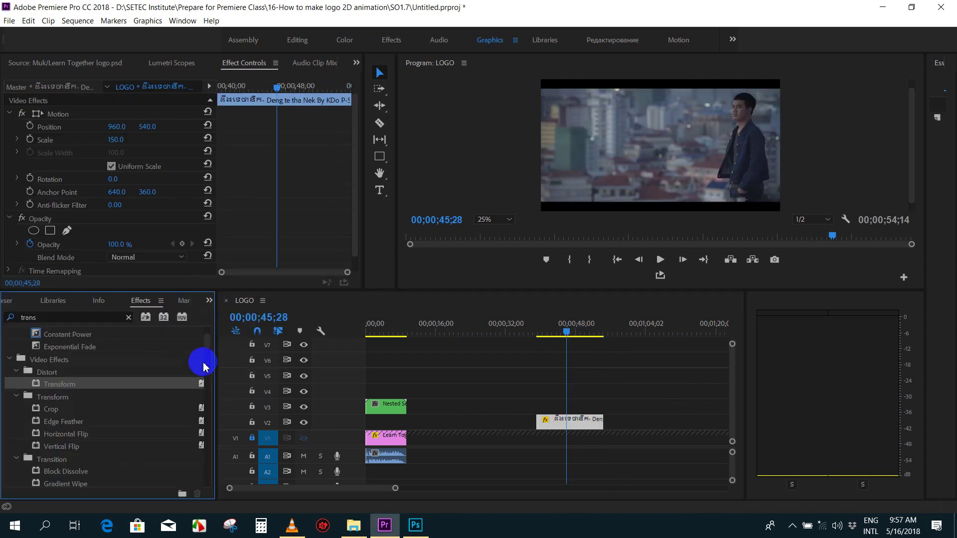
left_click(128, 318)
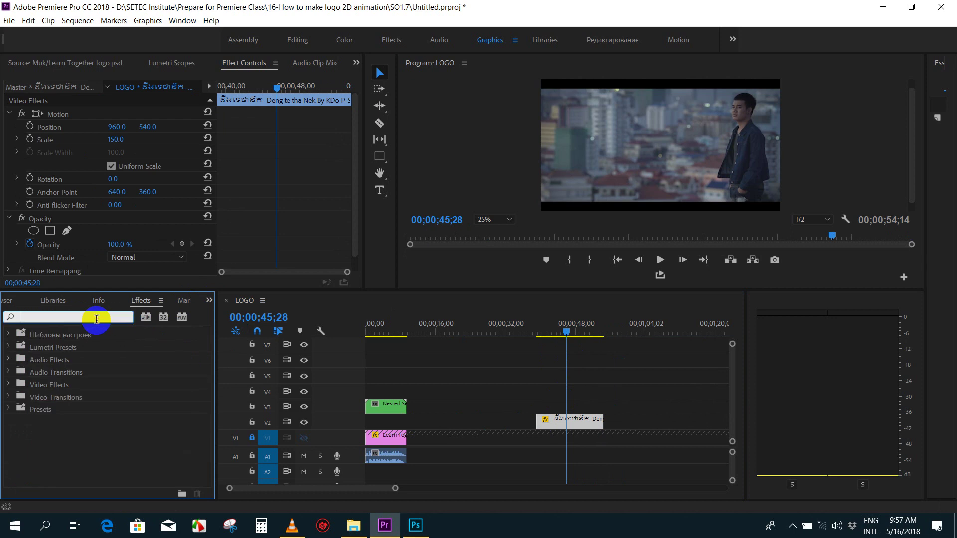
type("blur")
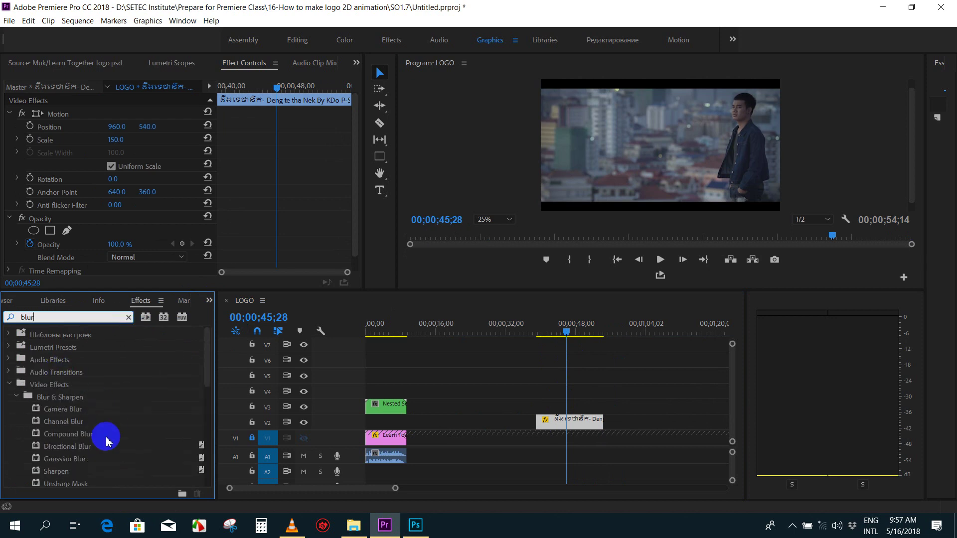
left_click_drag(59, 458, 562, 423)
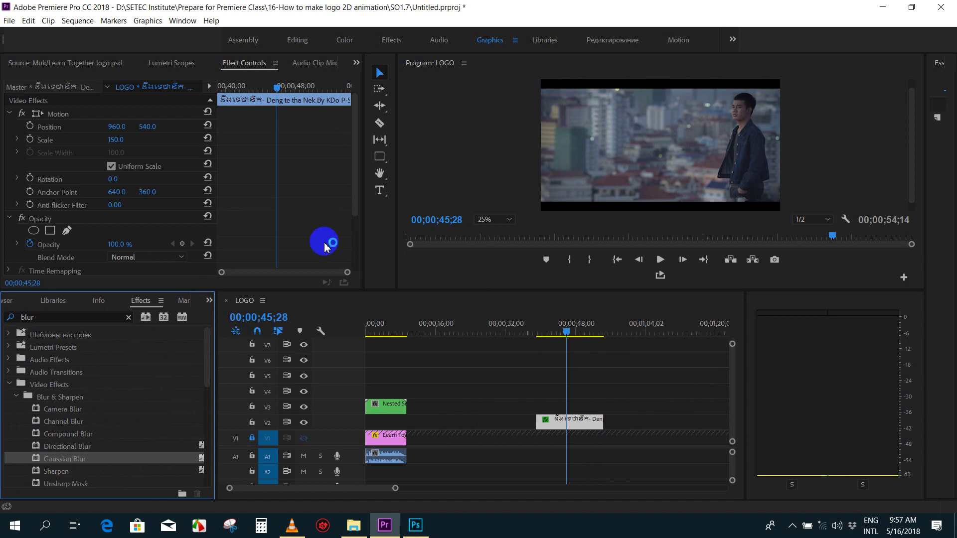
- Set Blurriness to 191 with Repeat Edge Pixels, and move the clip to 00;00
left_click_drag(355, 154, 355, 206)
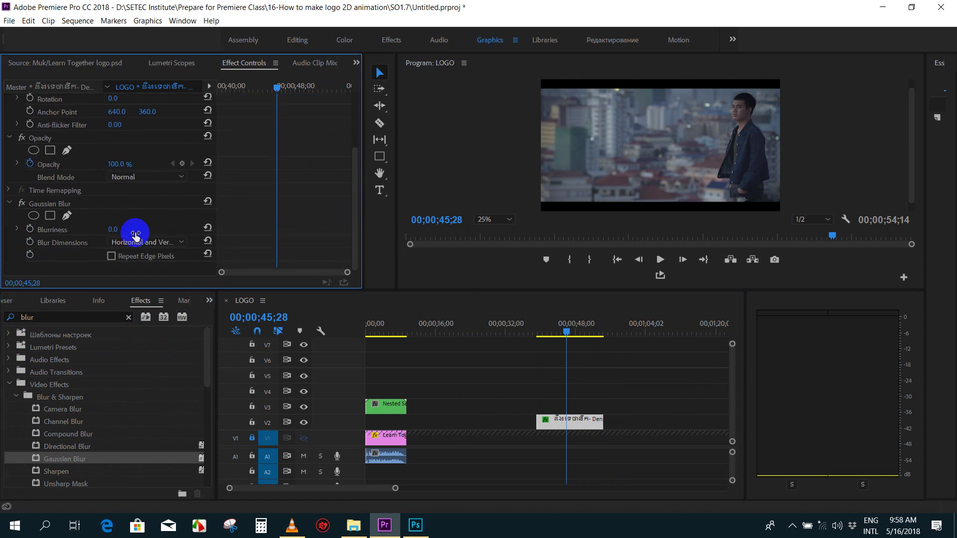
left_click_drag(114, 232, 191, 224)
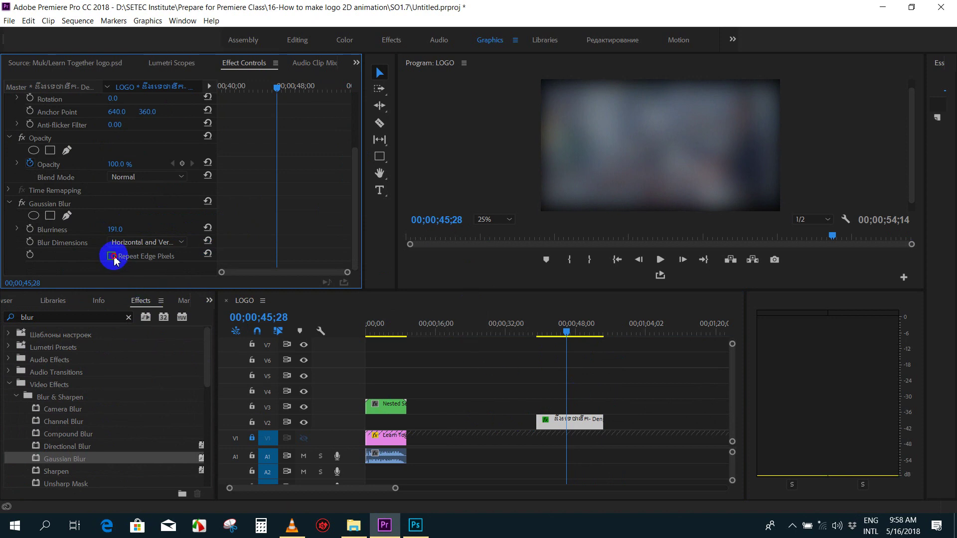
left_click(112, 257)
left_click(581, 424)
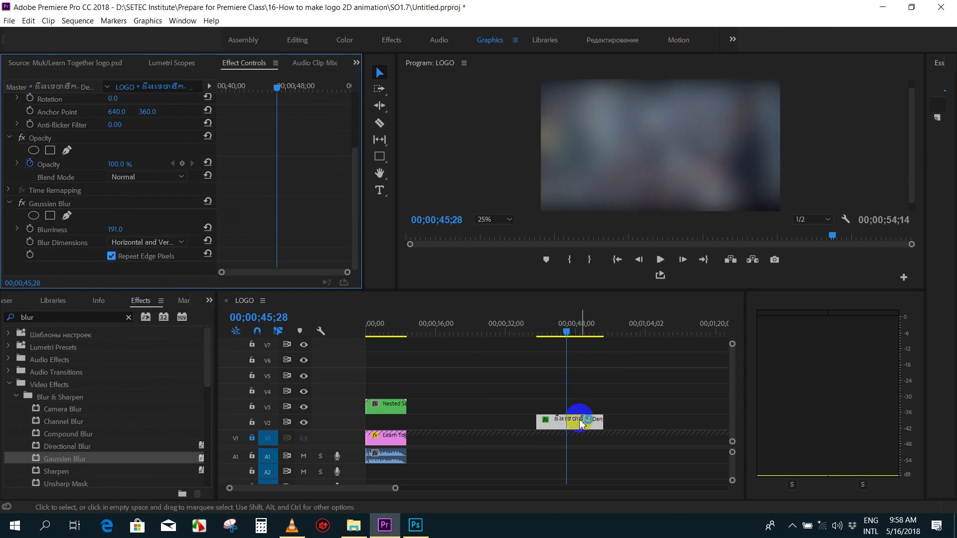
left_click_drag(566, 424, 396, 423)
- Play the sequence and lengthen the end of the background video clip
left_click(353, 327)
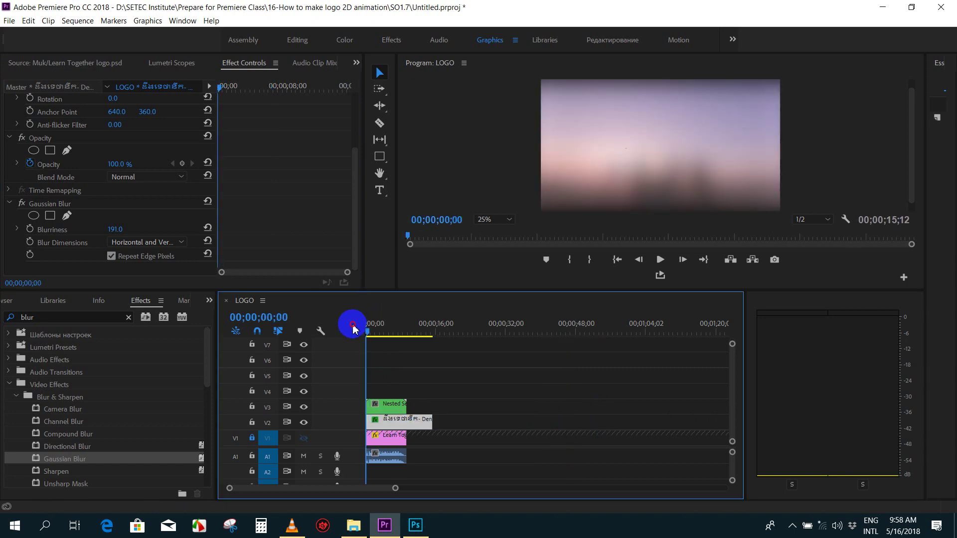
key("equal")
key("space")
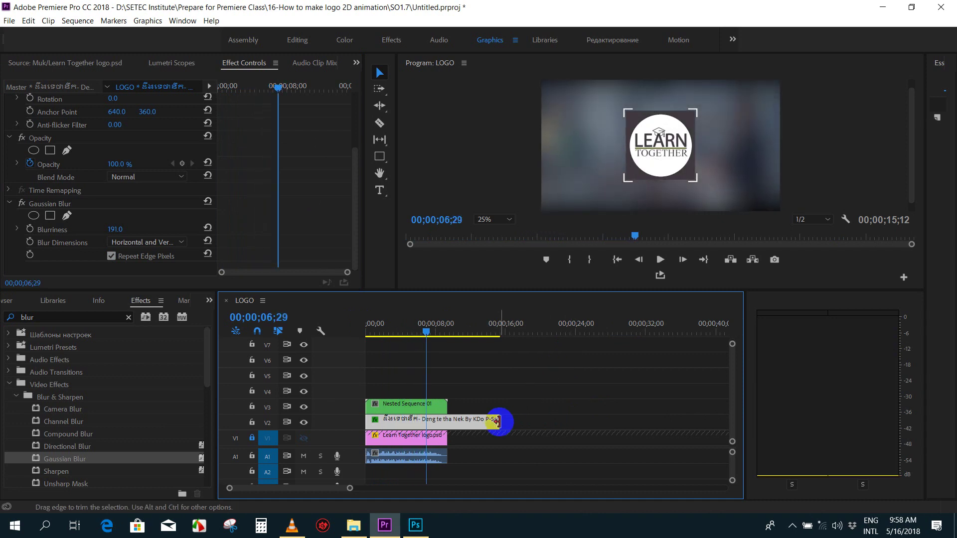
left_click_drag(498, 420, 582, 421)
left_click_drag(430, 324, 541, 330)
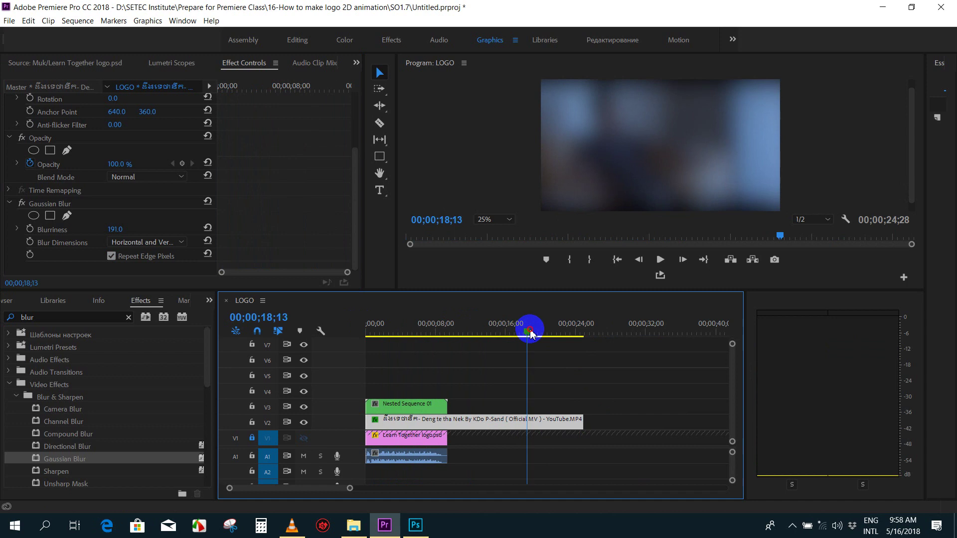
left_click_drag(574, 420, 730, 420)
left_click_drag(573, 330, 663, 336)
- Trim the clip's start, close the gap to zero, and shorten it to the logo's length
key("minus")
key("minus")
key("minus")
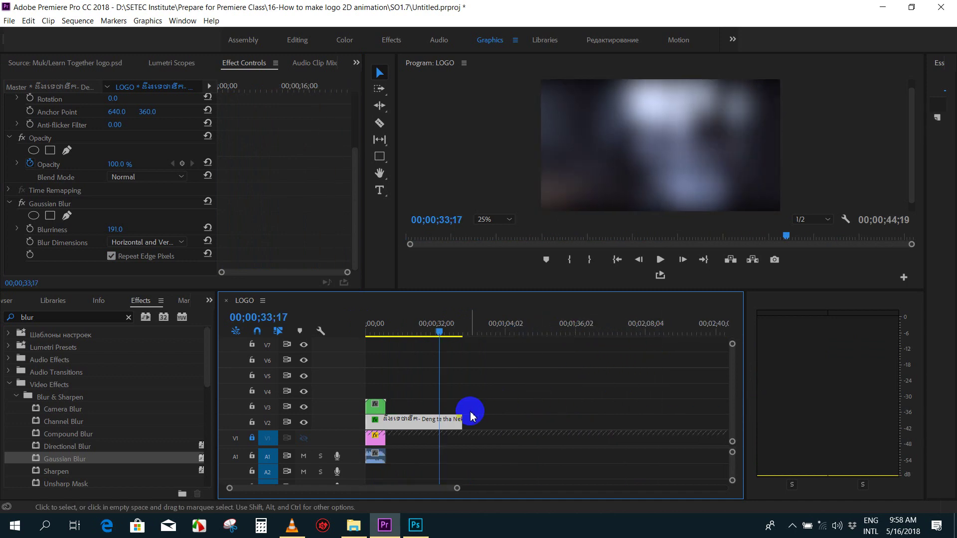
left_click_drag(467, 419, 681, 419)
mouse_move(453, 327)
left_mouse_down()
mouse_move(535, 333)
mouse_move(507, 332)
left_mouse_up()
mouse_move(367, 423)
left_mouse_down()
mouse_move(512, 424)
mouse_move(436, 412)
mouse_move(387, 421)
left_mouse_up()
left_click(450, 419)
key("Delete")
left_click(374, 324)
- Preview the logo over the blurred background from the start through its final frames
key("=")
key("=")
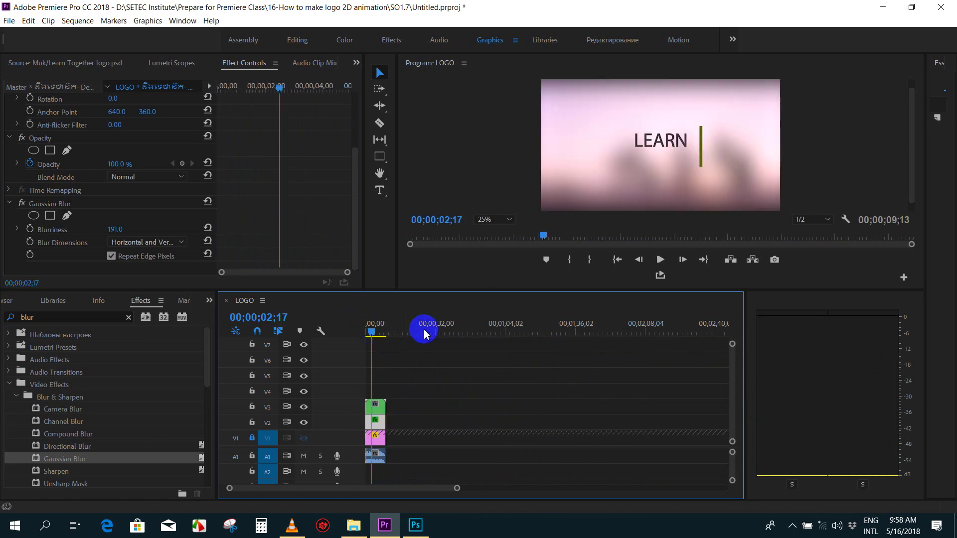
key("space")
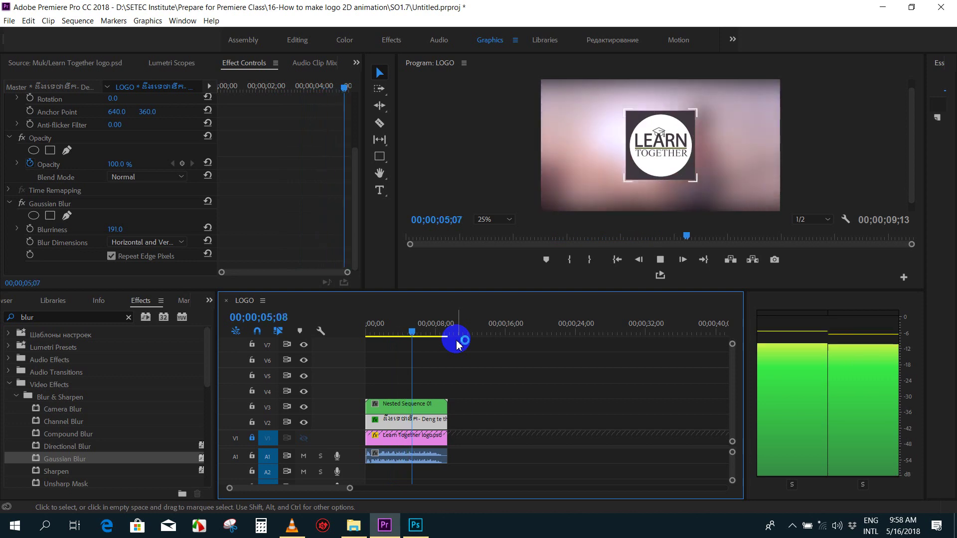
left_click(371, 328)
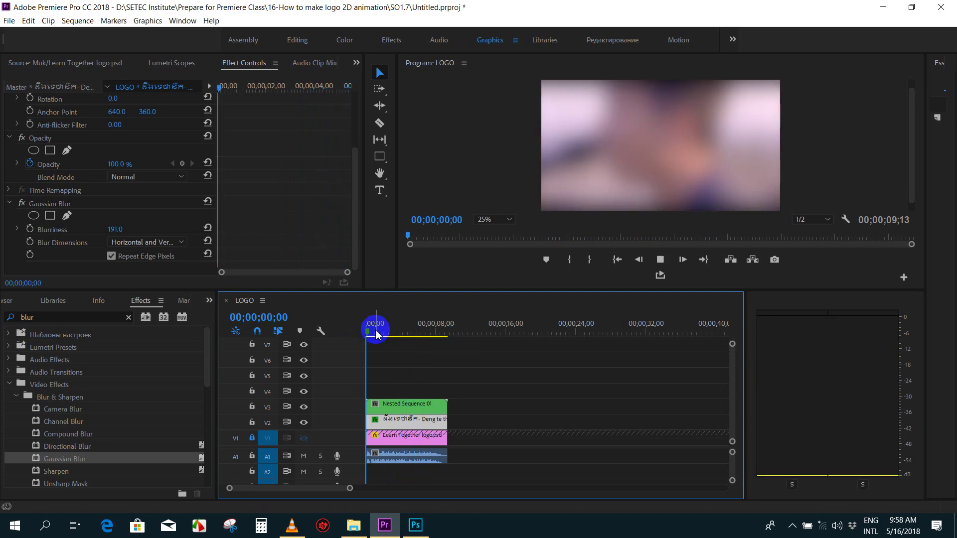
key("=")
key("space")
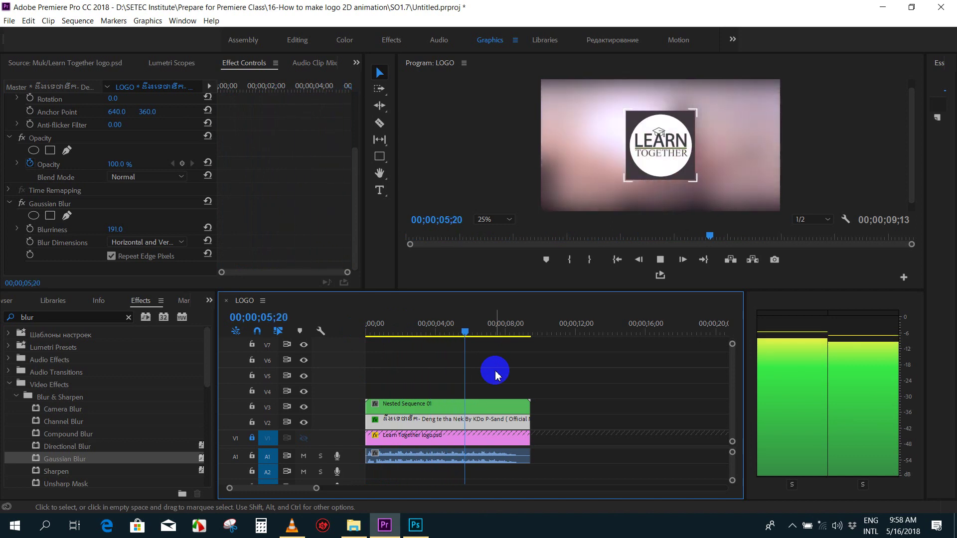
key("space")
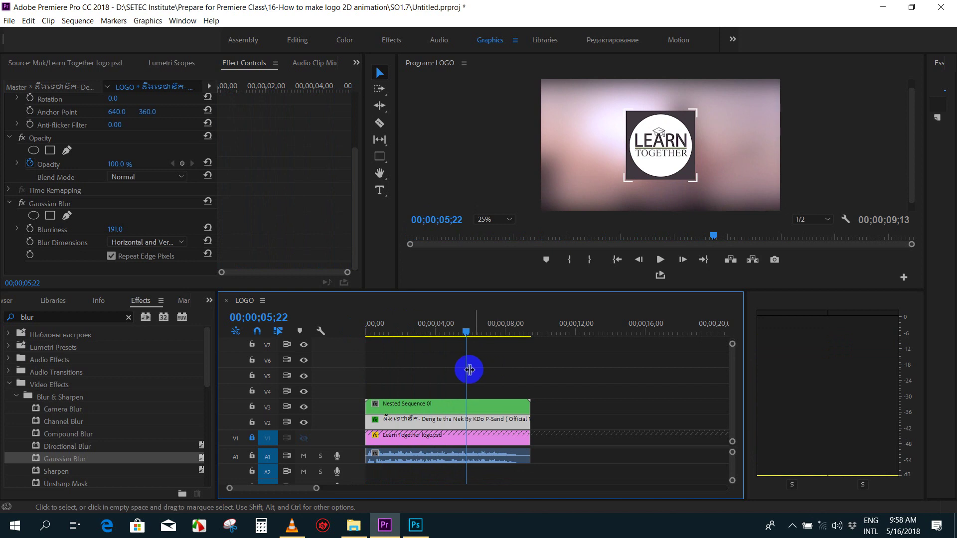
left_click_drag(464, 338, 465, 338)
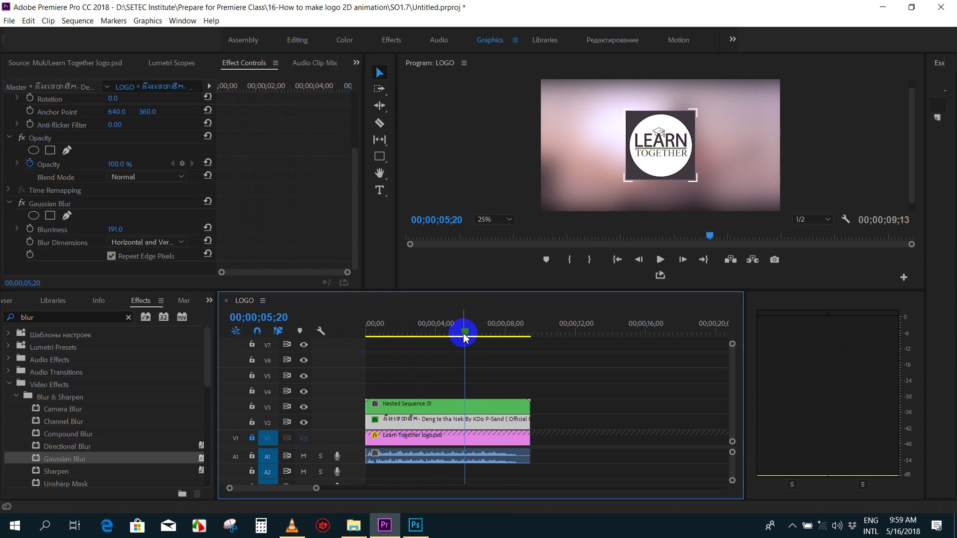
- Rewind LOGO Learn Together.mp4 in VLC, watch it to the end, and return to Premiere
left_click(292, 525)
left_click_drag(365, 495, 316, 493)
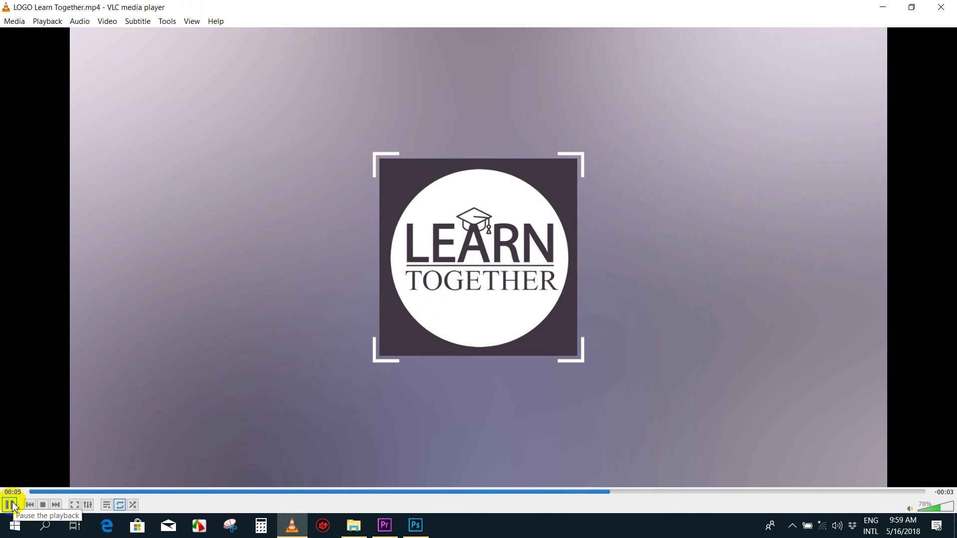
left_click(9, 505)
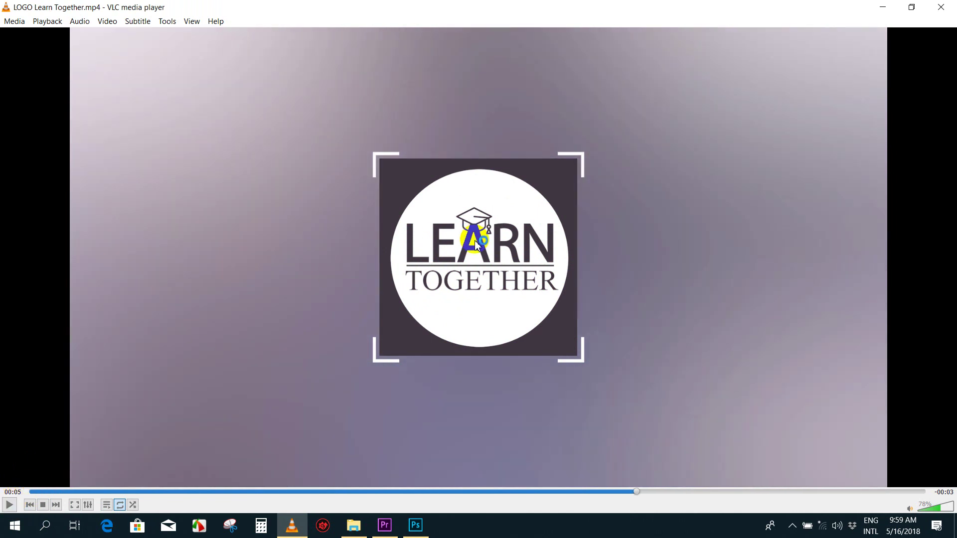
left_click(13, 503)
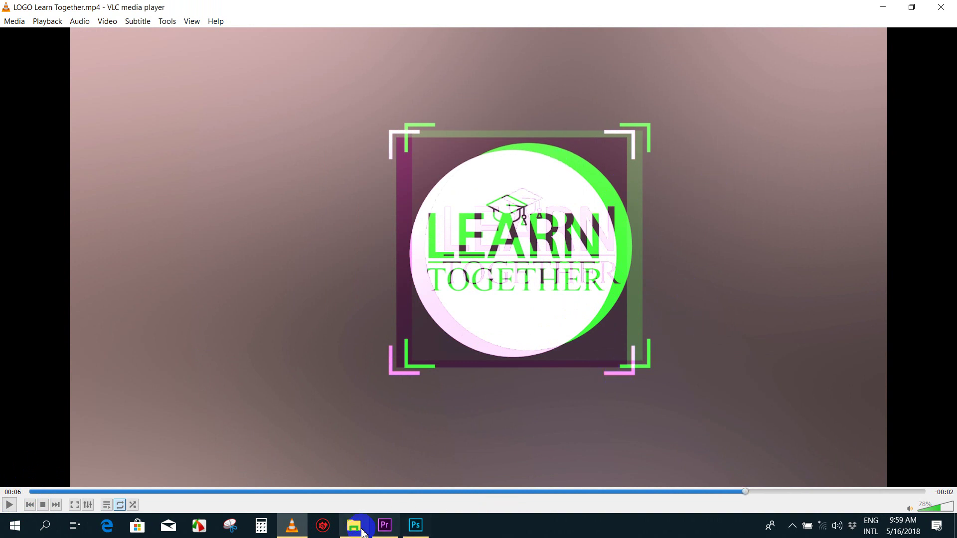
left_click(385, 526)
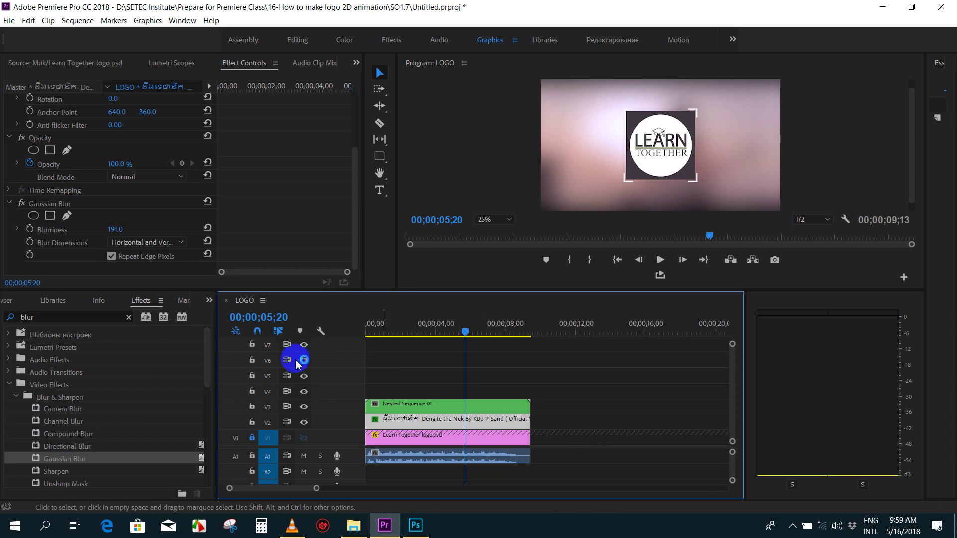
- Collapse the Video Effects, Video Transitions and preset folders, and clear the blur search
left_click(8, 385)
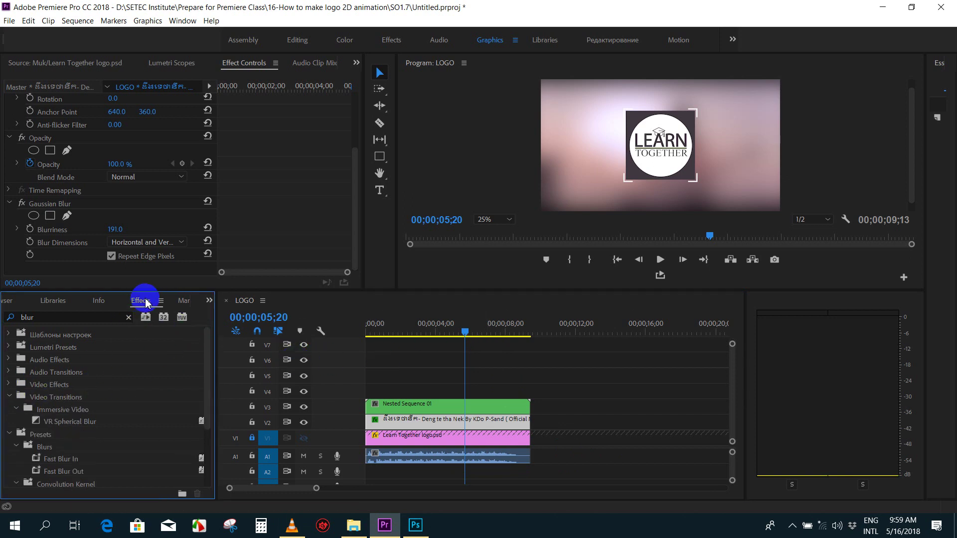
left_click(8, 397)
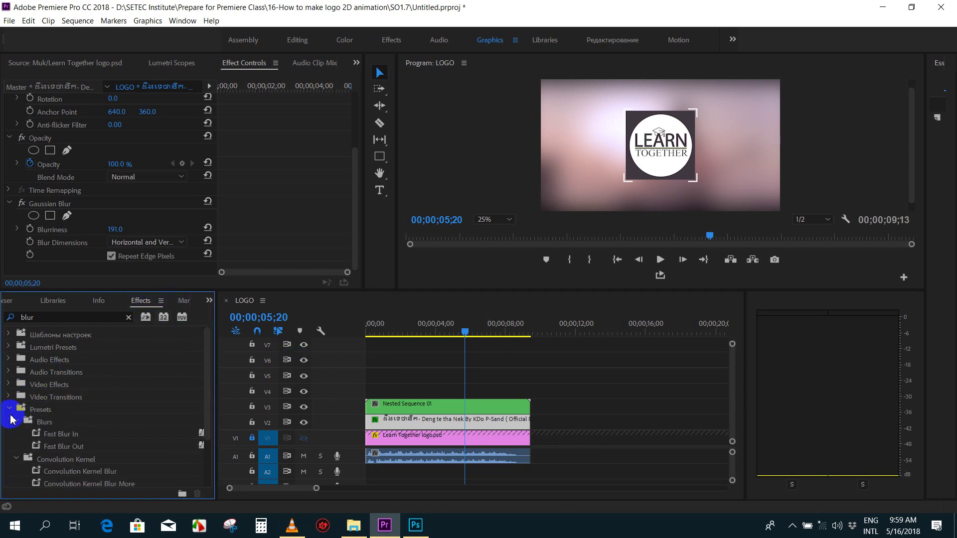
left_click(16, 422)
left_click(16, 433)
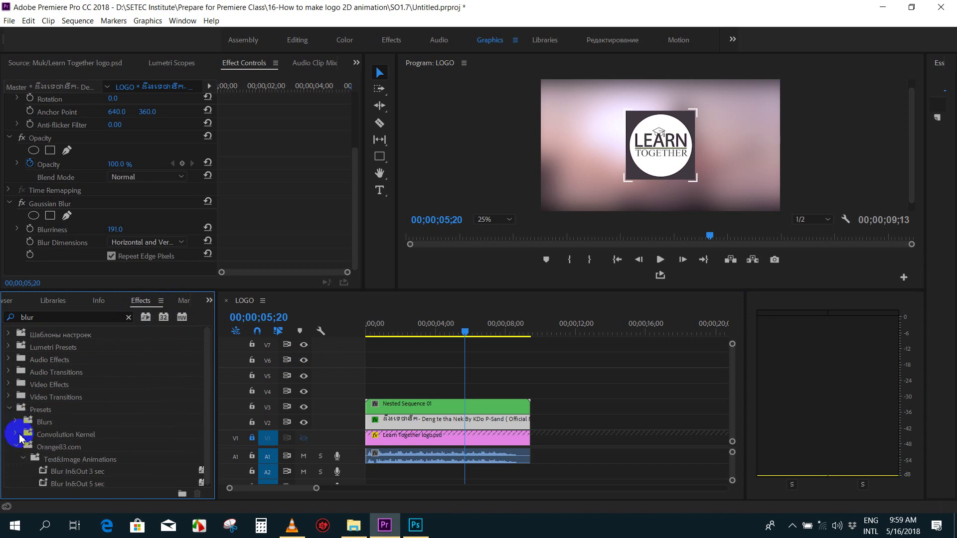
left_click(17, 446)
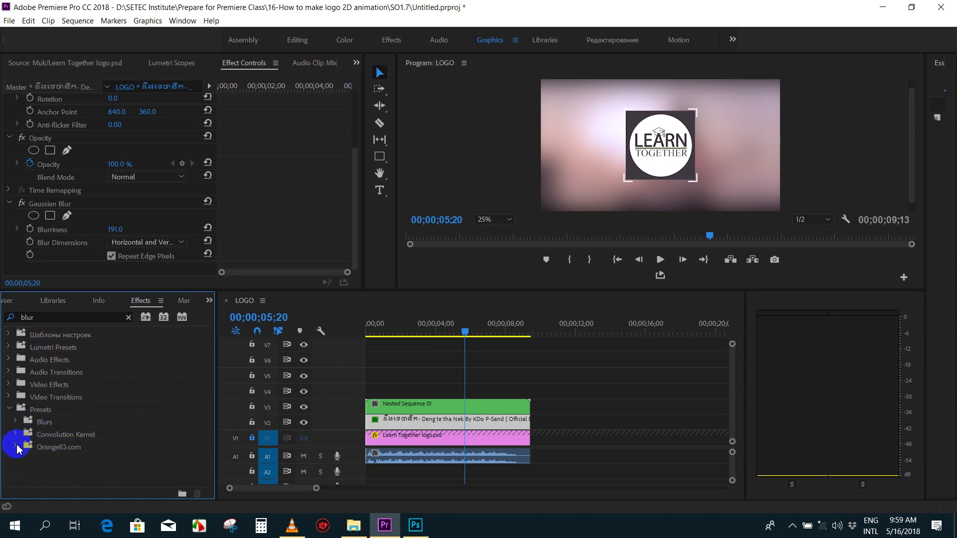
left_click(124, 317)
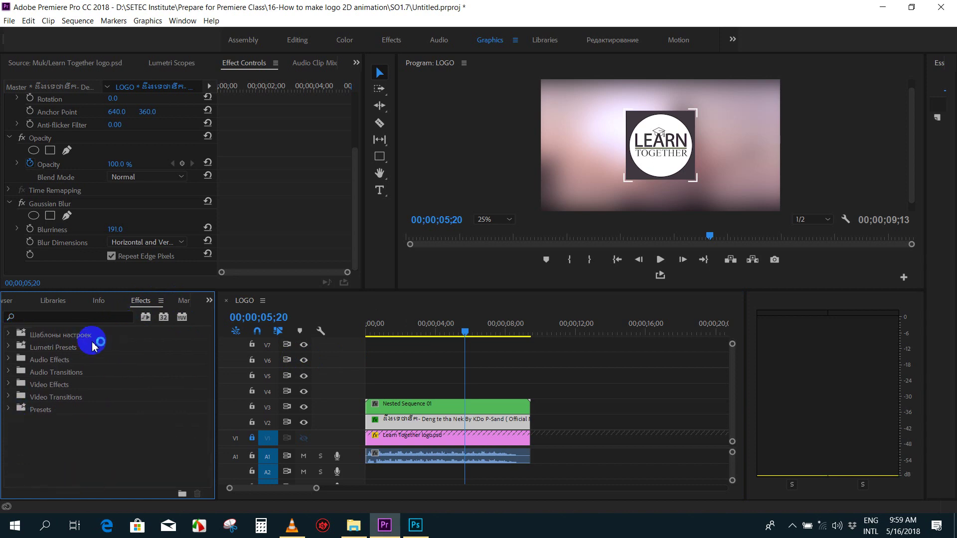
- Expand the Presets folder and scroll through the installed presets
left_click(8, 409)
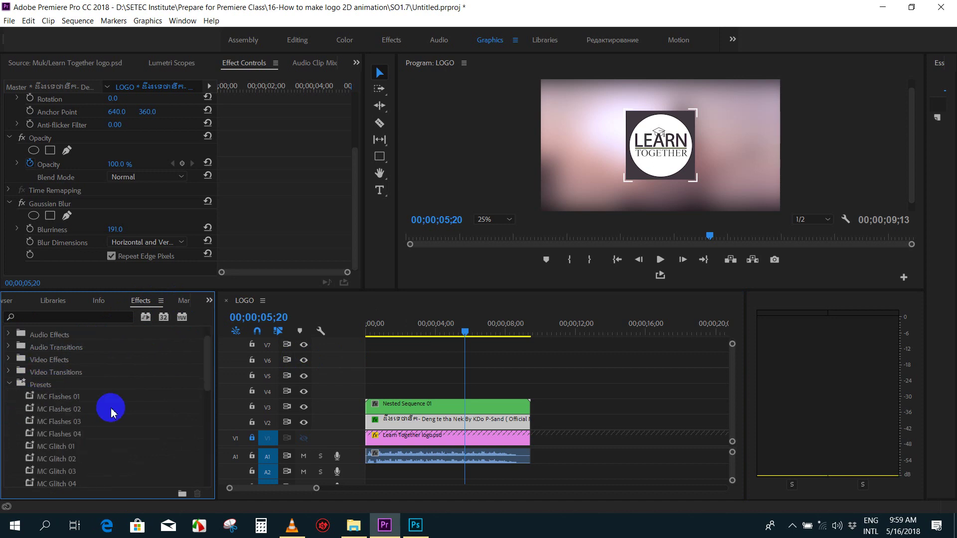
scroll(150, 410, "down", 5)
scroll(104, 431, "down", 1)
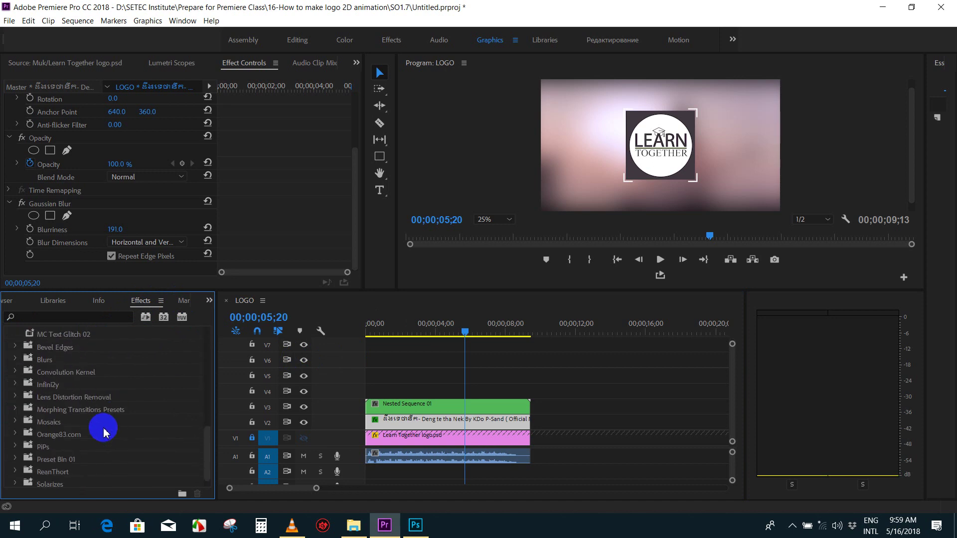
scroll(70, 457, "down", 1)
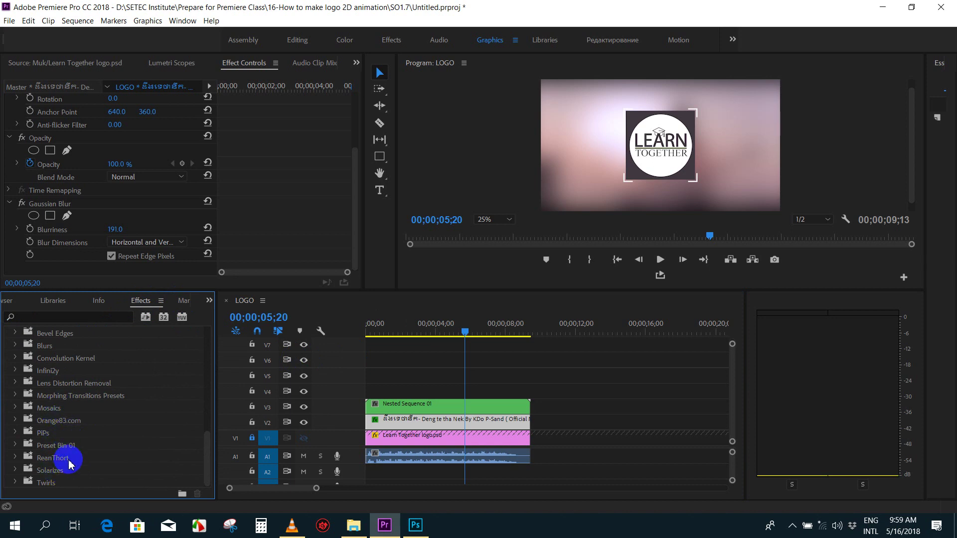
scroll(59, 393, "up", 1)
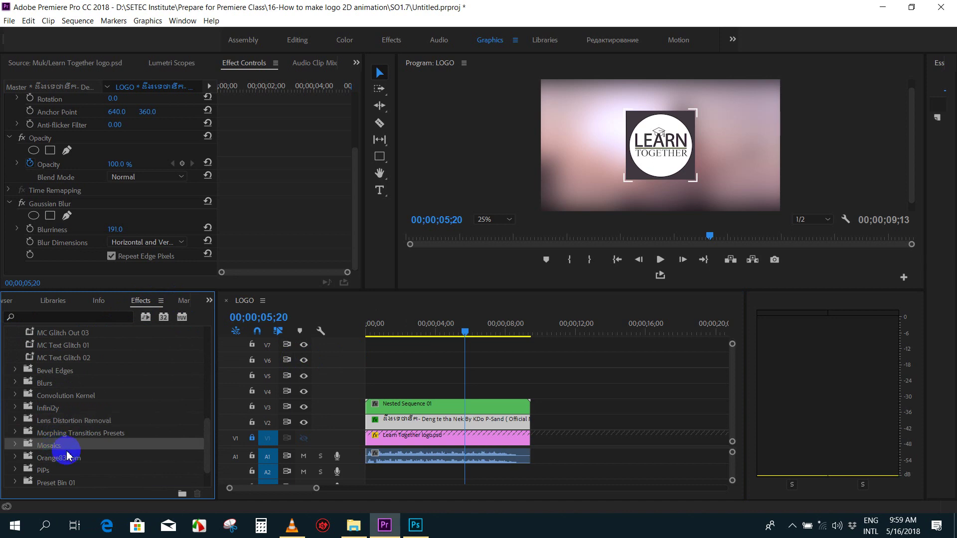
scroll(69, 455, "down", 1)
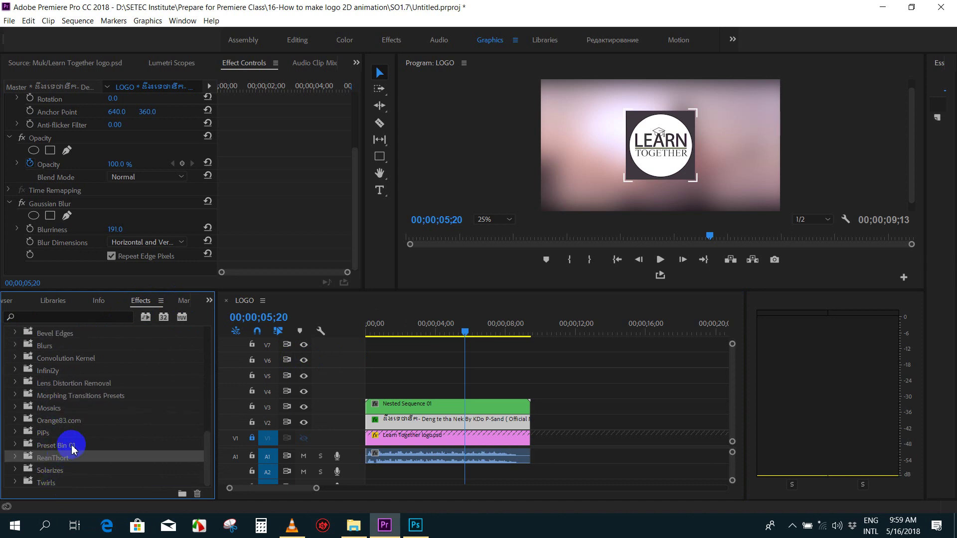
scroll(71, 449, "up", 5)
scroll(71, 444, "up", 4)
scroll(70, 439, "up", 4)
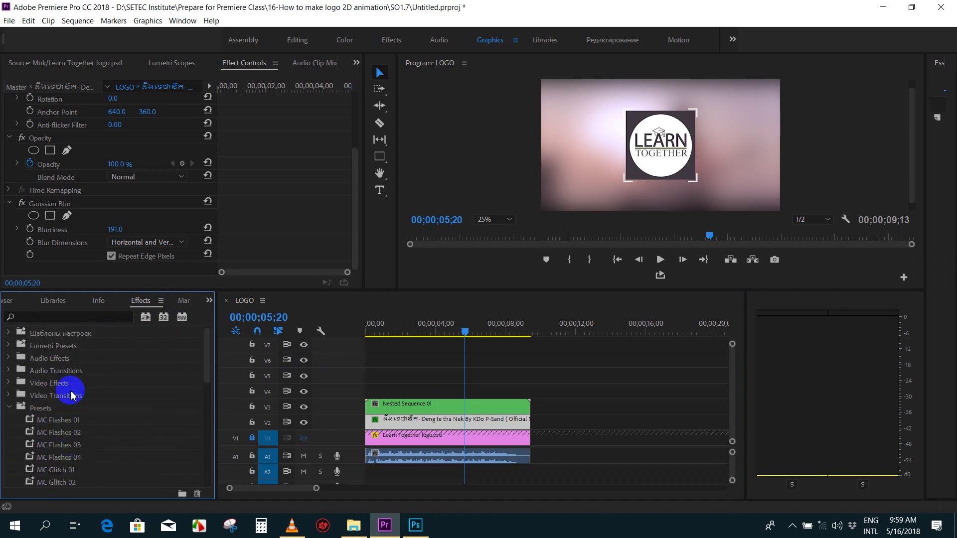
scroll(90, 392, "up", 1)
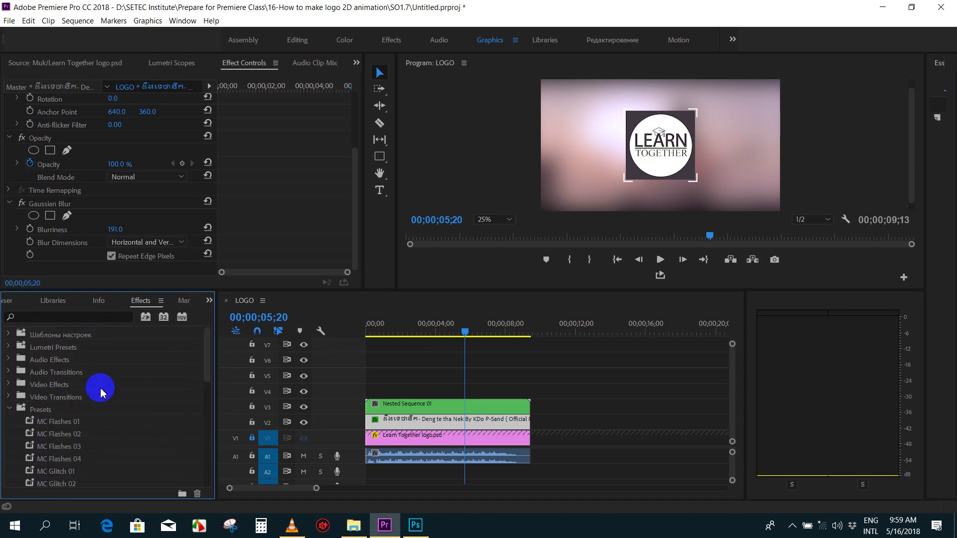
right_click(41, 415)
- Start Import Presets and look inside the DO5, SO1.7 and Captured Audio folders
left_click(74, 445)
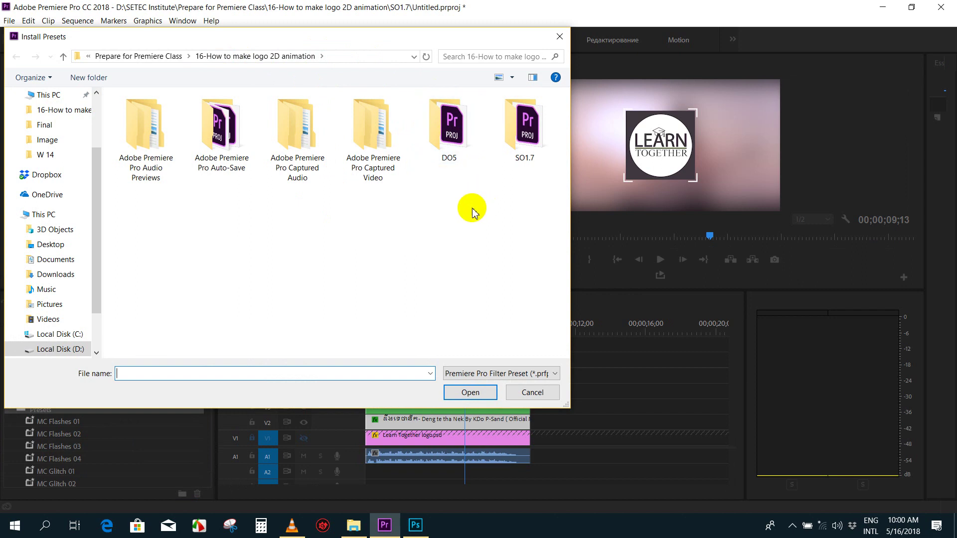
double_click(452, 152)
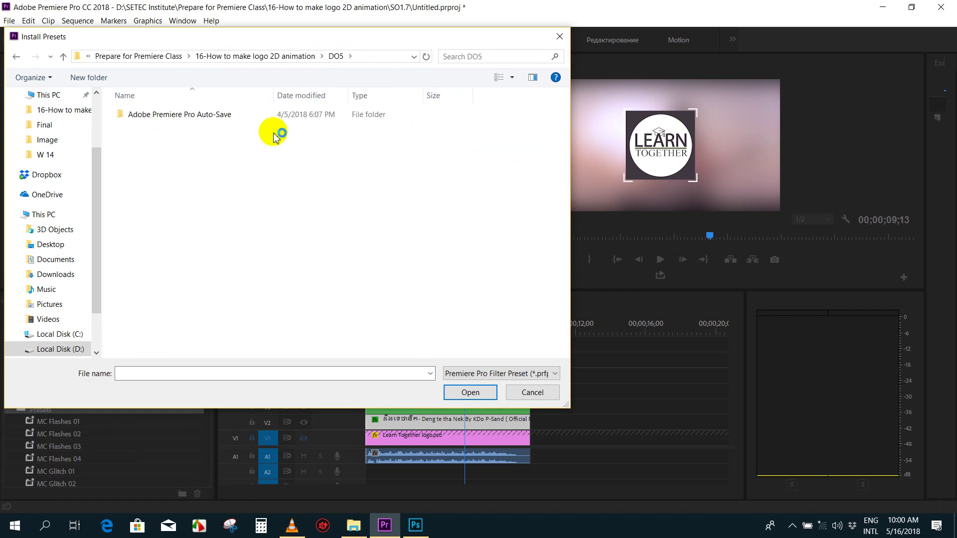
left_click(16, 56)
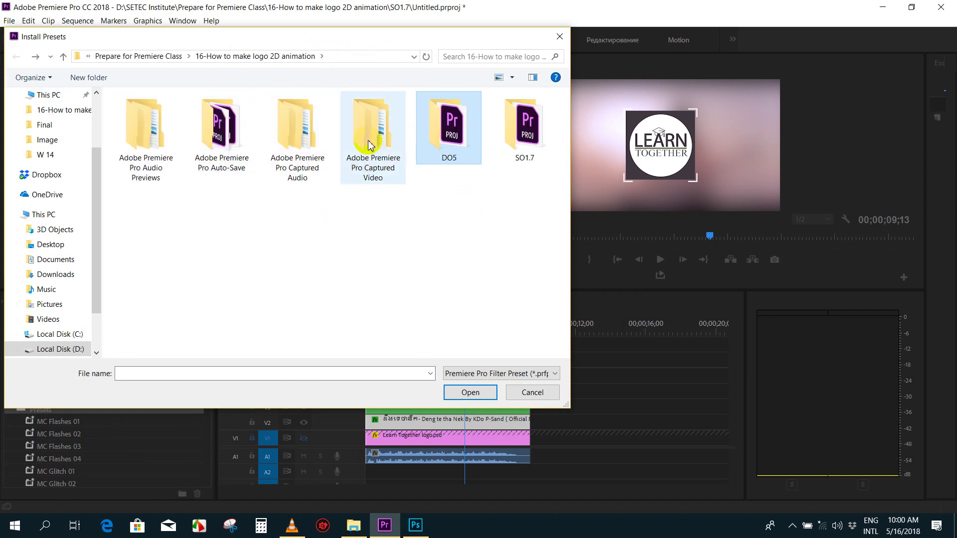
double_click(524, 136)
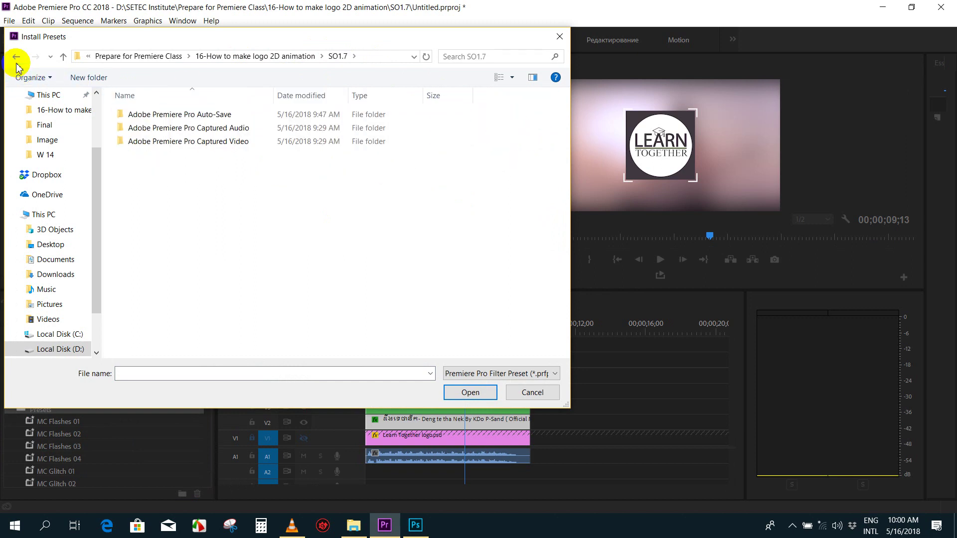
left_click(16, 56)
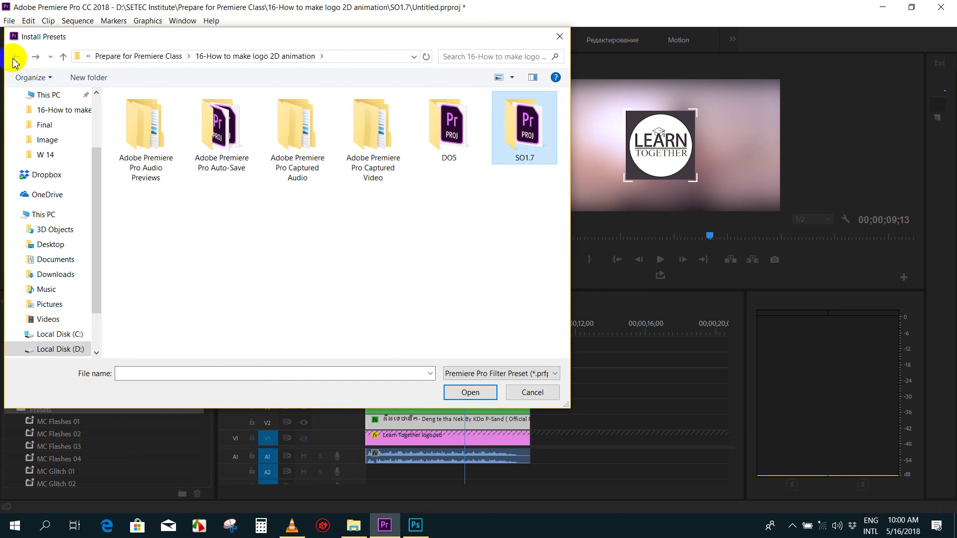
double_click(305, 141)
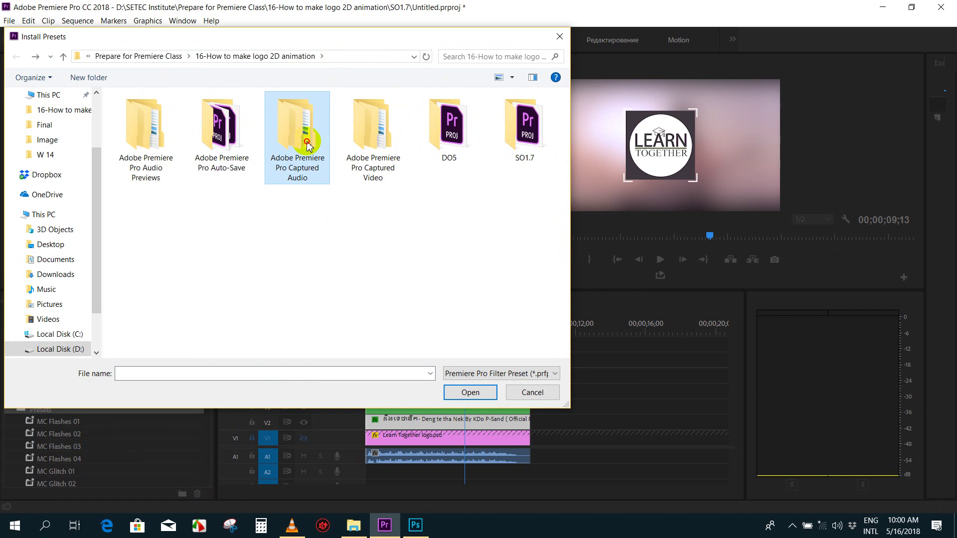
key("BackSpace")
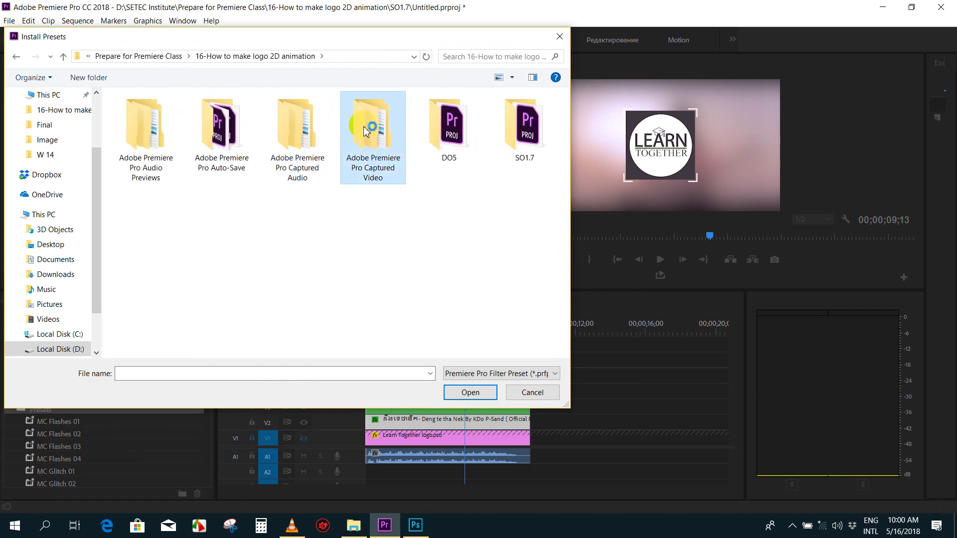
- Check the Captured Video, Audio Previews and Auto-Save folders, then go up to Prepare for Premiere Class
double_click(371, 130)
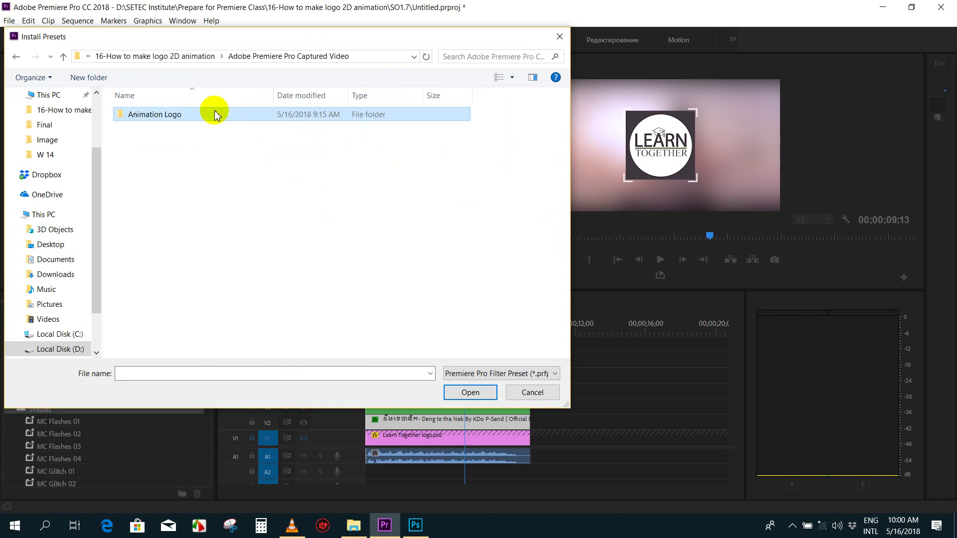
key("BackSpace")
double_click(154, 131)
key("BackSpace")
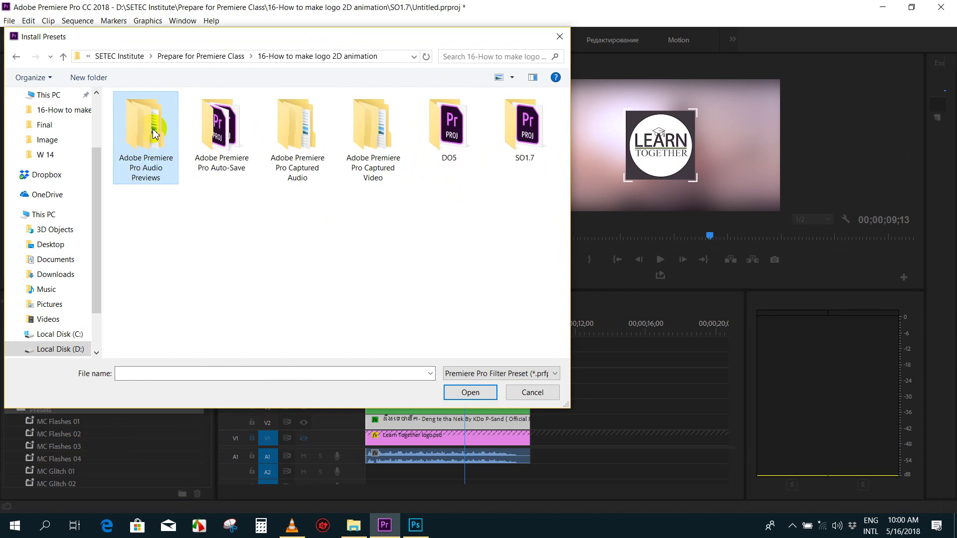
double_click(202, 133)
key("BackSpace")
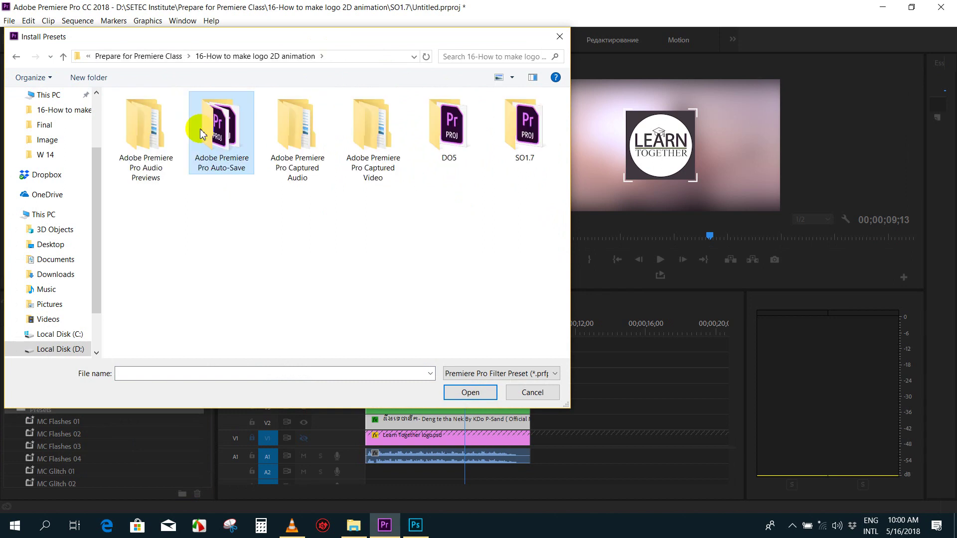
key("BackSpace")
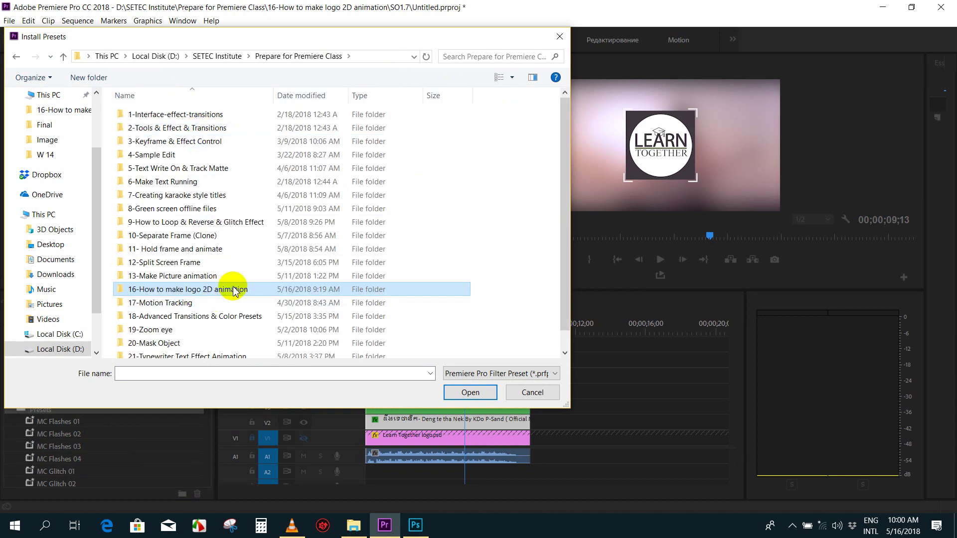
right_click(235, 289)
mouse_move(237, 292)
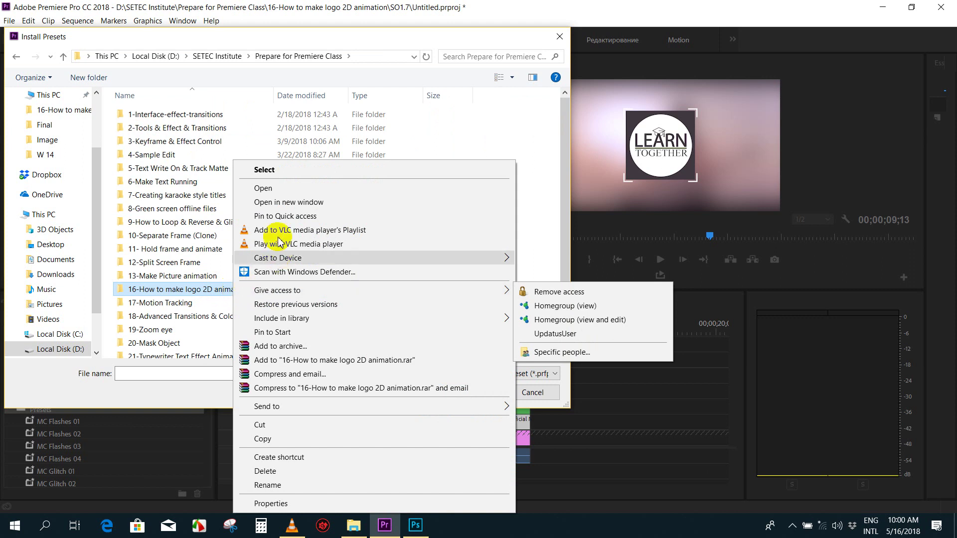
- In a new Explorer window, check DO5, Captured Video and SO1.7, then go up to Prepare for Premiere Class
left_click(291, 203)
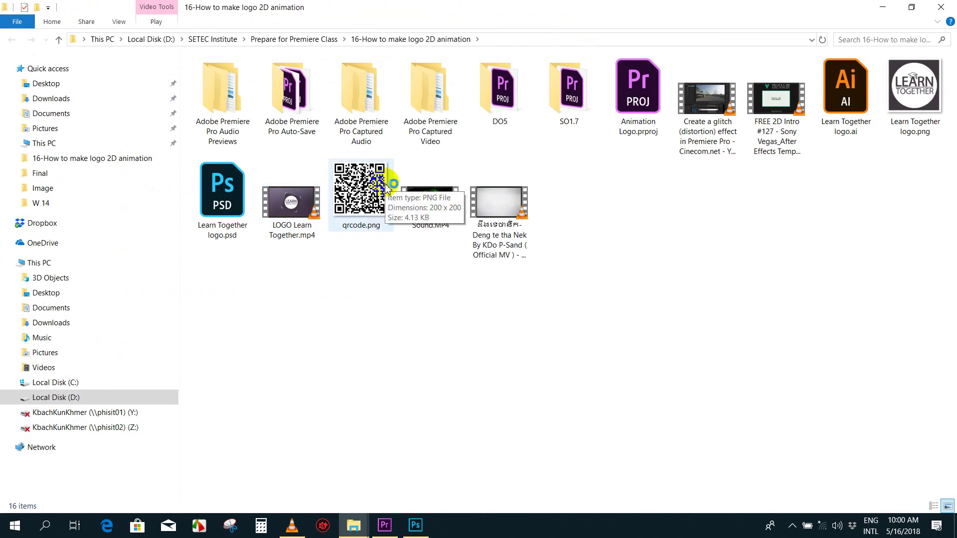
double_click(513, 94)
key("alt+Left")
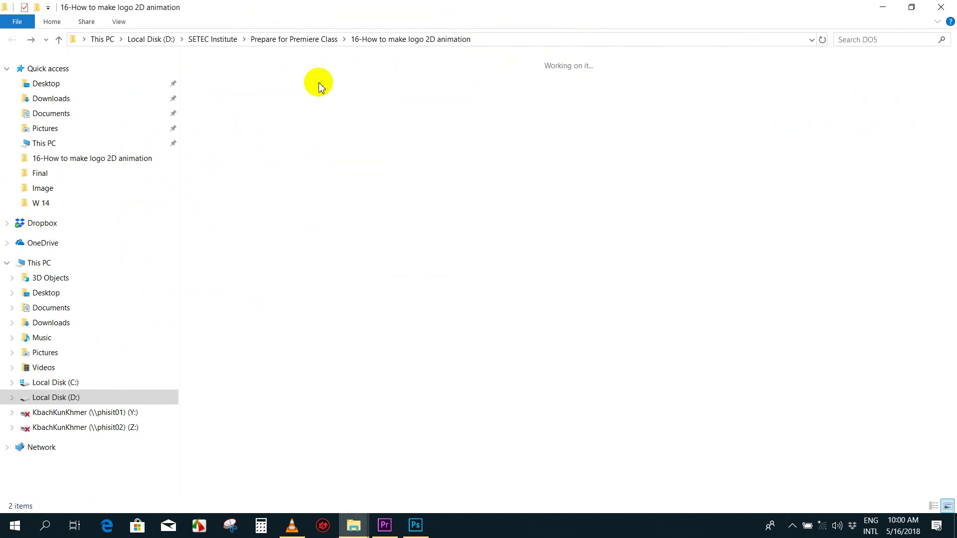
double_click(456, 92)
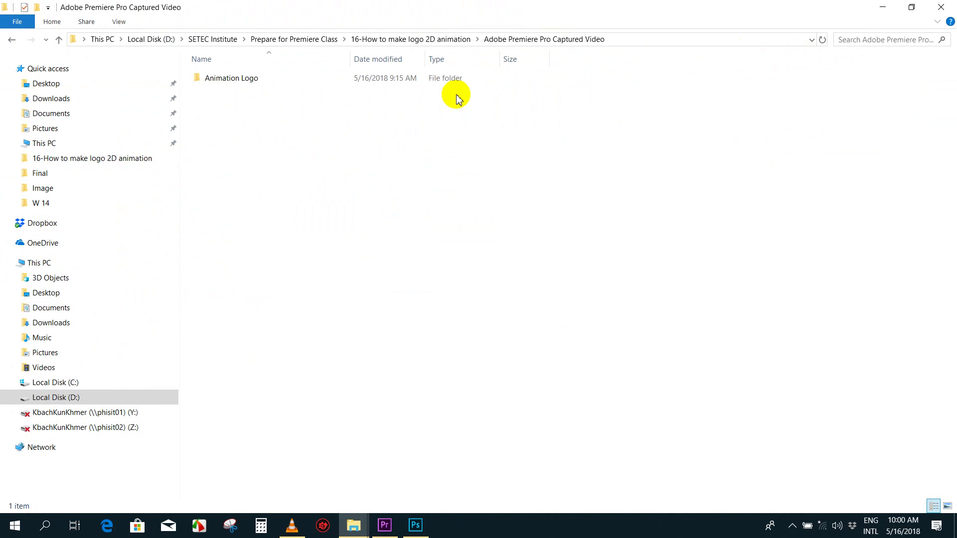
key("alt+Left")
double_click(579, 90)
key("alt+Left")
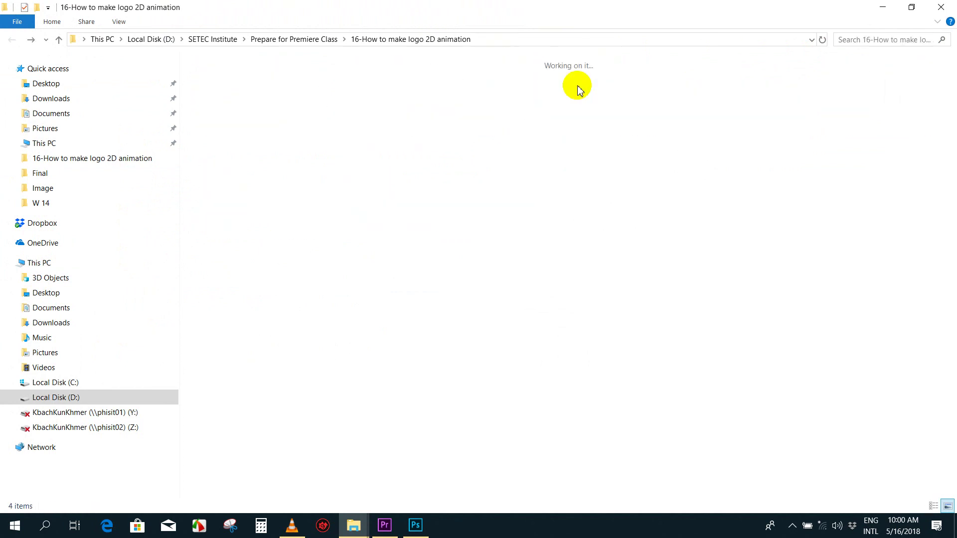
key("alt+Up")
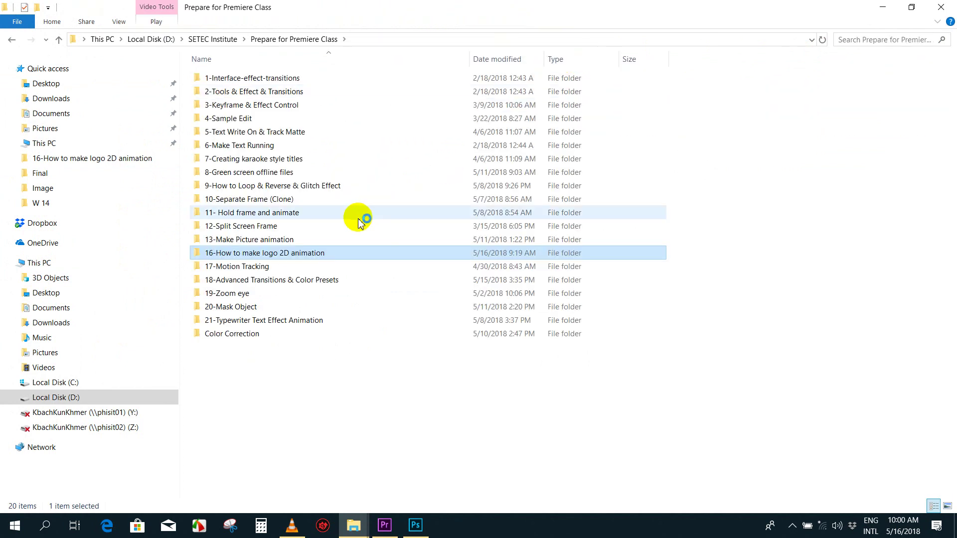
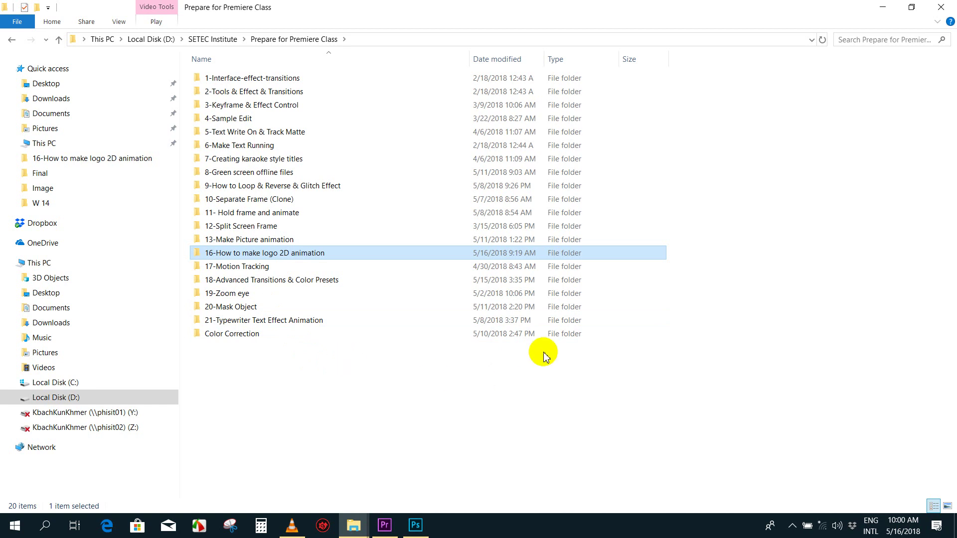
- Close the file browser and preset installer, then add markers at 05;20 and 04;24
left_click(891, 9)
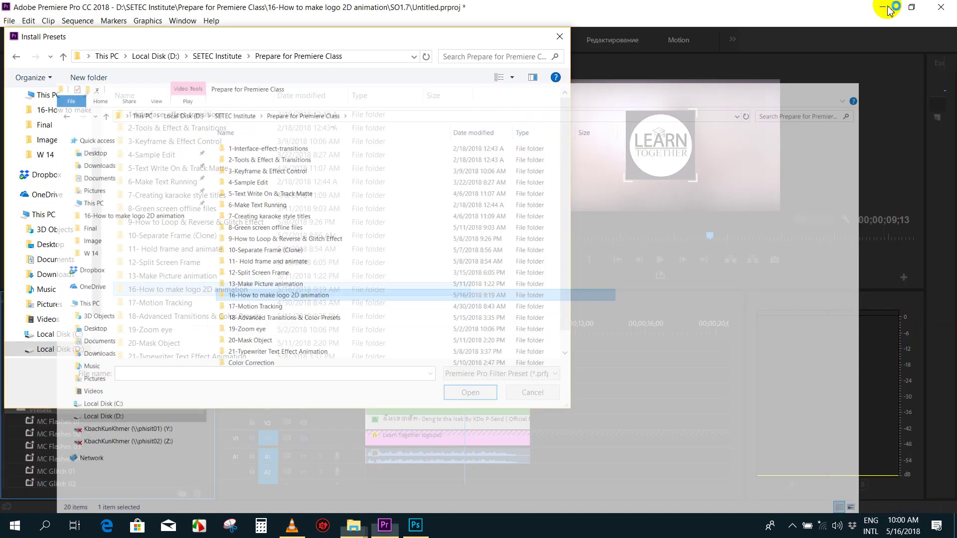
left_click(528, 391)
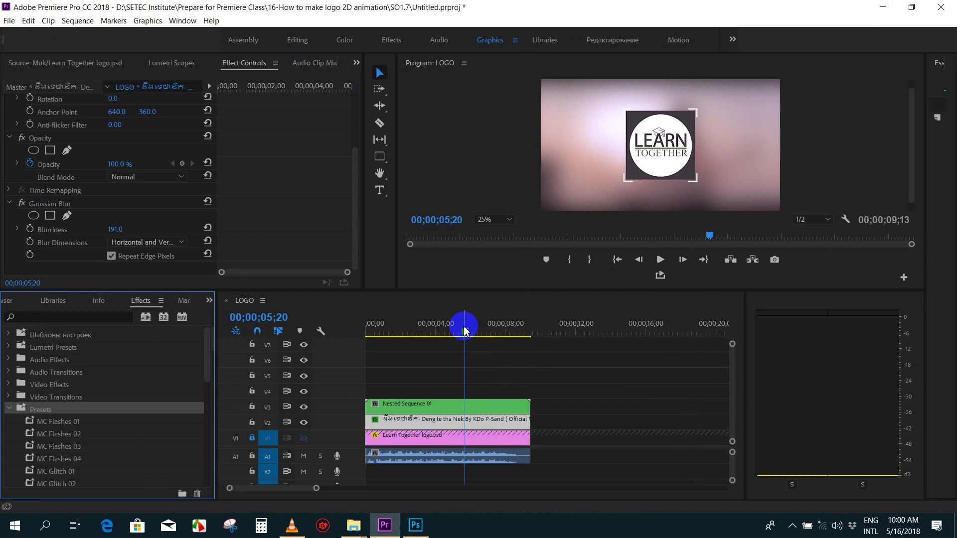
key("m")
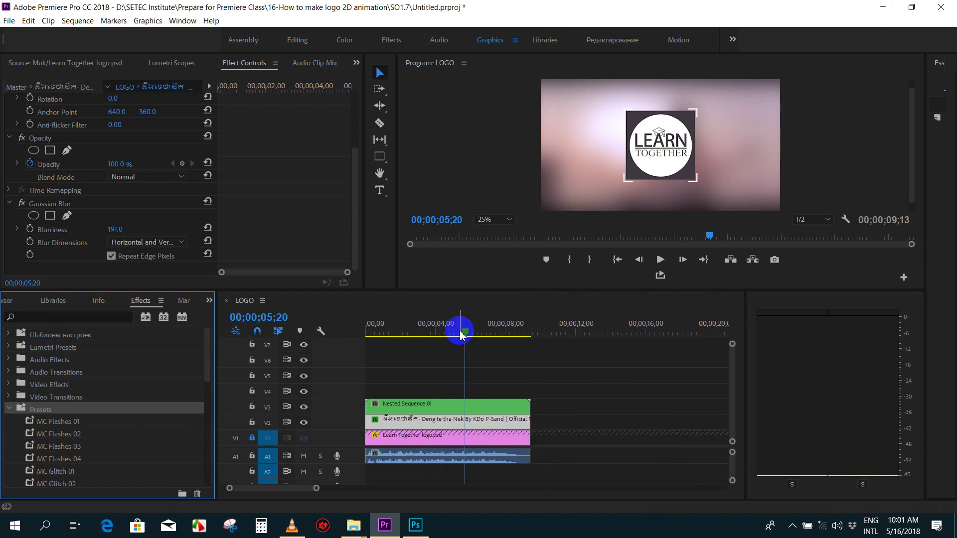
left_click_drag(461, 335, 448, 333)
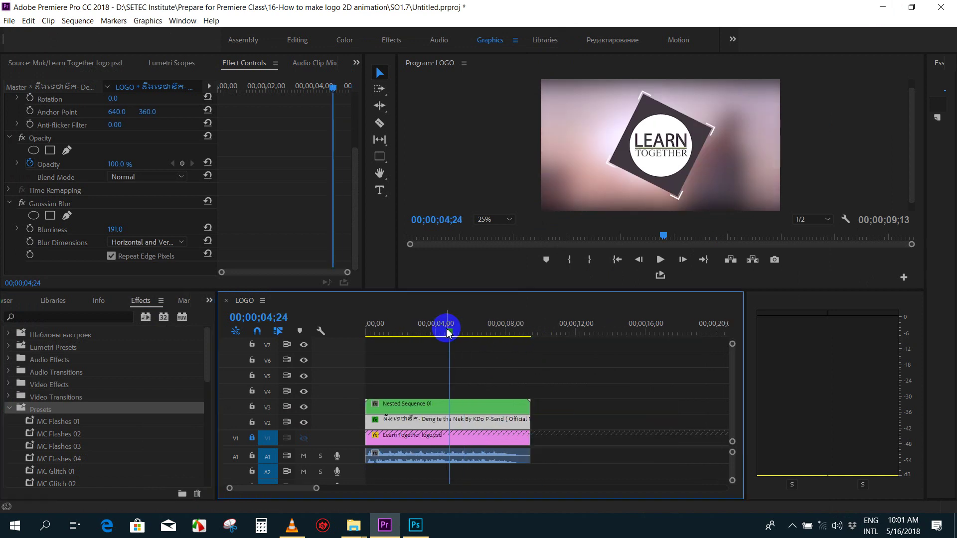
left_click_drag(449, 333, 465, 334)
- Check the playhead at 05;17, then preview the finished logo video in VLC
key("=")
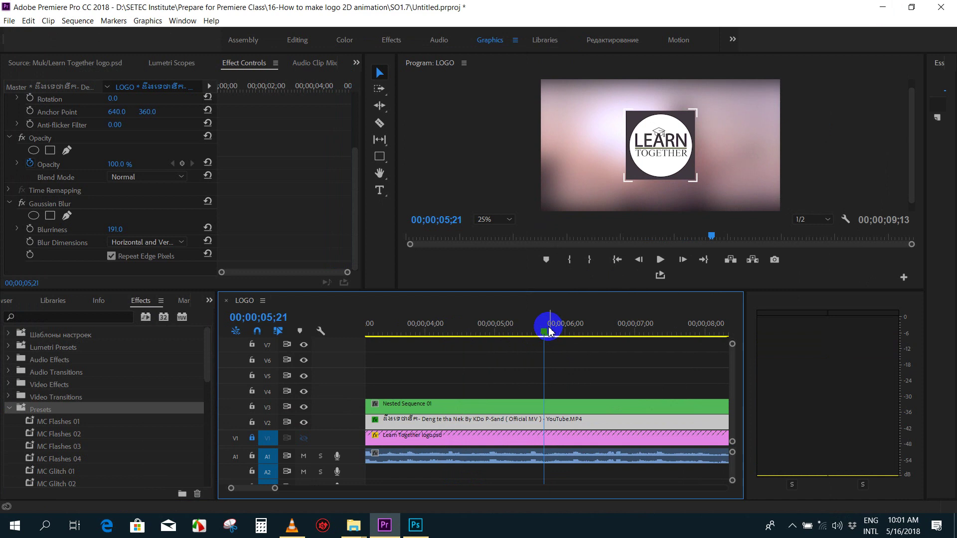
mouse_move(550, 332)
left_mouse_down()
mouse_move(501, 333)
mouse_move(532, 333)
left_mouse_up()
key("minus")
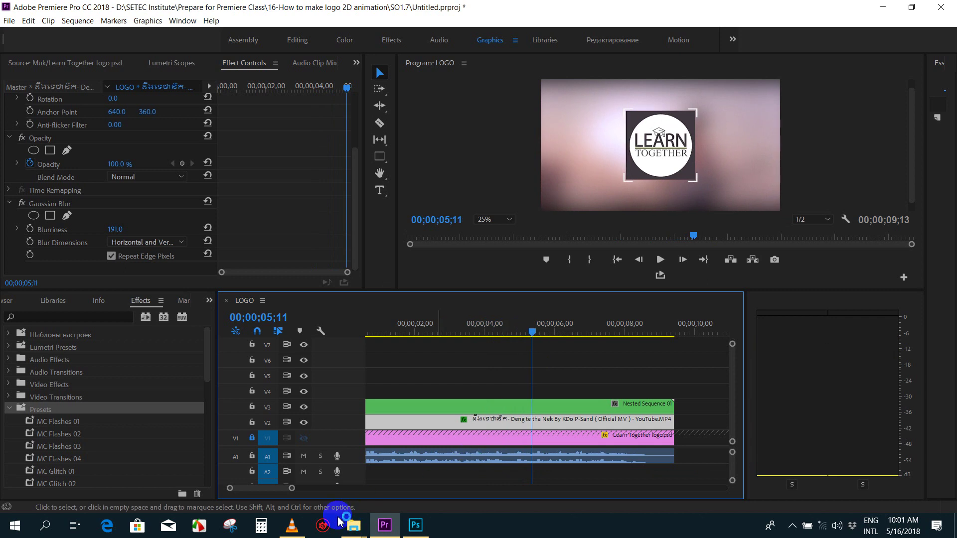
left_click(291, 525)
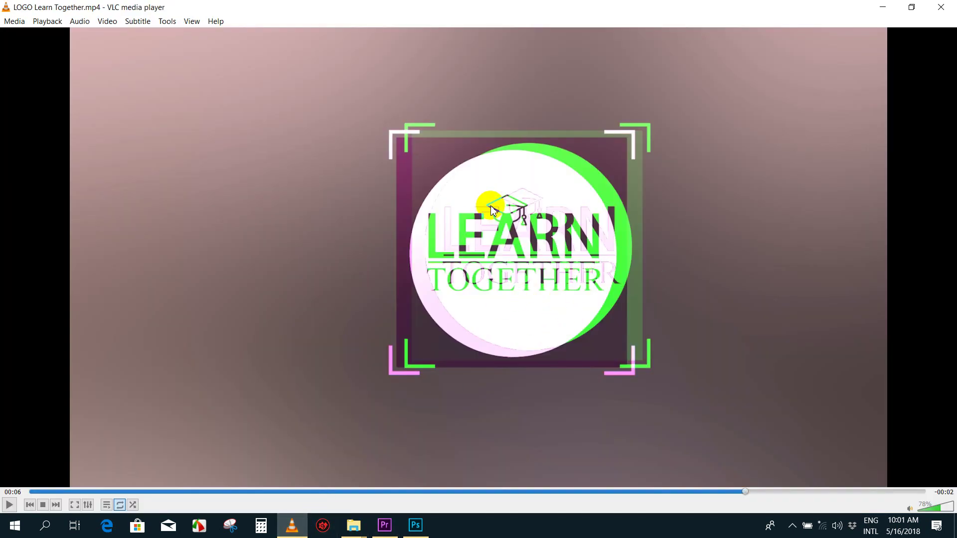
left_click(385, 525)
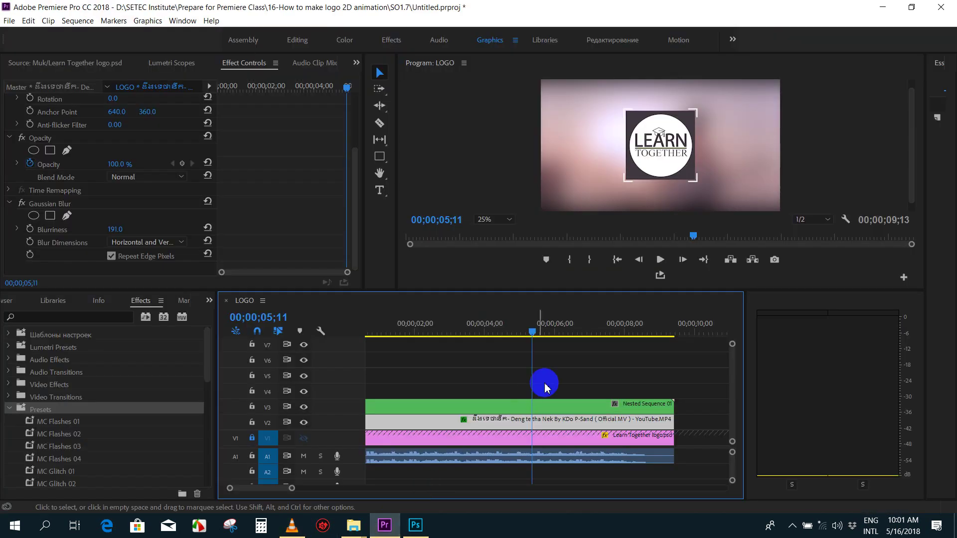
- Cut the Nested Sequence 01 clip on V3 at 05;11 with the Razor tool
left_click(538, 406)
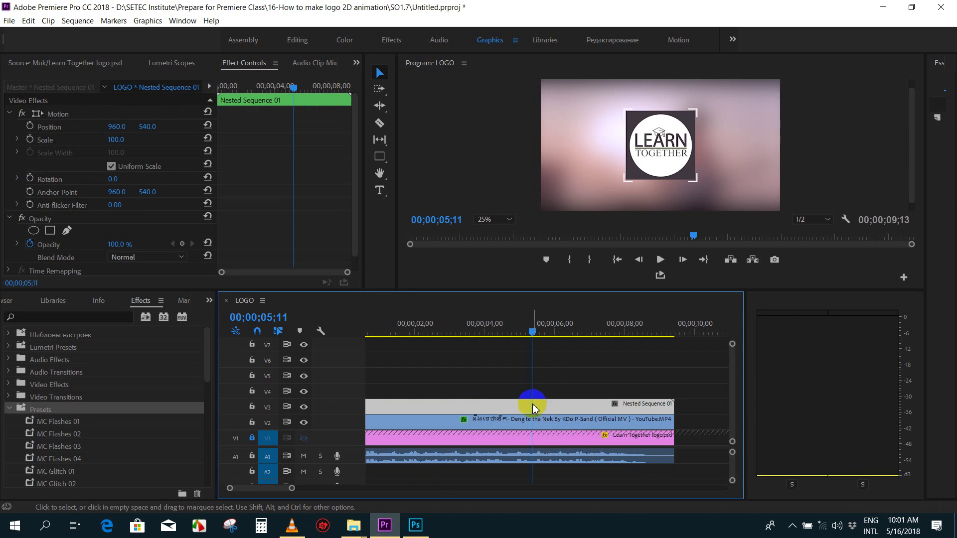
key("c")
left_click(533, 405)
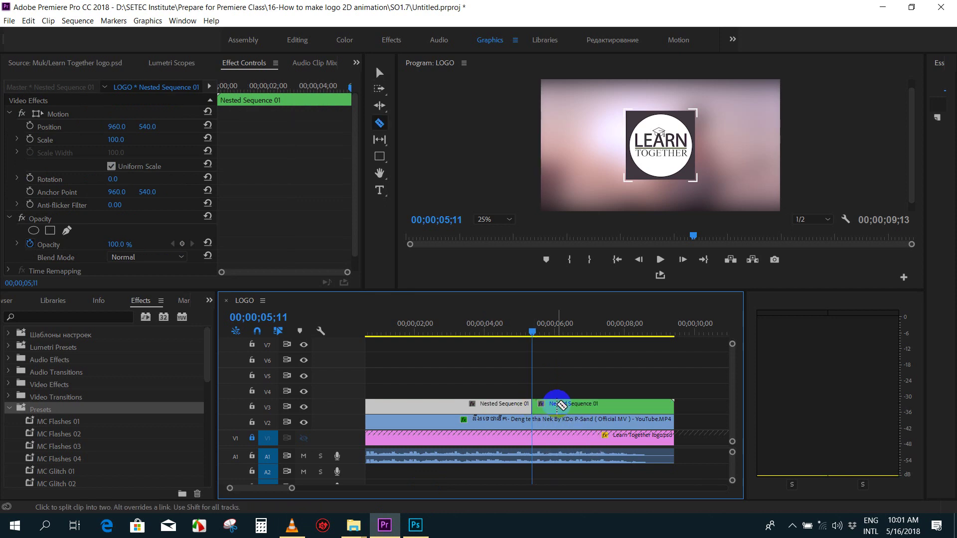
key("v")
- Move the right-hand piece of the split clip up onto track V4
left_click(556, 410)
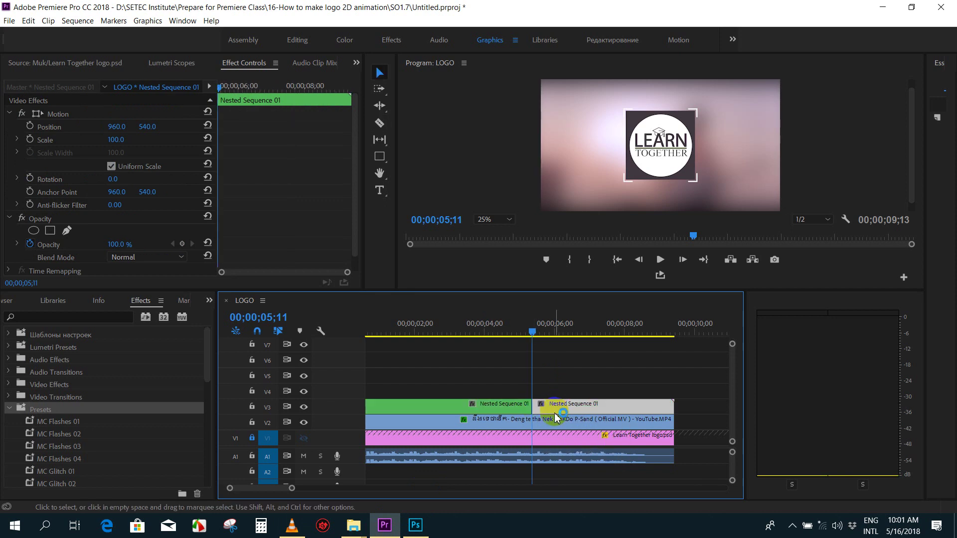
mouse_move(556, 409)
left_mouse_down()
mouse_move(565, 375)
mouse_move(581, 383)
left_mouse_up()
key("=")
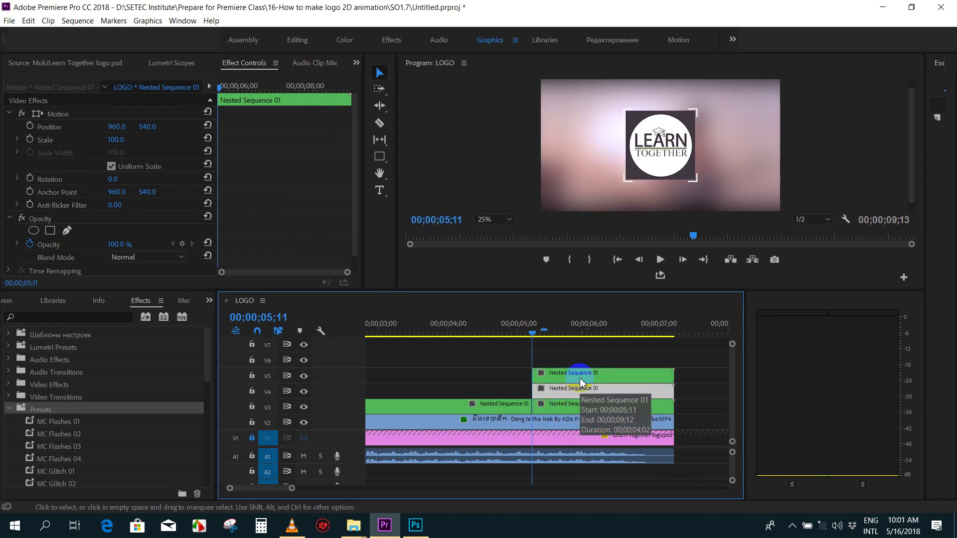
mouse_move(549, 329)
left_mouse_down()
mouse_move(569, 330)
mouse_move(546, 331)
left_mouse_up()
scroll(605, 349, "down", 1)
scroll(549, 389, "down", 2)
- Delete the extra copies on V4 and V5, keeping the right-hand piece on V3
left_click(498, 412)
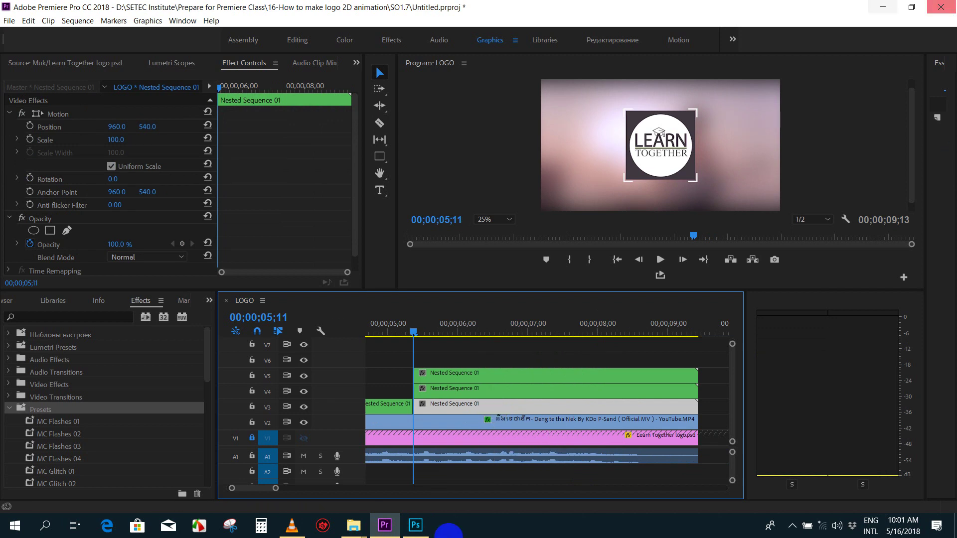
key("minus")
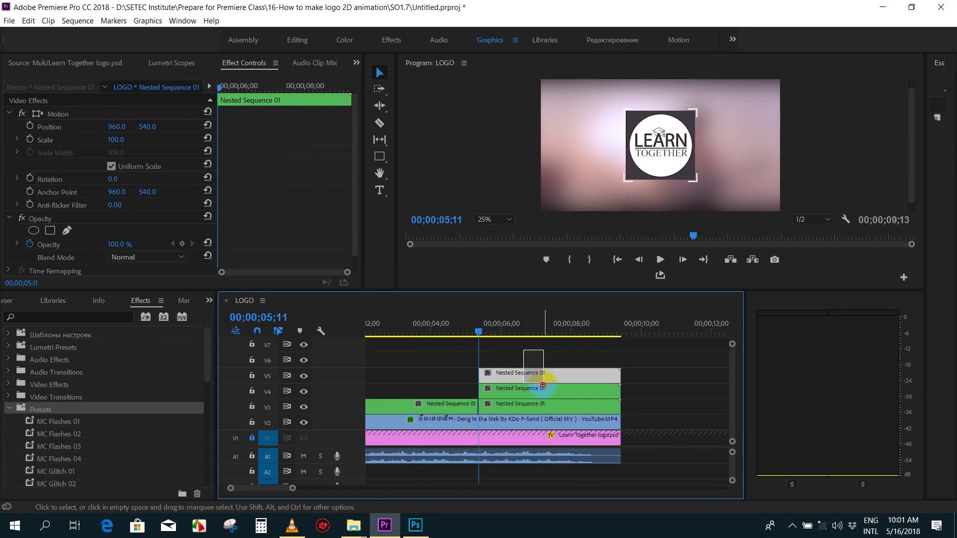
left_click_drag(523, 354, 545, 394)
key("Delete")
left_click(522, 410)
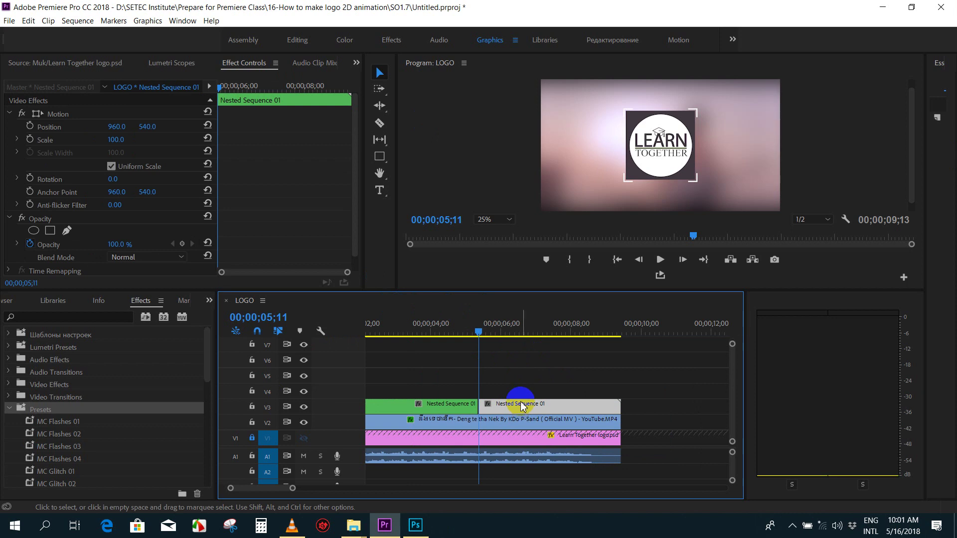
key("equal")
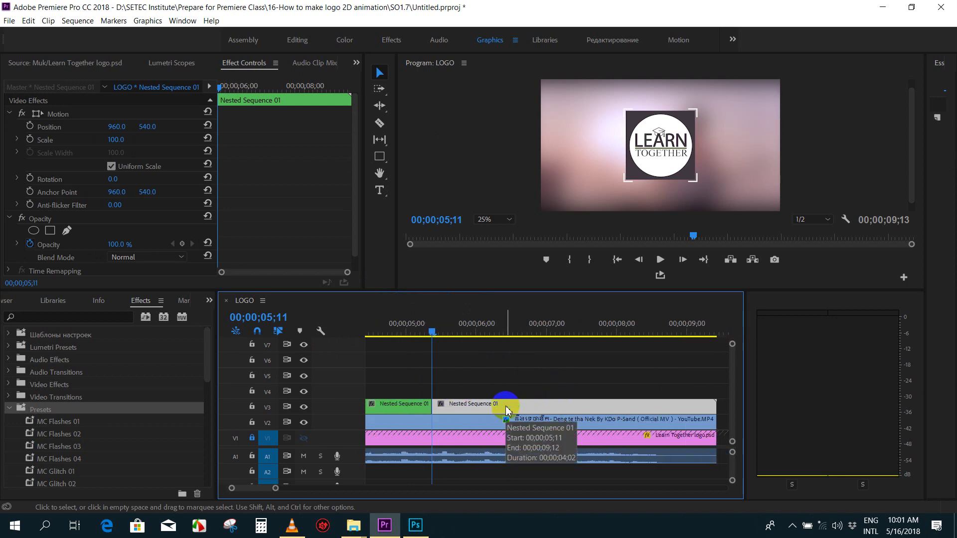
- Search effects for 'rgb' and try RGB Color Corrector on the later piece, then remove it
left_click(102, 316)
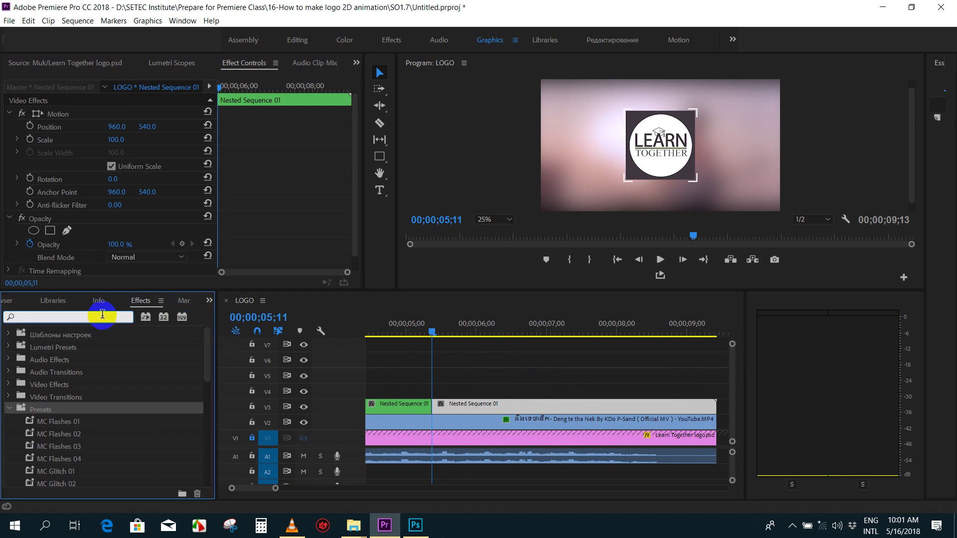
type("r")
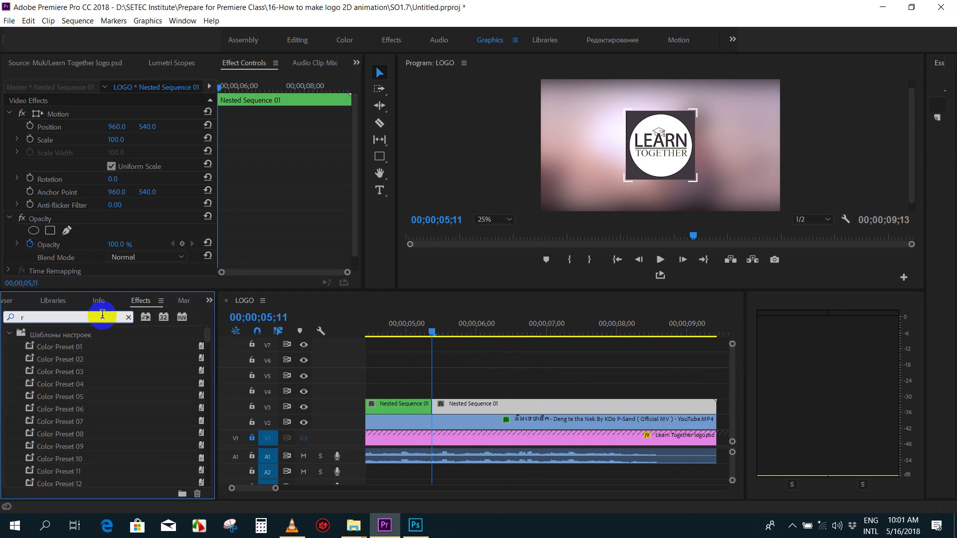
type("bg")
key("BackSpace")
key("BackSpace")
key("BackSpace")
type("r")
type("gb")
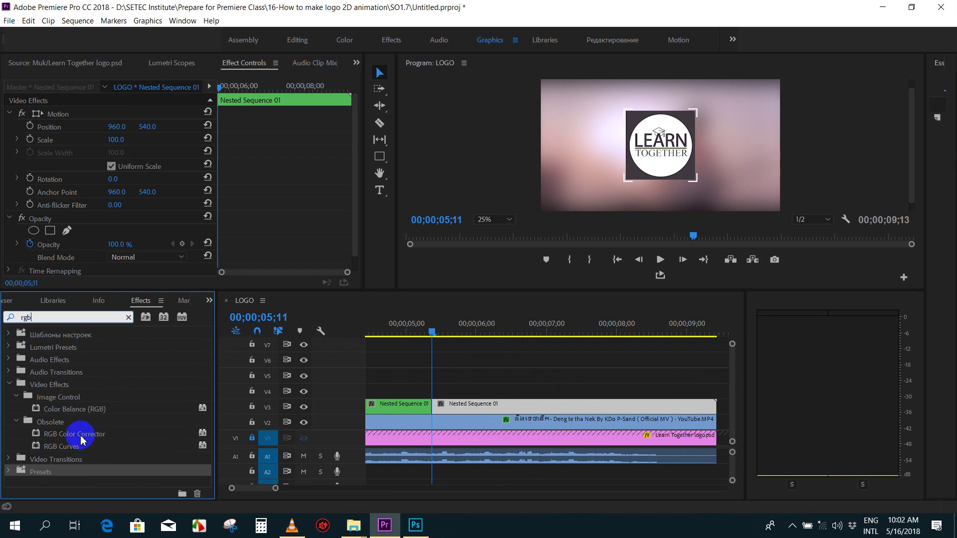
left_click(75, 409)
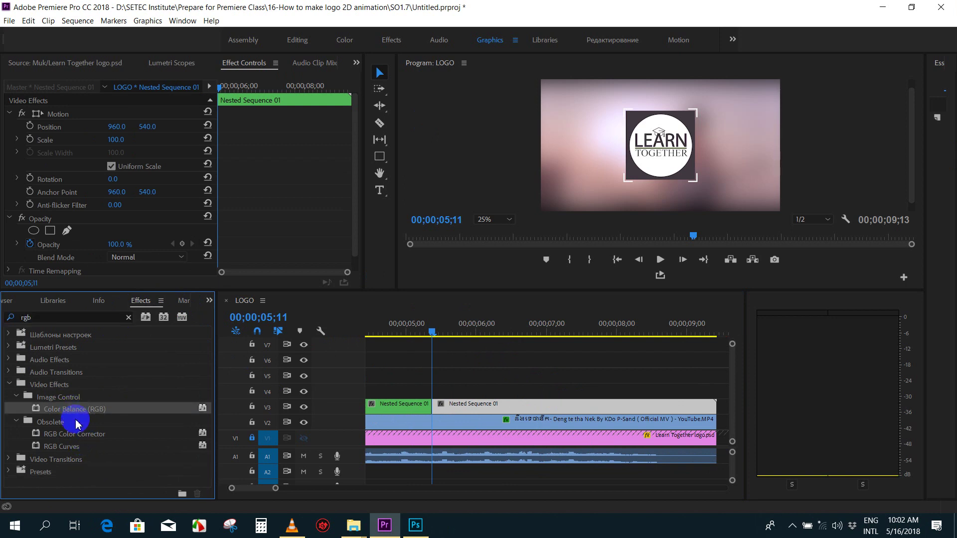
left_click(79, 435)
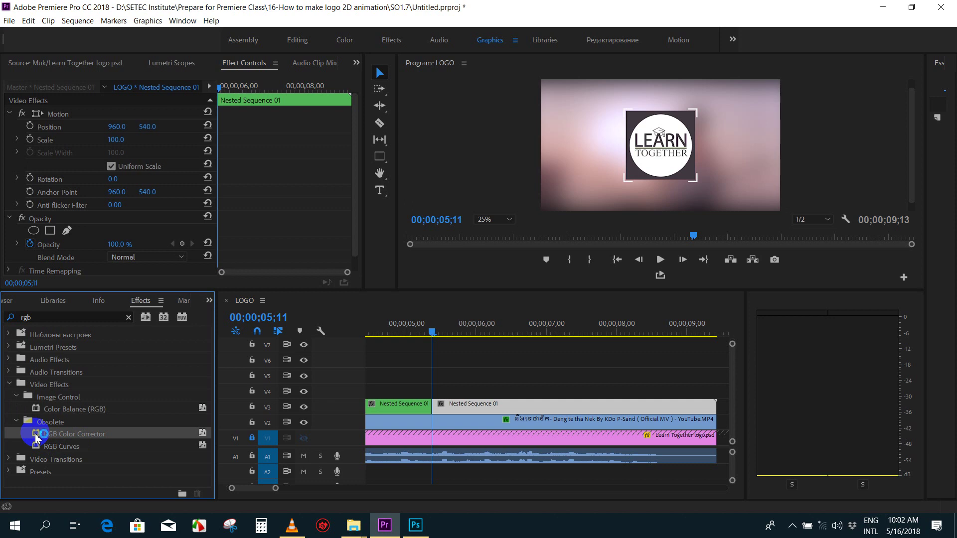
left_click_drag(36, 438, 449, 405)
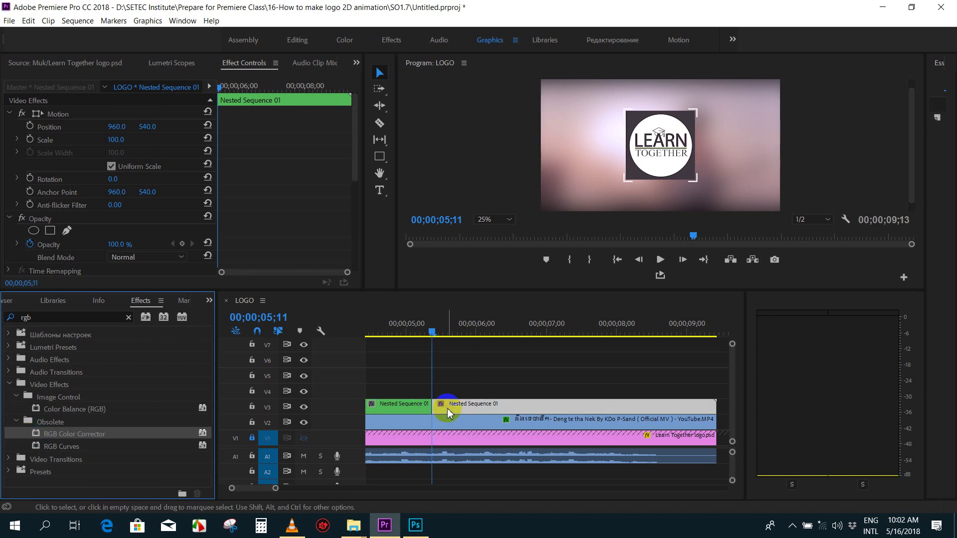
left_click_drag(355, 131, 355, 213)
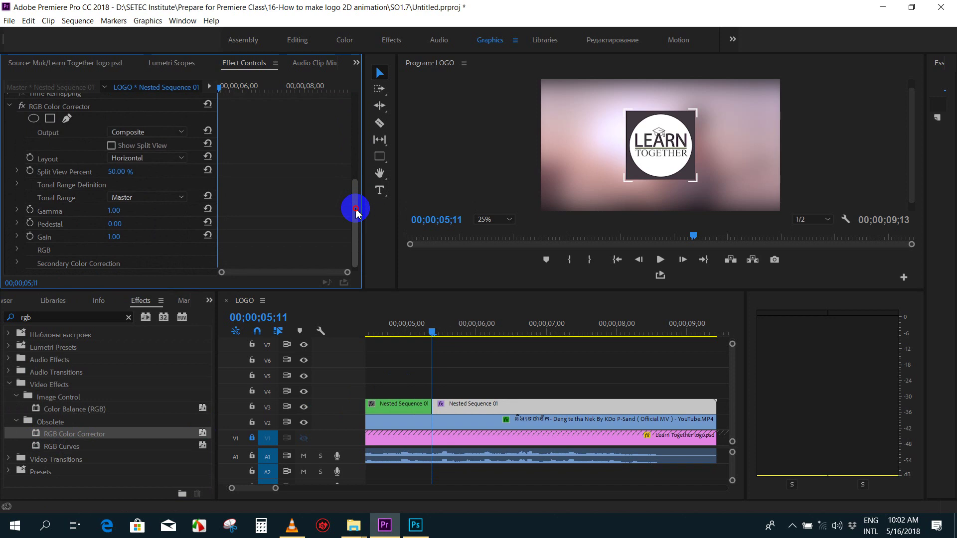
scroll(316, 188, "up", 2)
left_click(87, 134)
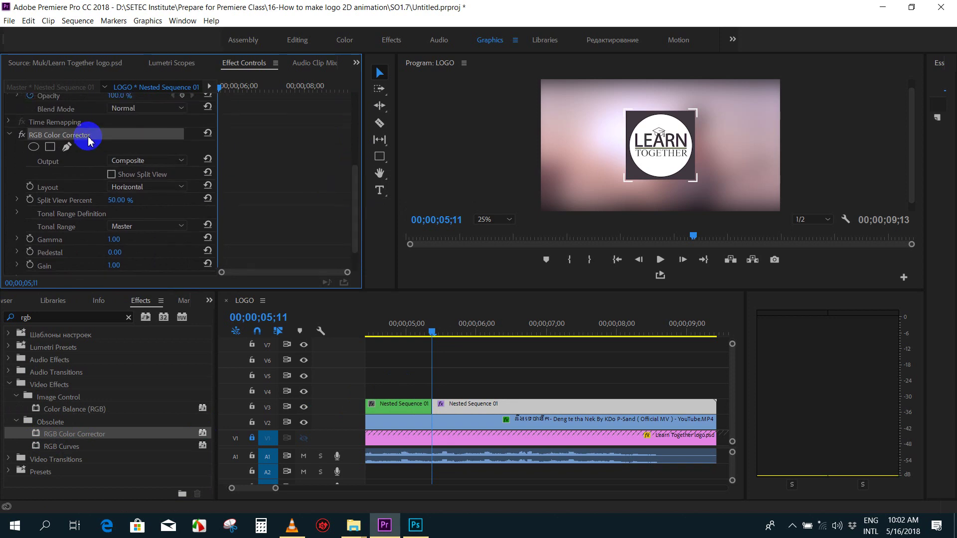
key("Delete")
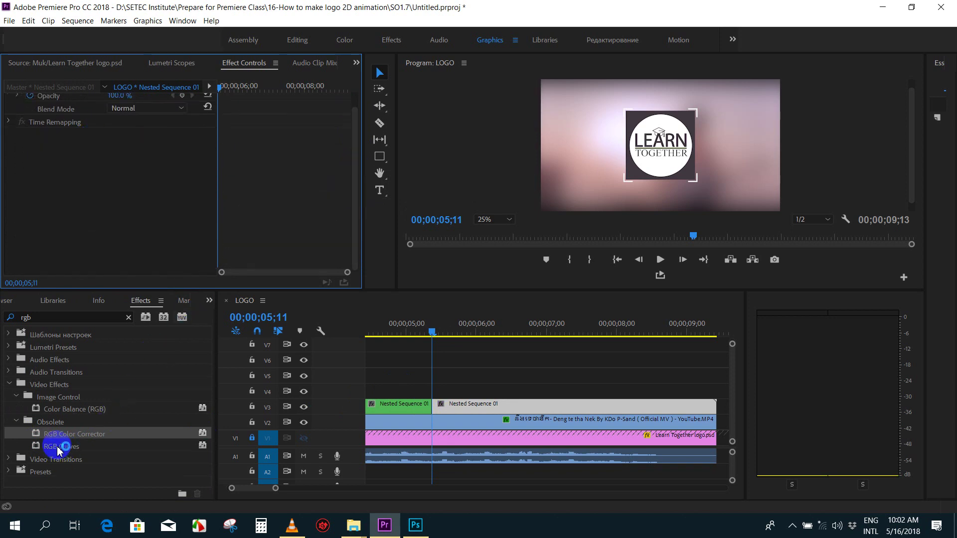
- Apply Color Balance (RGB) to the later piece with Red and Green set to 0
left_click(62, 445)
left_click(62, 408)
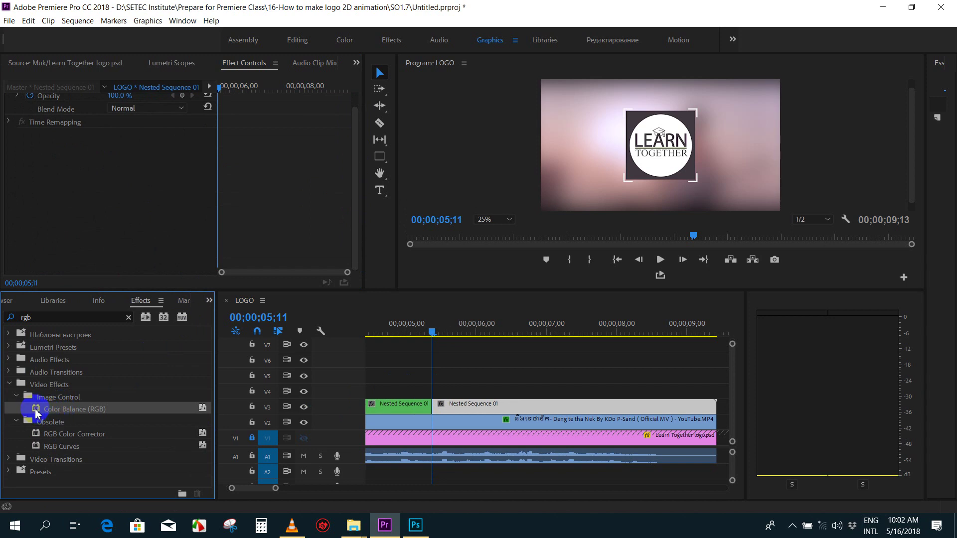
left_click_drag(62, 417, 487, 407)
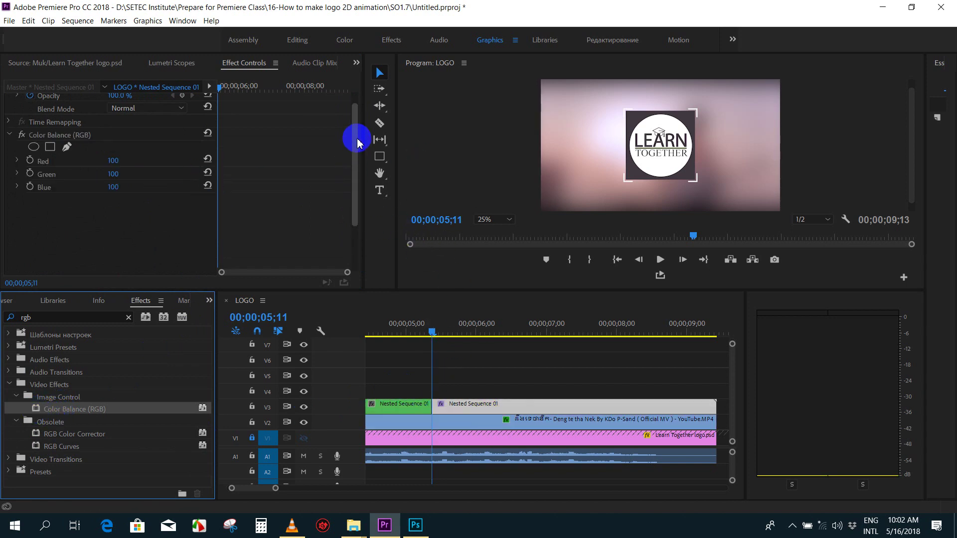
scroll(359, 136, "up", 3)
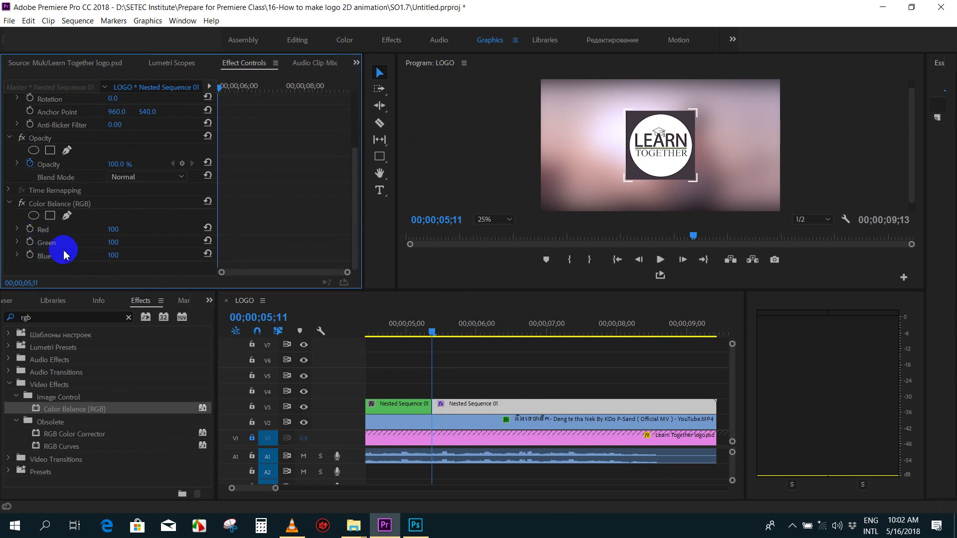
left_click(113, 230)
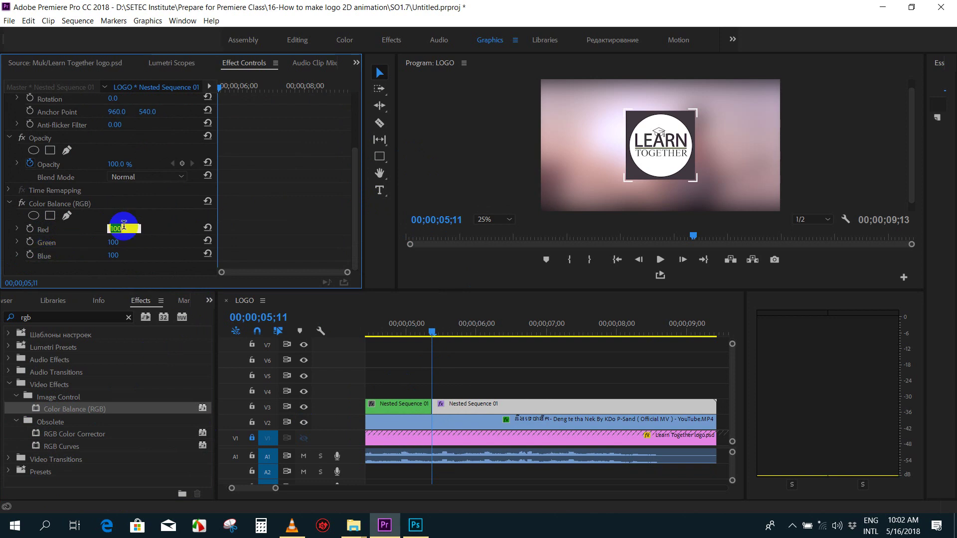
type("0")
key("Tab")
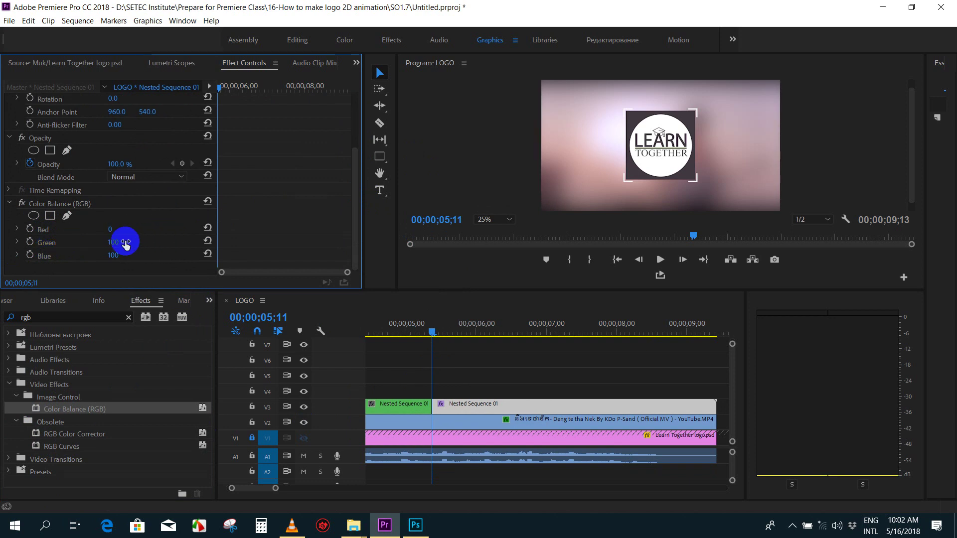
type("0")
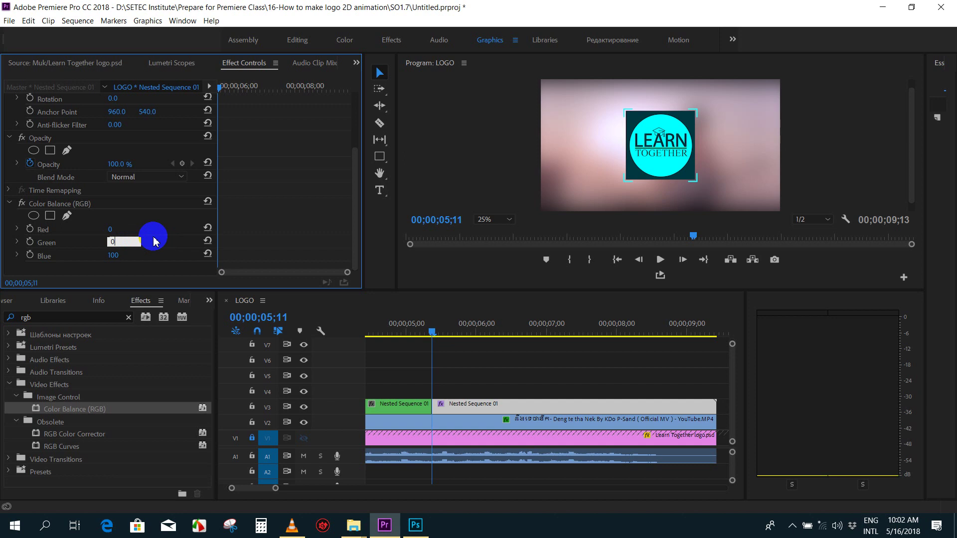
key("Return")
- Alt-drag a copy of the V3 logo clip onto track V4
left_click(434, 411)
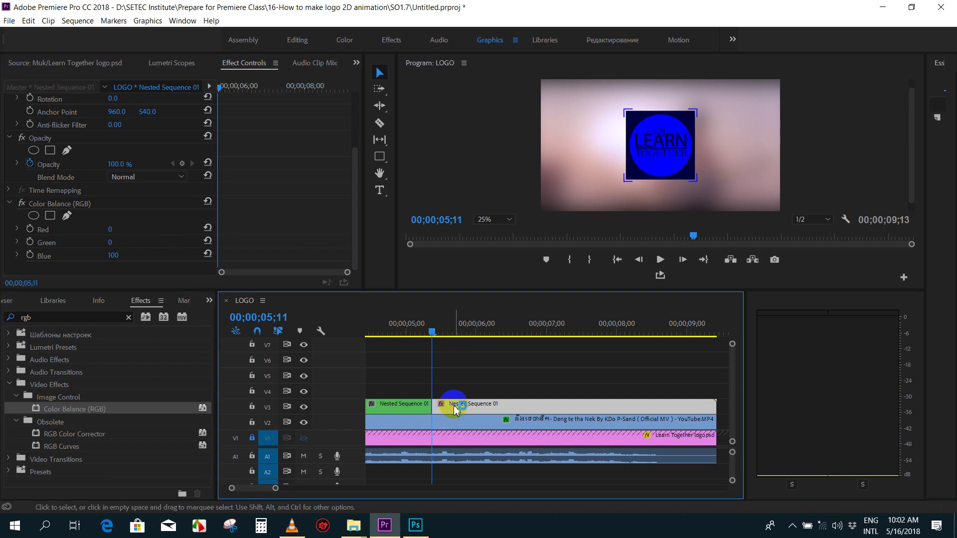
left_click(472, 396)
left_click(471, 406)
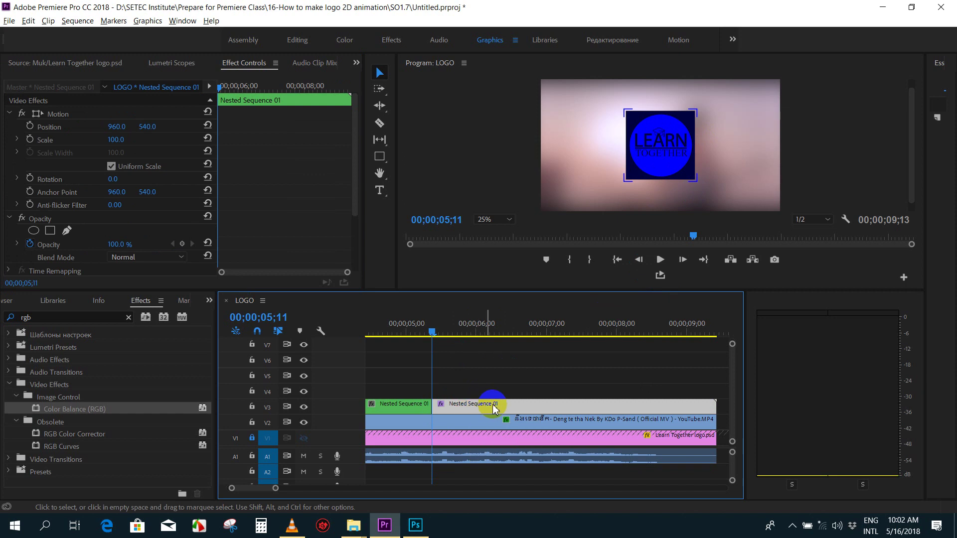
left_click_drag(506, 401, 506, 391, "alt")
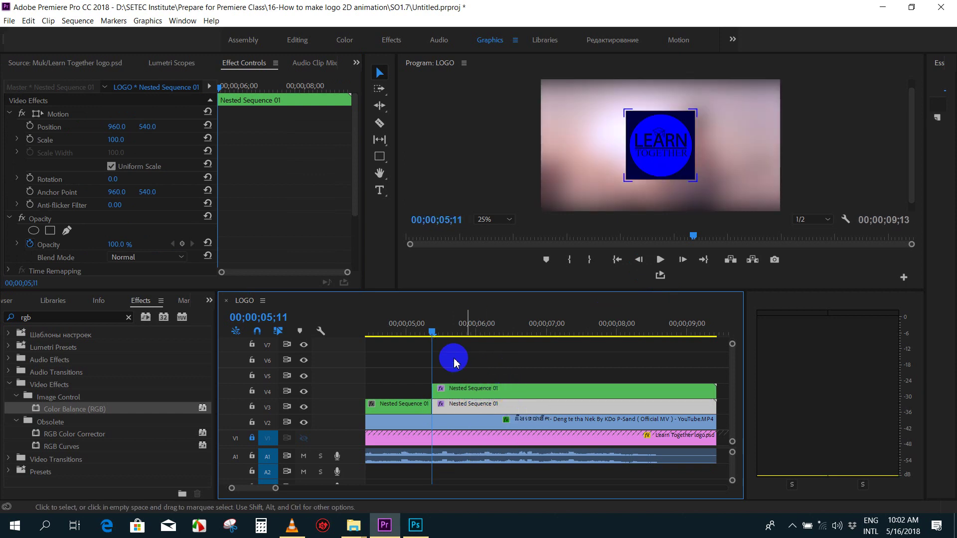
- Tint the V3 copy green by setting Blue to 0 with Green at 100
left_click(514, 401)
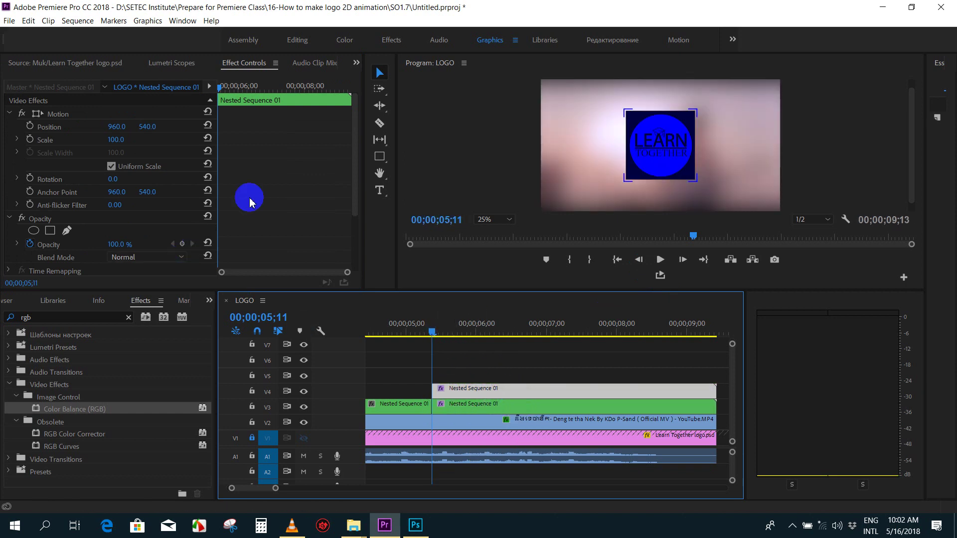
left_click_drag(356, 110, 355, 166)
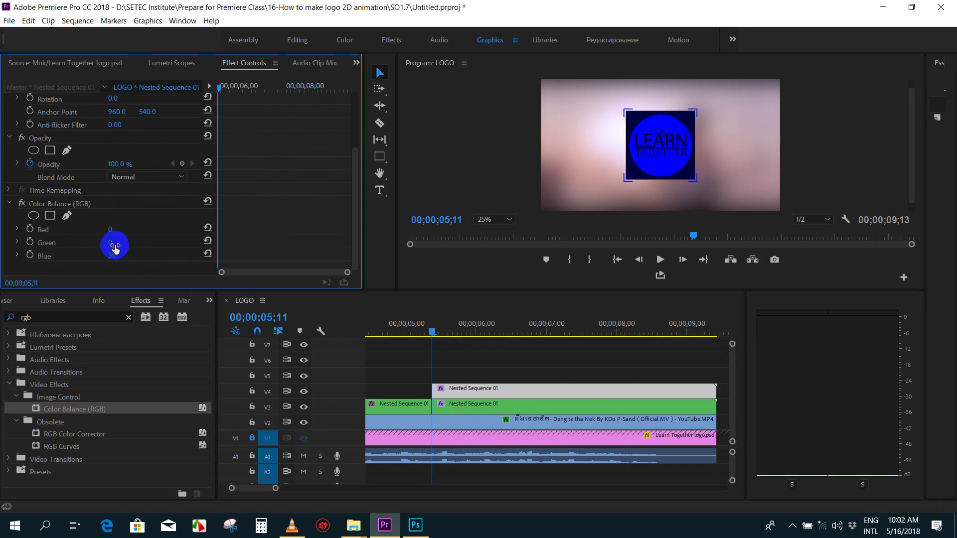
left_click(112, 256)
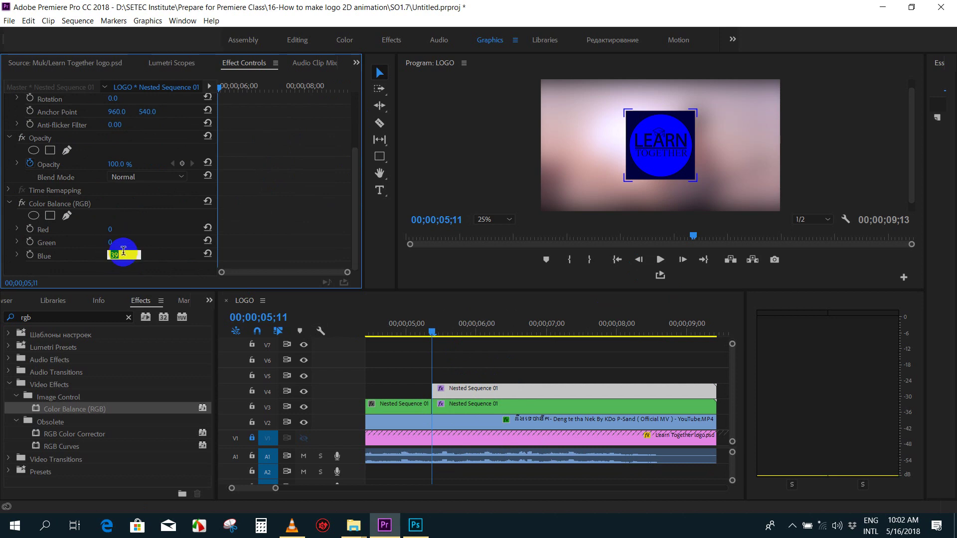
key("BackSpace")
type("0")
left_click(111, 244)
type("100")
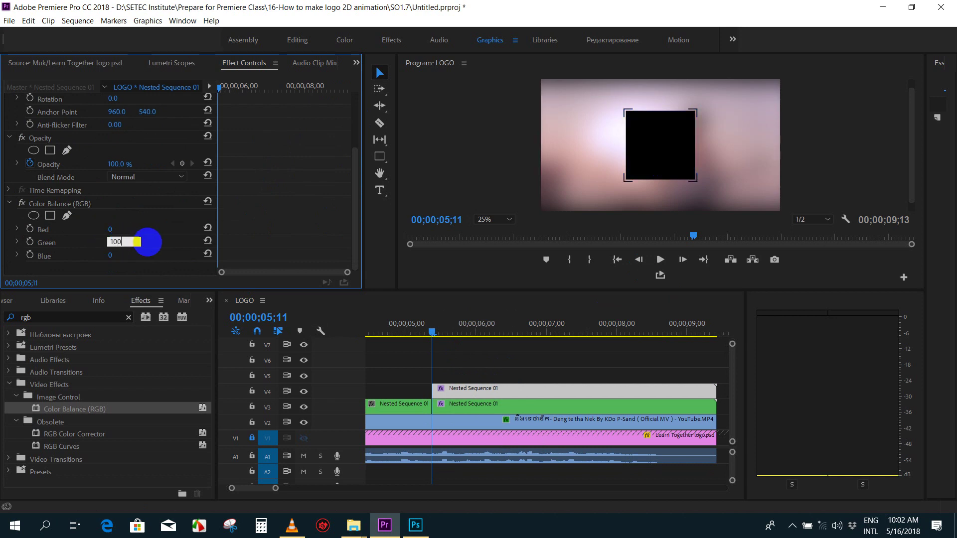
key("Return")
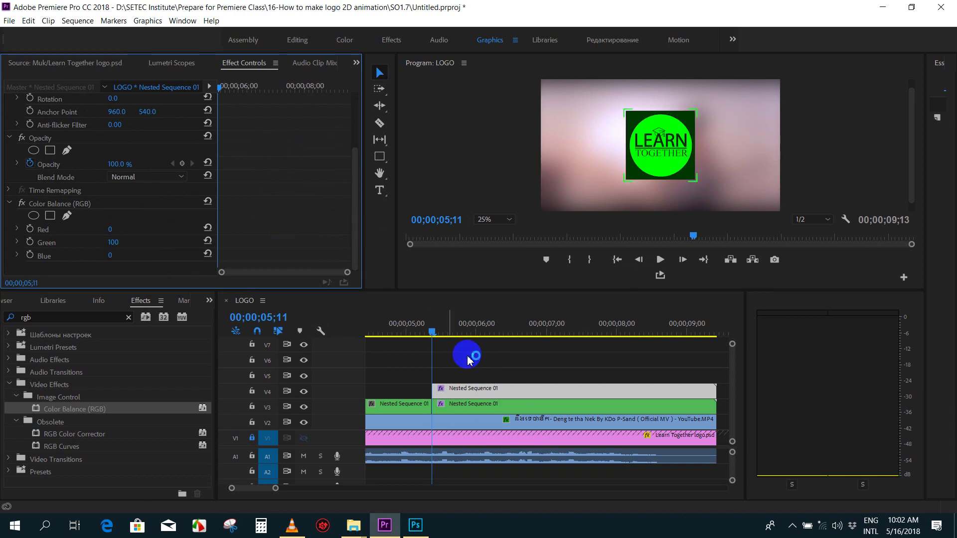
- Duplicate the V4 copy onto V5 and tint it red with Green 0, Red 100
left_click(462, 392)
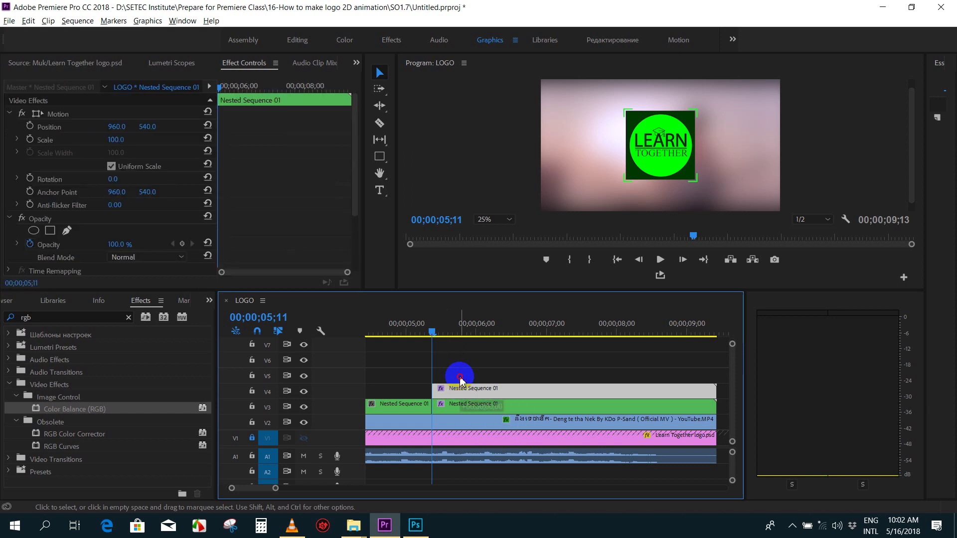
left_click_drag(461, 392, 461, 379, "alt")
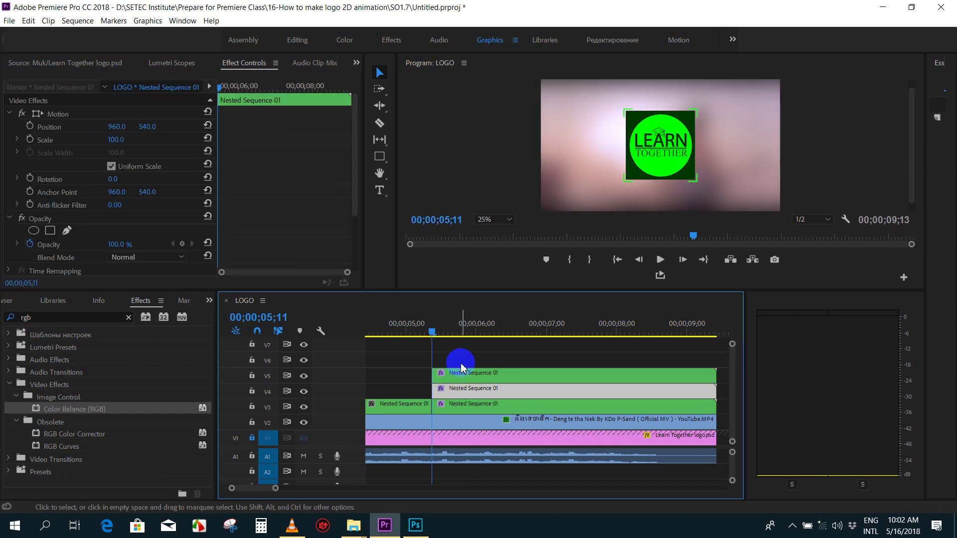
left_click(464, 379)
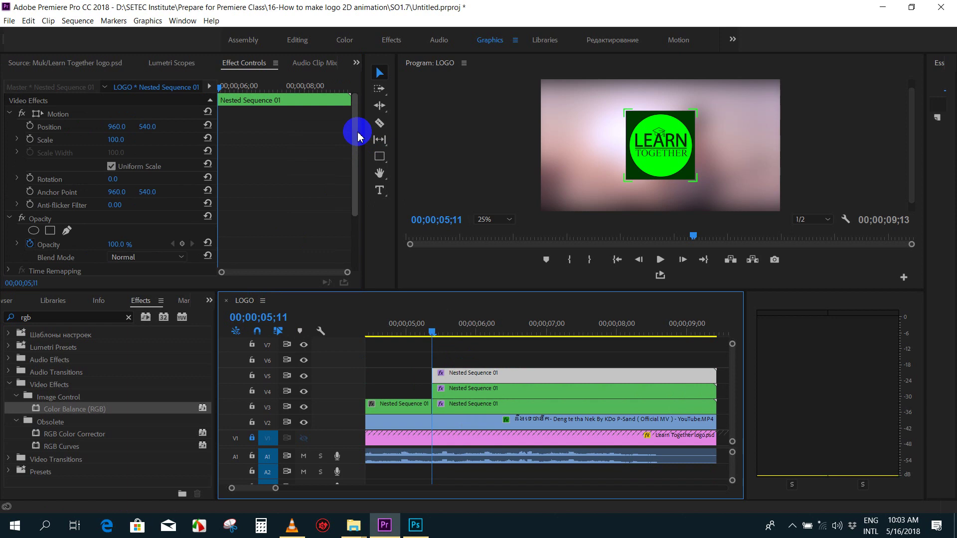
left_click_drag(357, 134, 348, 243)
left_click(111, 242)
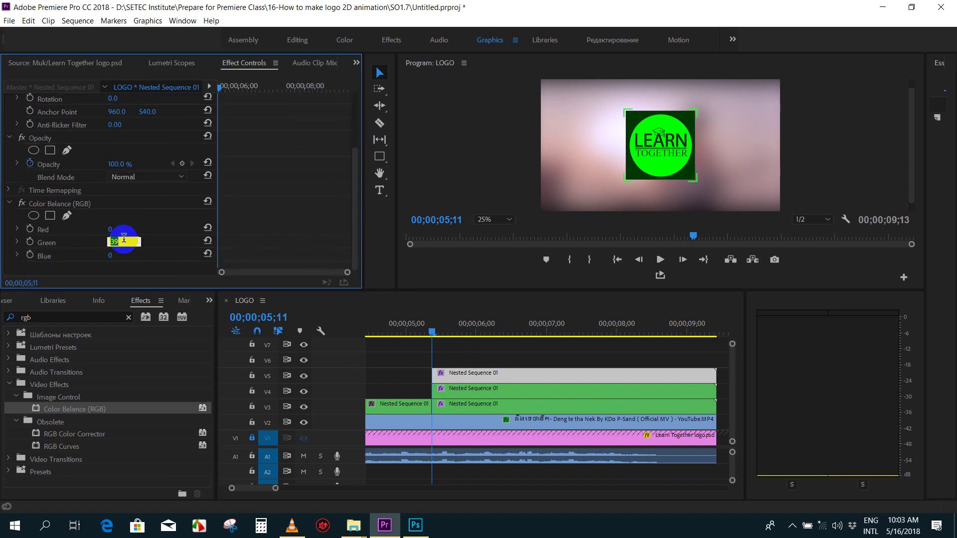
type("0")
left_click(114, 229)
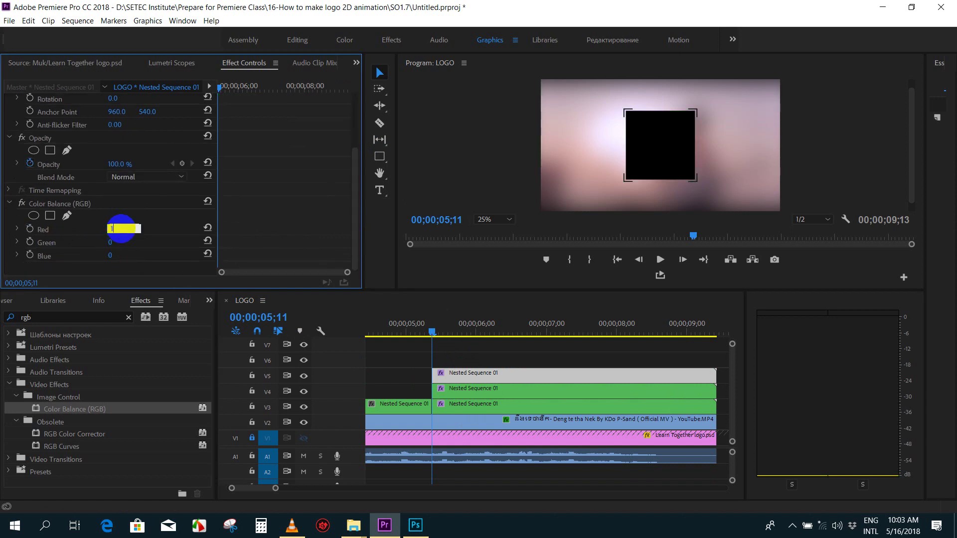
key("Return")
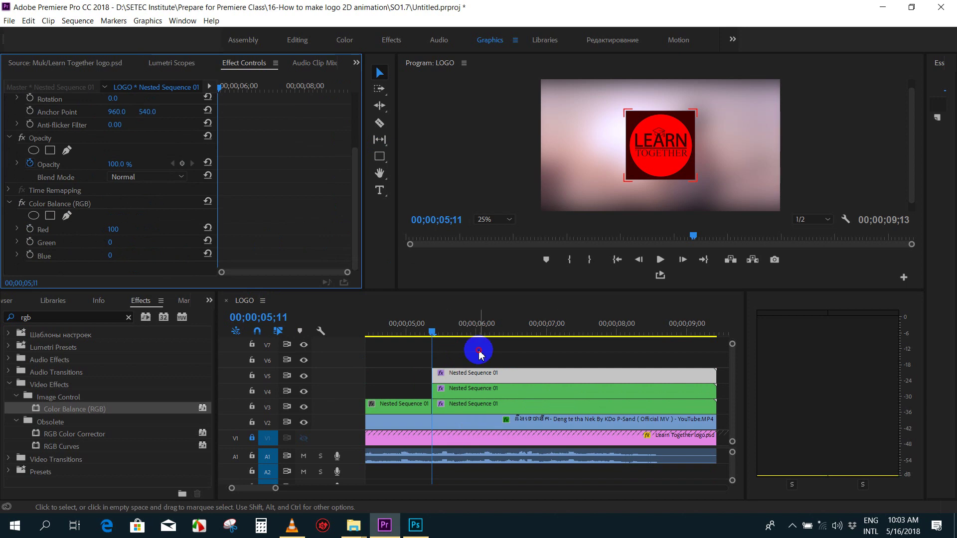
- Zoom the timeline in and set the playhead back to 05;11
left_click(437, 333)
key("equal")
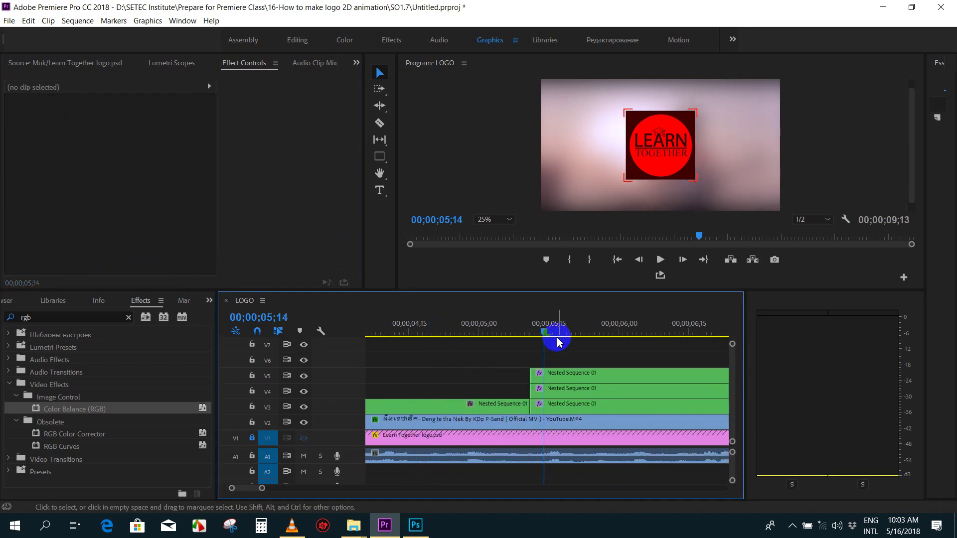
left_click_drag(438, 333, 532, 327)
scroll(577, 335, "down", 2)
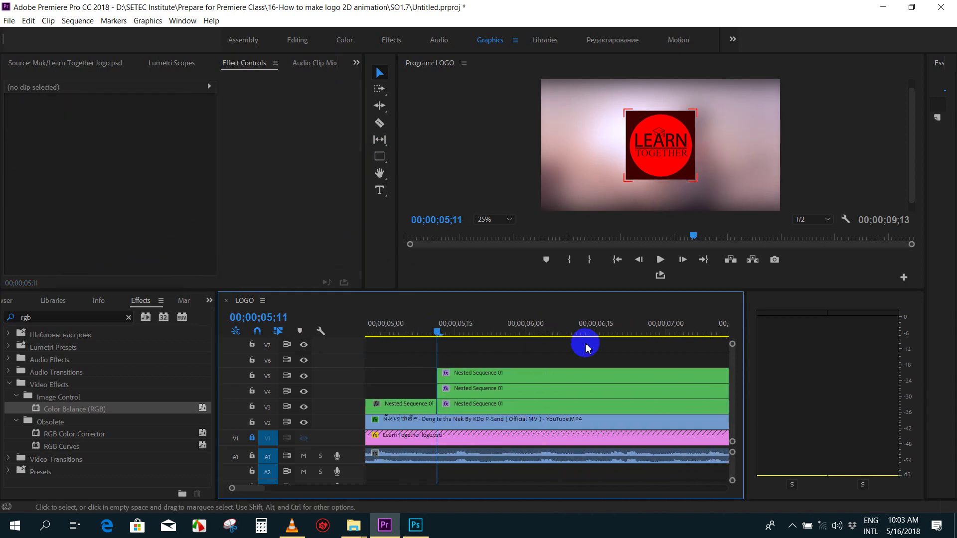
left_click(535, 349)
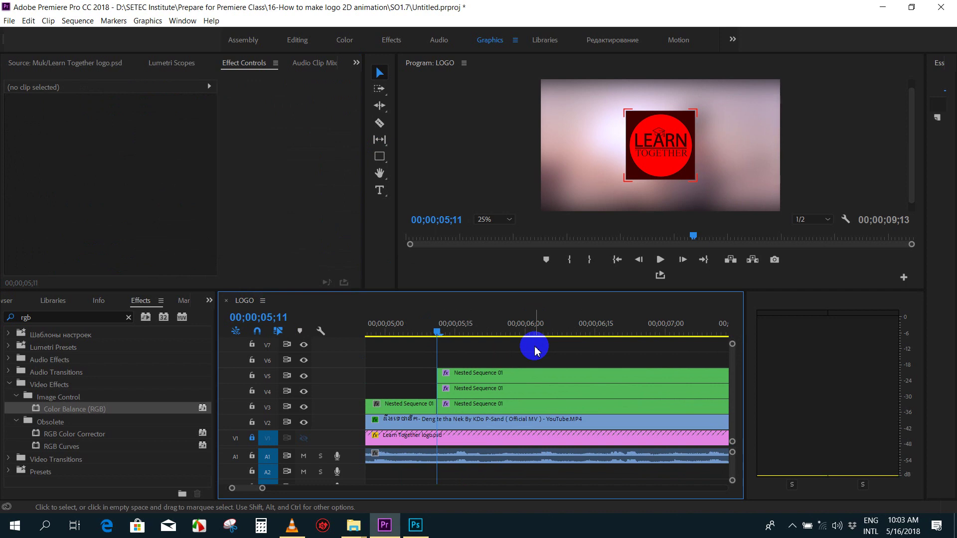
left_click_drag(535, 350, 476, 411)
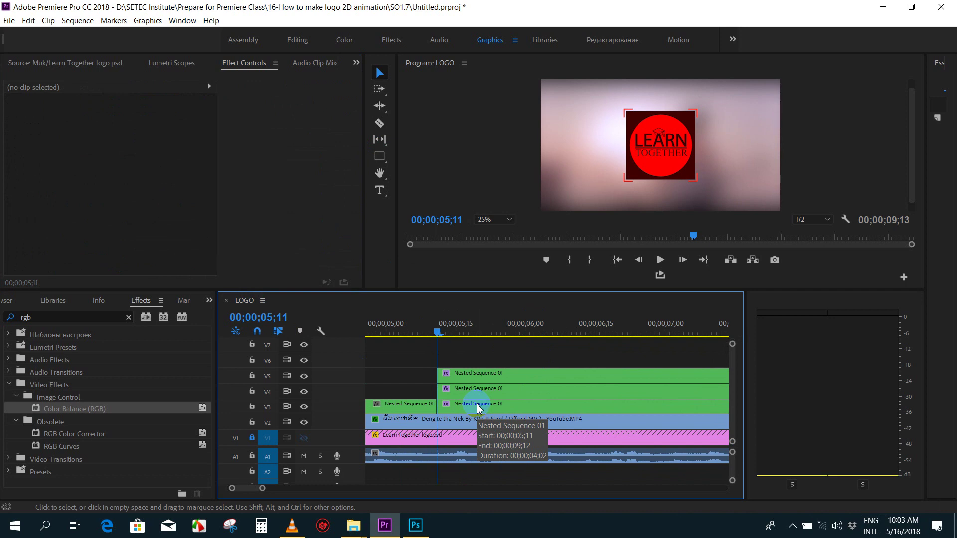
- Scale the green-tinted V3 logo copy up to 108
left_click(461, 407)
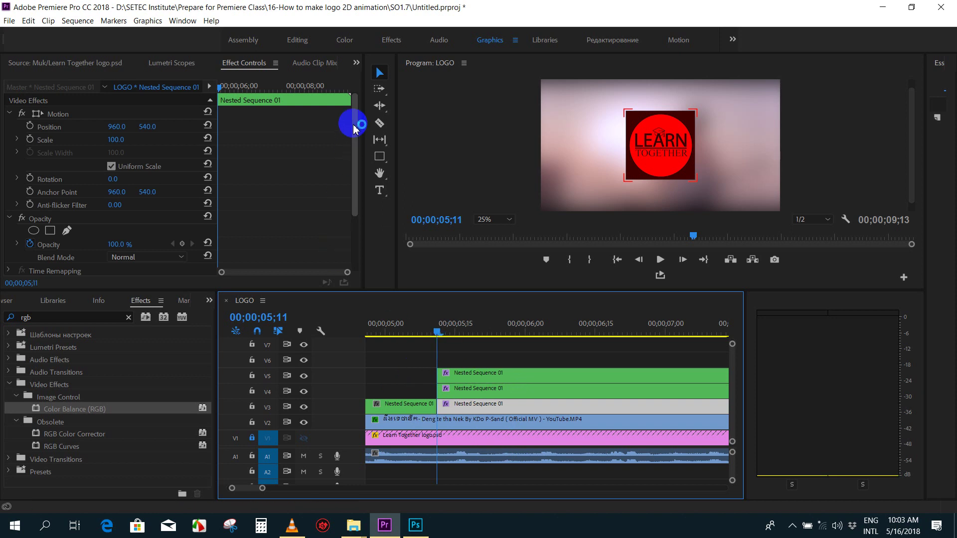
left_click_drag(355, 121, 355, 123)
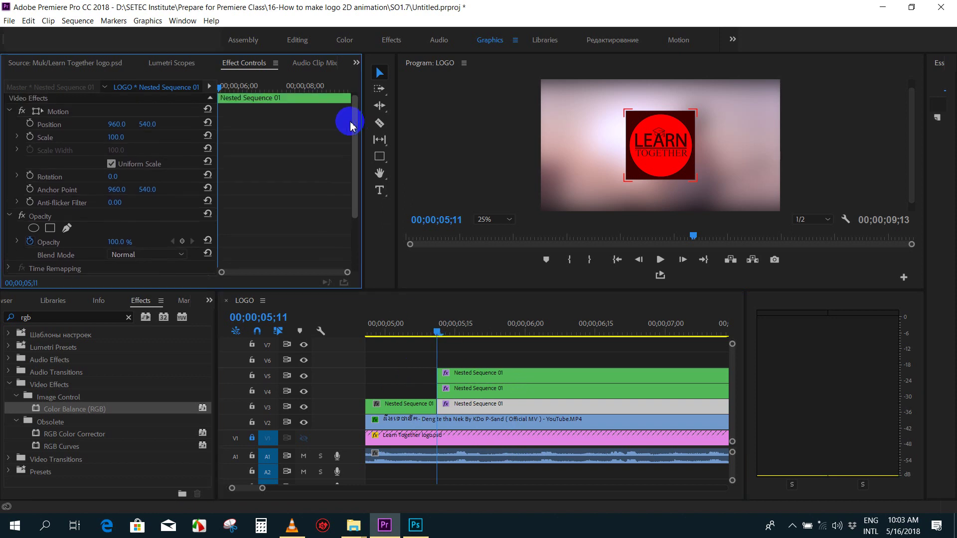
mouse_move(108, 144)
left_mouse_down()
mouse_move(157, 138)
mouse_move(138, 137)
left_mouse_up()
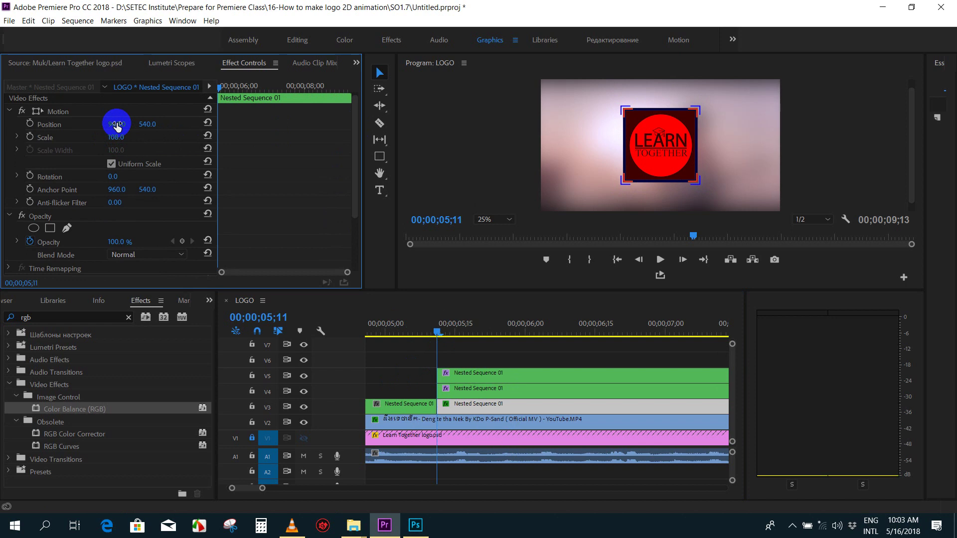
left_click_drag(355, 141, 354, 150)
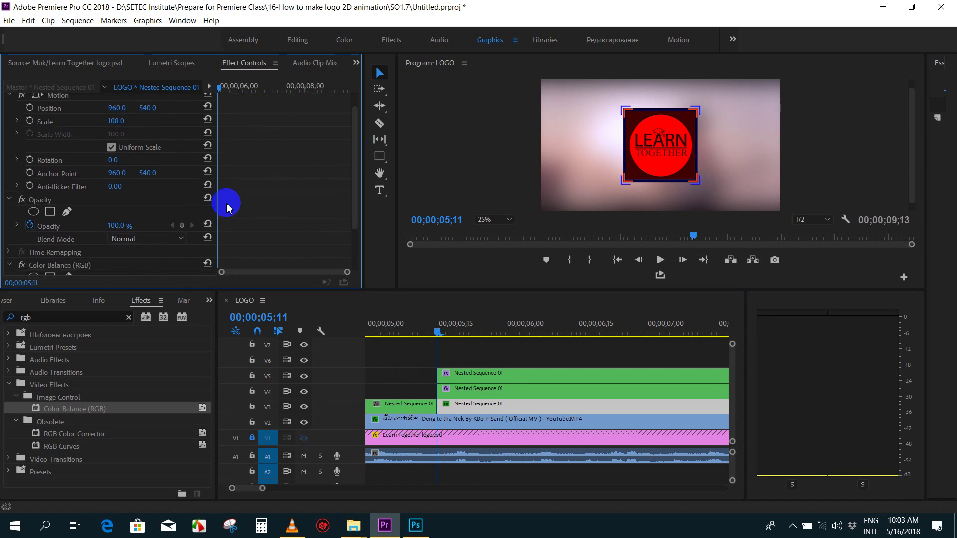
- Try Screen, Color Dodge, Linear Dodge, Lighter Color and Overlay blends, settling on Soft Light
left_click(158, 245)
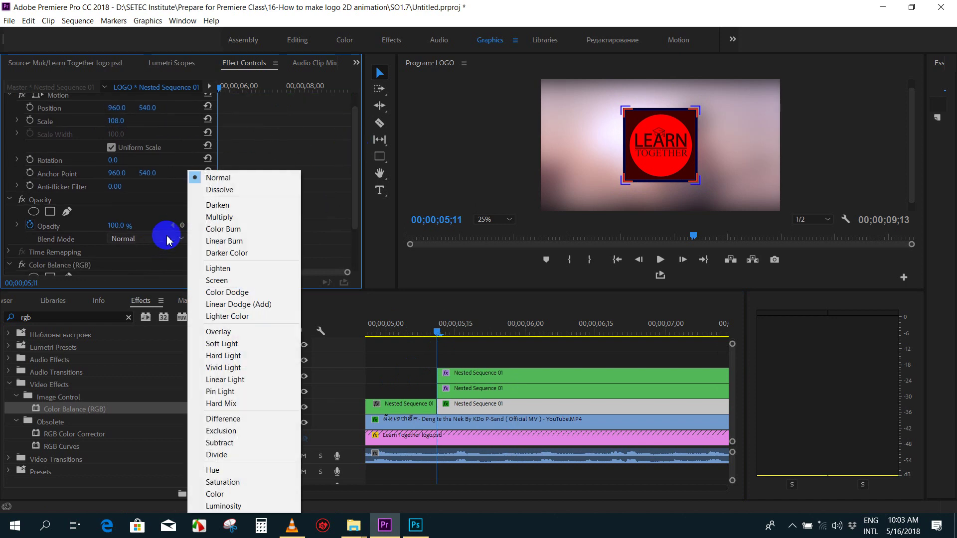
left_click(217, 280)
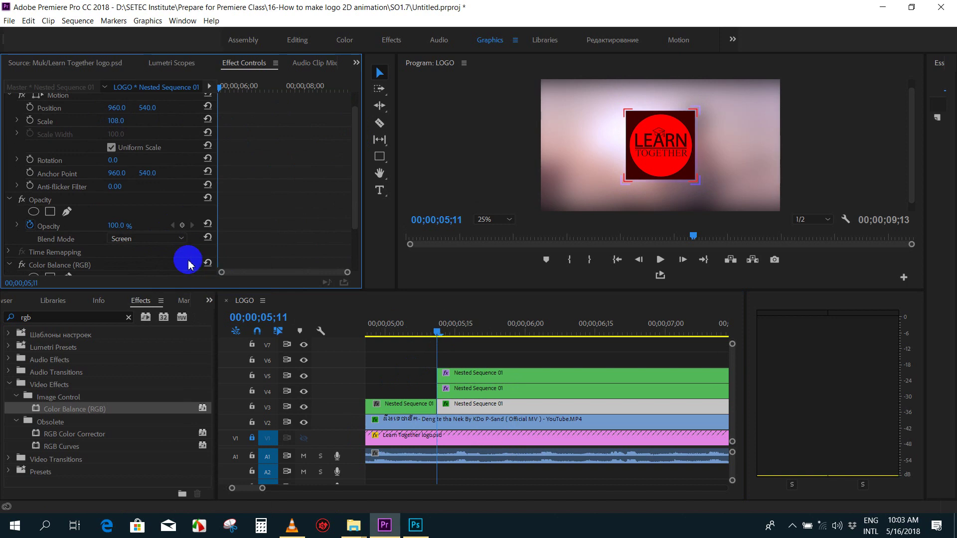
left_click(155, 242)
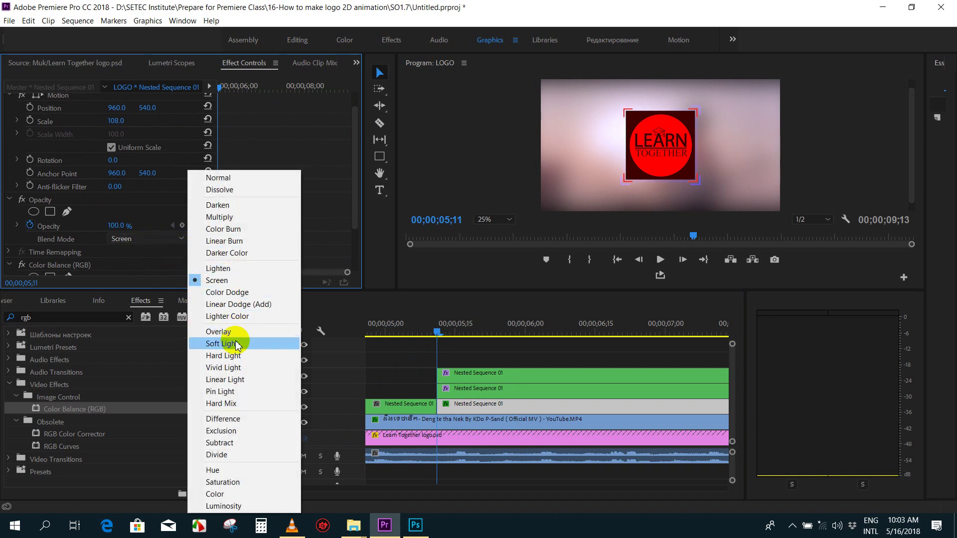
left_click(233, 292)
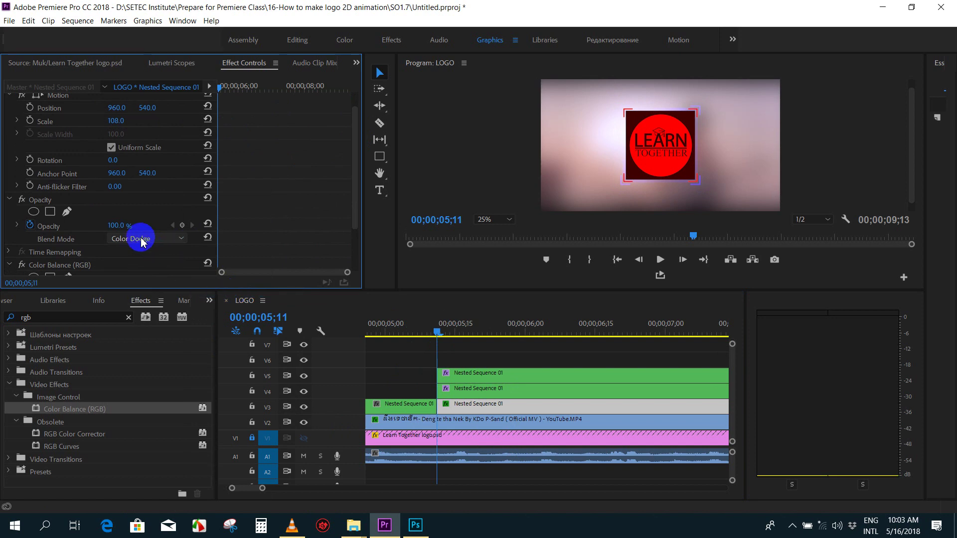
left_click(180, 238)
left_click(225, 313)
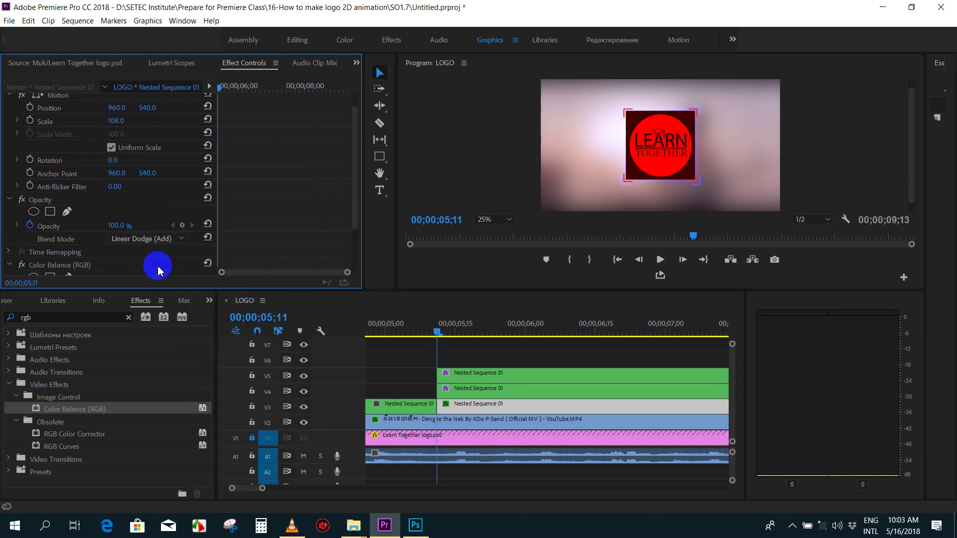
left_click(179, 239)
left_click(210, 320)
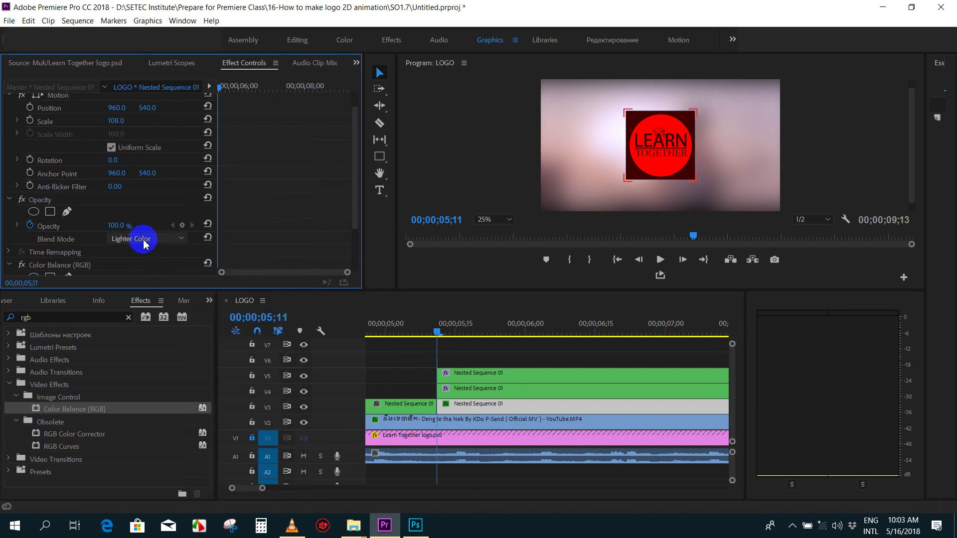
left_click(149, 240)
left_click(211, 333)
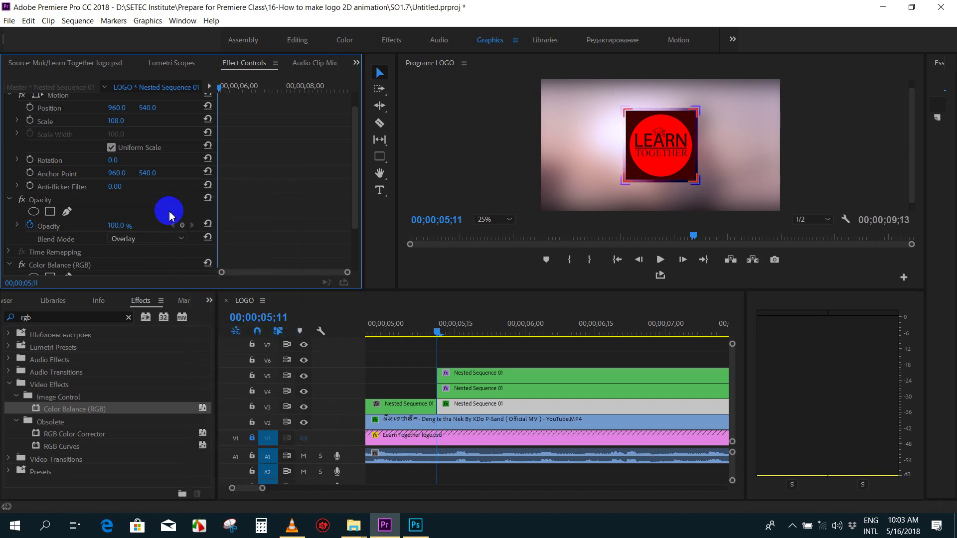
left_click(144, 240)
left_click(220, 348)
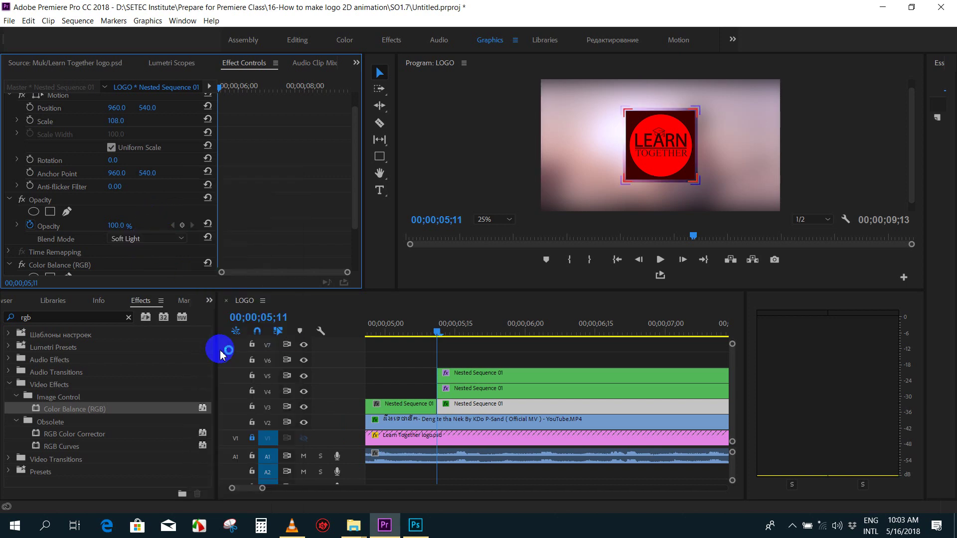
left_click(149, 239)
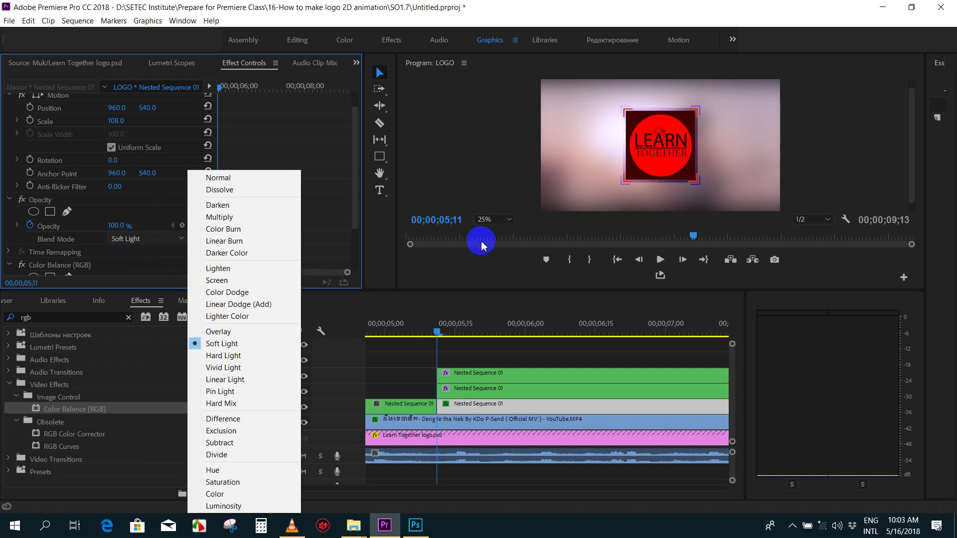
left_click(473, 351)
left_click(466, 395)
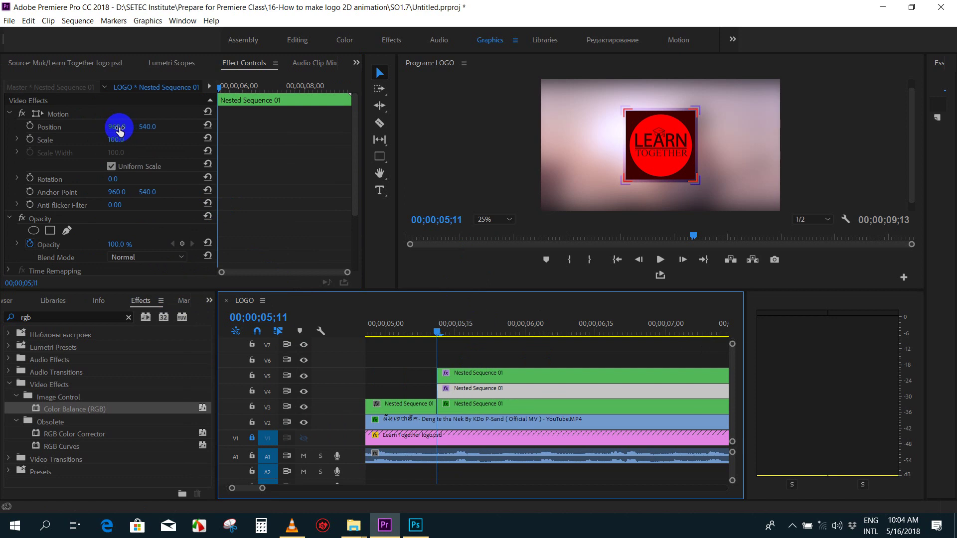
- Set the V4 logo copy's blend mode to Soft Light, positioned at 960, 566
left_click_drag(138, 128, 170, 127)
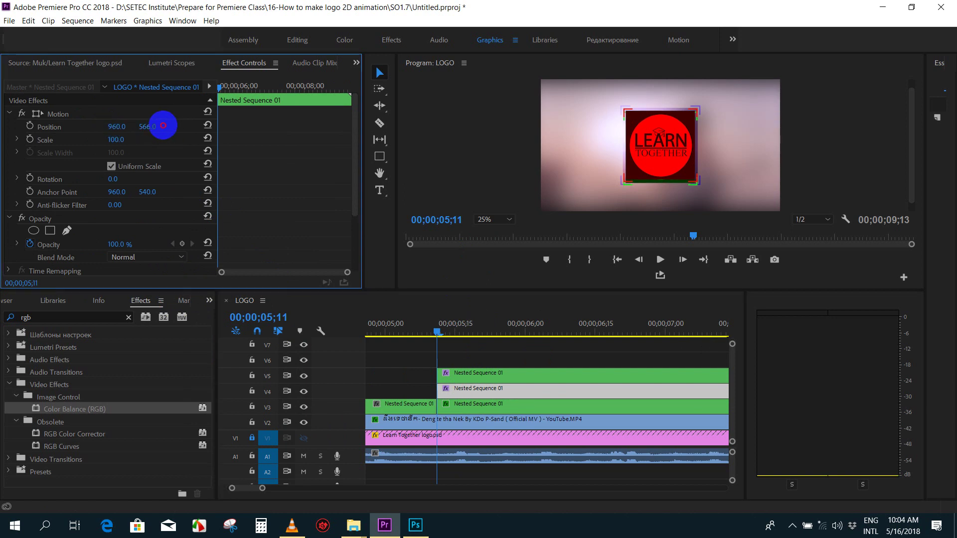
left_click(476, 394)
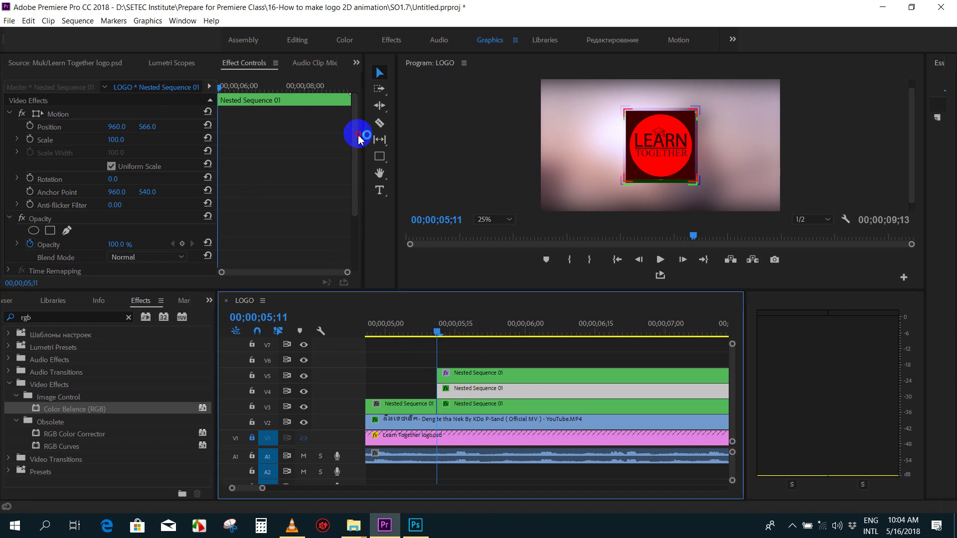
left_click(359, 140)
left_click(163, 257)
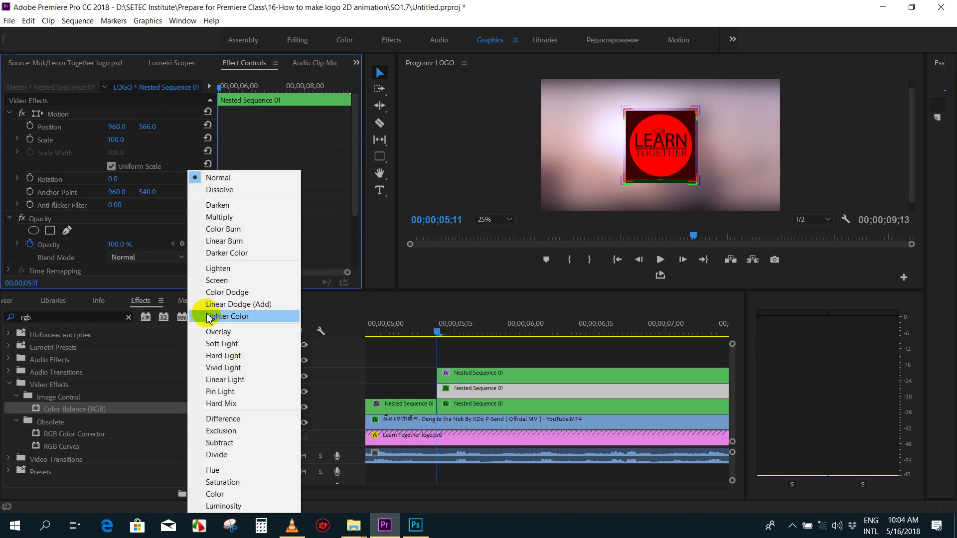
left_click(222, 344)
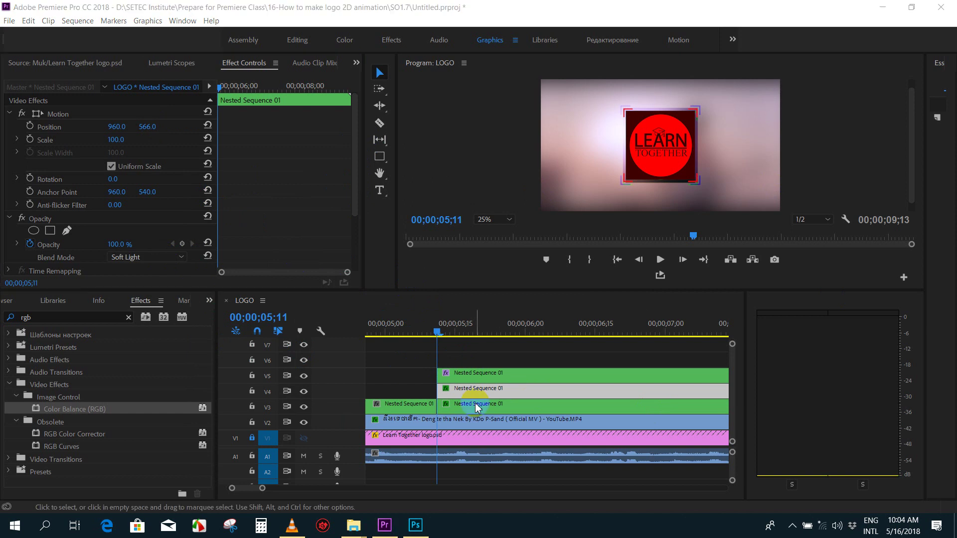
- Scale the V3 logo copy up to about 113 and nudge it right
left_click(382, 264)
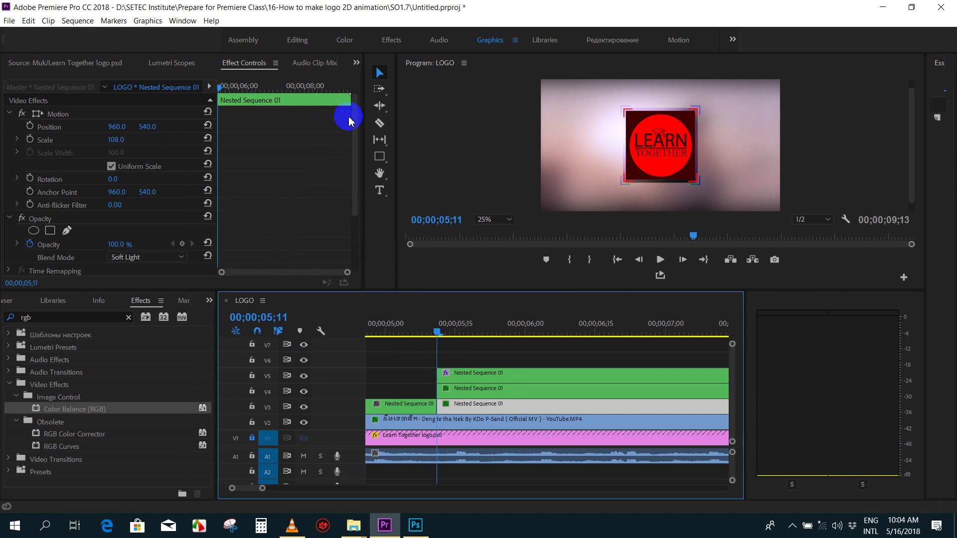
left_click_drag(356, 131, 363, 187)
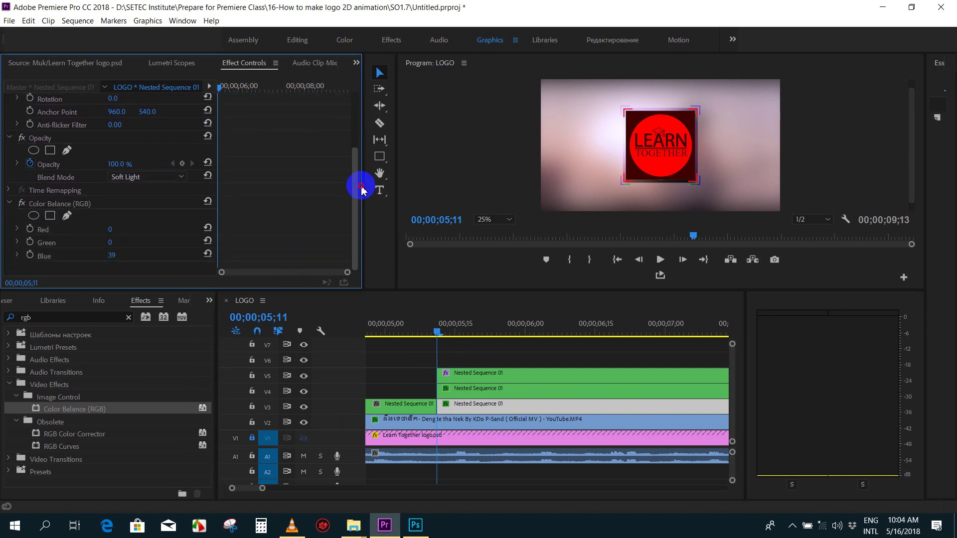
left_click(152, 180)
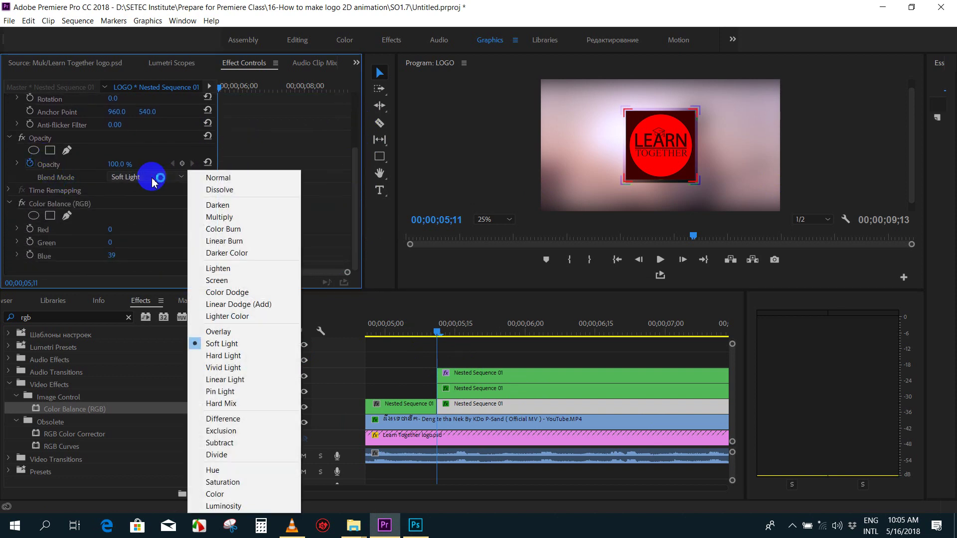
left_click_drag(357, 169, 353, 95)
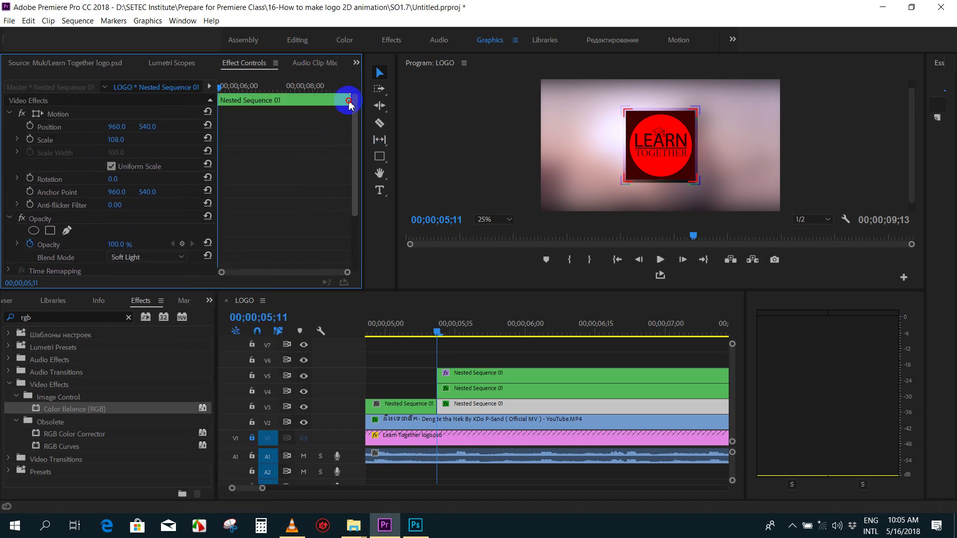
left_click_drag(118, 141, 146, 126)
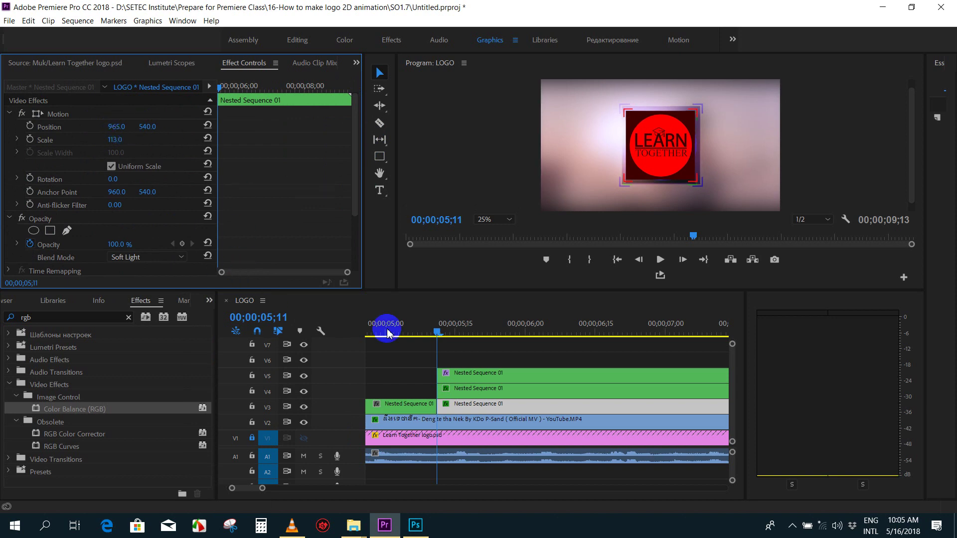
- Scale the V4 logo copy to 106 and move it to position 916, 569
left_click(472, 393)
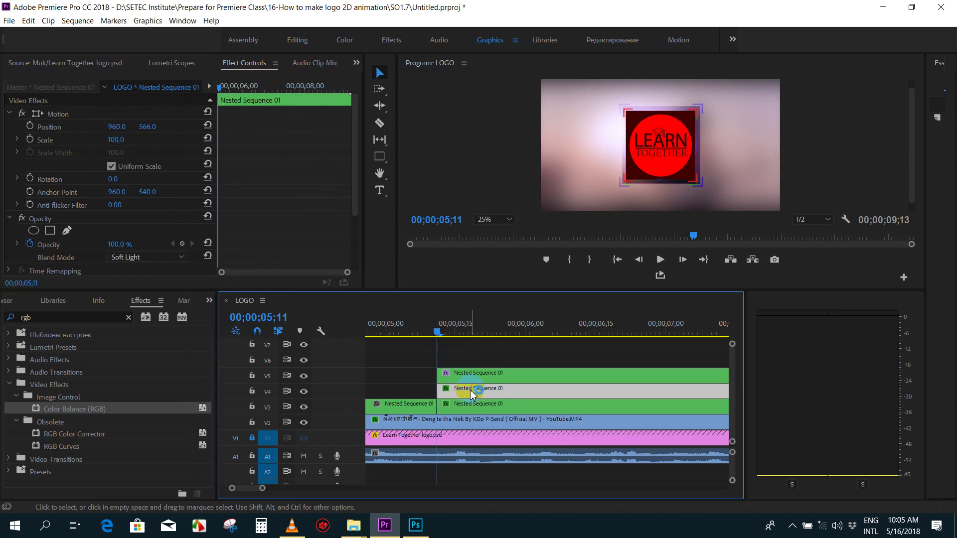
left_click_drag(116, 142, 151, 129)
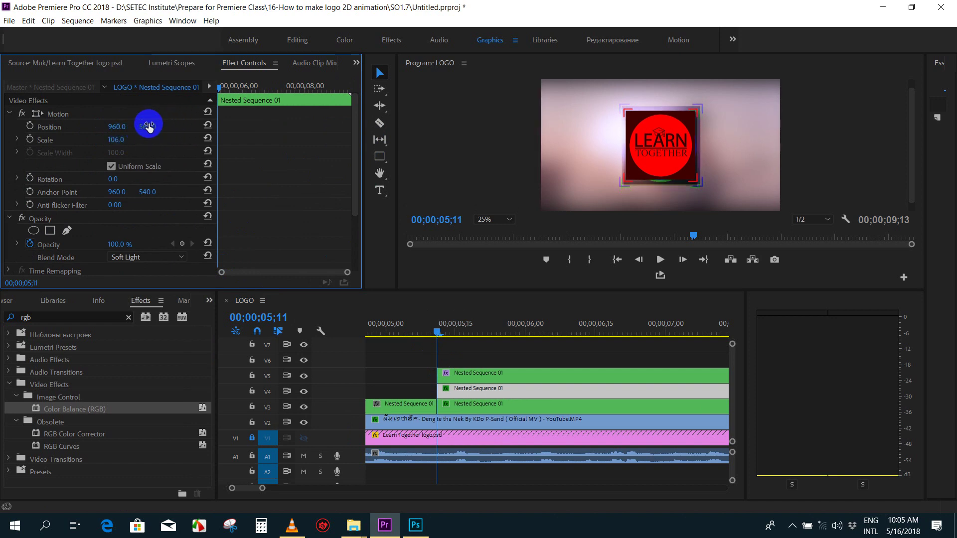
left_click_drag(117, 126, 90, 126)
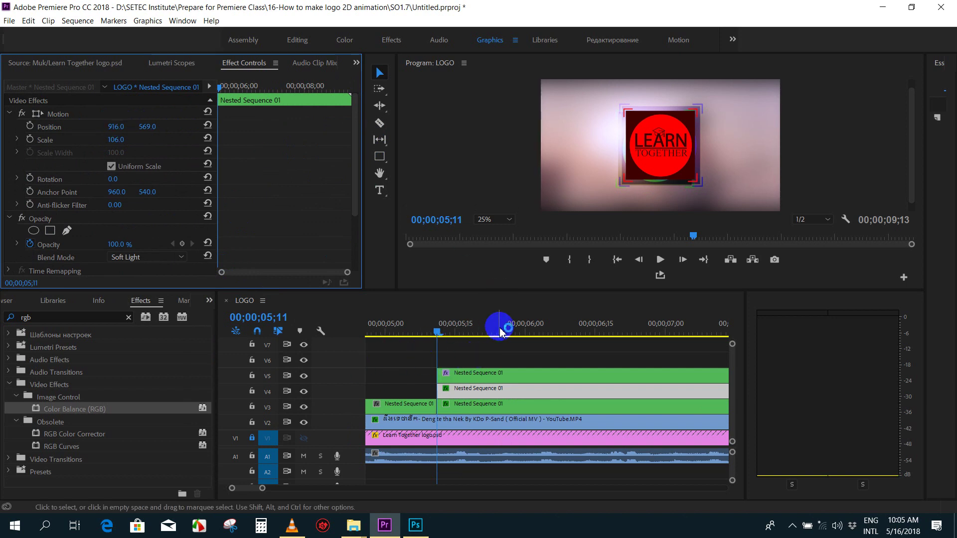
left_click(482, 379)
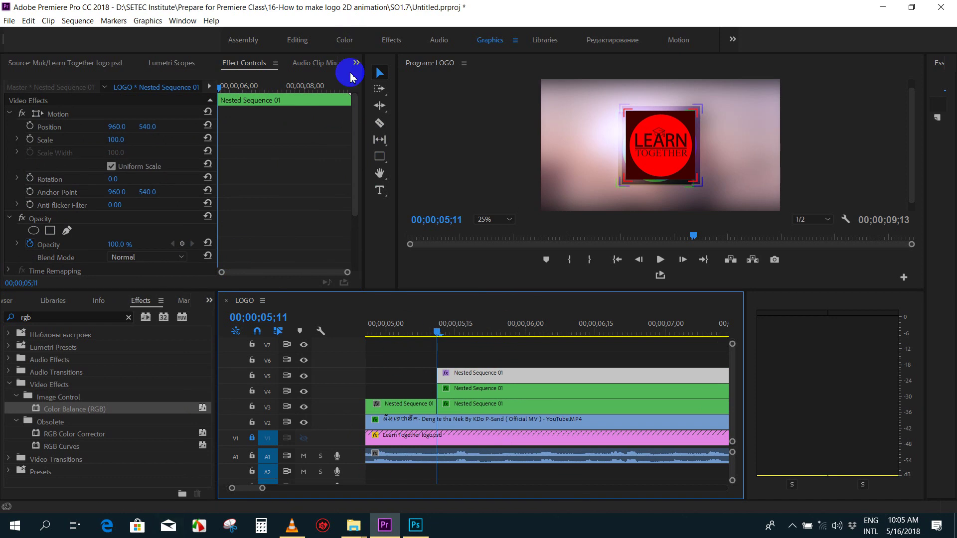
- Set the V5 logo copy's blend mode to Screen and move it to X 963
left_click_drag(357, 108, 357, 144)
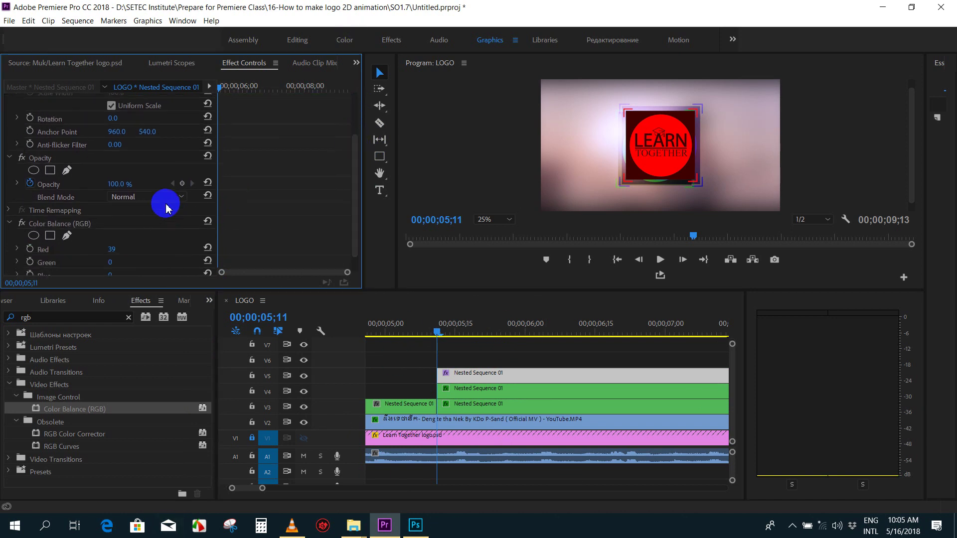
left_click(128, 198)
left_click(216, 349)
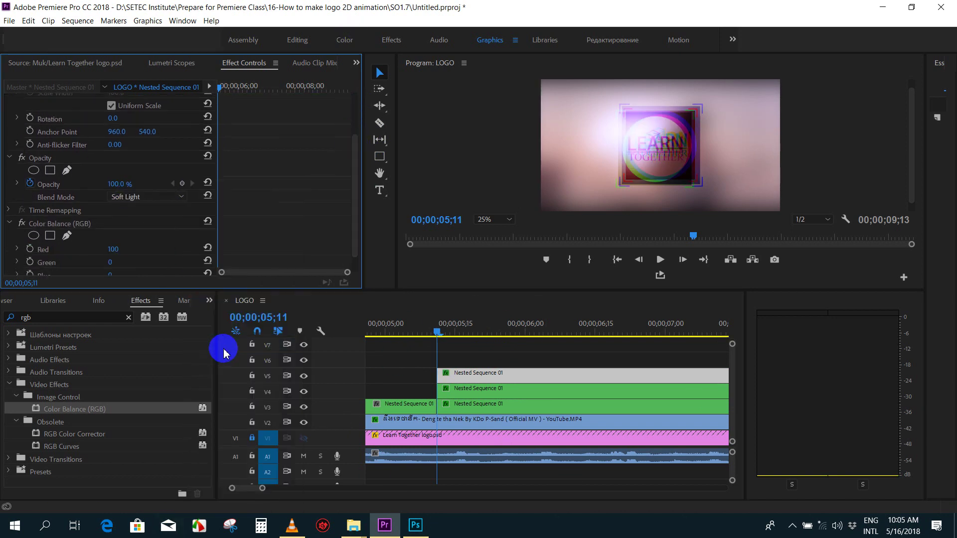
left_click_drag(354, 140, 358, 100)
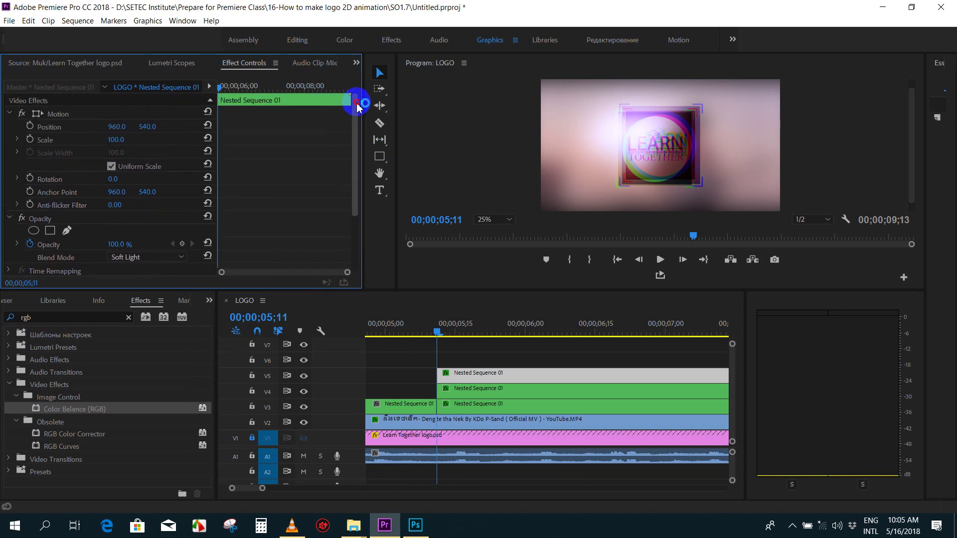
left_click(118, 131)
mouse_move(129, 126)
left_mouse_down()
mouse_move(108, 134)
mouse_move(128, 145)
left_mouse_up()
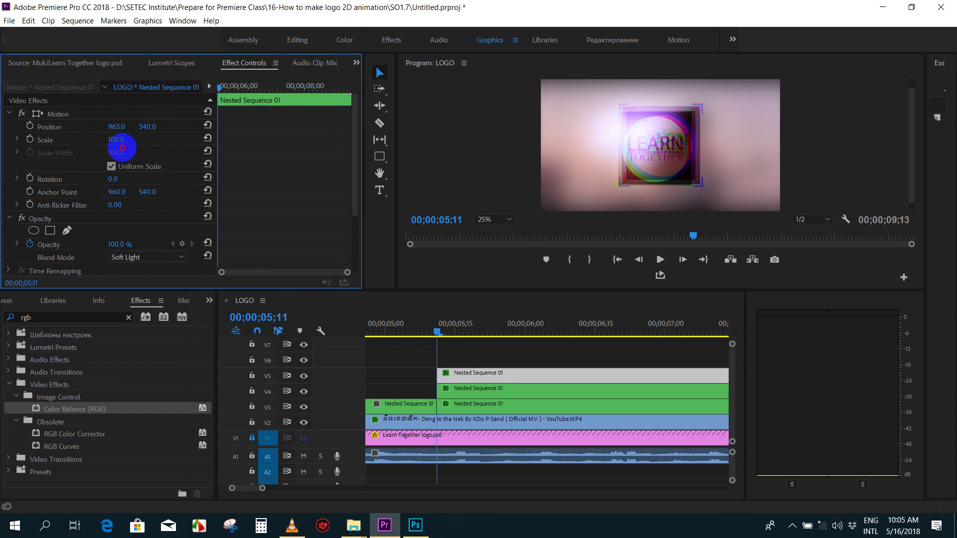
left_click(130, 259)
left_click(237, 280)
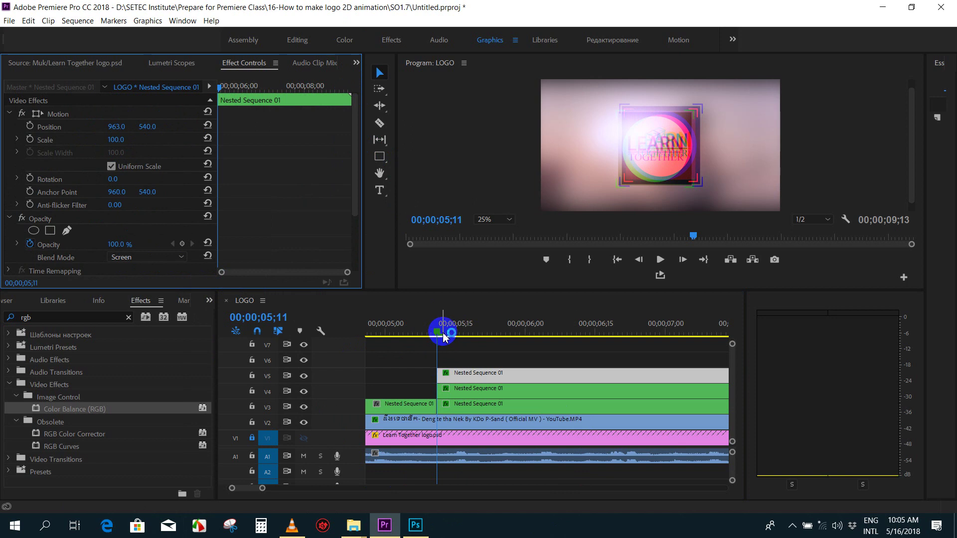
- Scrub around the glitch to preview it, returning the playhead to 05;11
left_click_drag(445, 338, 437, 339)
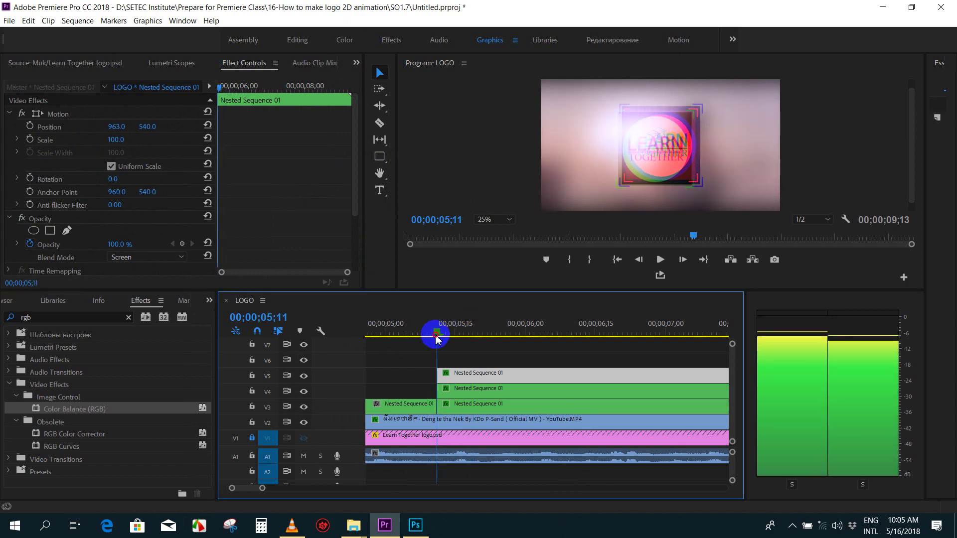
left_click_drag(437, 340, 441, 333)
left_click(342, 244)
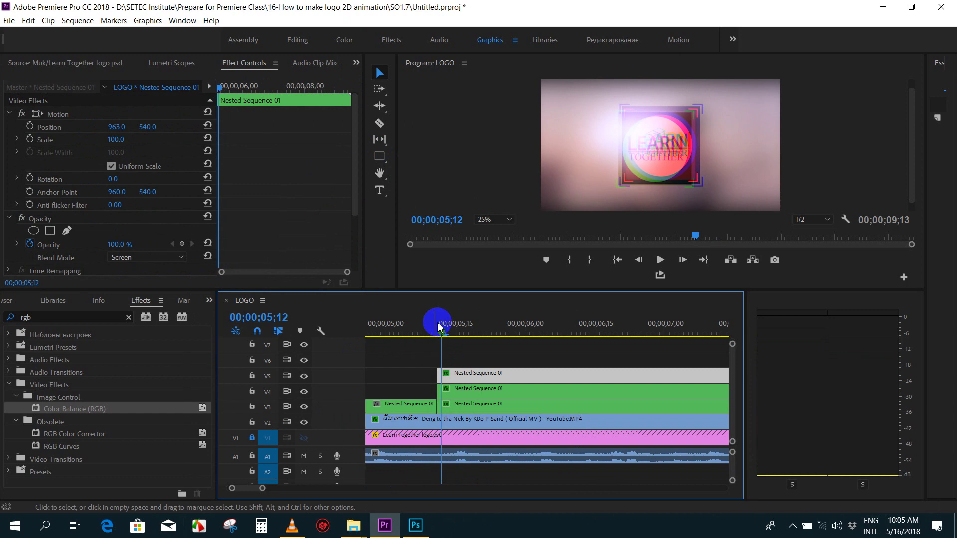
left_click(437, 327)
- Keyframe Position and Scale, then at 05;14 shift the logo to X 906 and scale 108
left_click(30, 132)
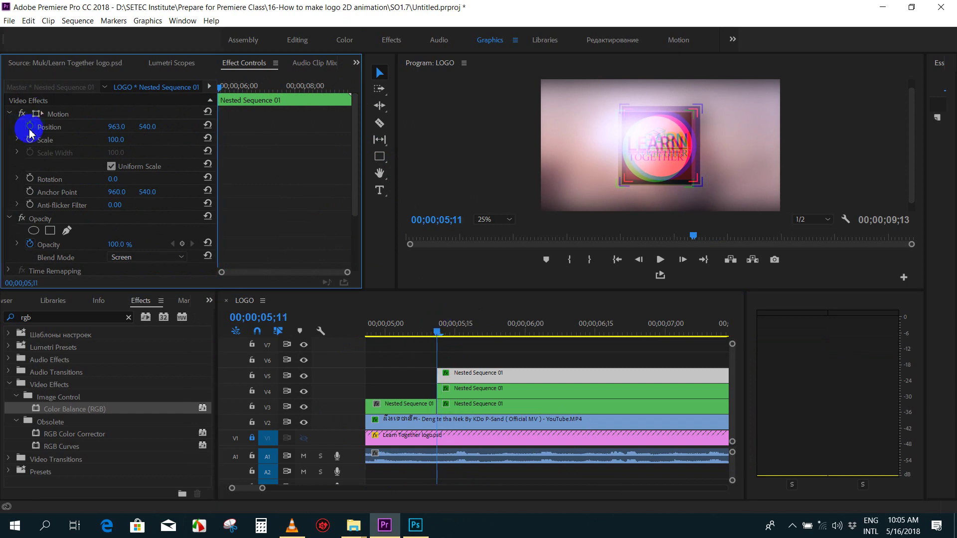
left_click(30, 140)
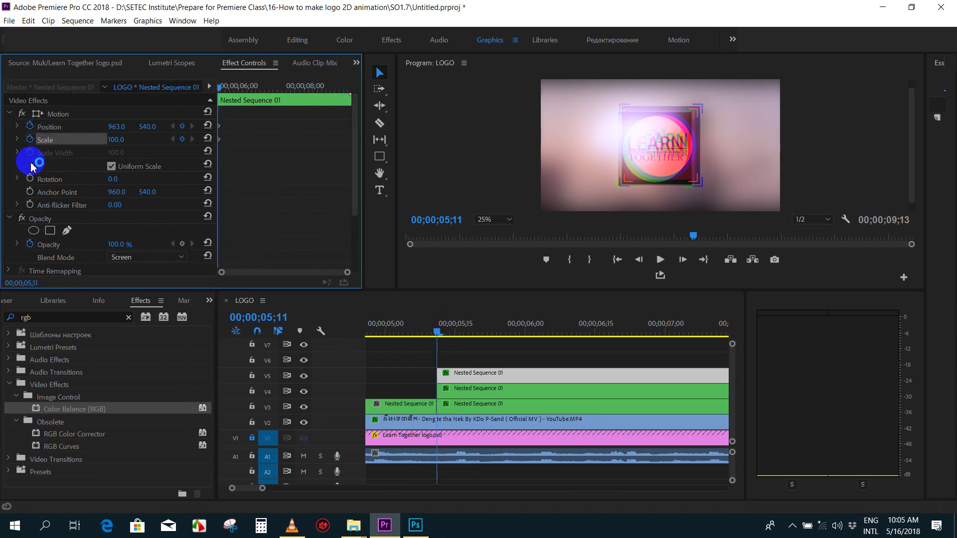
left_click(30, 180)
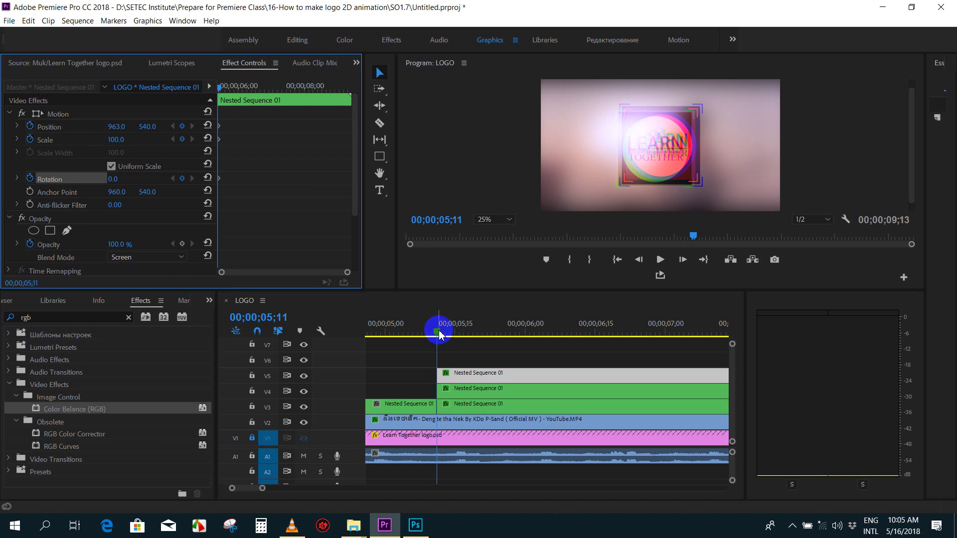
left_click_drag(439, 334, 451, 333)
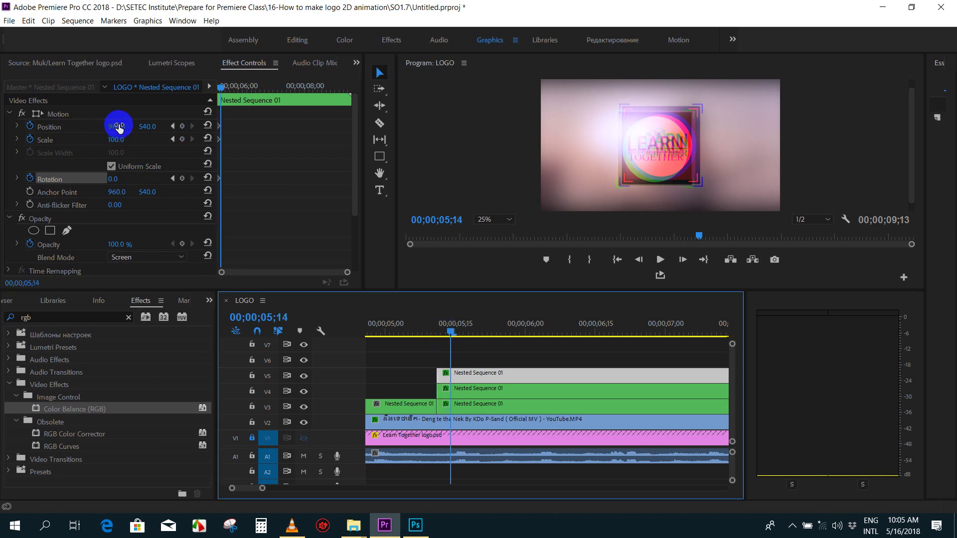
left_click_drag(118, 127, 82, 127)
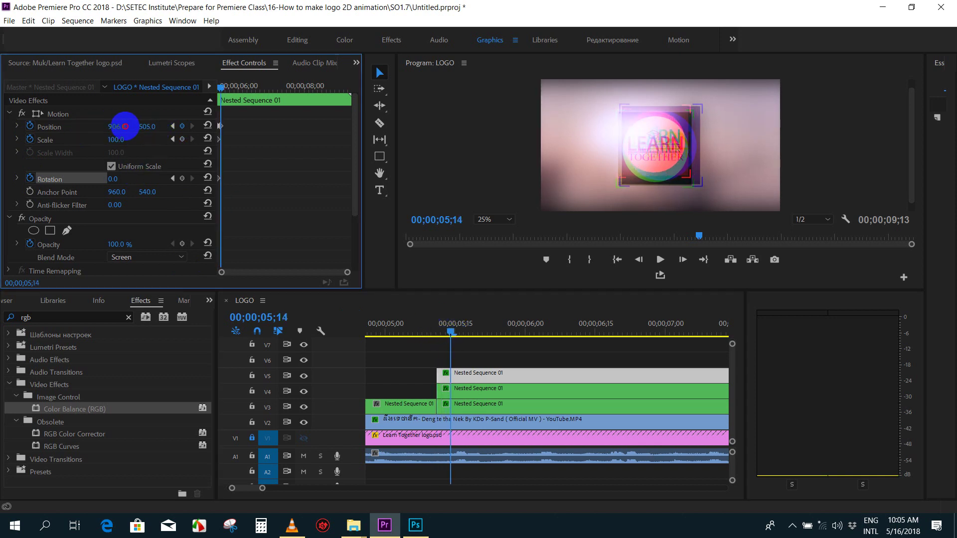
left_click_drag(122, 139, 260, 249)
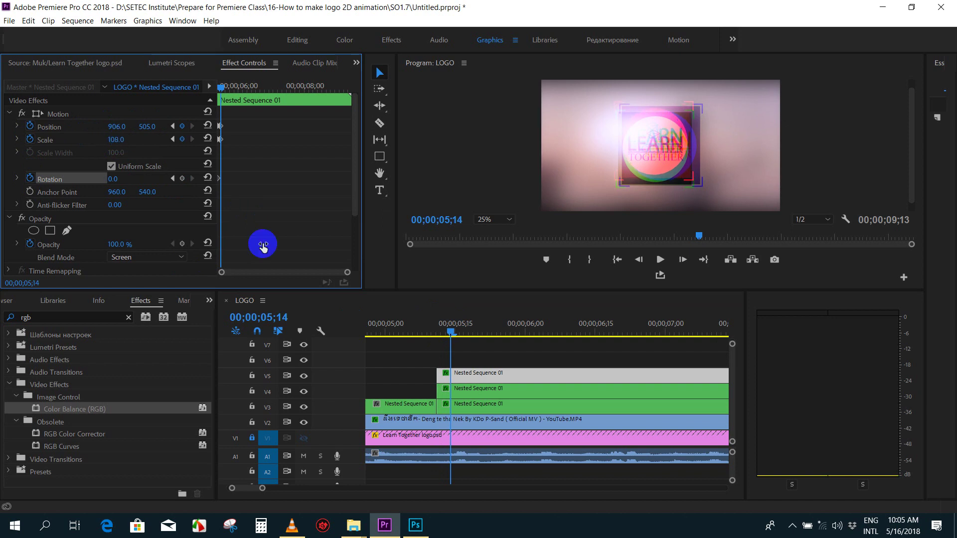
- At 05;17 reposition and slightly shrink the logo, undoing the stray rotation keyframe
left_click_drag(443, 326, 459, 334)
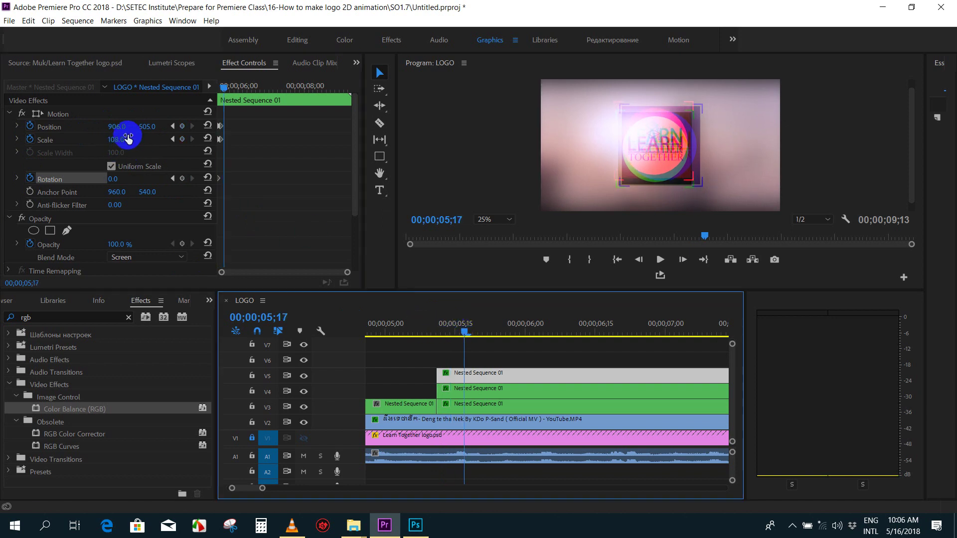
mouse_move(146, 128)
left_mouse_down()
mouse_move(131, 128)
mouse_move(147, 127)
left_mouse_up()
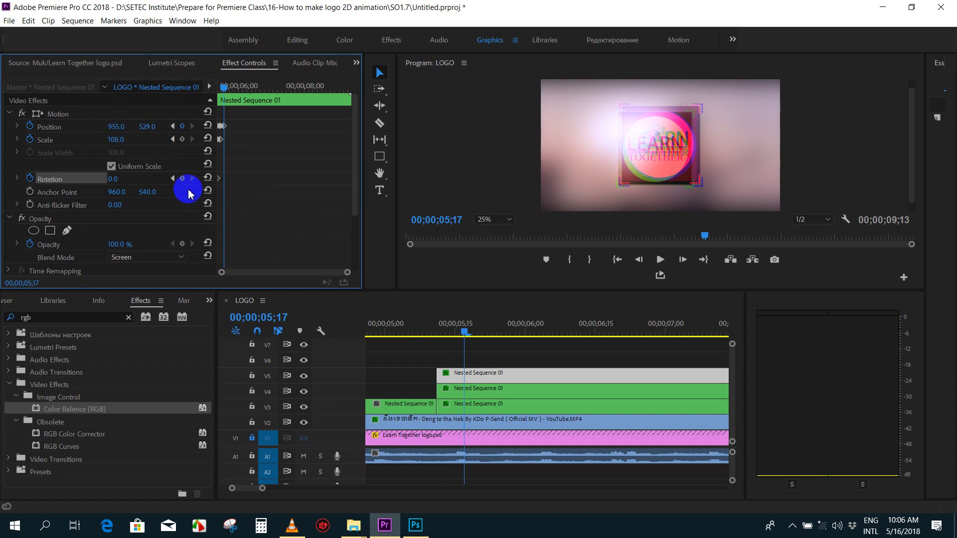
mouse_move(108, 139)
left_mouse_down()
mouse_move(133, 160)
mouse_move(129, 180)
left_mouse_up()
key("ctrl+z")
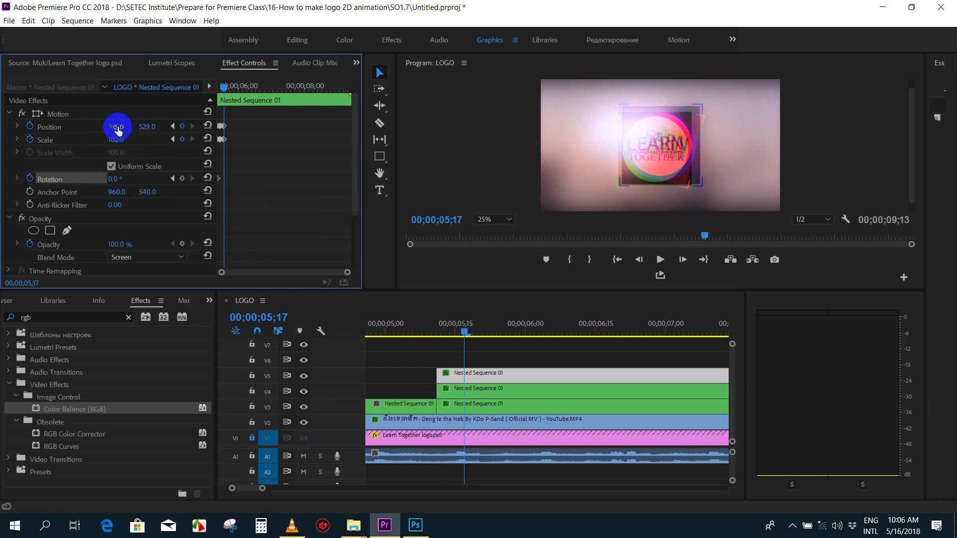
left_click(436, 325)
left_click_drag(436, 326, 443, 327)
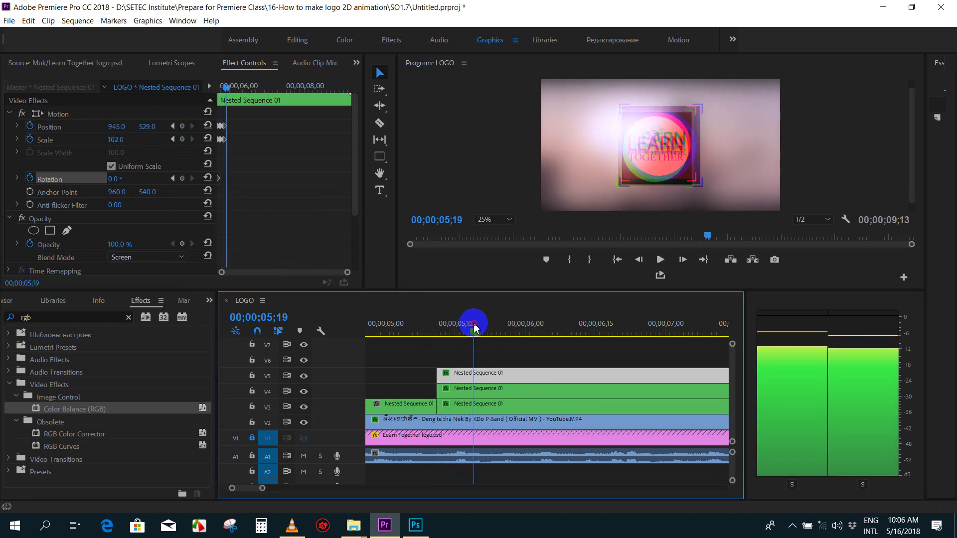
left_click_drag(441, 324, 474, 325)
- Add shake keyframes at 05;19 and 05;22 (scale 94, X 899), then play back
left_click(170, 166)
left_click_drag(142, 130, 151, 122)
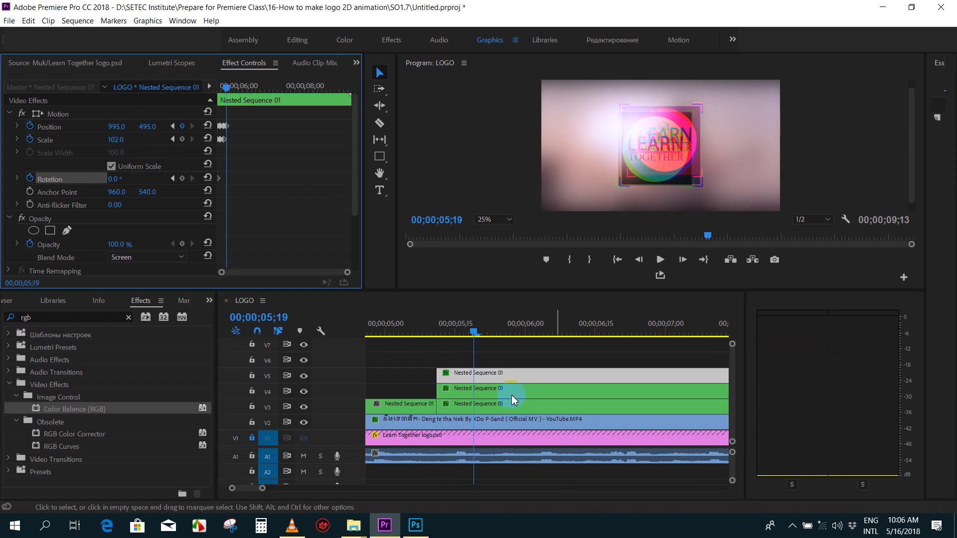
left_click_drag(471, 325, 489, 332)
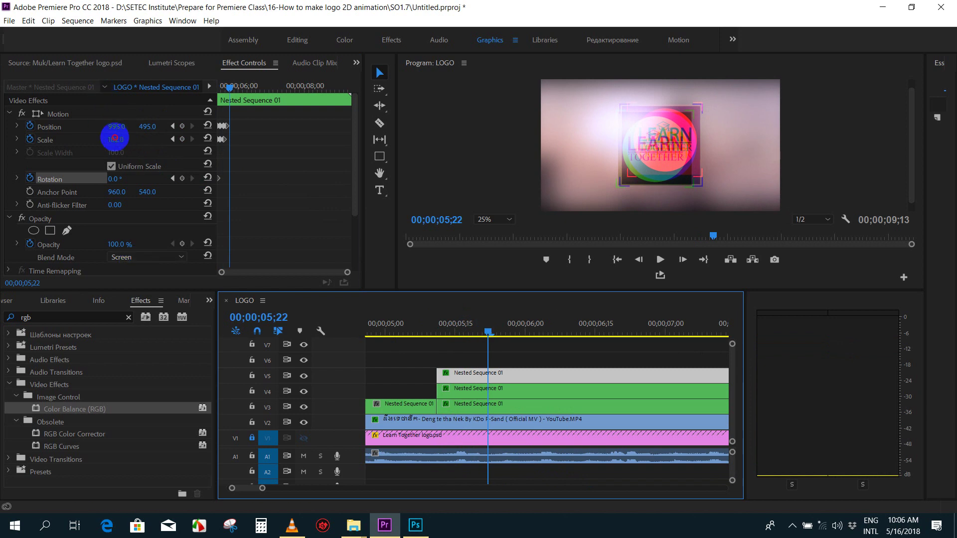
left_click_drag(115, 139, 111, 139)
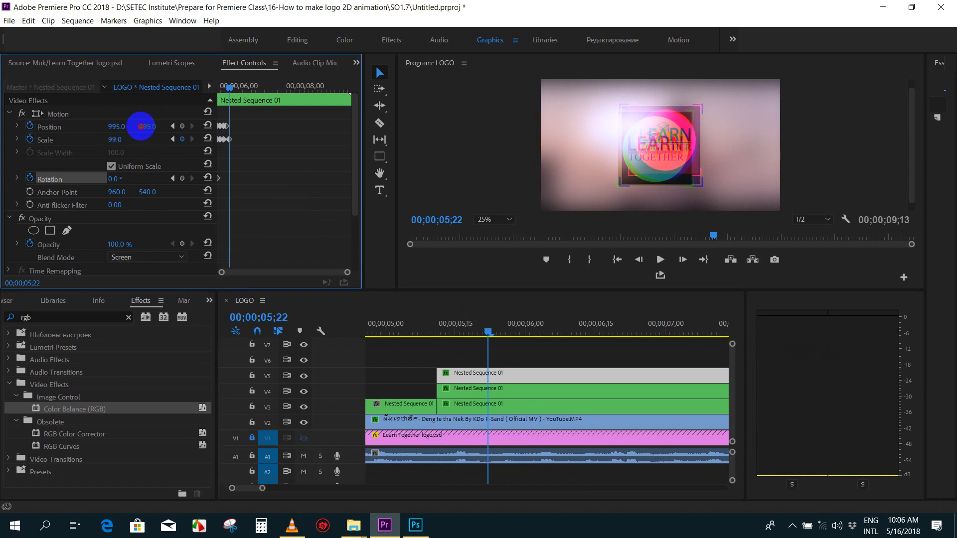
left_click_drag(142, 128, 59, 121)
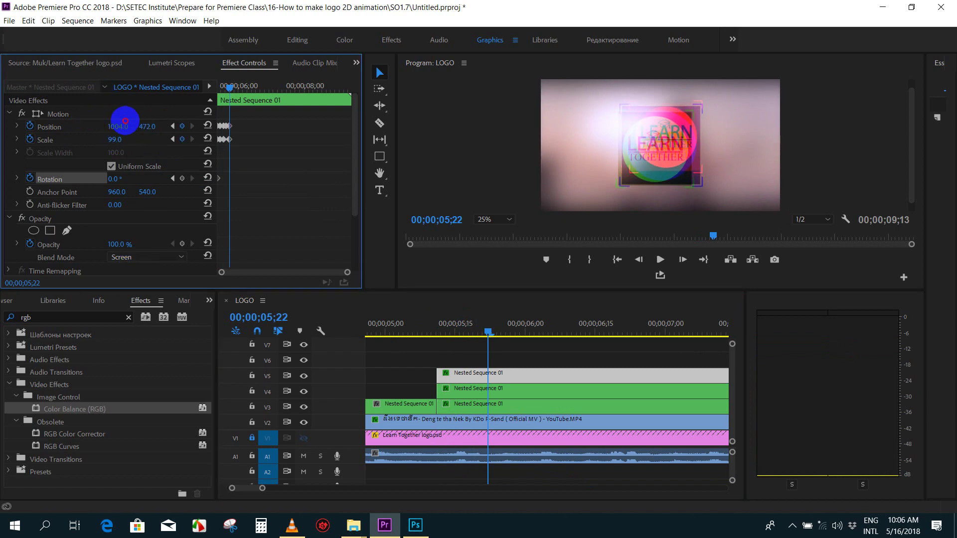
mouse_move(430, 327)
left_mouse_down()
mouse_move(487, 333)
mouse_move(450, 347)
mouse_move(438, 335)
mouse_move(488, 338)
mouse_move(455, 336)
left_mouse_up()
key("space")
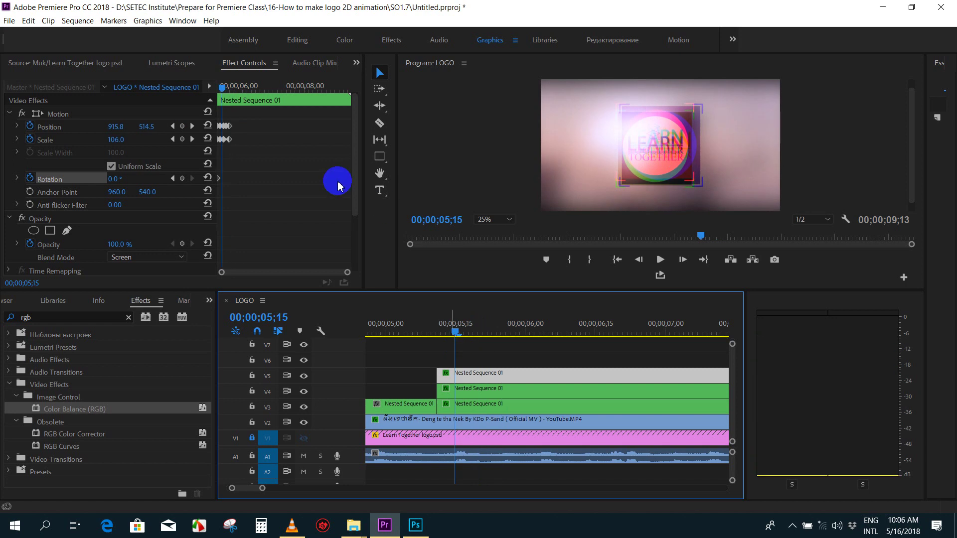
- Review the V5 logo's Position and Scale shake keyframes from 05;11 to 05;29
left_click(188, 121)
scroll(299, 139, "up", 3)
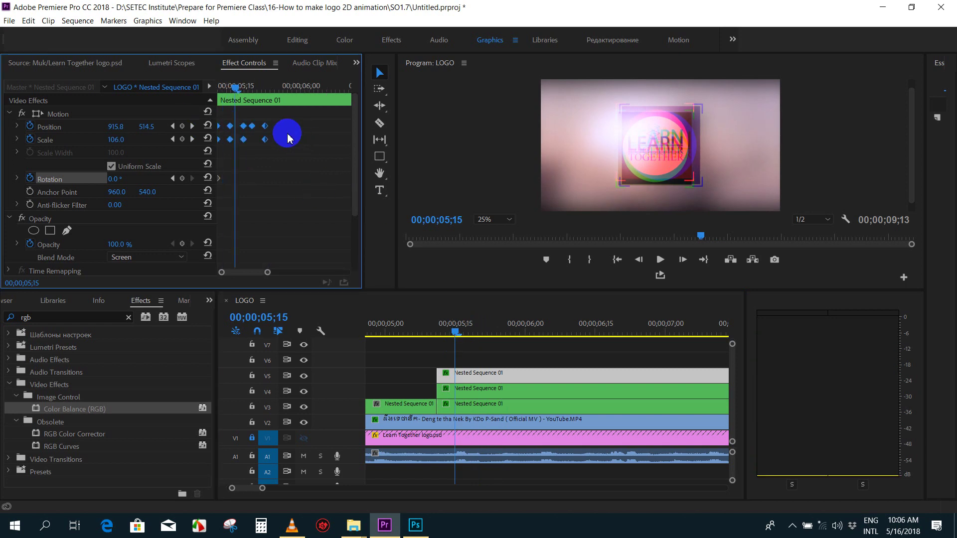
mouse_move(302, 154)
left_mouse_down()
mouse_move(229, 117)
mouse_move(237, 130)
left_mouse_up()
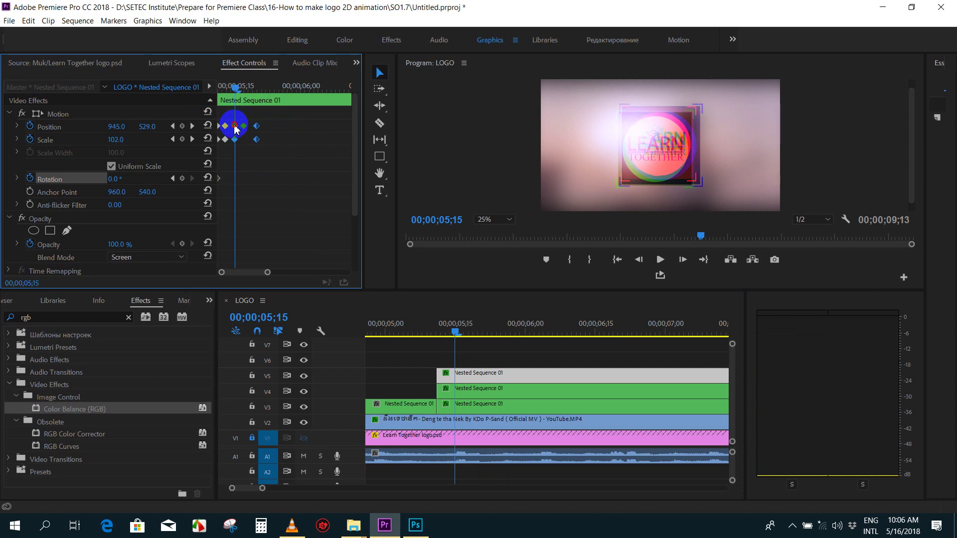
left_click(257, 128)
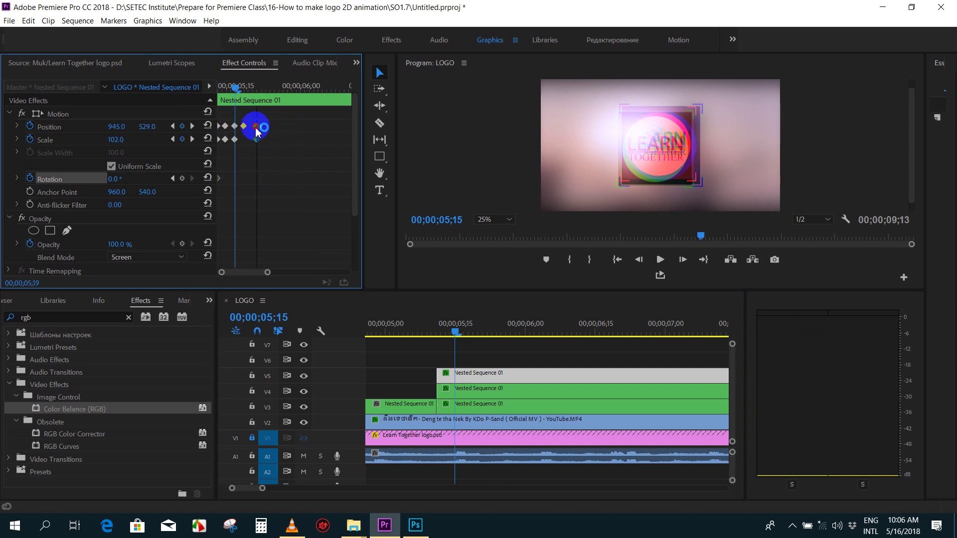
left_click(459, 330)
key("space")
key("space")
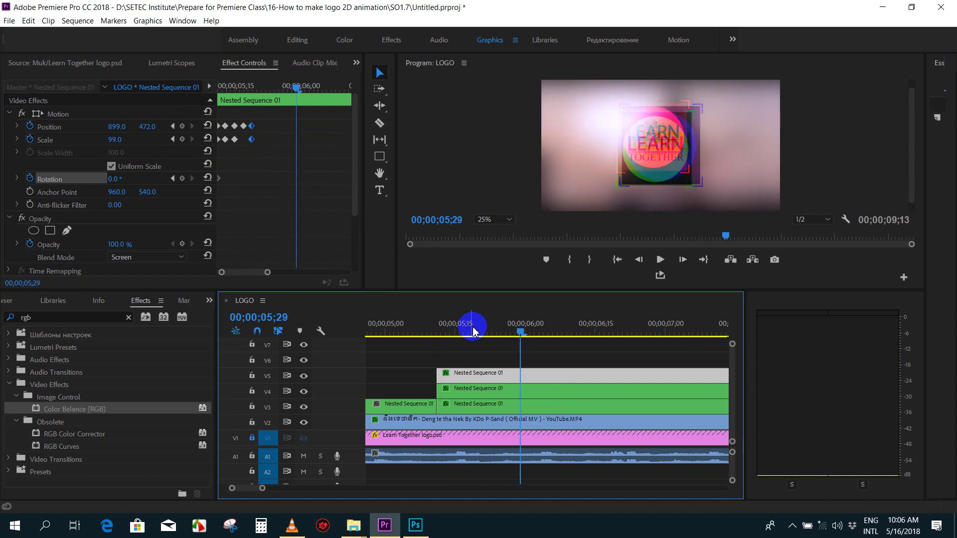
left_click_drag(474, 330, 479, 330)
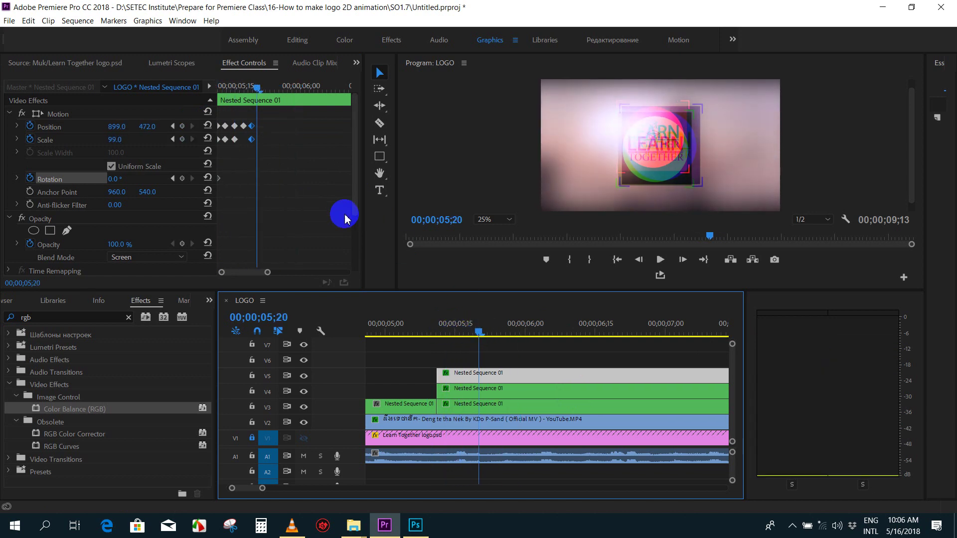
left_click(258, 149)
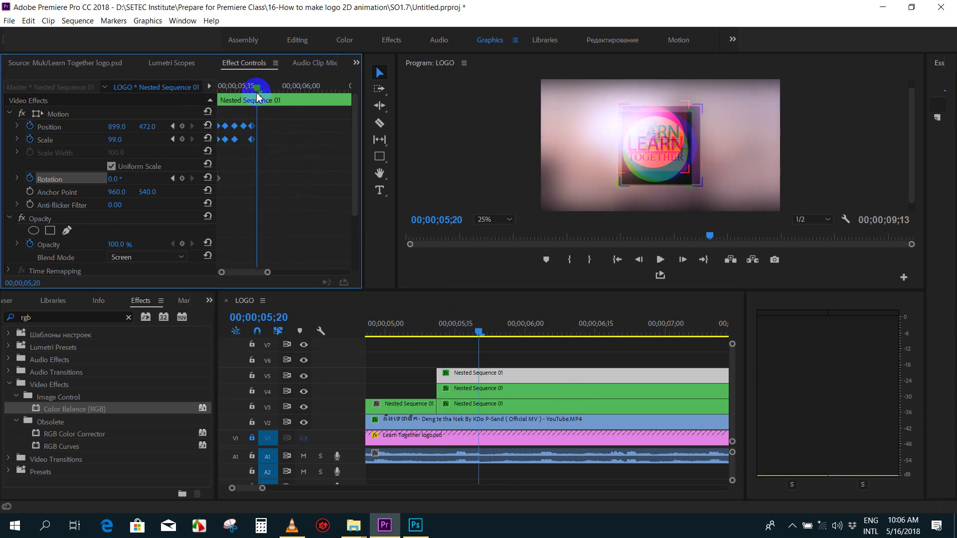
mouse_move(258, 97)
left_mouse_down()
mouse_move(301, 91)
mouse_move(209, 89)
left_mouse_up()
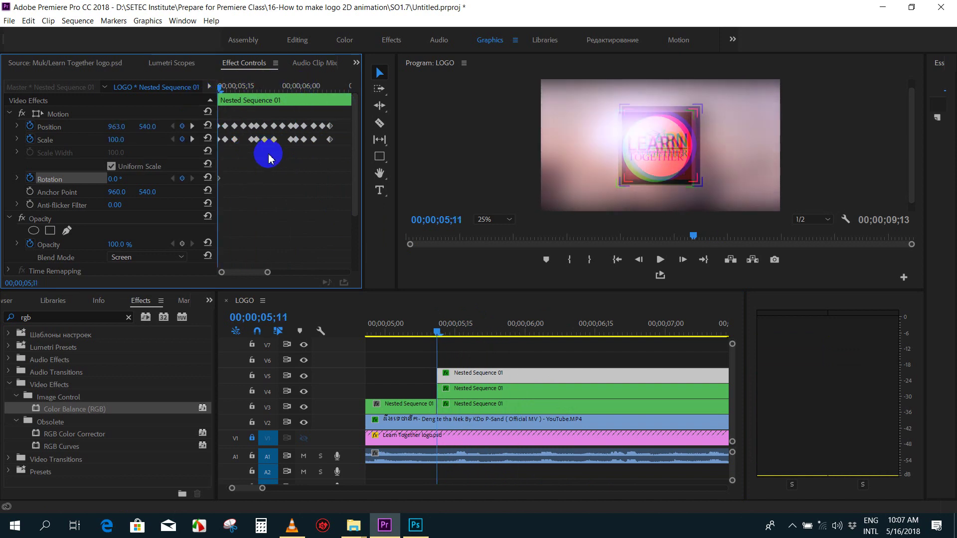
left_click_drag(519, 331, 441, 328)
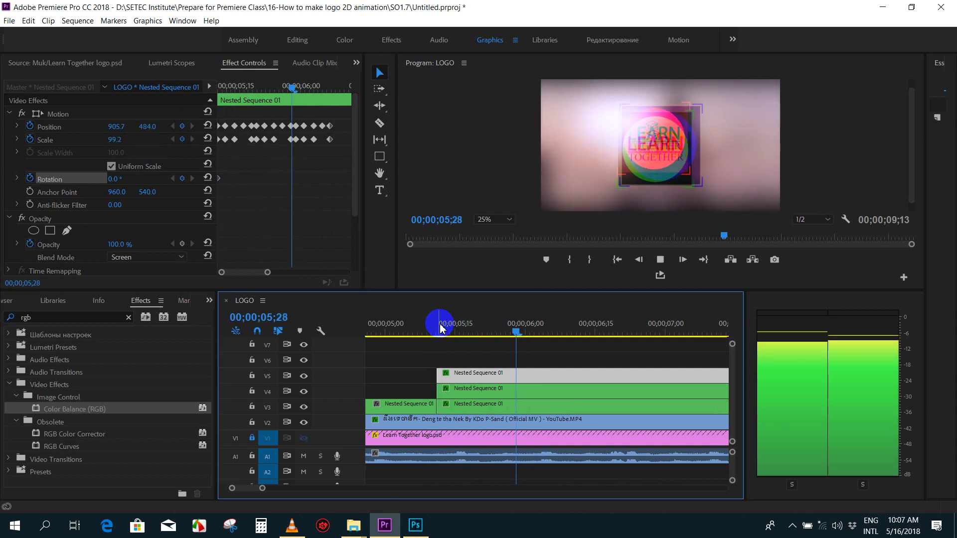
key("space")
- Delete the extra trailing Position and Scale keyframes and replay the shortened shake
left_click_drag(260, 119, 351, 158)
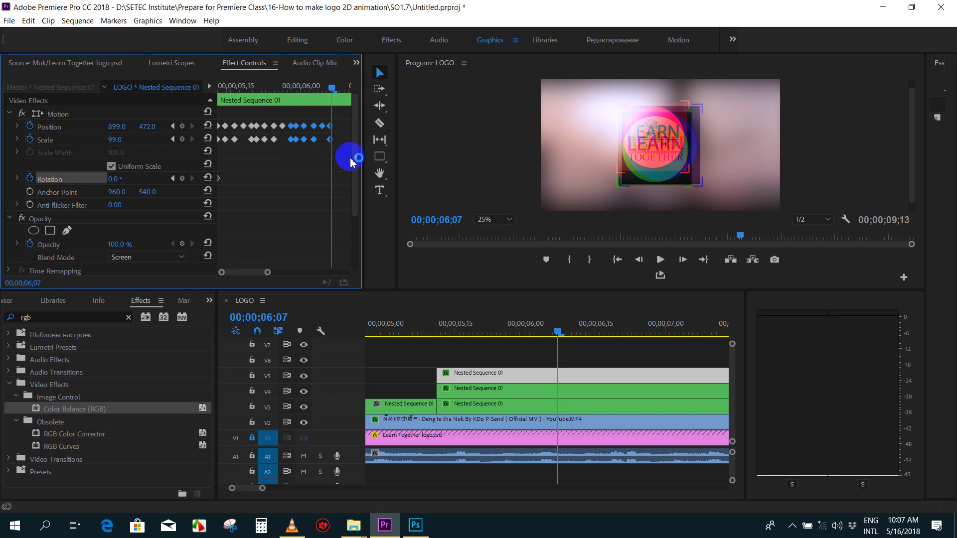
key("Delete")
left_click_drag(235, 88, 230, 99)
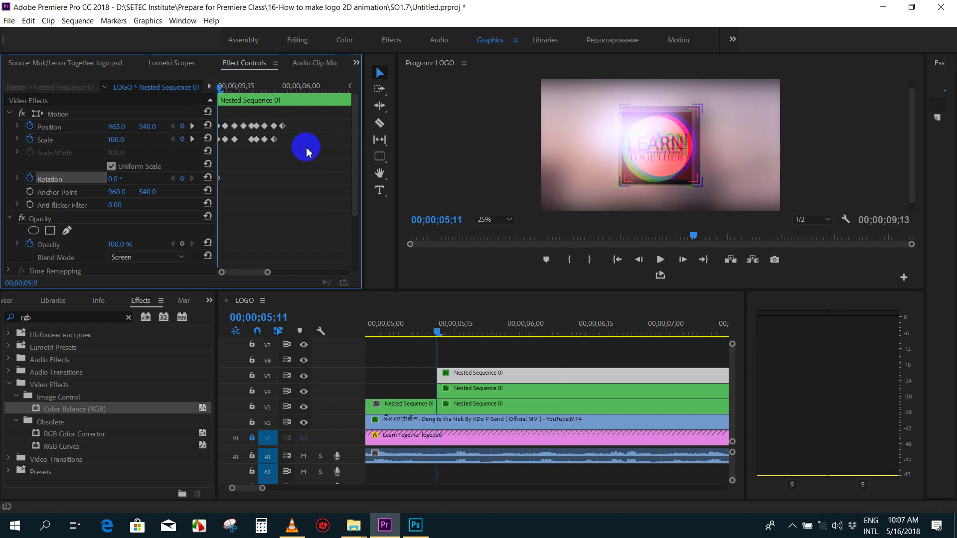
key("space")
key("space")
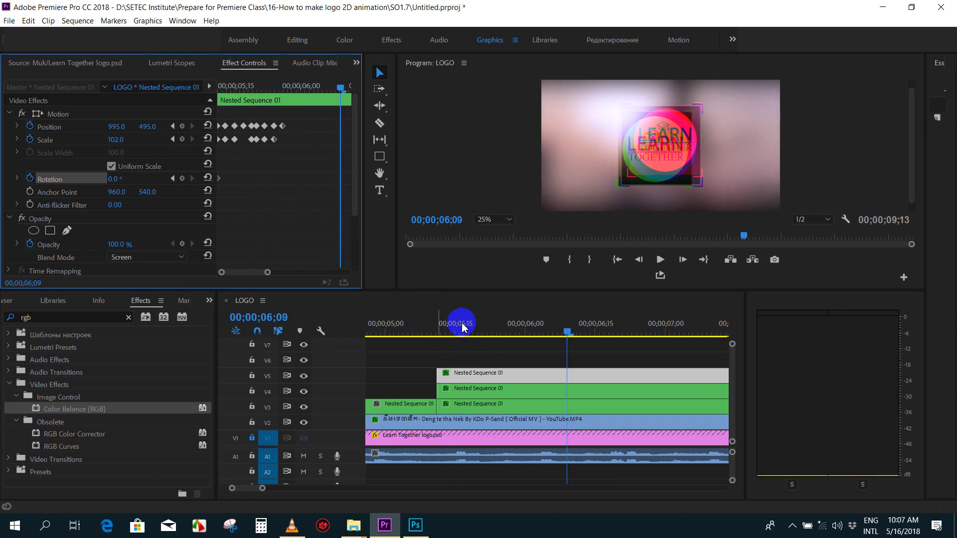
- Copy all the shake keyframes and paste them onto the V4 Nested Sequence 01 clip
left_click_drag(454, 330, 437, 333)
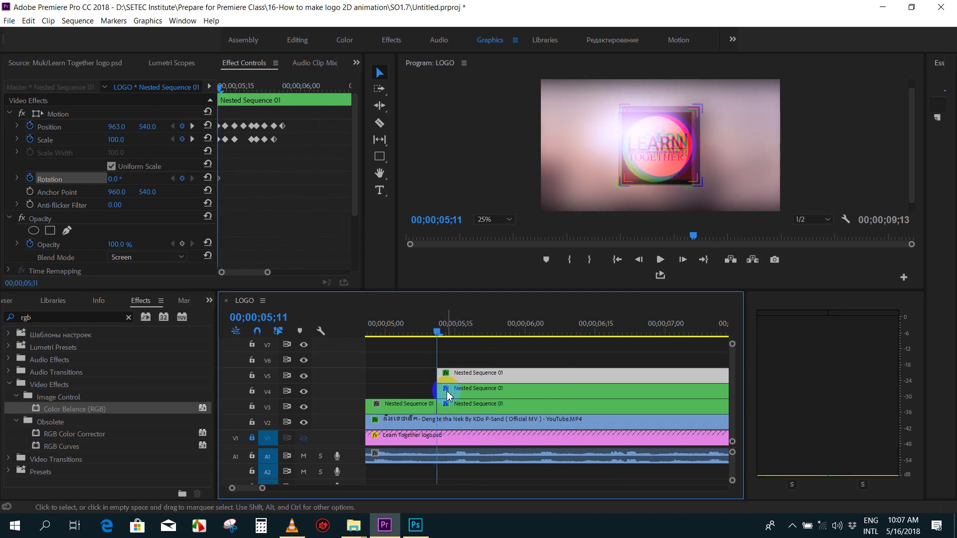
left_click_drag(307, 152, 219, 126)
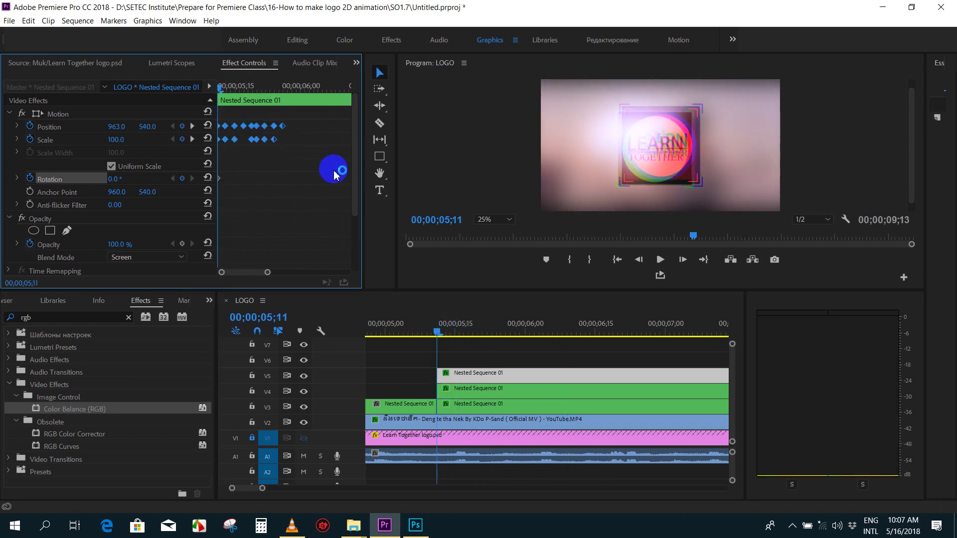
left_click(468, 392)
left_click_drag(227, 100, 218, 92)
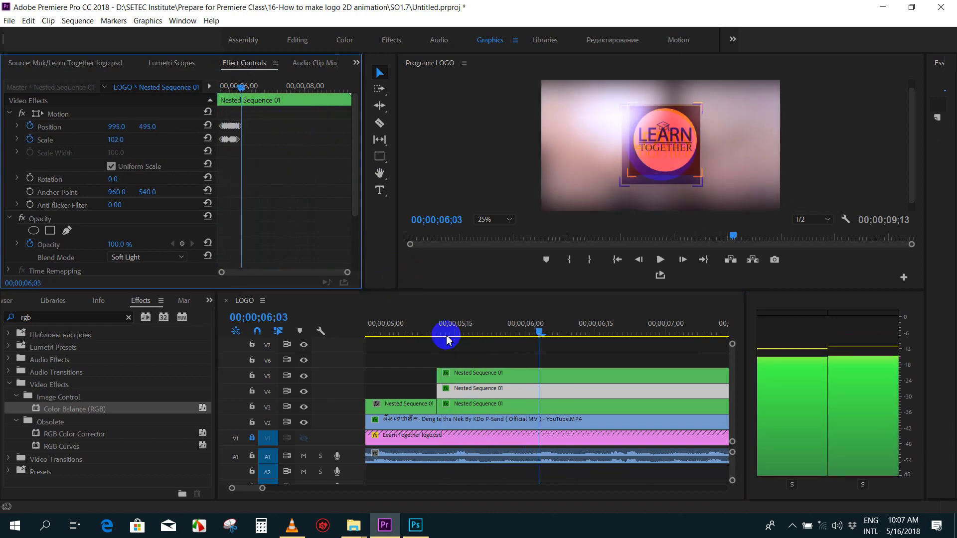
- Paste the shake keyframes onto the V3 Nested Sequence 01 clip
left_click(498, 409)
left_click_drag(241, 87, 218, 90)
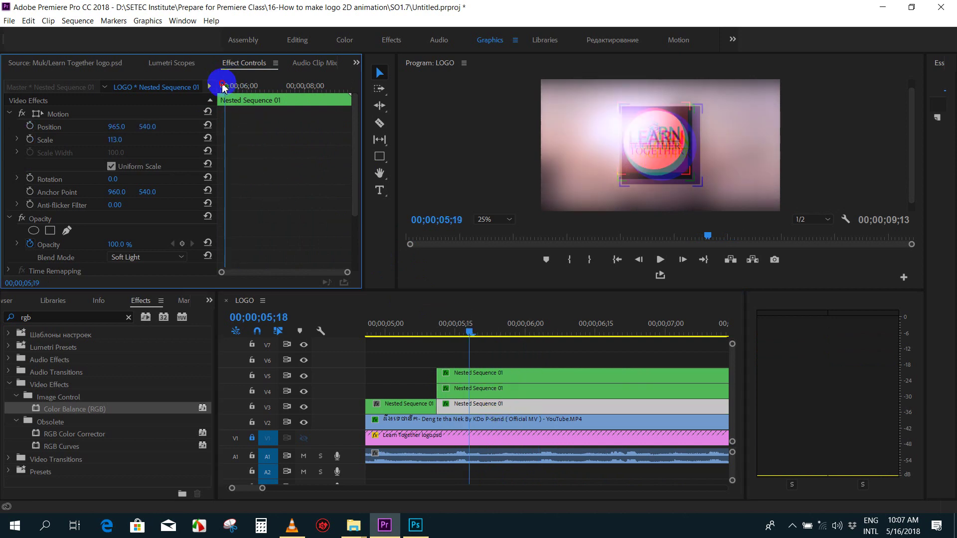
left_click(308, 155)
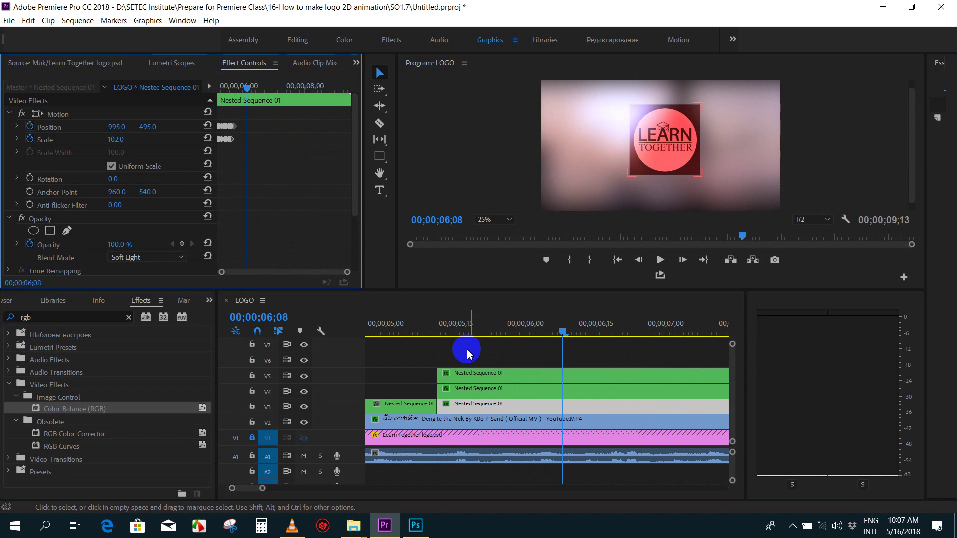
- Preview the glitch burst from the sequence start, stopping back at 05;15
left_click(453, 329)
left_click_drag(453, 330, 434, 333)
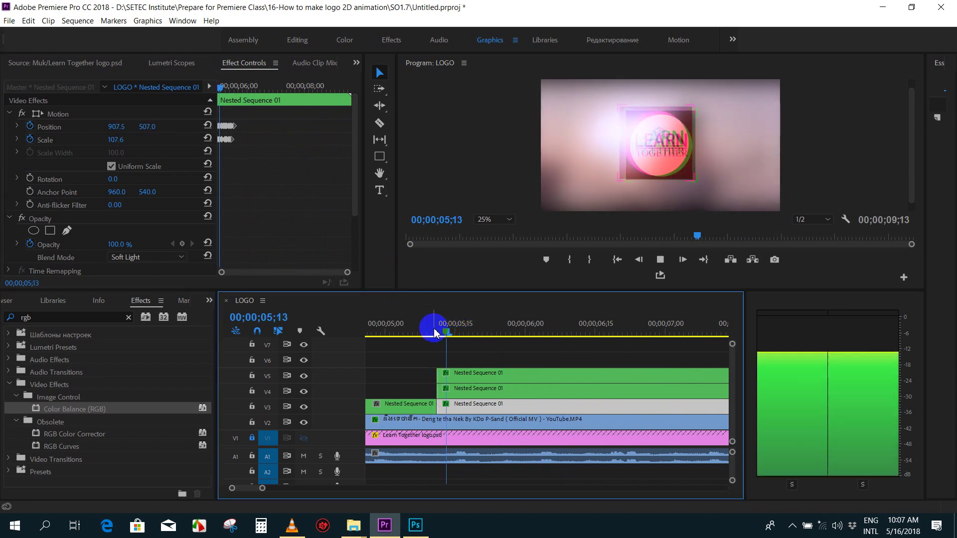
key("space")
key("minus")
left_click_drag(484, 333, 372, 335)
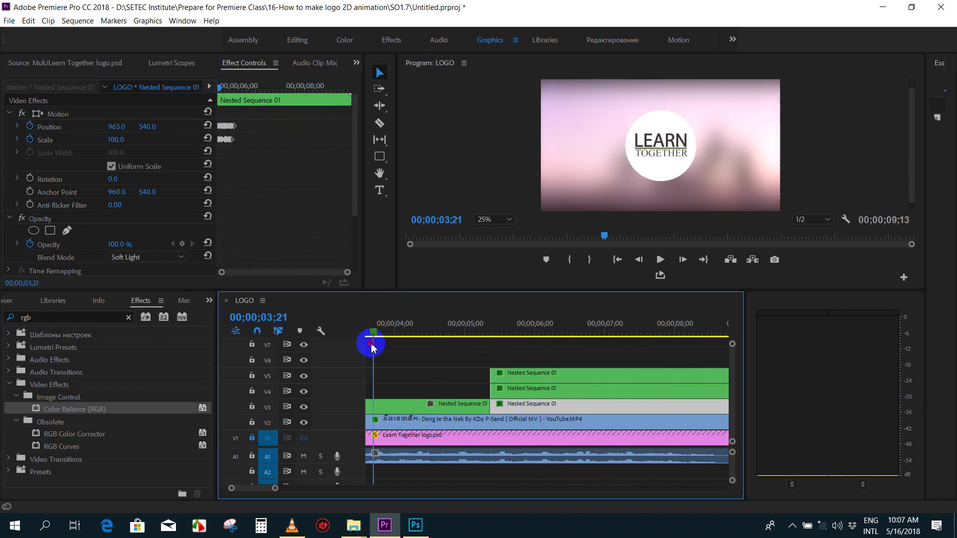
key("minus")
left_click(373, 335)
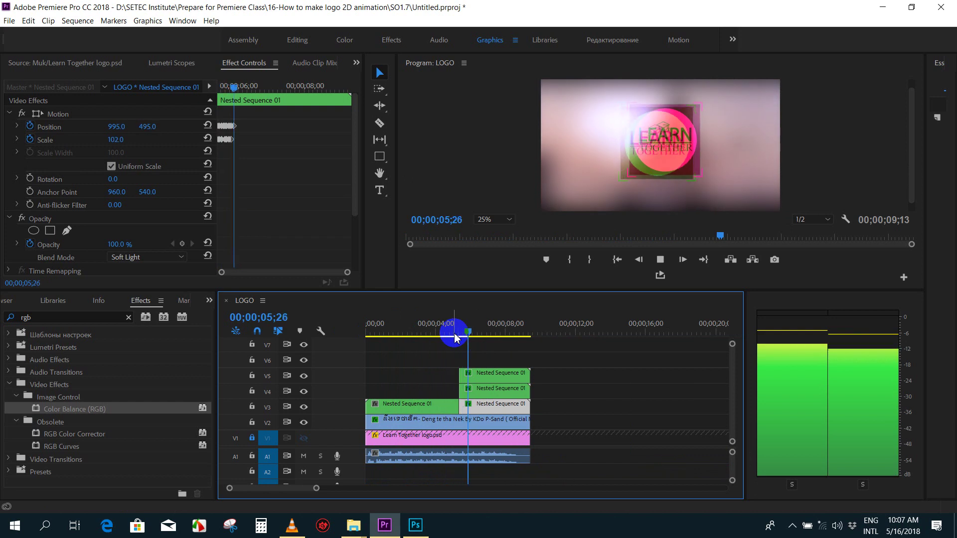
left_click(455, 325)
- Lift the Nested Sequence 01 glitch clips onto tracks V4–V6 and preview around 05;15
key("equal")
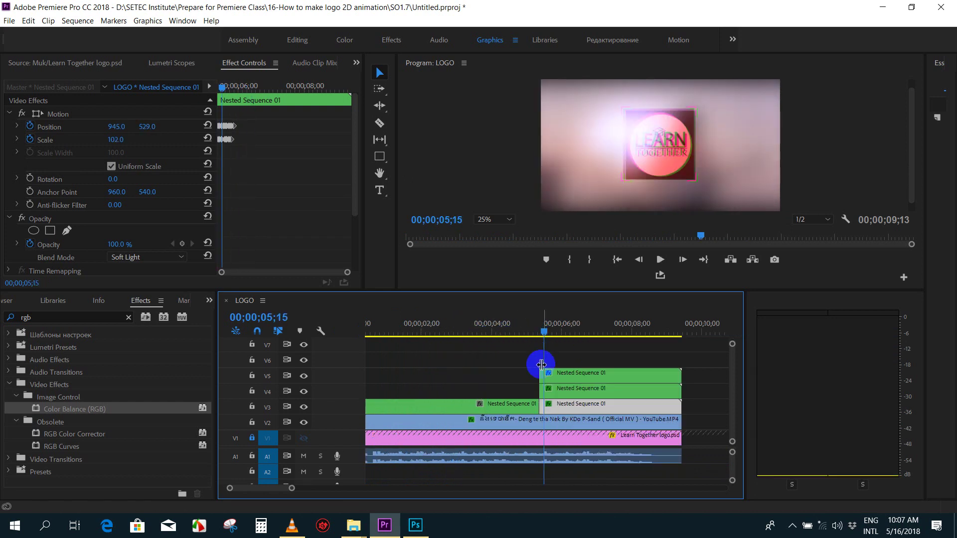
mouse_move(696, 357)
left_mouse_down()
mouse_move(565, 382)
mouse_move(559, 363)
left_mouse_up()
left_click_drag(541, 407, 686, 407)
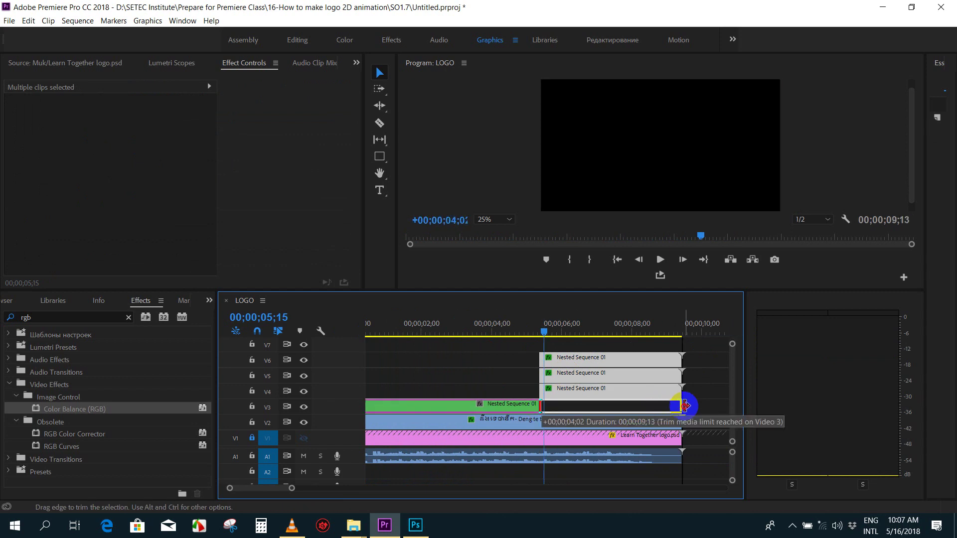
left_click(529, 327)
key("space")
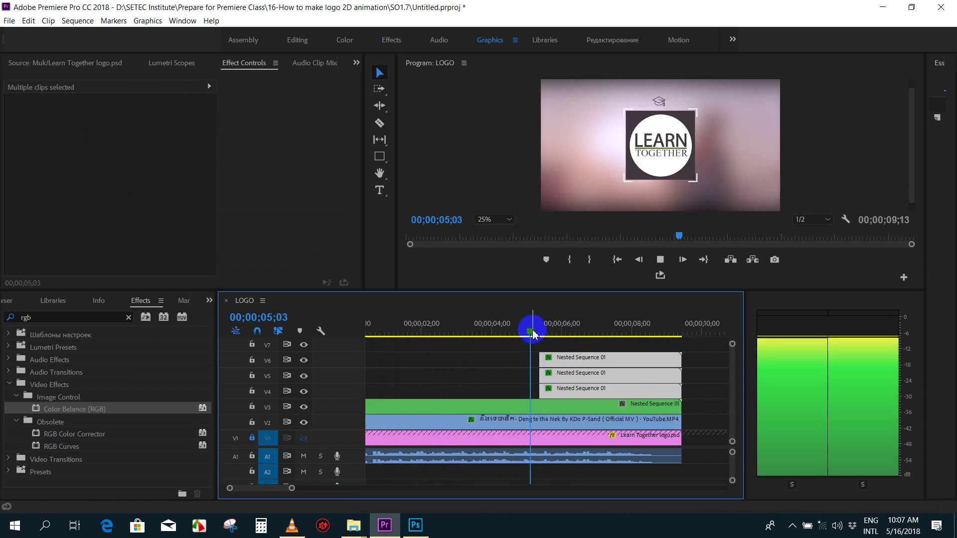
left_click(548, 333)
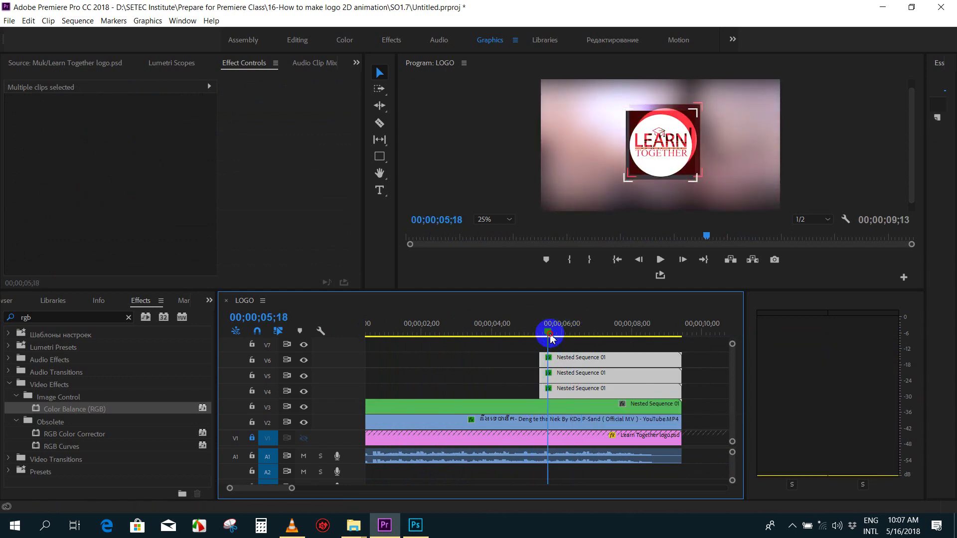
left_click_drag(551, 338, 556, 332)
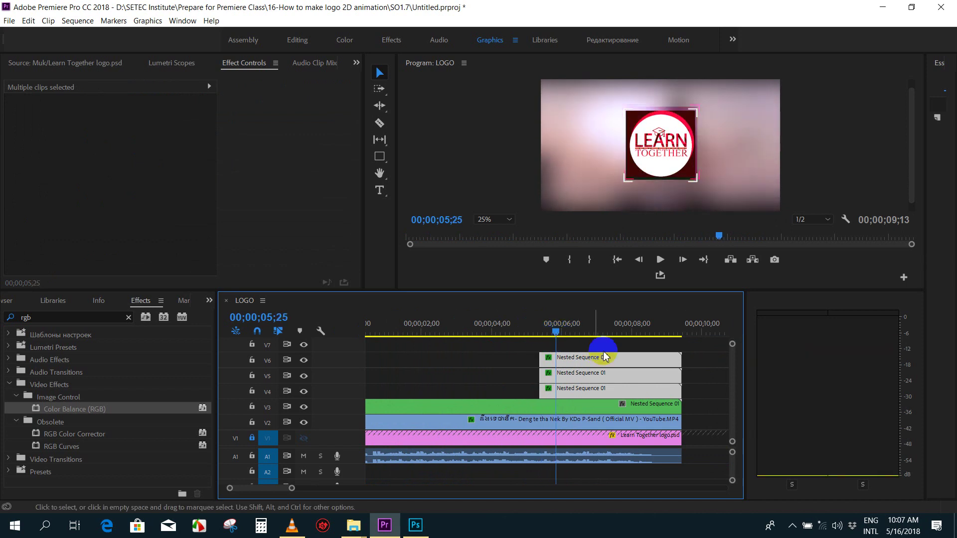
- Shorten the V4–V6 glitch clips to a brief burst and replay it from 05;05
left_click_drag(681, 357, 556, 363)
left_click(531, 335)
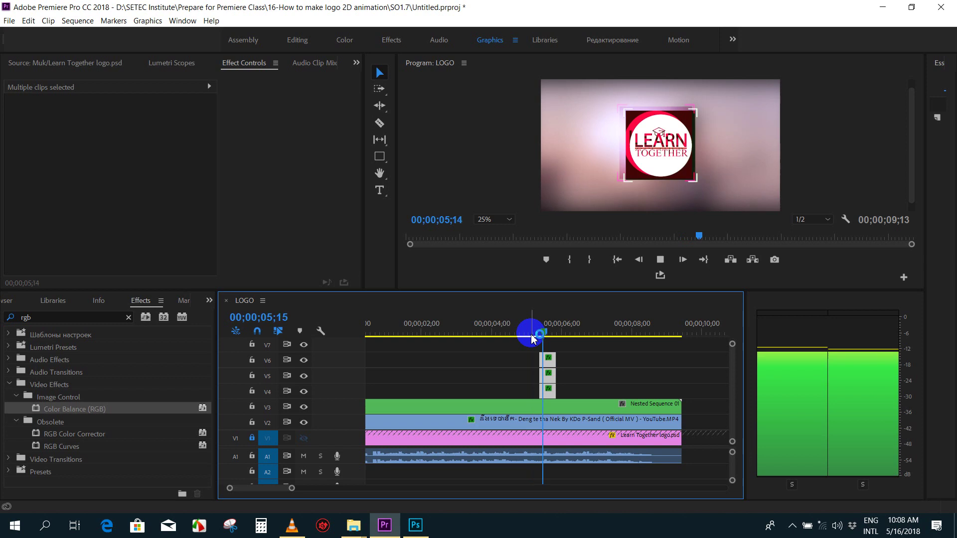
left_click(533, 335)
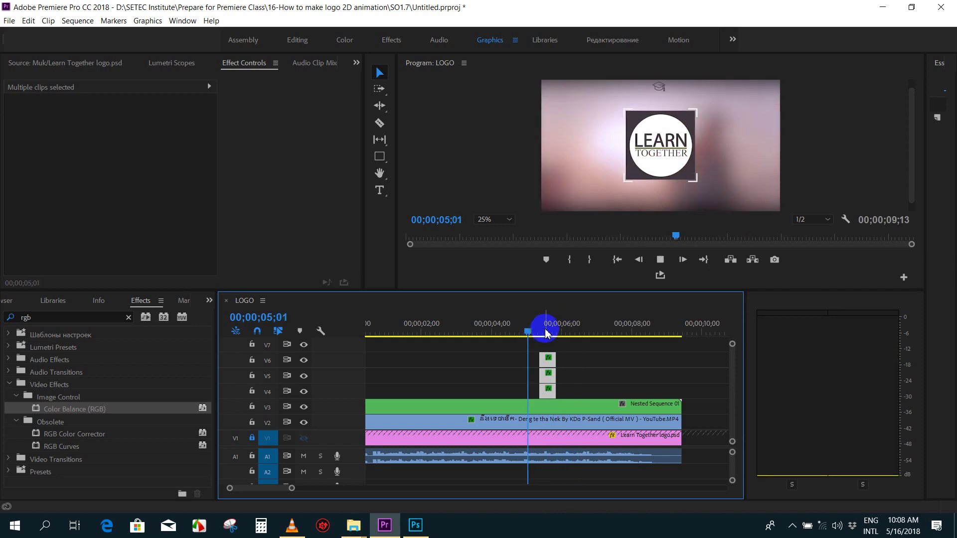
key("space")
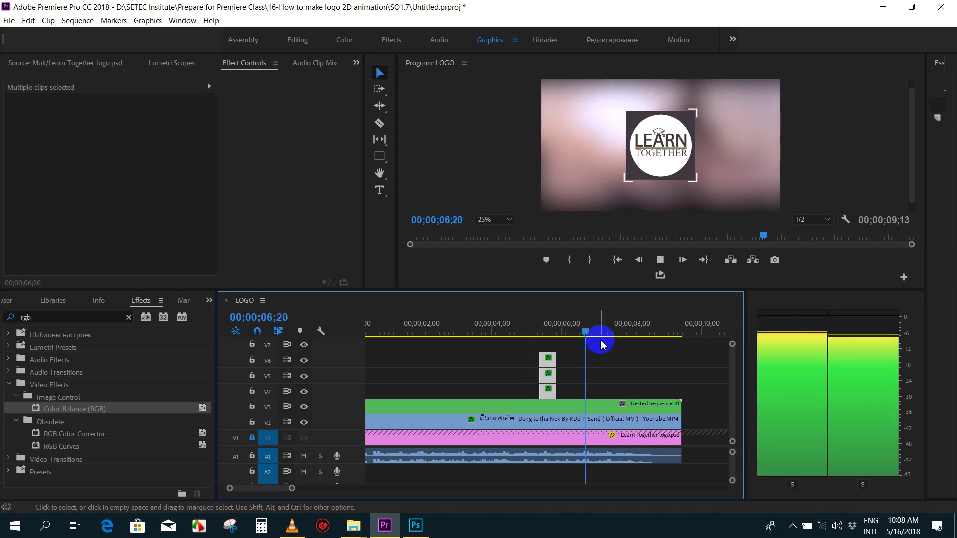
key("space")
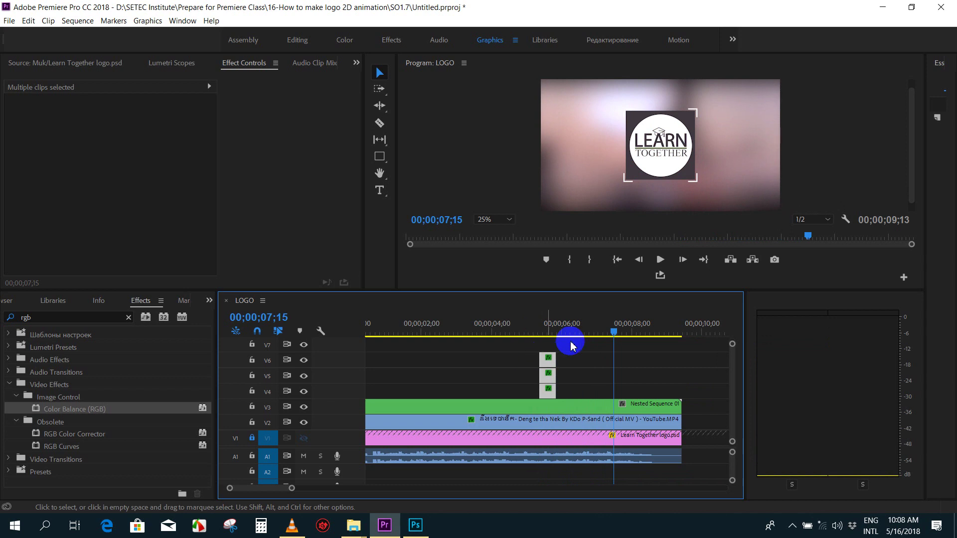
- Turn off V1 targeting and paste the glitch clips as a second burst at 07;15
key("ctrl+v")
key("ctrl+z")
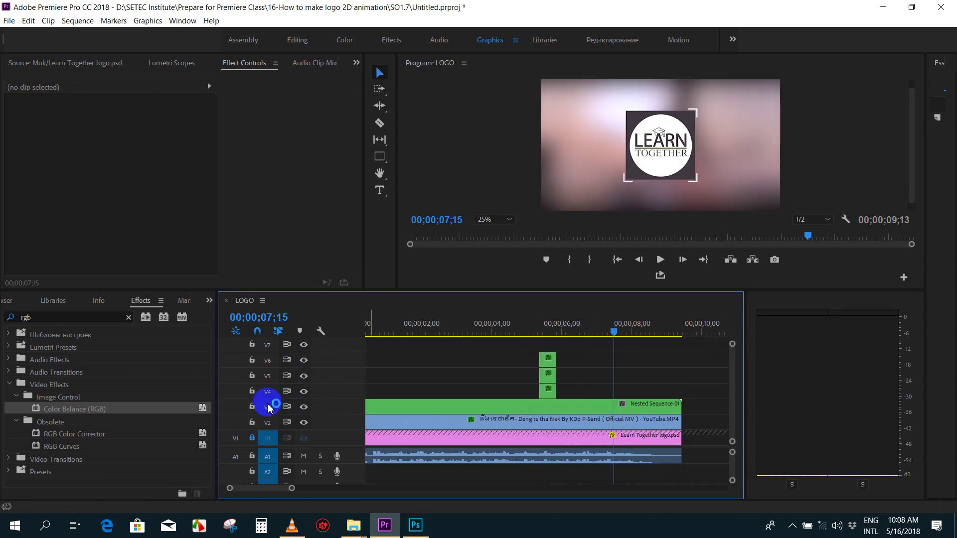
left_click(277, 439)
left_click(494, 379)
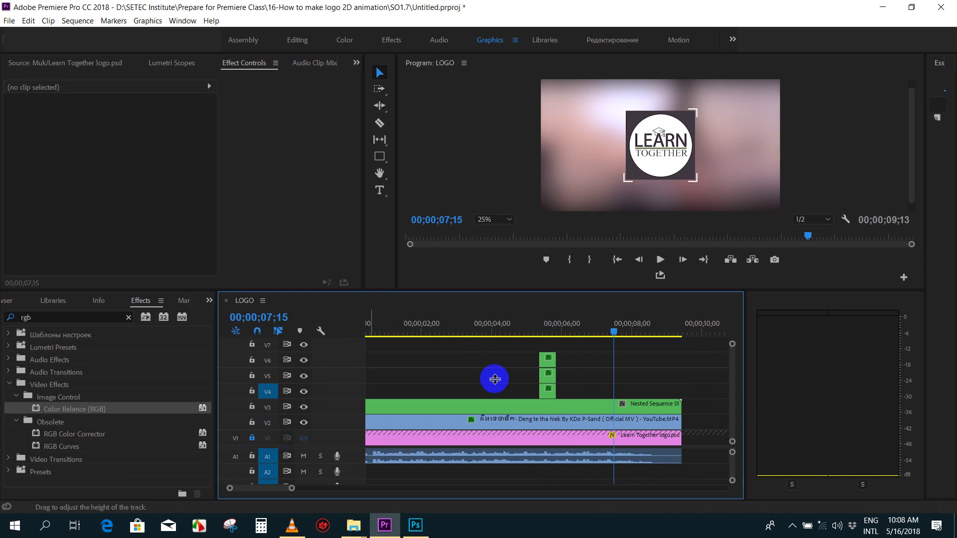
key("ctrl+v")
- Play the sequence from 04;04 to preview both glitch bursts
left_click_drag(614, 333, 499, 337)
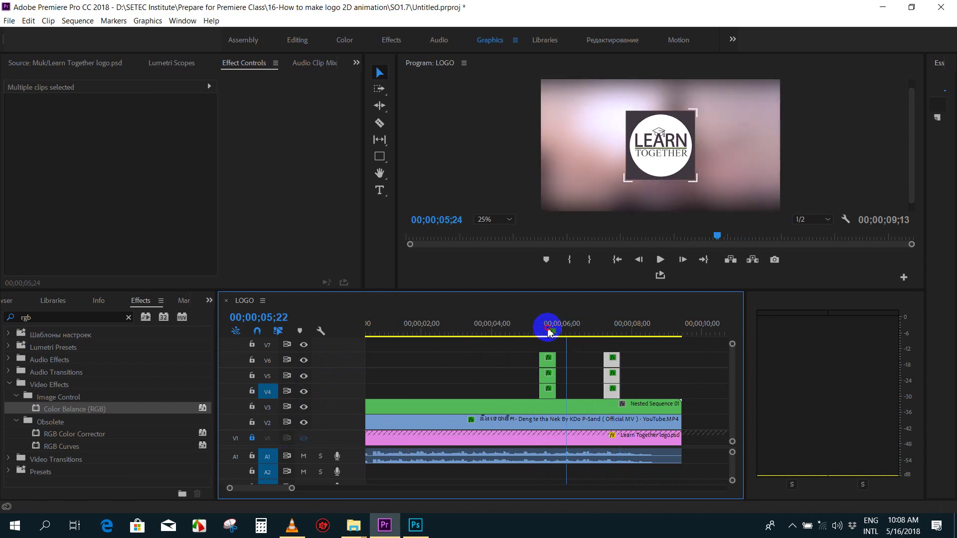
key("space")
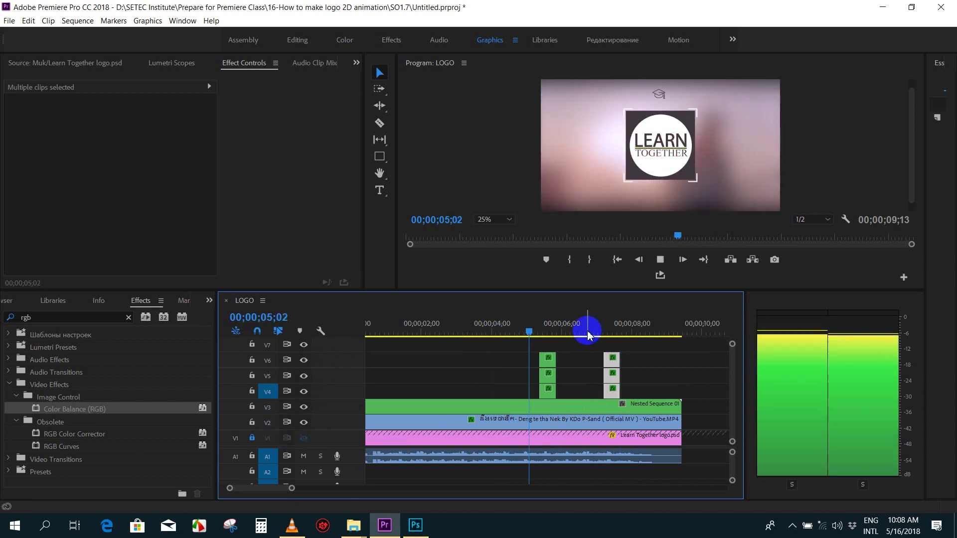
key("=")
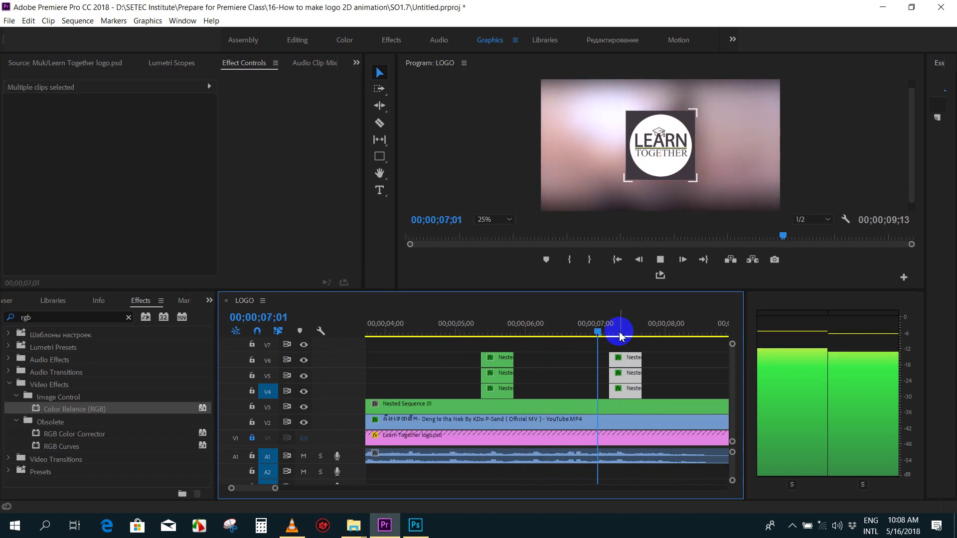
key("minus")
key("minus")
key("space")
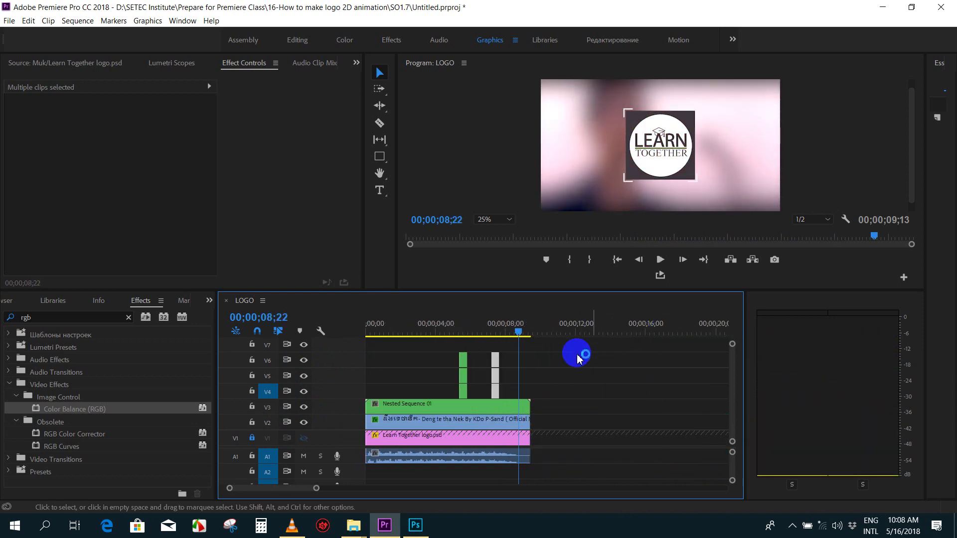
- Import Sound.MP4 from the Project panel and place it in the sequence around 12 seconds
left_click(209, 300)
left_click(245, 252)
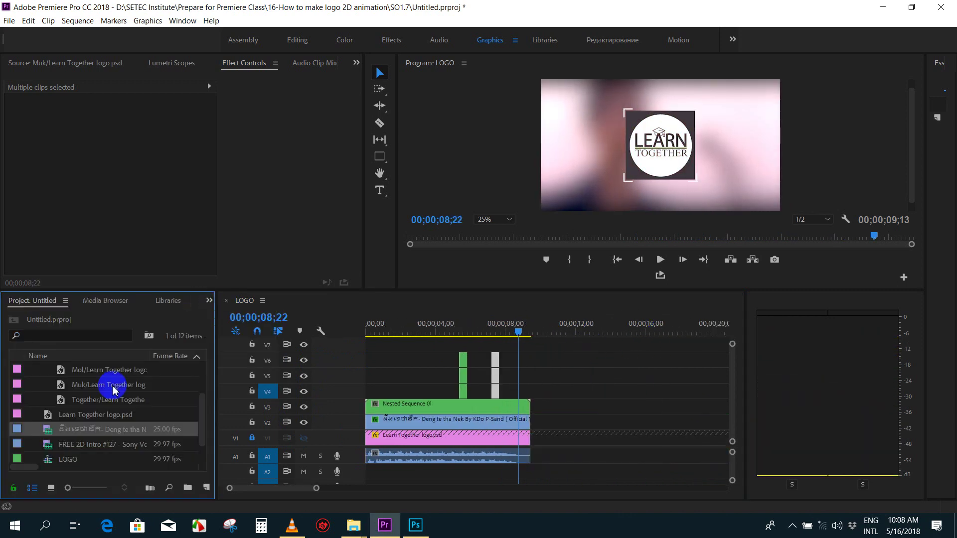
double_click(41, 400)
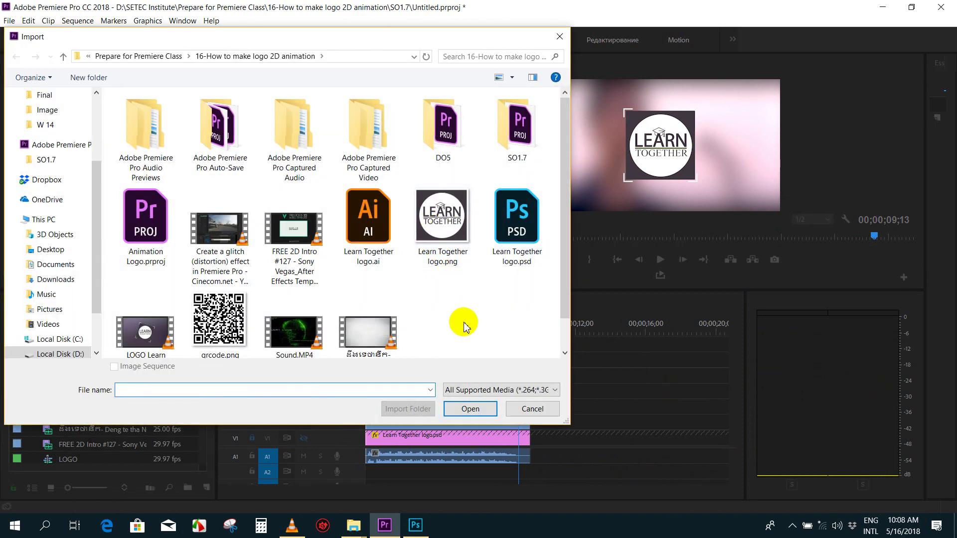
double_click(275, 323)
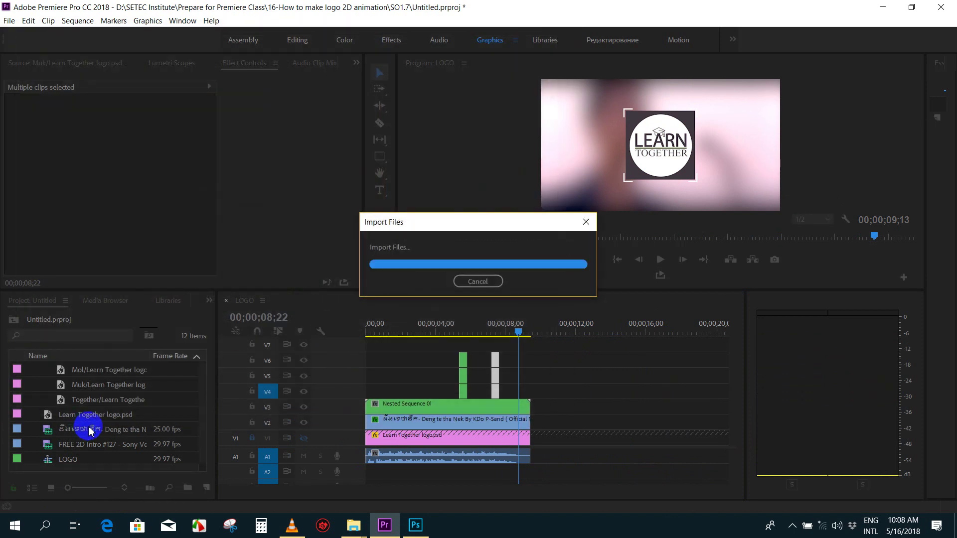
left_click_drag(52, 451, 572, 417)
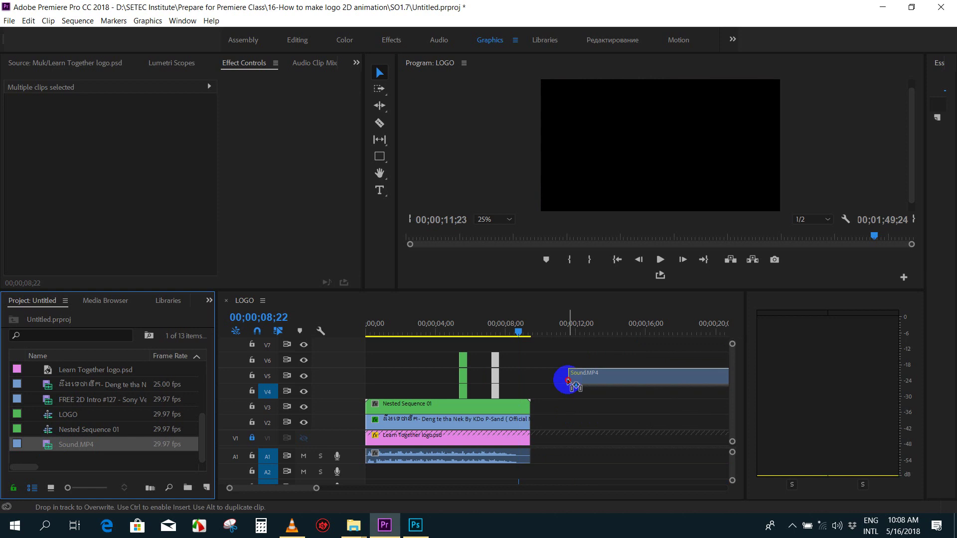
- Play Sound.MP4 to locate the wanted sound effect
left_click(593, 323)
key("space")
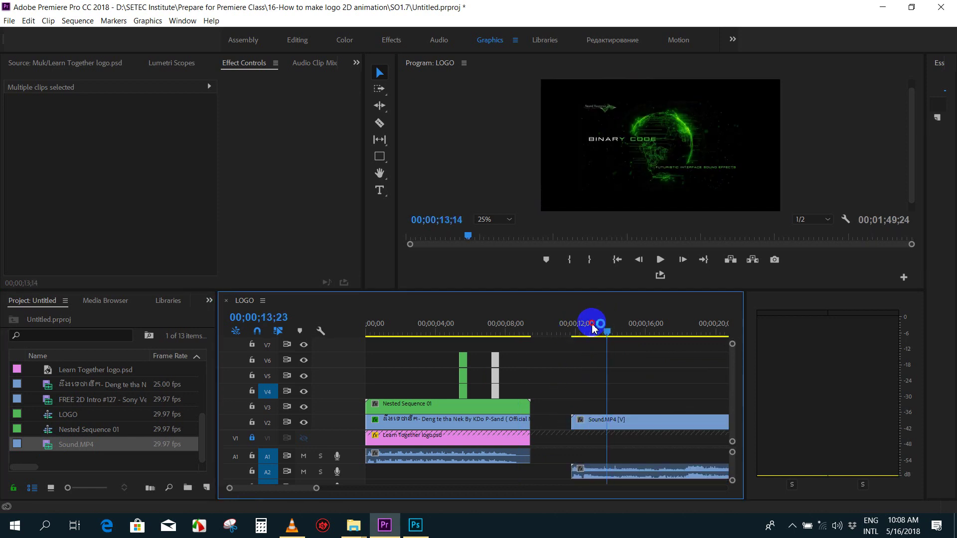
key("equal")
key("equal")
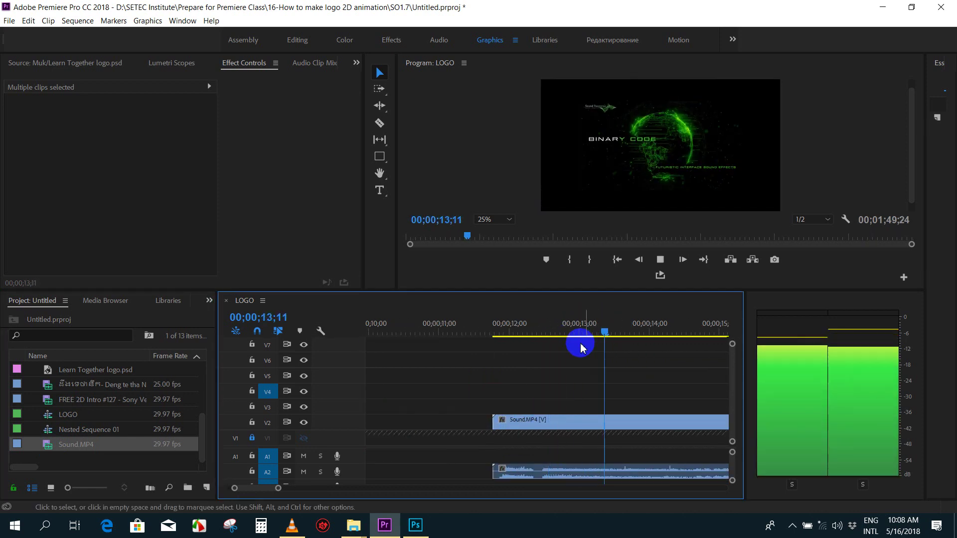
key("minus")
key("minus")
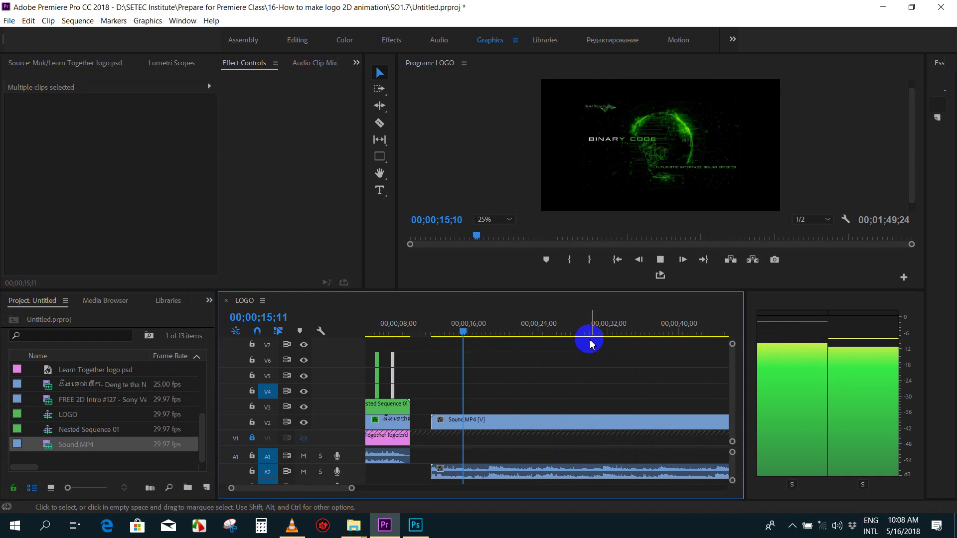
left_click(477, 333)
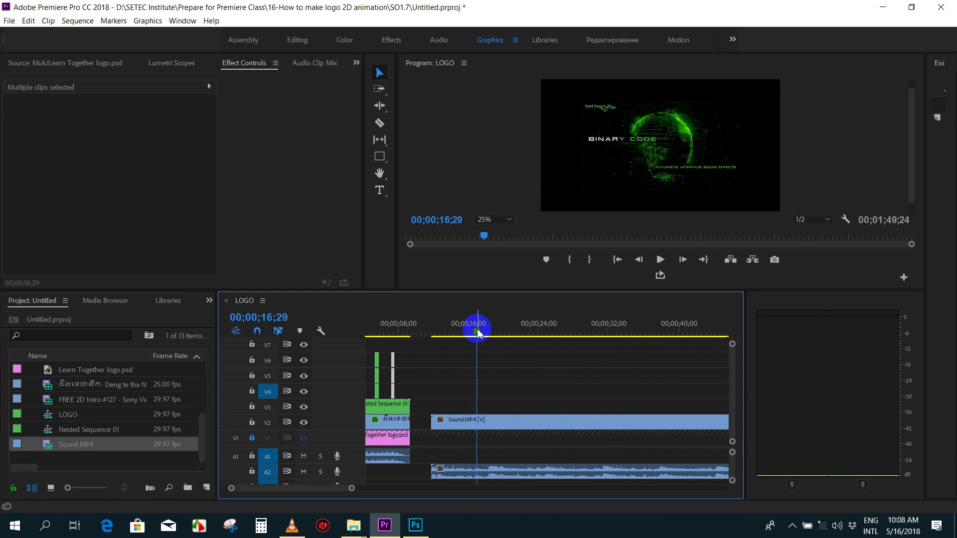
key("equal")
key("equal")
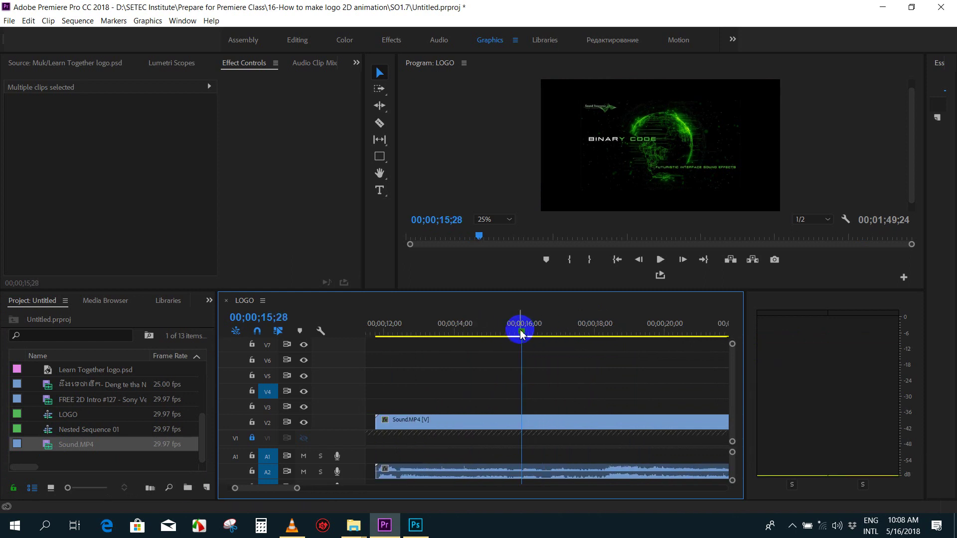
key("space")
key("equal")
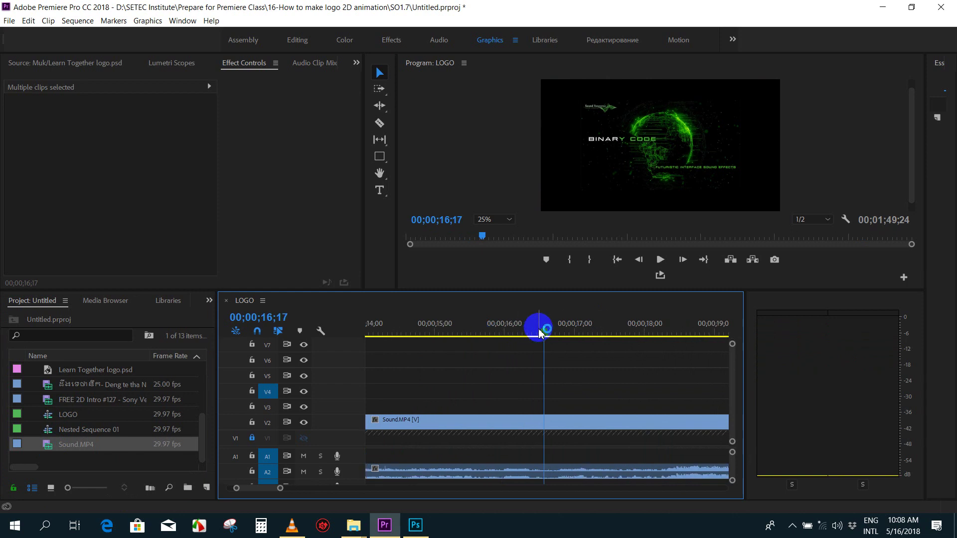
- Cut Sound.MP4 at 16;03 with Ctrl+K and delete the part before it
left_click_drag(543, 332, 503, 342)
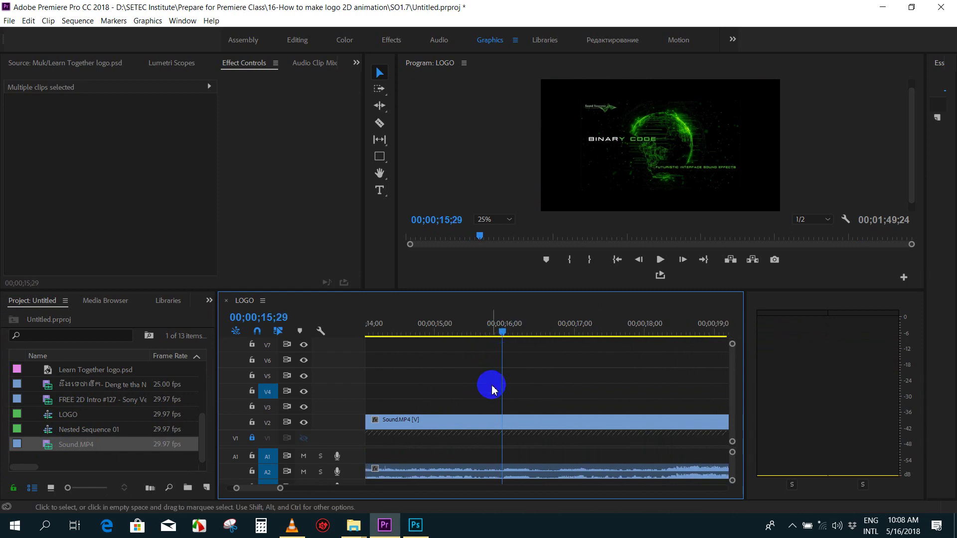
key("ctrl+k")
left_click(487, 420)
key("Delete")
- Cut Sound.MP4 at 16;13 and delete its video parts on V2
left_click_drag(503, 331, 534, 332)
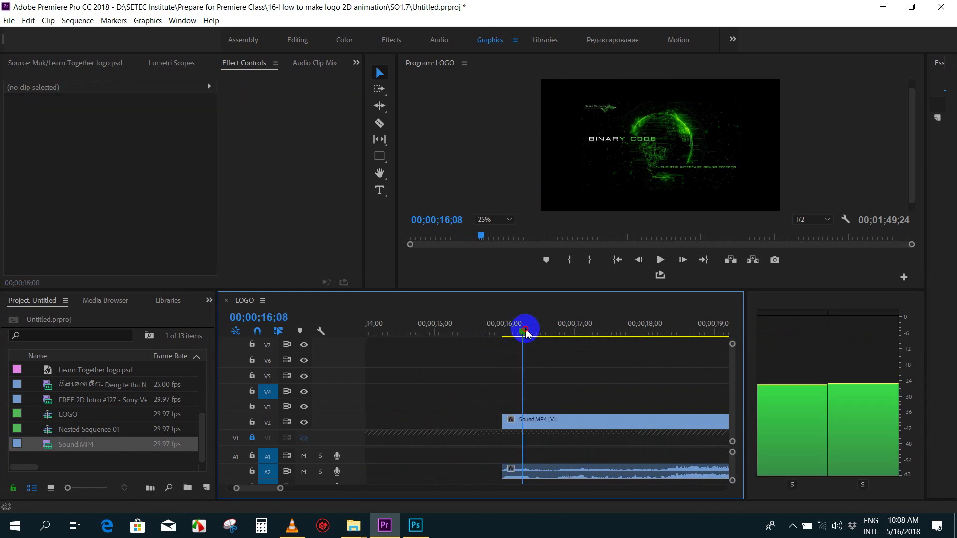
key("ctrl+k")
left_click(558, 420)
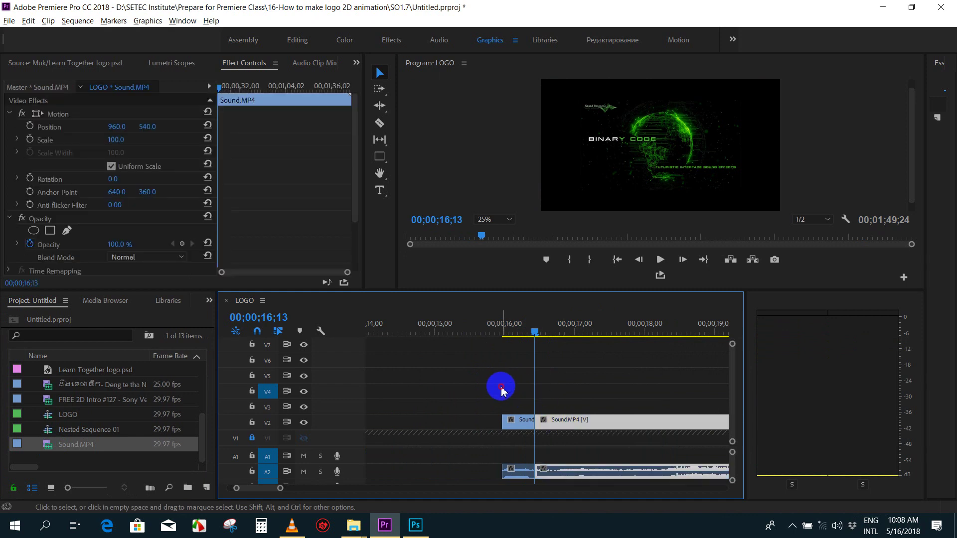
left_click_drag(502, 390, 559, 424)
key("Delete")
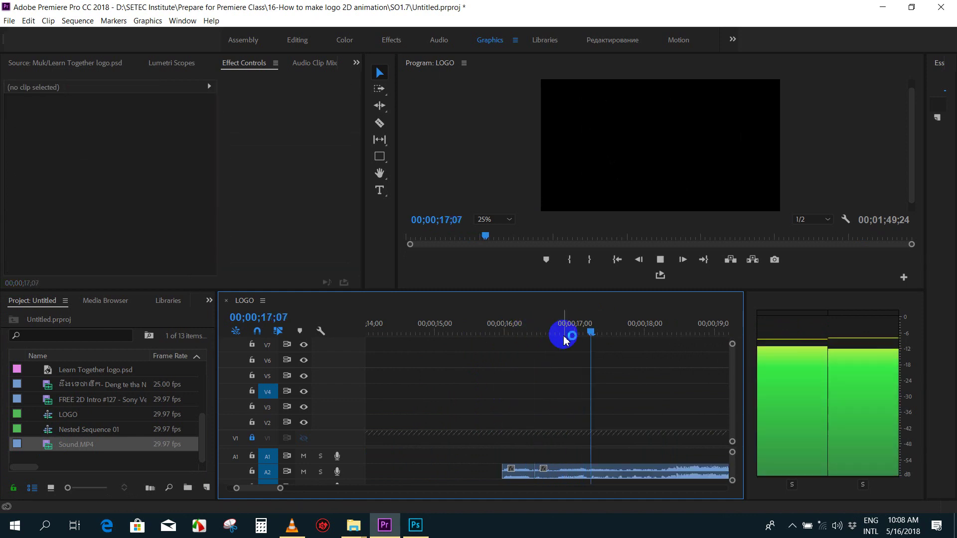
- Razor the A2 audio at 17;11, delete the tail, and trim the second snippet's start to 16;20
left_click(598, 334)
left_click(618, 480)
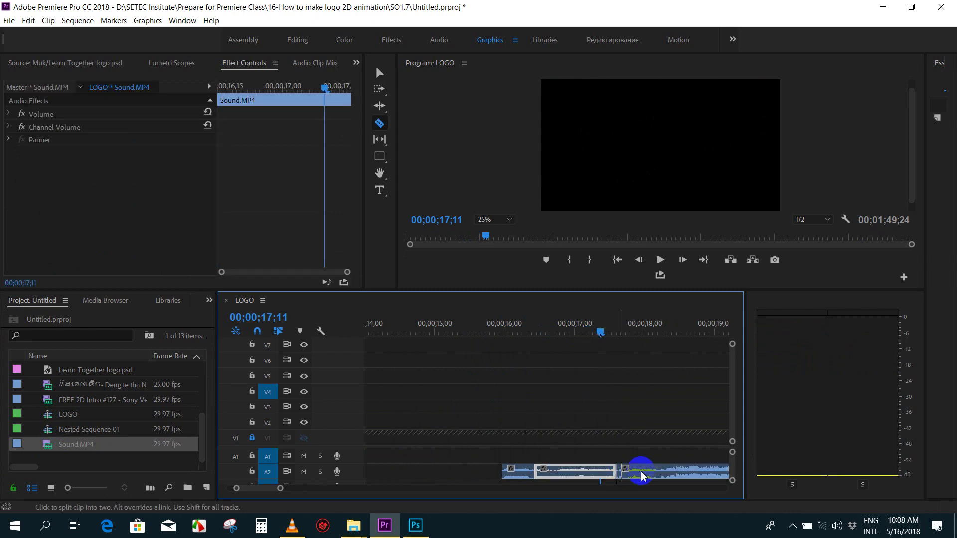
key("Delete")
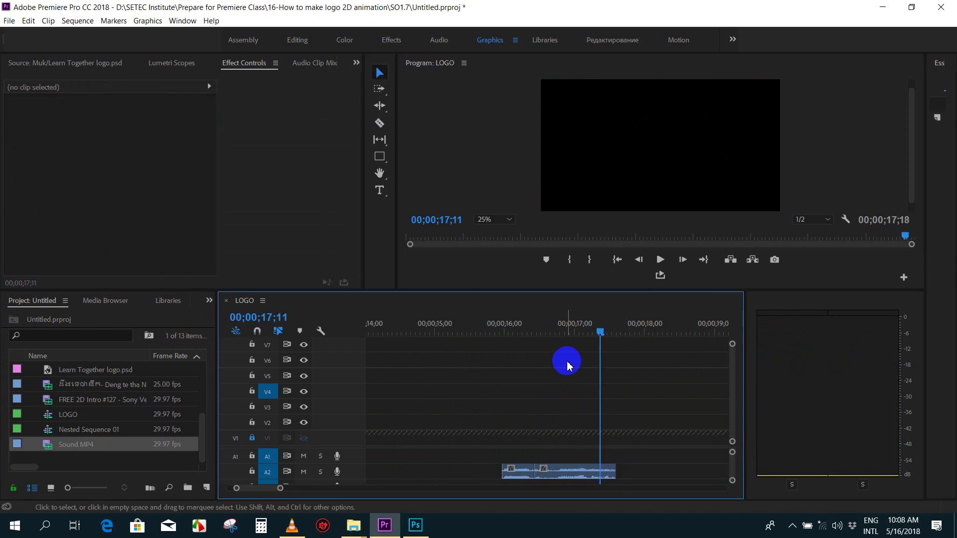
left_click(553, 327)
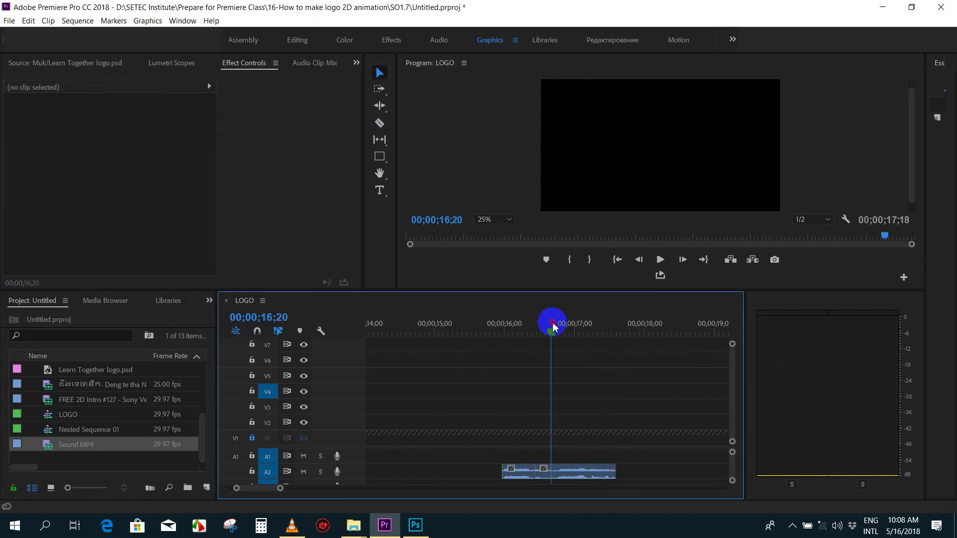
left_click(548, 476)
mouse_move(547, 472)
left_mouse_down()
mouse_move(566, 476)
mouse_move(425, 477)
mouse_move(418, 446)
left_mouse_up()
- Move the two A2 audio snippets under the glitch bursts at about 5;00 and 7;10
key("minus")
key("minus")
left_click(377, 329)
key("minus")
left_click(402, 324)
key("equal")
key("equal")
left_click(626, 378)
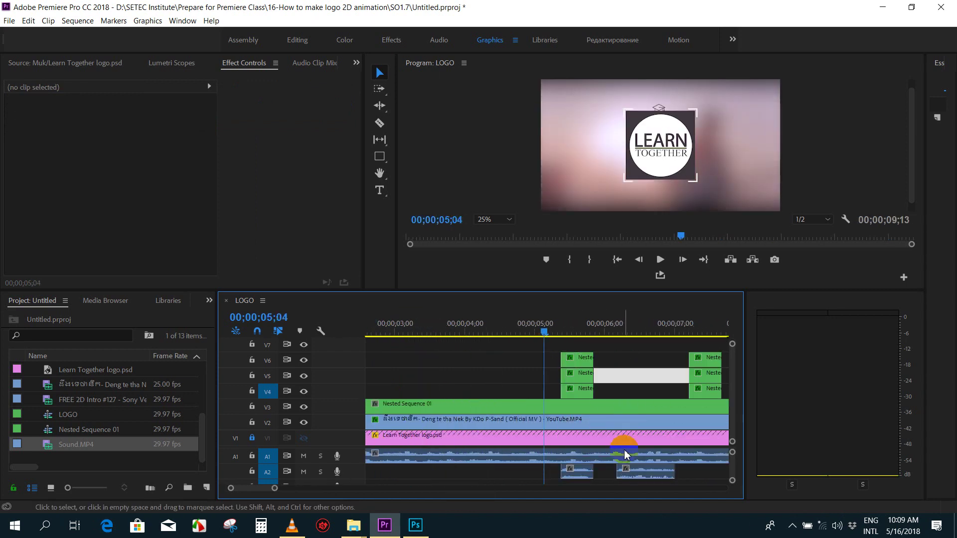
left_click_drag(626, 471, 698, 471)
- Play back from 4;20 and 4;26 to check the sound syncs with the bursts
left_click(556, 325)
key("space")
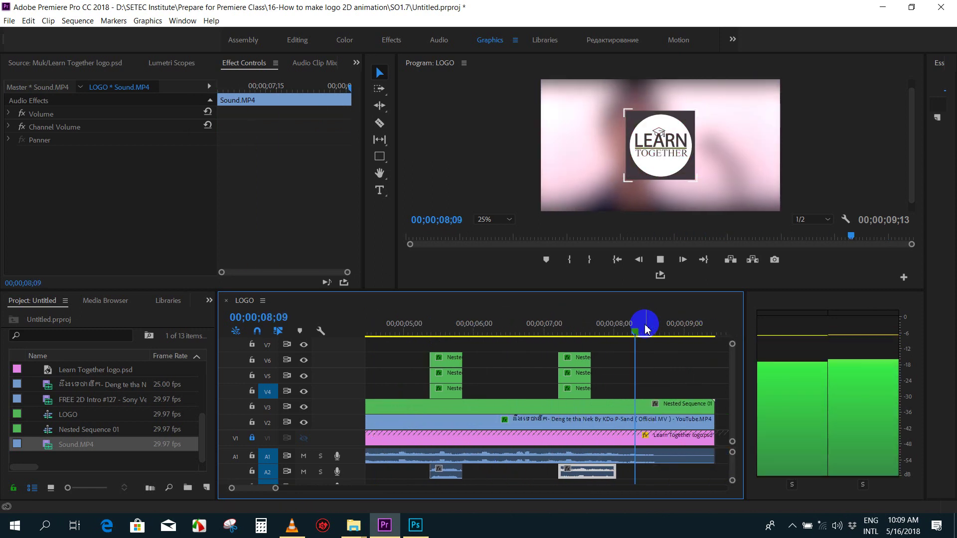
left_click(595, 477)
left_click(567, 330)
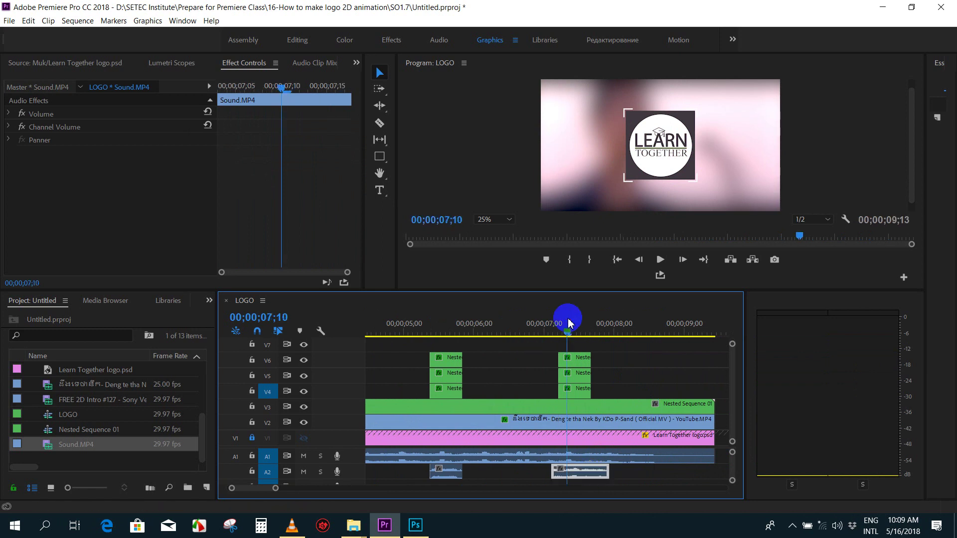
left_click(416, 332)
key("space")
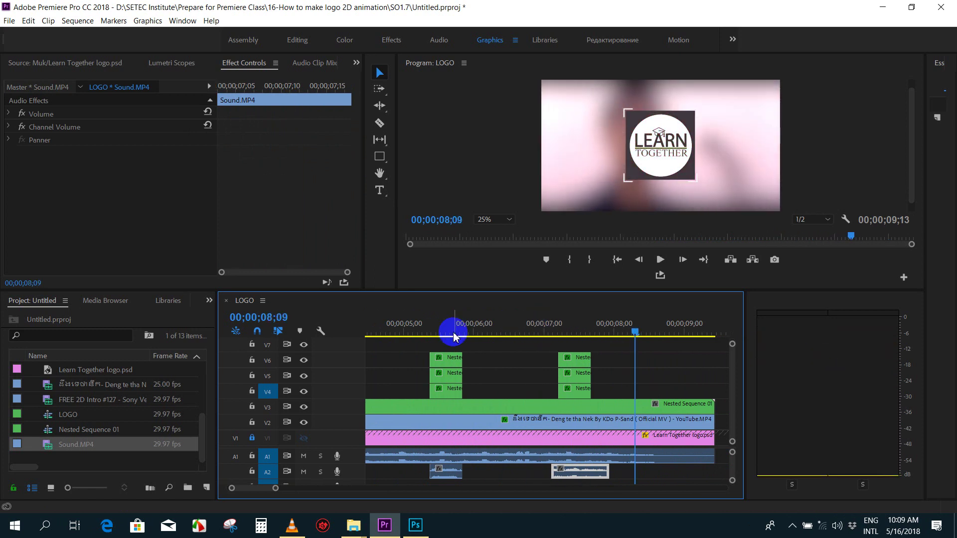
left_click(437, 330)
mouse_move(437, 330)
left_mouse_down()
mouse_move(449, 338)
mouse_move(429, 337)
left_mouse_up()
- Inspect the V4 glitch clip and background clip settings, then select the V3 Nested Sequence 01 clip
left_click(445, 390)
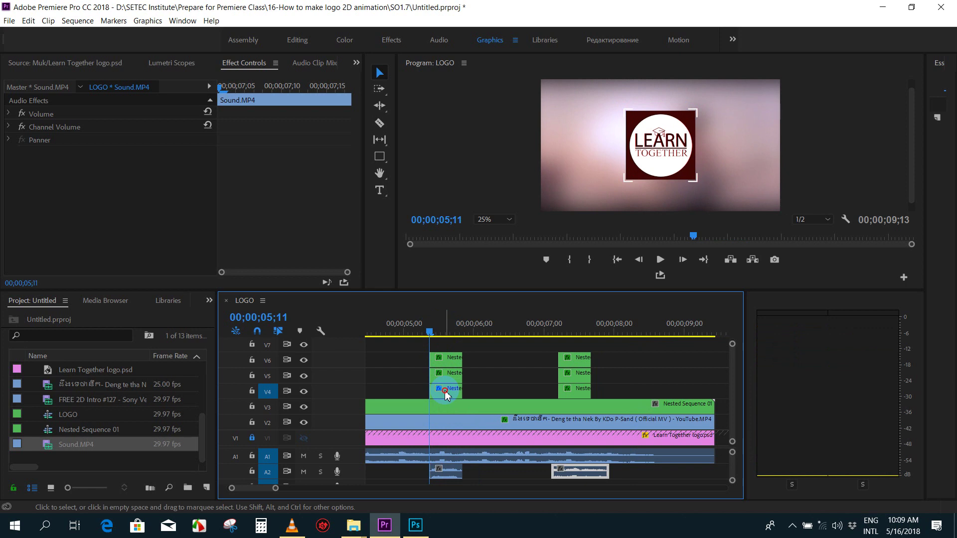
left_click(274, 188)
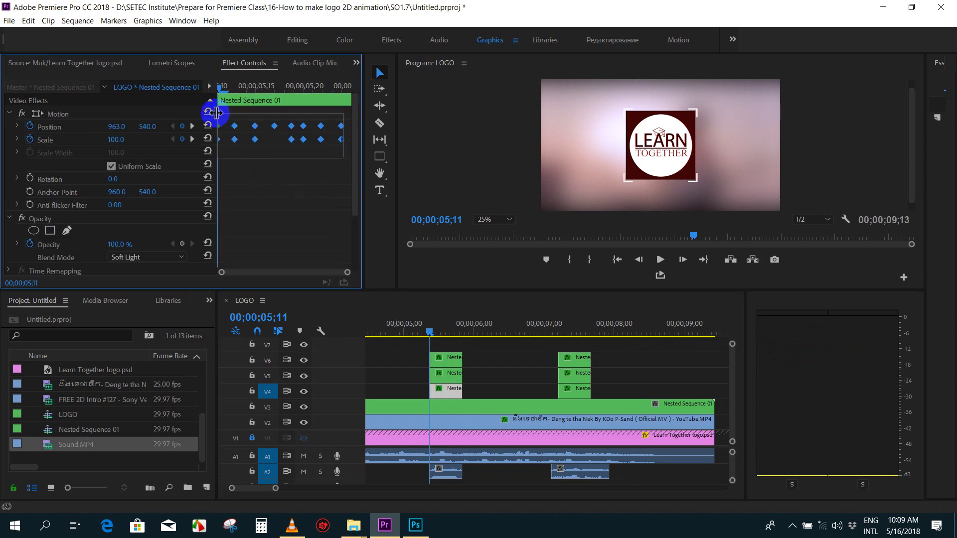
left_click(457, 426)
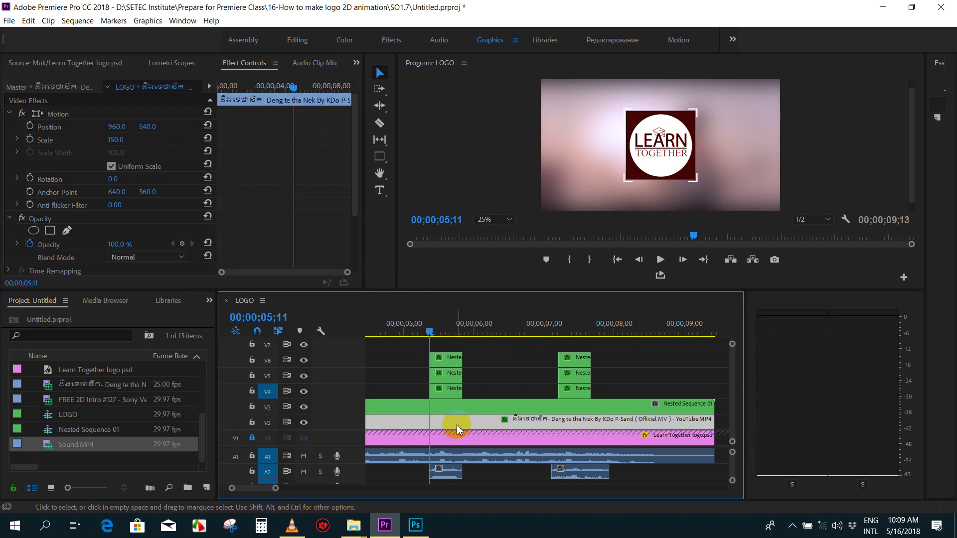
left_click(452, 406)
- Play the first glitch burst from 5;05 and scrub back to 5;11
key("minus")
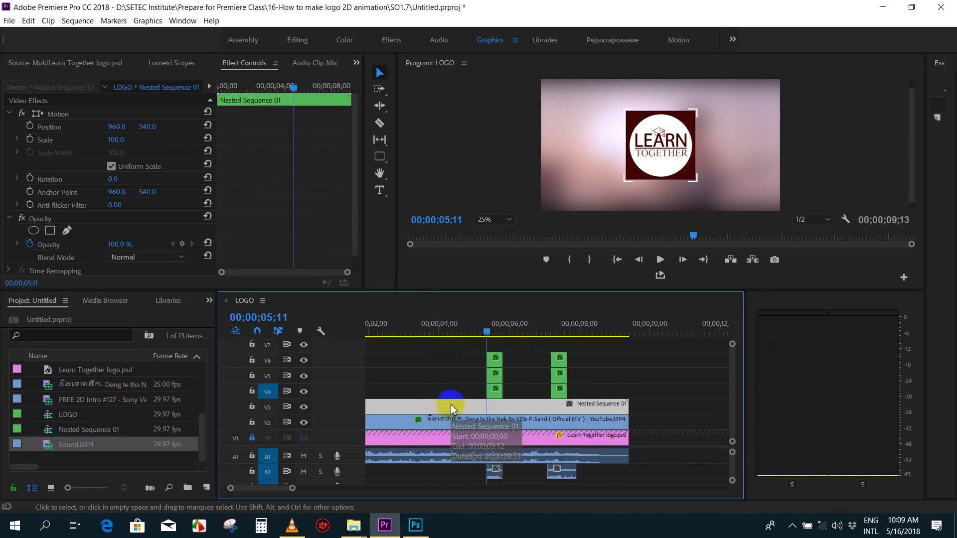
key("minus")
key("equal")
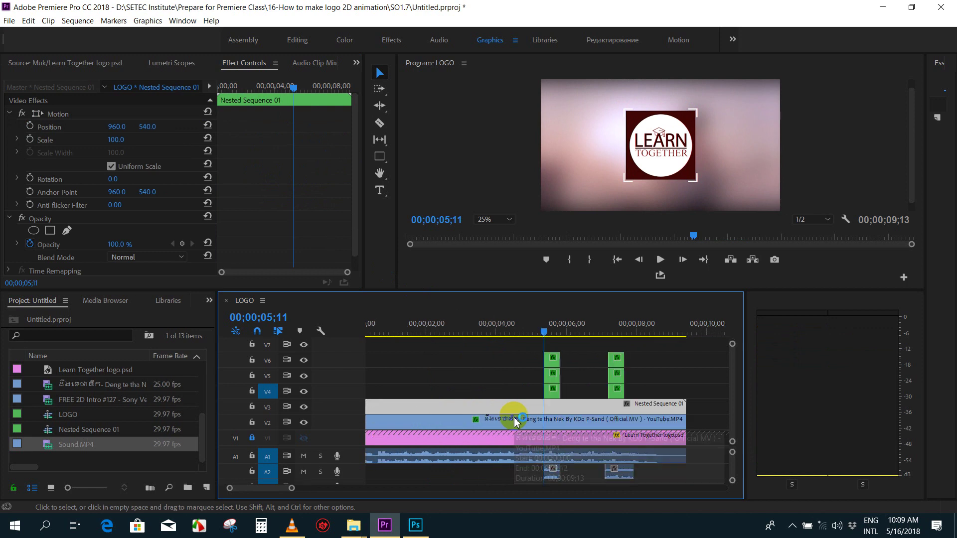
key("equal")
left_click(531, 325)
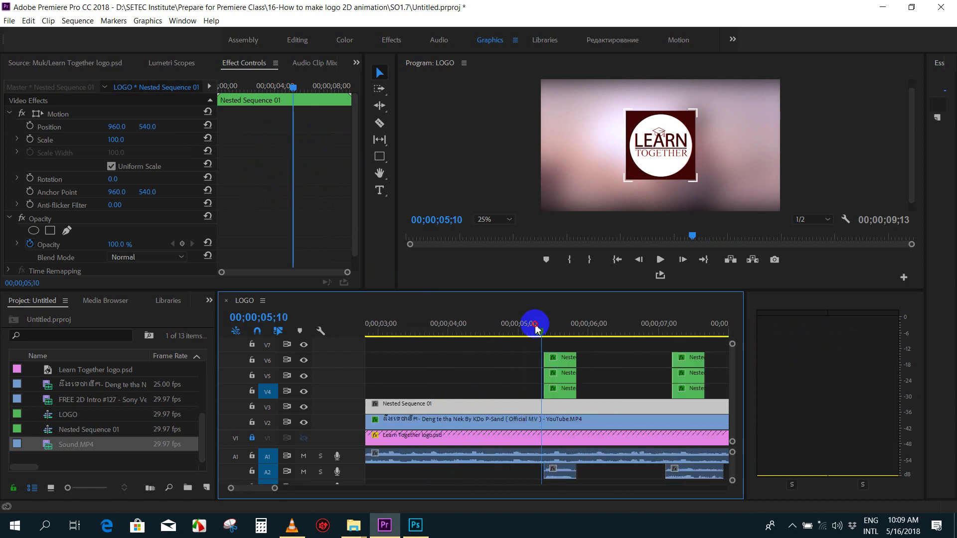
key("space")
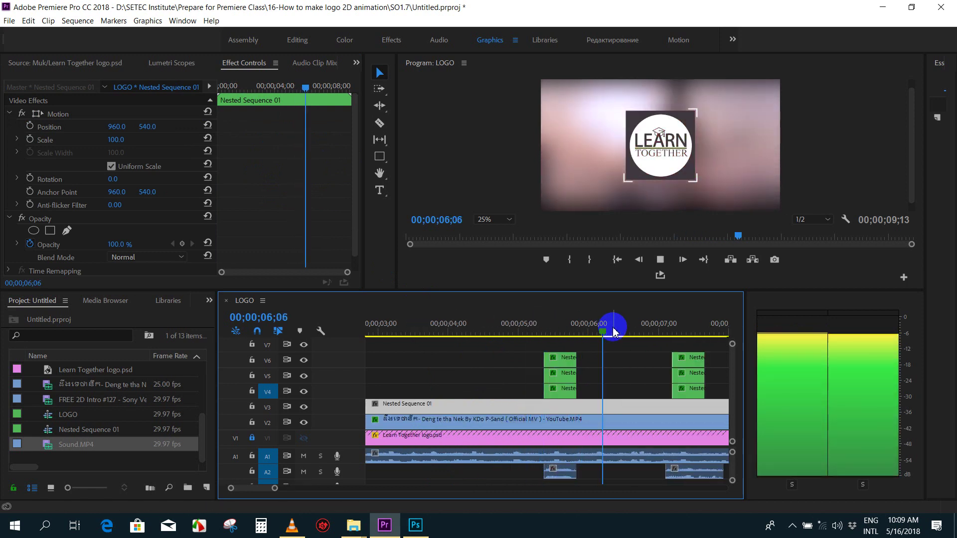
key("space")
left_click_drag(490, 343, 492, 335)
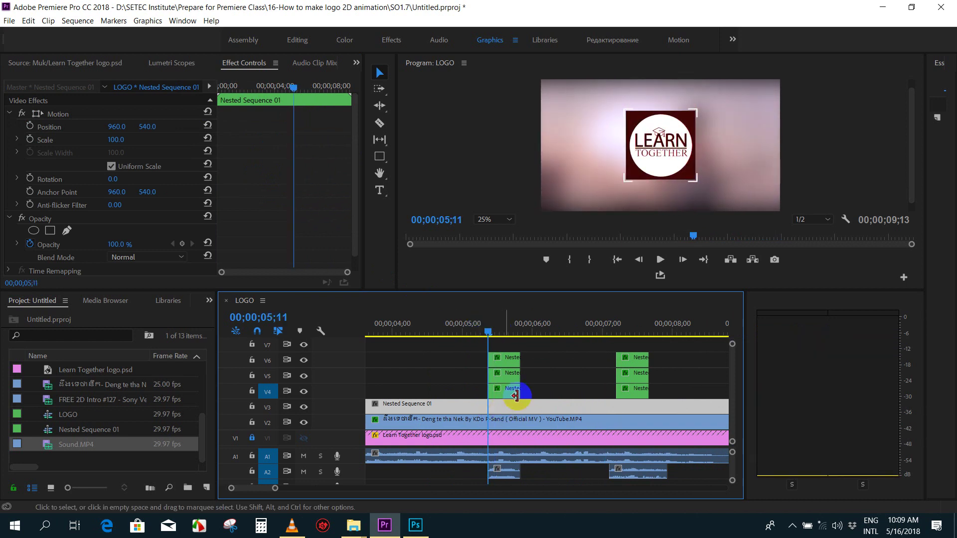
- Check the V4 glitch clip's last keyframes, then select the Nested Sequence 01 logo clip near 5;11
left_click(515, 395)
left_click_drag(341, 162, 342, 135)
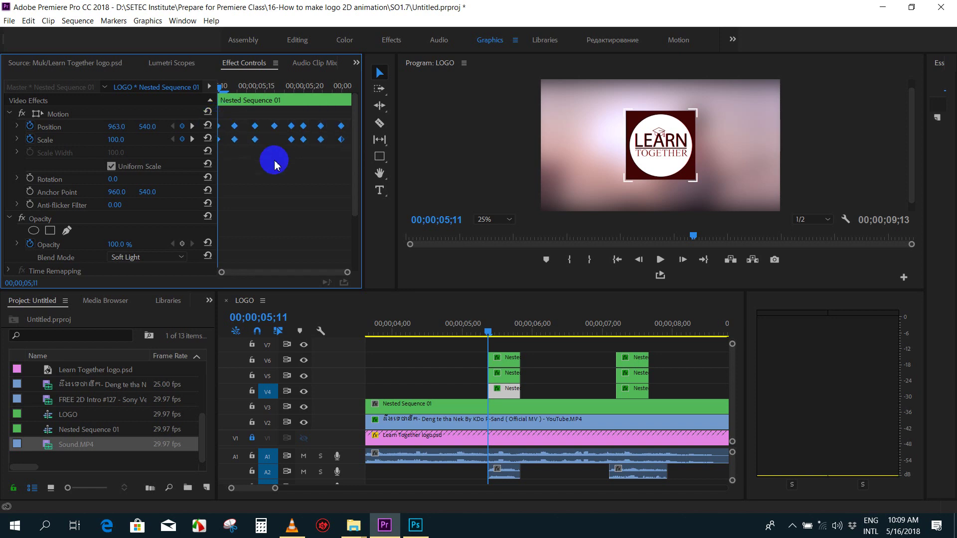
left_click(506, 390)
left_click(502, 408)
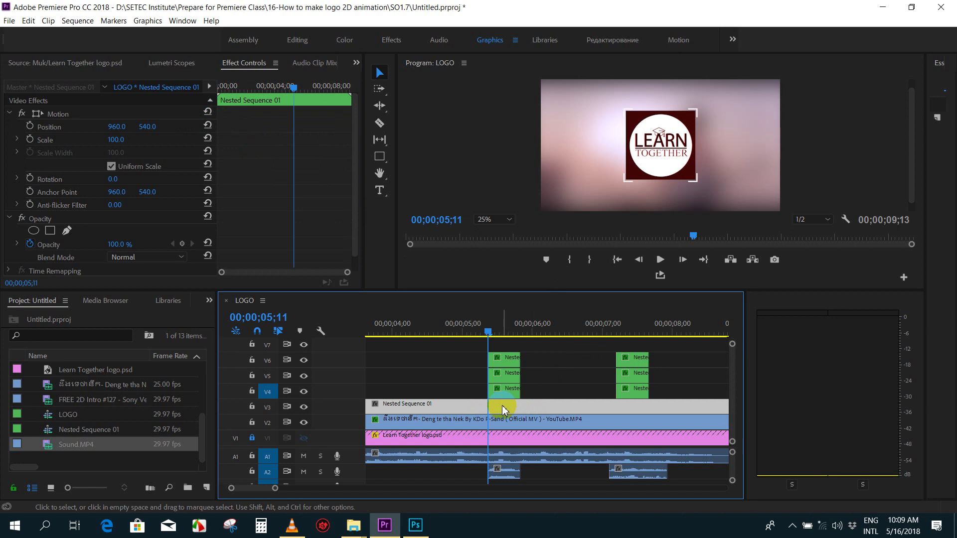
left_click_drag(233, 86, 215, 84)
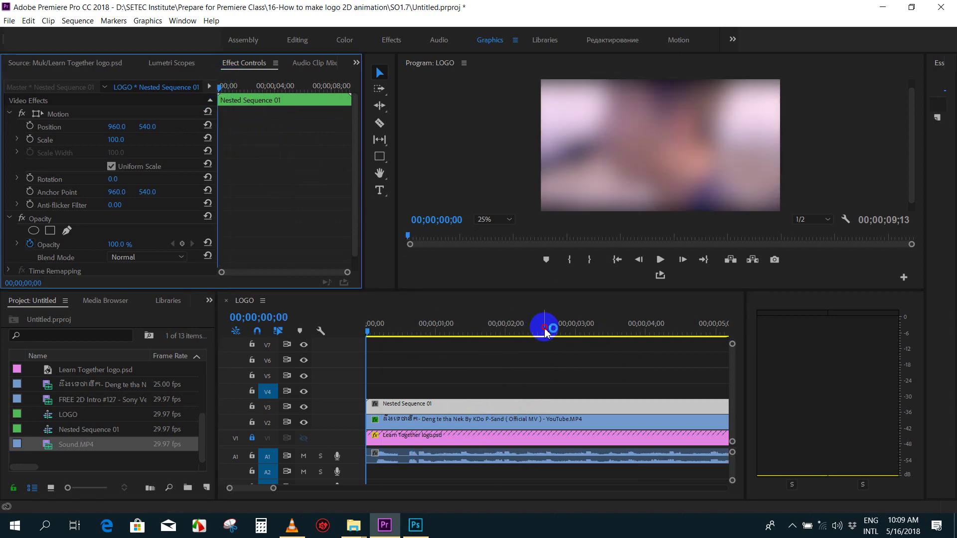
key("minus")
mouse_move(549, 325)
left_mouse_down()
mouse_move(461, 323)
mouse_move(555, 339)
left_mouse_up()
key("equal")
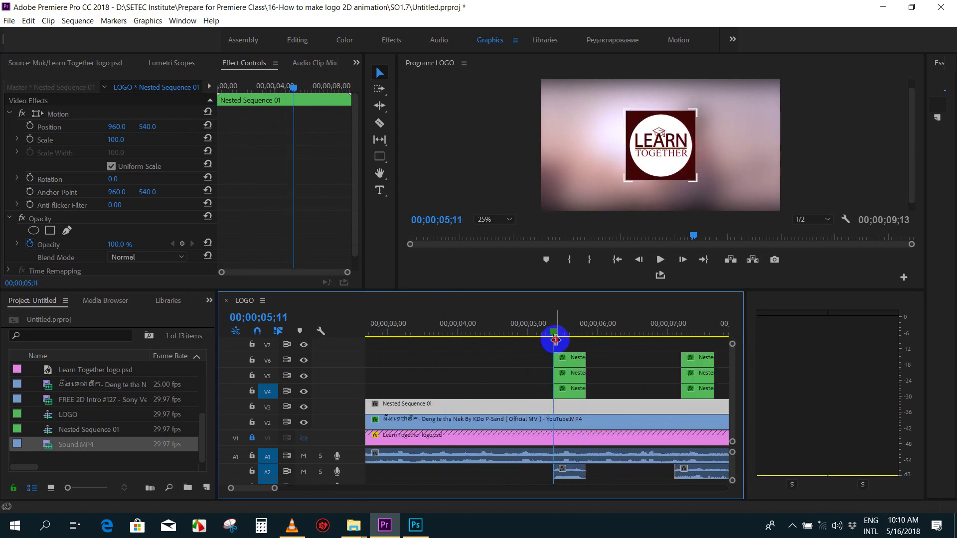
- Enable Position and Scale keyframes at 5;11, shift the logo right, then left to X 924 at 5;12
left_click(570, 408)
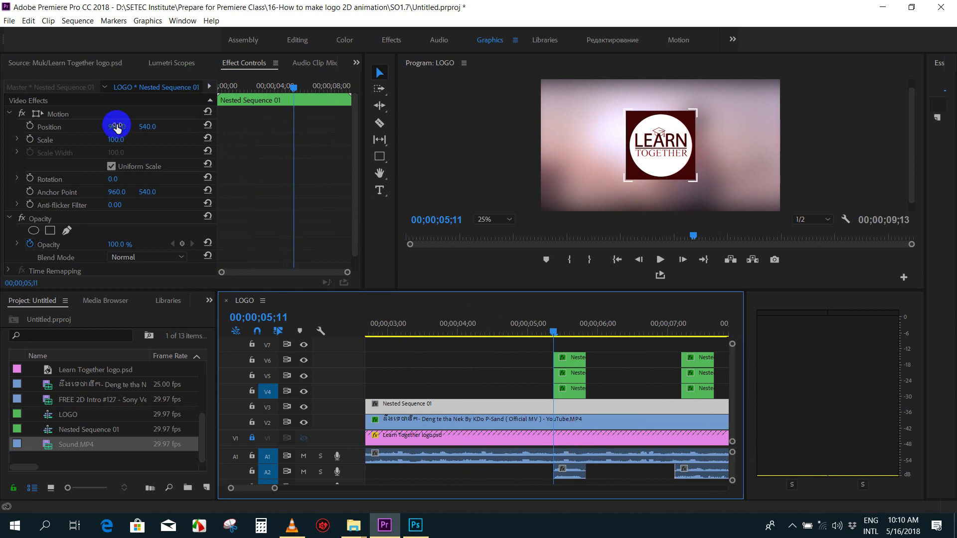
left_click(30, 126)
left_click(30, 140)
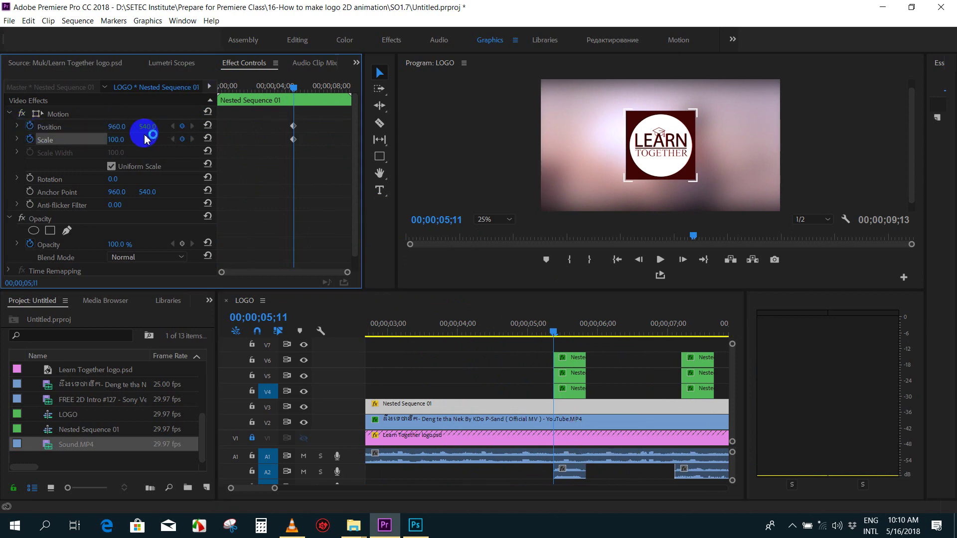
left_click_drag(115, 127, 131, 126)
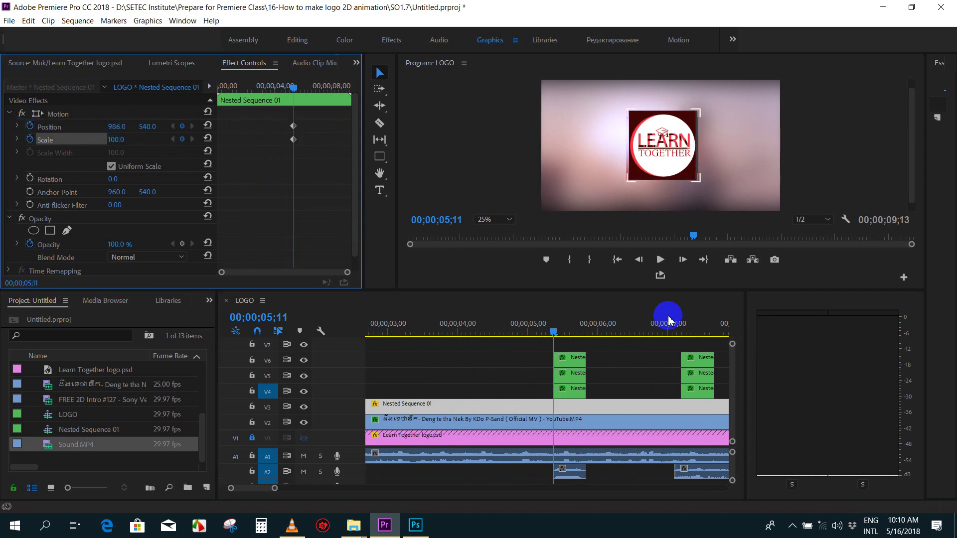
left_click(556, 329)
left_click_drag(116, 128, 85, 132)
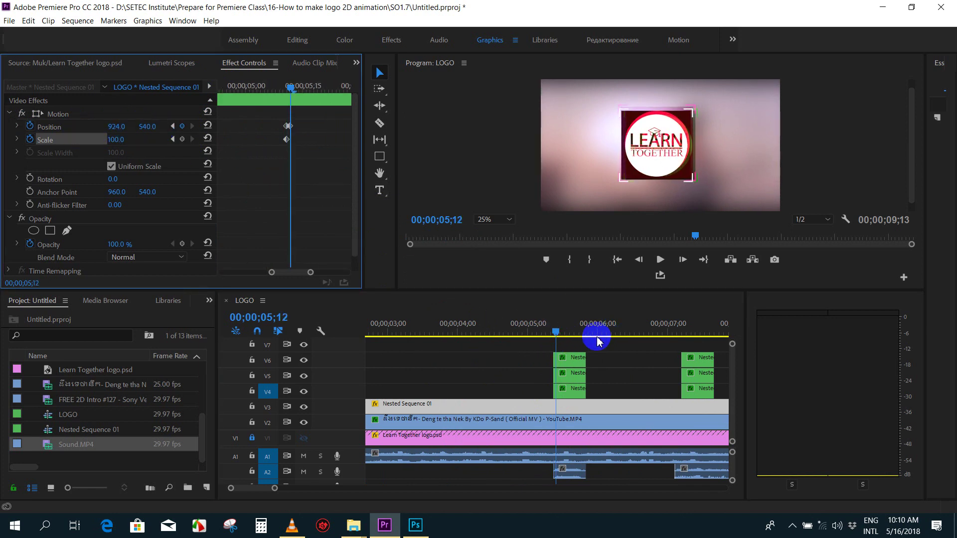
- Add shake keyframes: raise the logo at 5;14, Y 542 at 5;15, X 897 at 5;17
left_click_drag(558, 327, 562, 328)
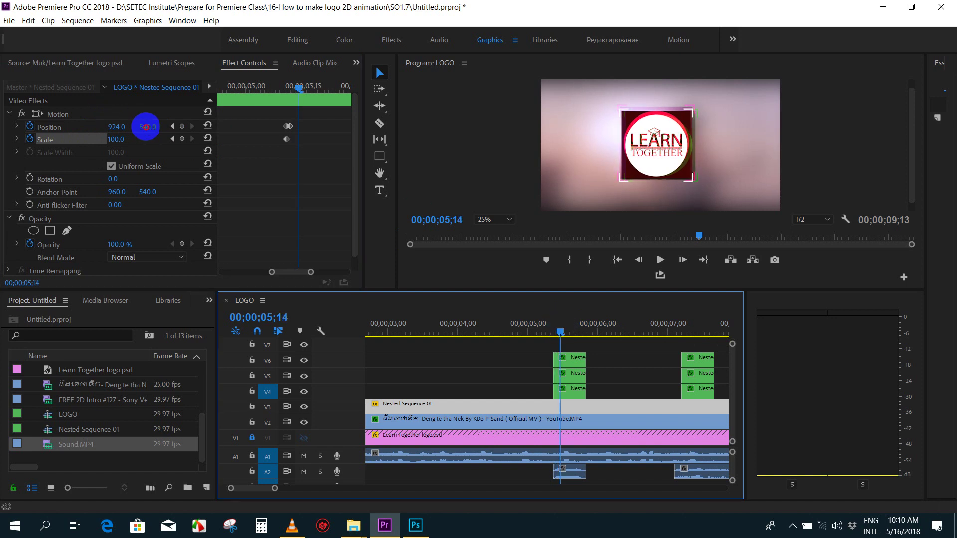
mouse_move(145, 127)
left_mouse_down()
mouse_move(118, 131)
mouse_move(187, 125)
left_mouse_up()
left_click(563, 337)
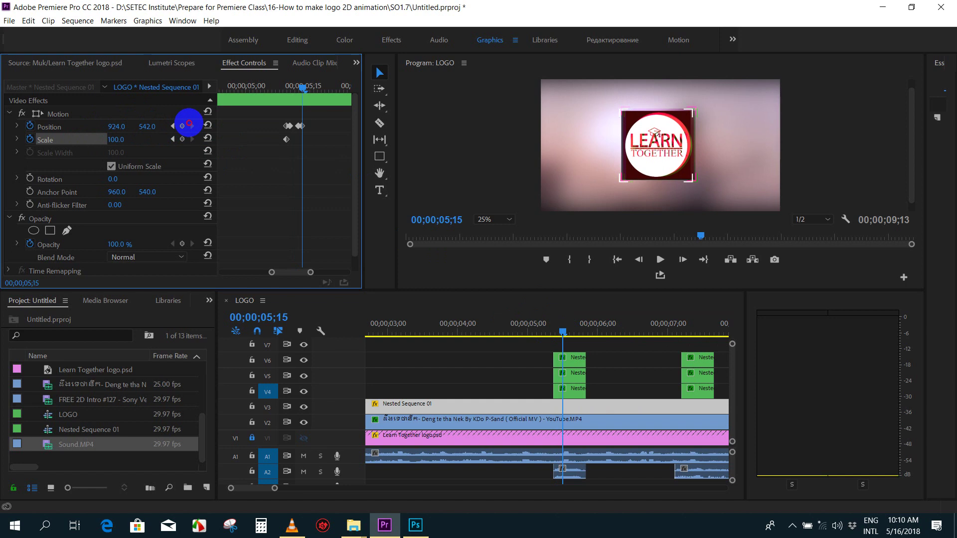
left_click(567, 331)
left_click(569, 331)
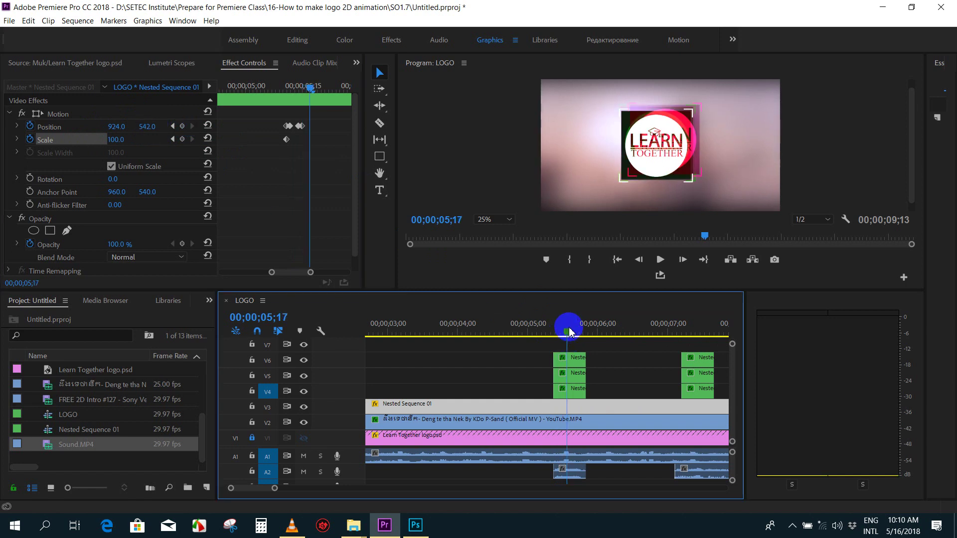
mouse_move(115, 124)
left_mouse_down()
mouse_move(100, 127)
mouse_move(148, 126)
left_mouse_up()
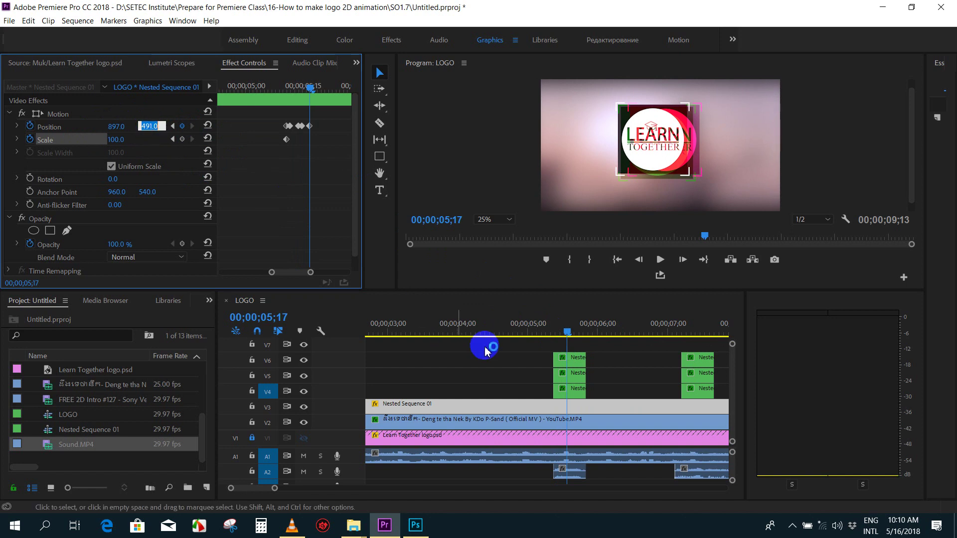
- Add Y keyframes raising the logo at 5;20, Y 495 at 5;21 and Y 533 at 5;23
left_click_drag(560, 337, 572, 334)
mouse_move(156, 126)
left_mouse_down()
mouse_move(135, 127)
mouse_move(179, 125)
mouse_move(132, 128)
left_mouse_up()
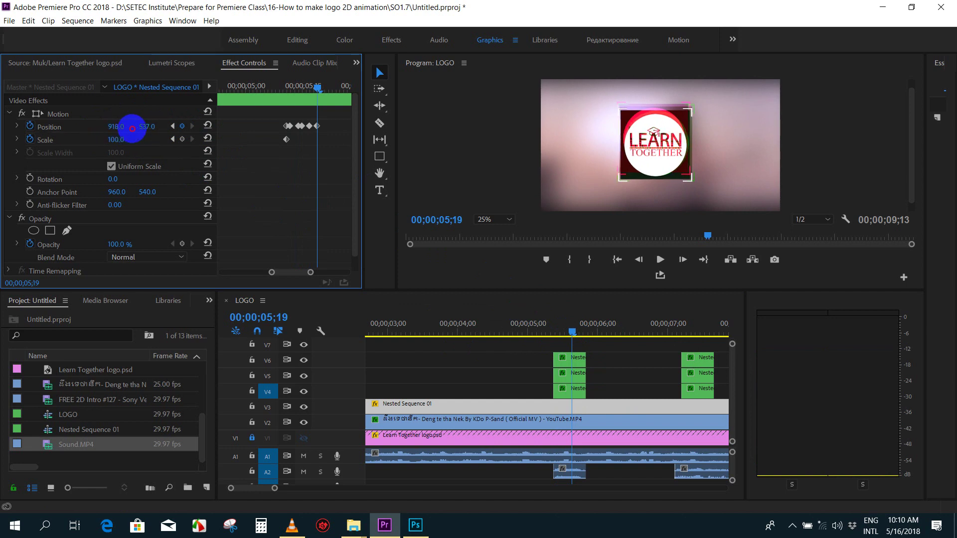
left_click(577, 333)
left_click_drag(148, 127, 121, 130)
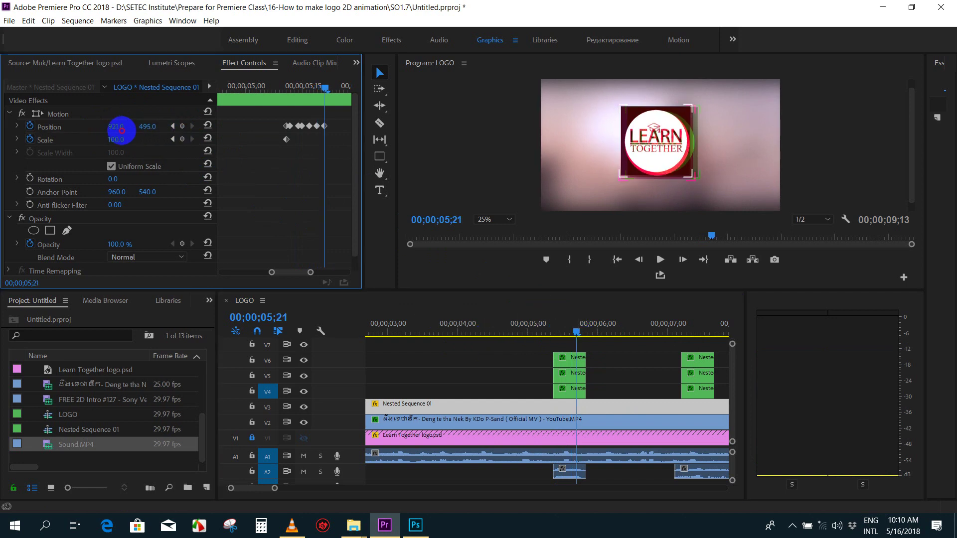
left_click(582, 333)
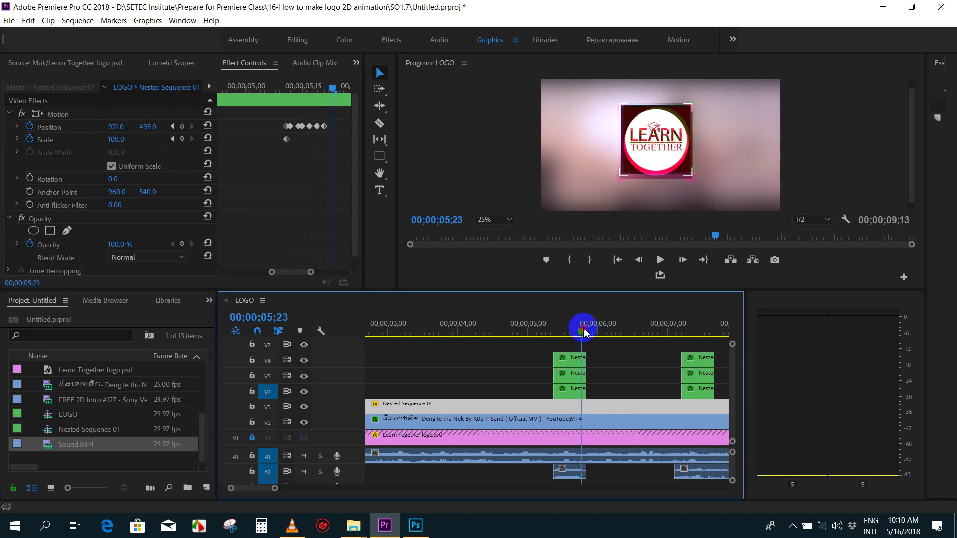
left_click_drag(147, 127, 170, 130)
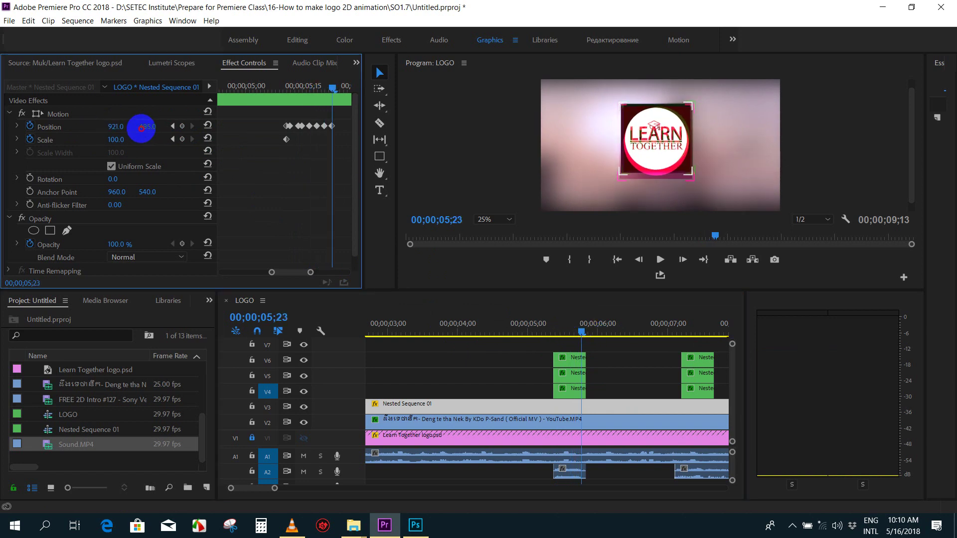
left_click(584, 332)
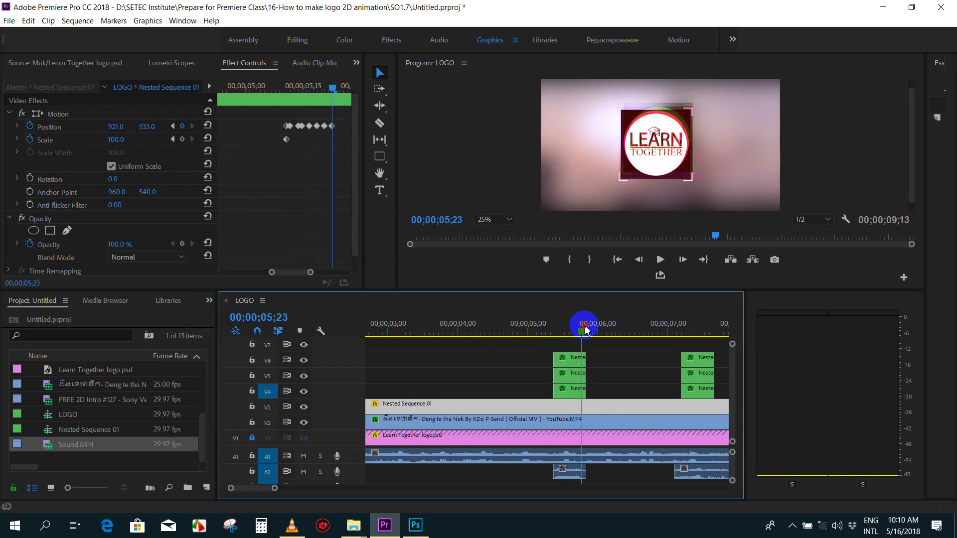
left_click(147, 127)
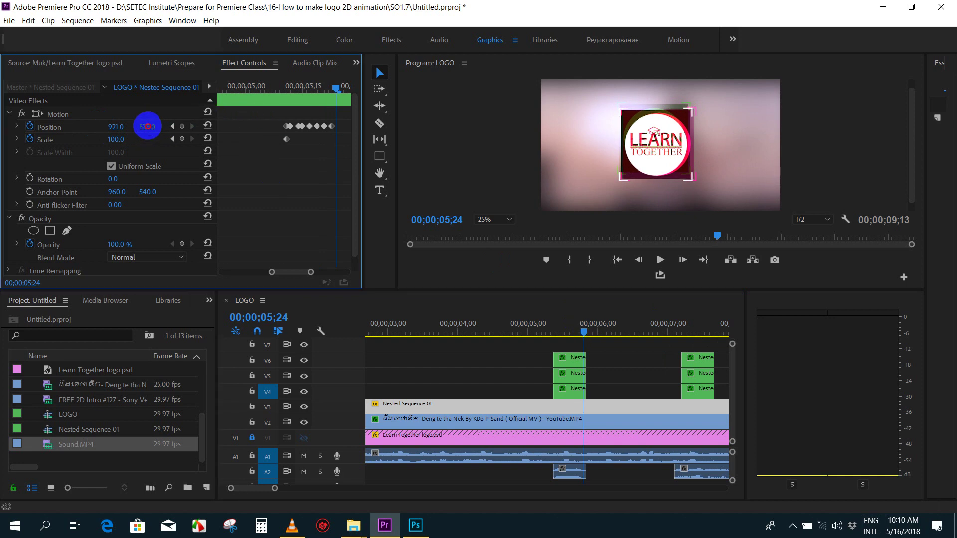
left_click(490, 325)
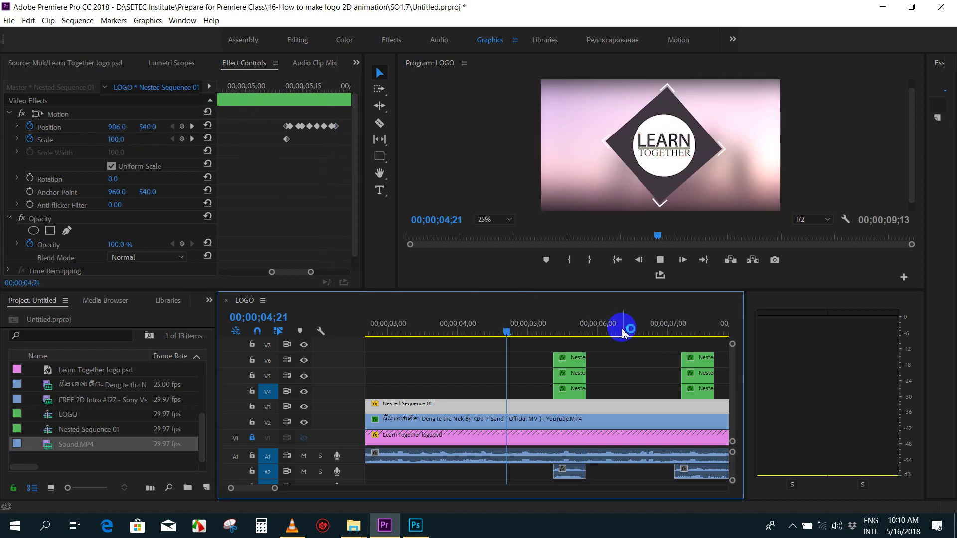
- Play back the first shake burst and select all its Position/Scale keyframes
key("space")
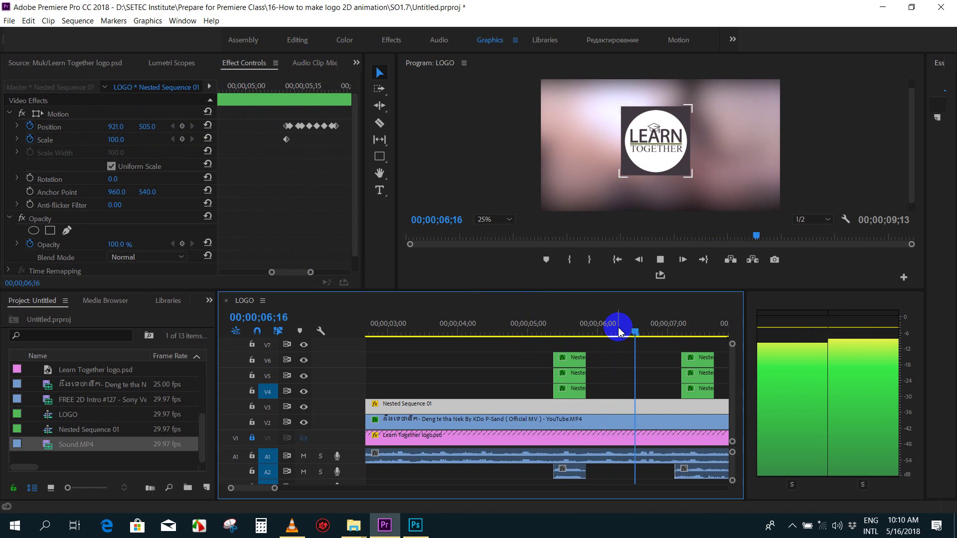
key("minus")
mouse_move(618, 330)
left_mouse_down()
mouse_move(543, 325)
mouse_move(552, 333)
left_mouse_up()
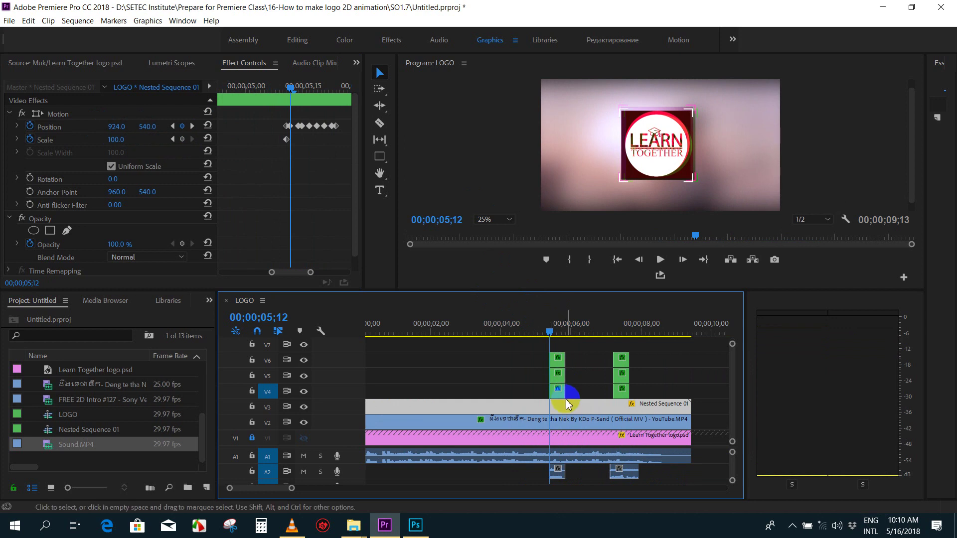
left_click_drag(268, 119, 354, 152)
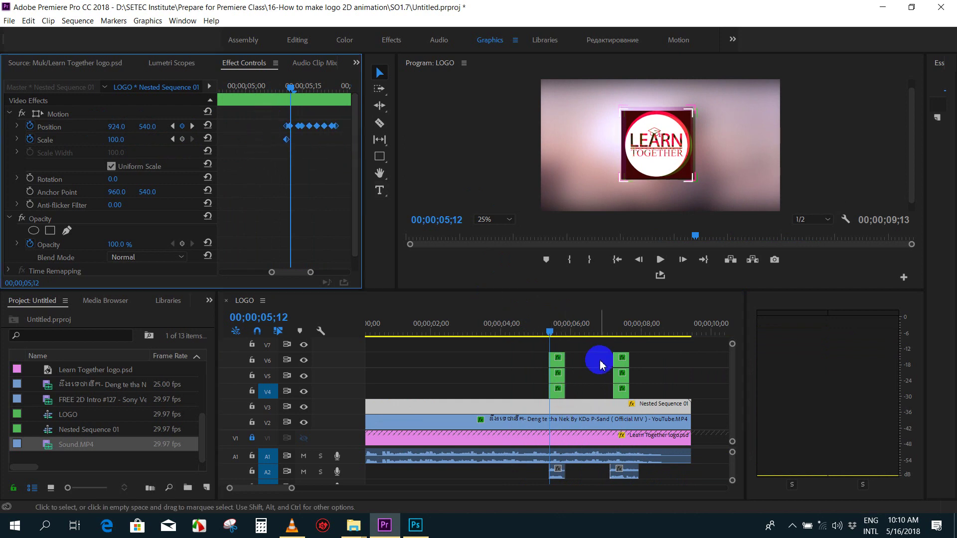
- Place the shake keyframes at 7;06 and play both bursts back from 5;00
left_click(613, 331)
left_click_drag(615, 331, 615, 343)
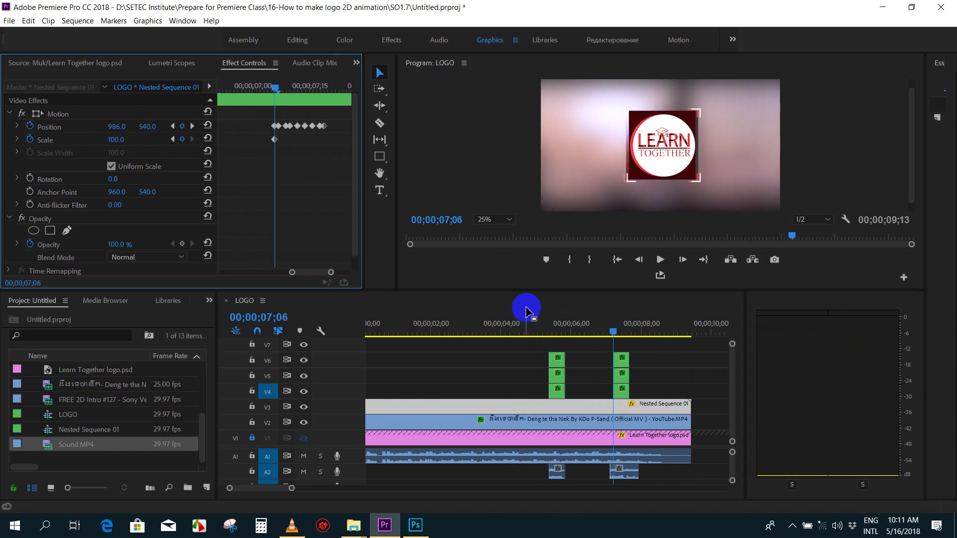
left_click_drag(620, 336, 538, 327)
key("space")
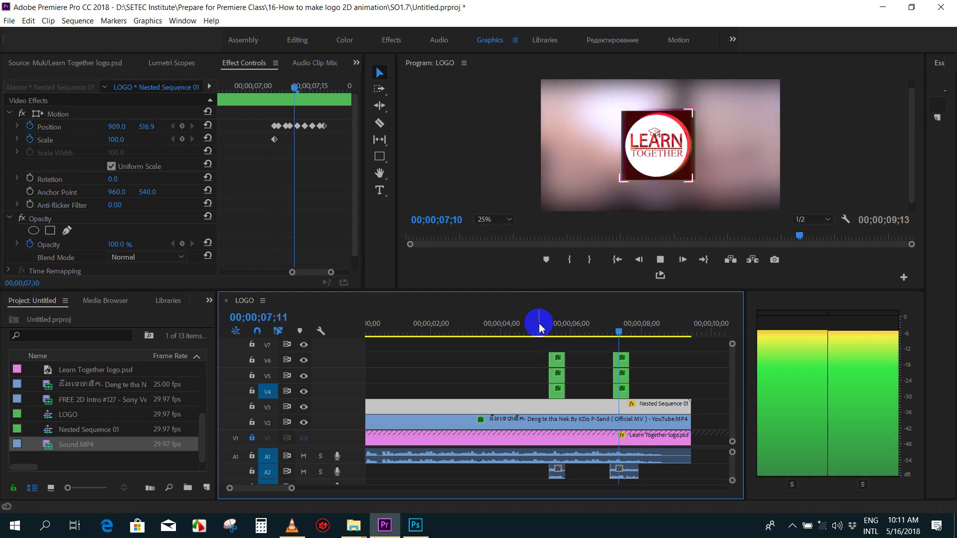
key("minus")
key("minus")
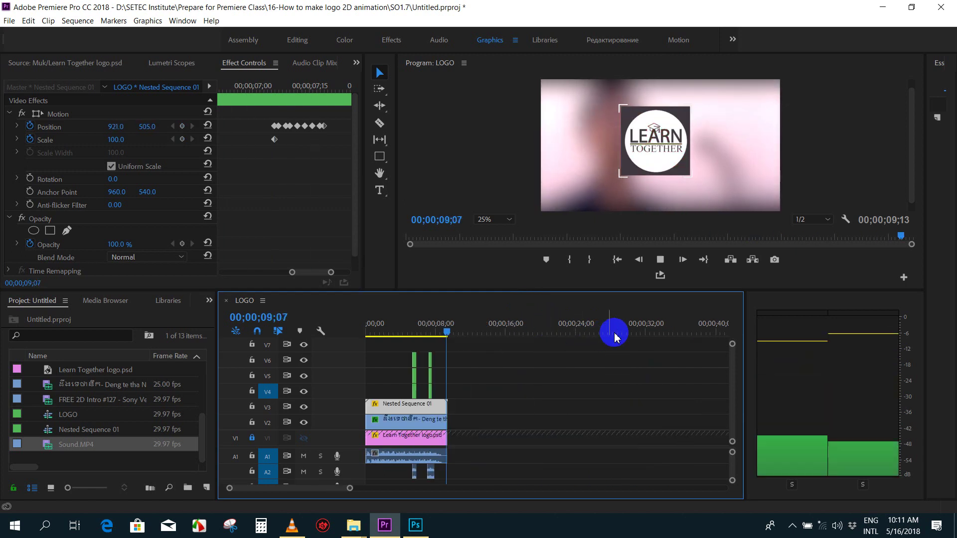
key("space")
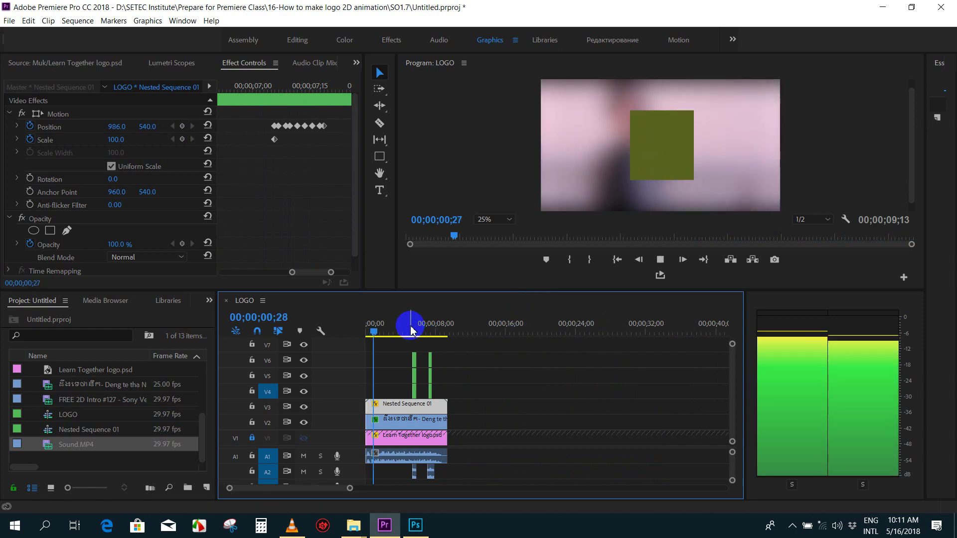
left_click(659, 260)
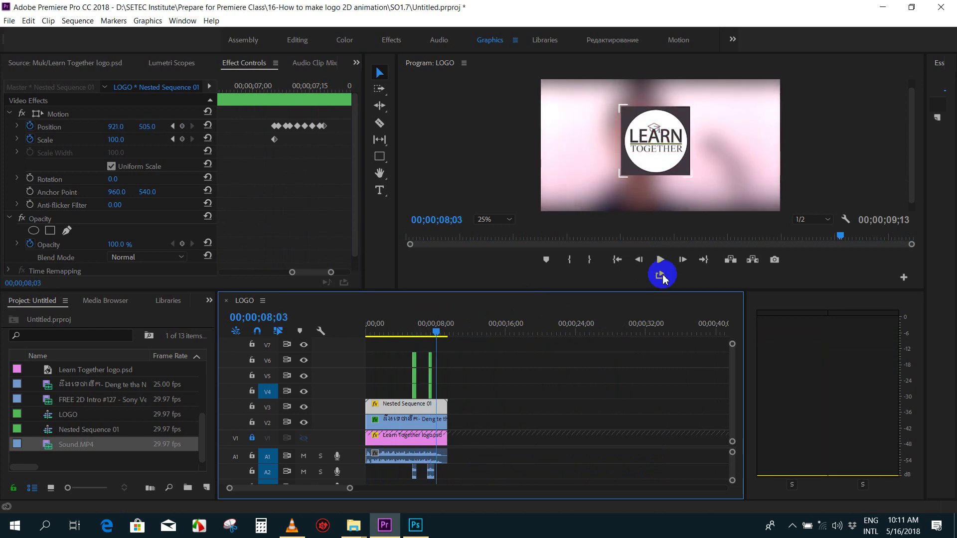